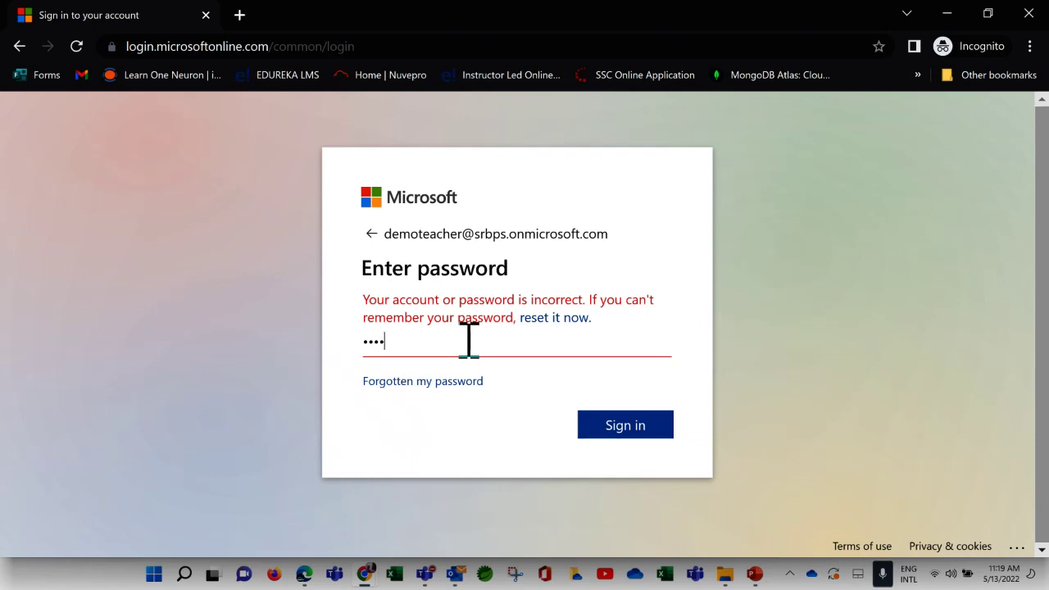
Step: Sign in with the teacher account's password, re-entering it once, and choose to stay signed in
type("•••")
key("Return")
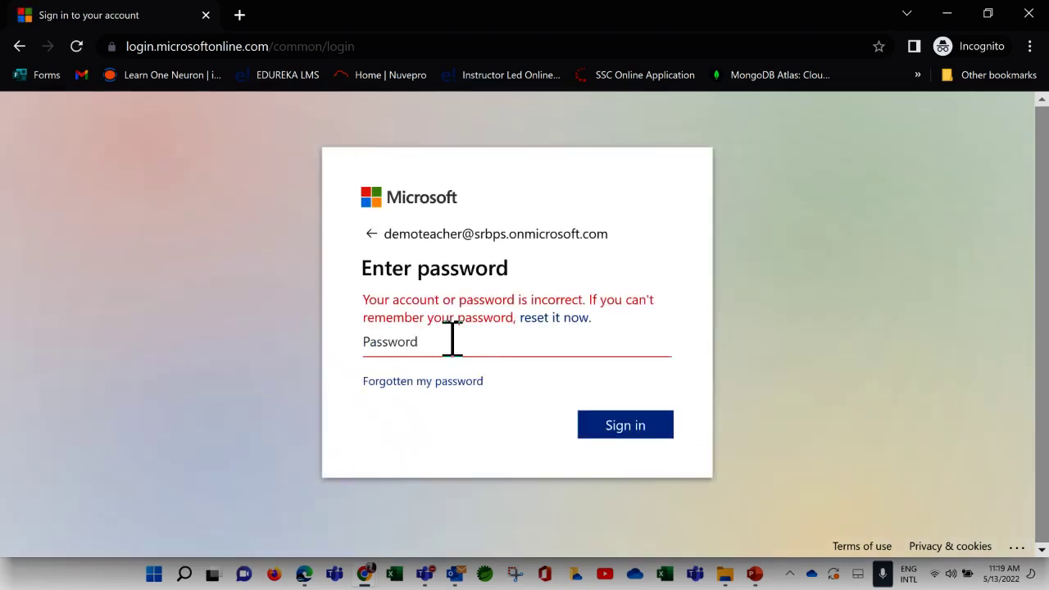
left_click(452, 339)
type("••••••••••••")
key("Return")
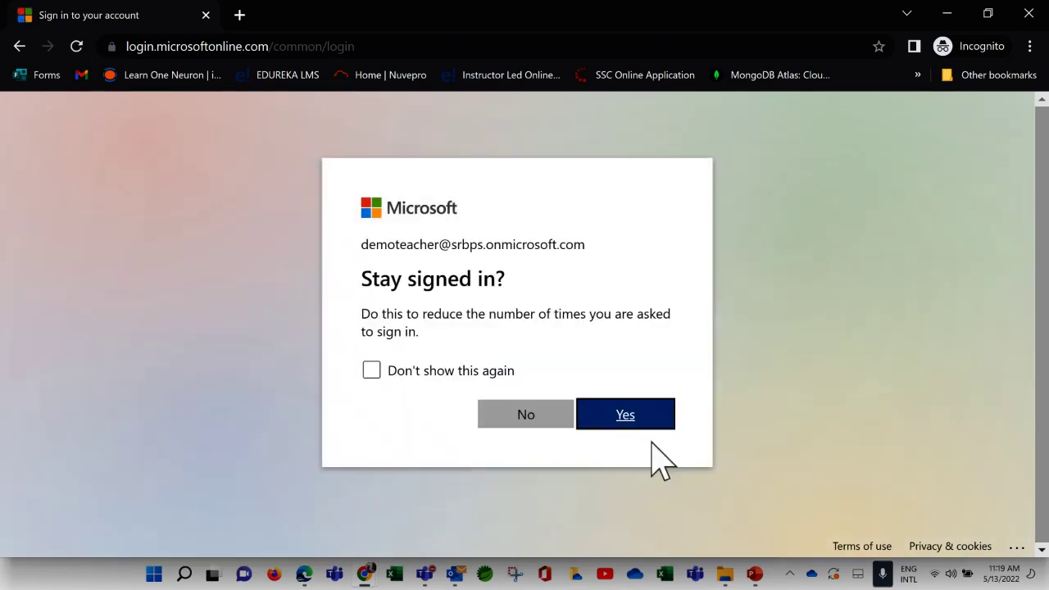
left_click(633, 419)
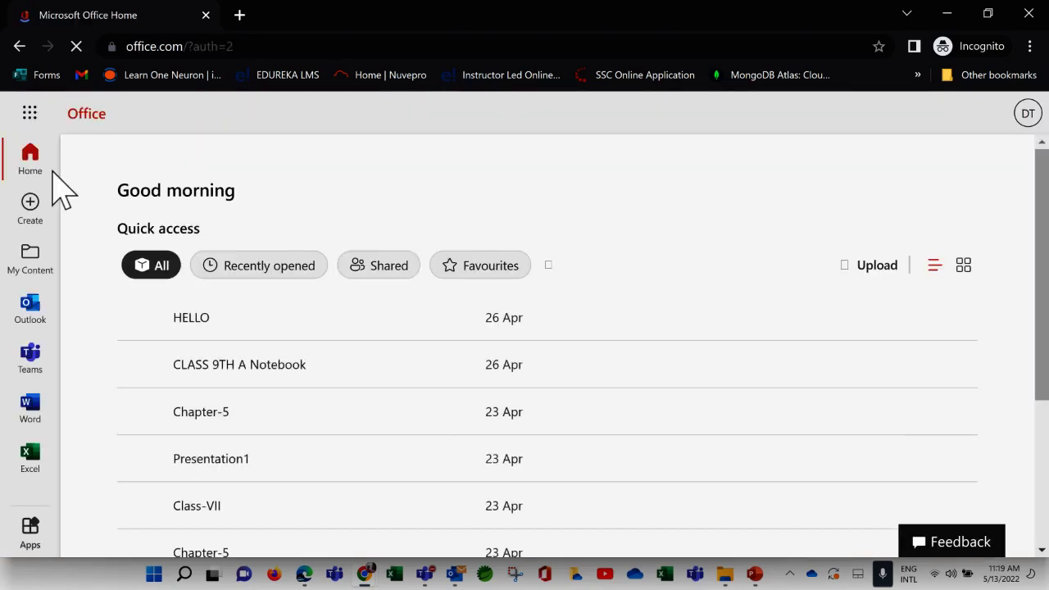
Step: Go from the Office home page to Teams, dismiss the notifications prompt, and open the B.Sc. First Year team
left_click(29, 361)
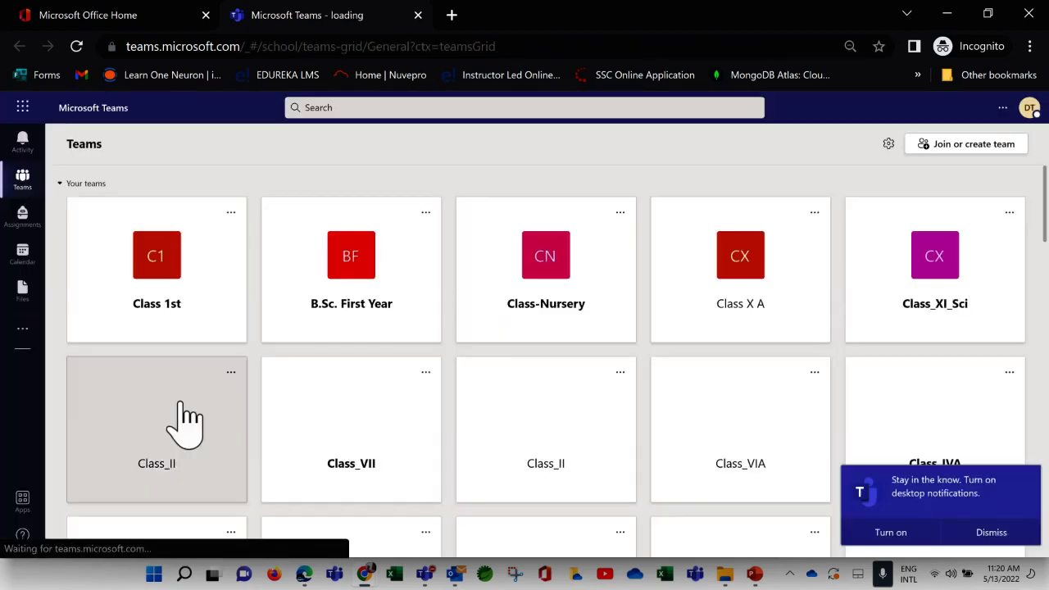
left_click(987, 532)
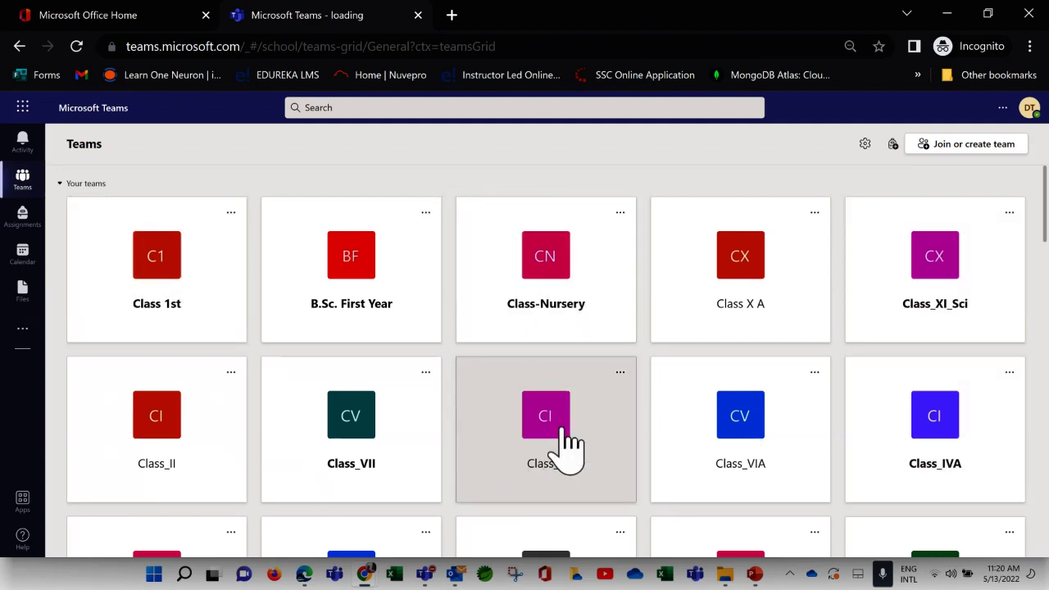
left_click(363, 311)
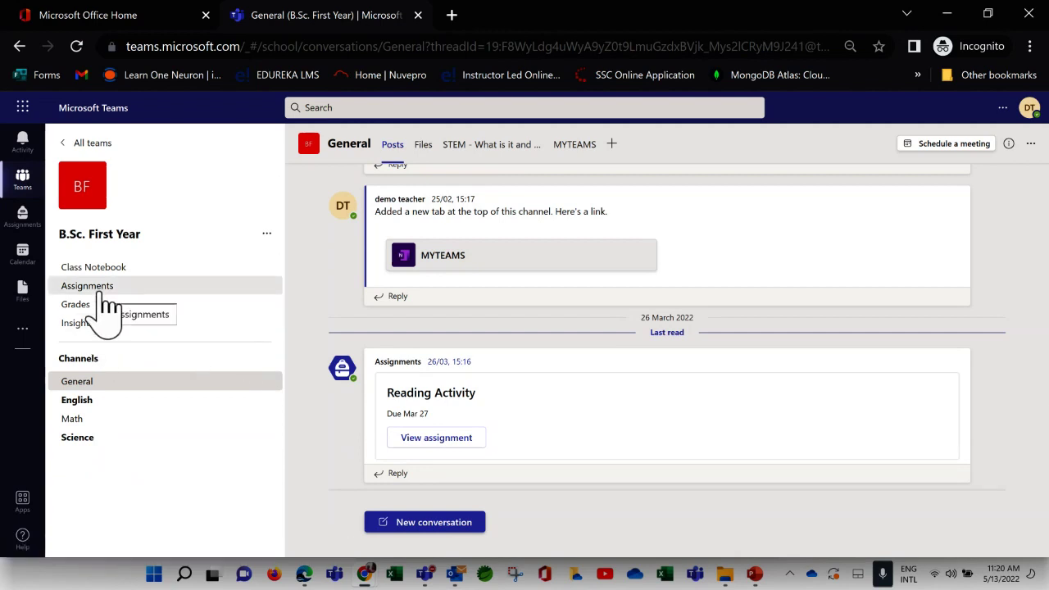
Step: Add a OneNote tab named 'DUMMY NOTEBOOK' to the General channel
left_click(611, 144)
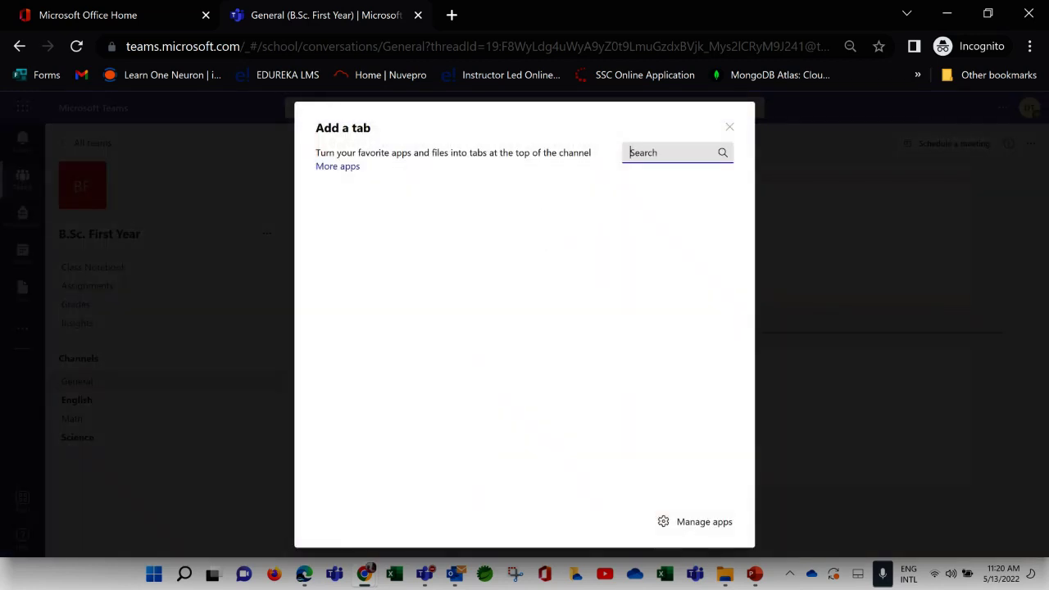
type("o")
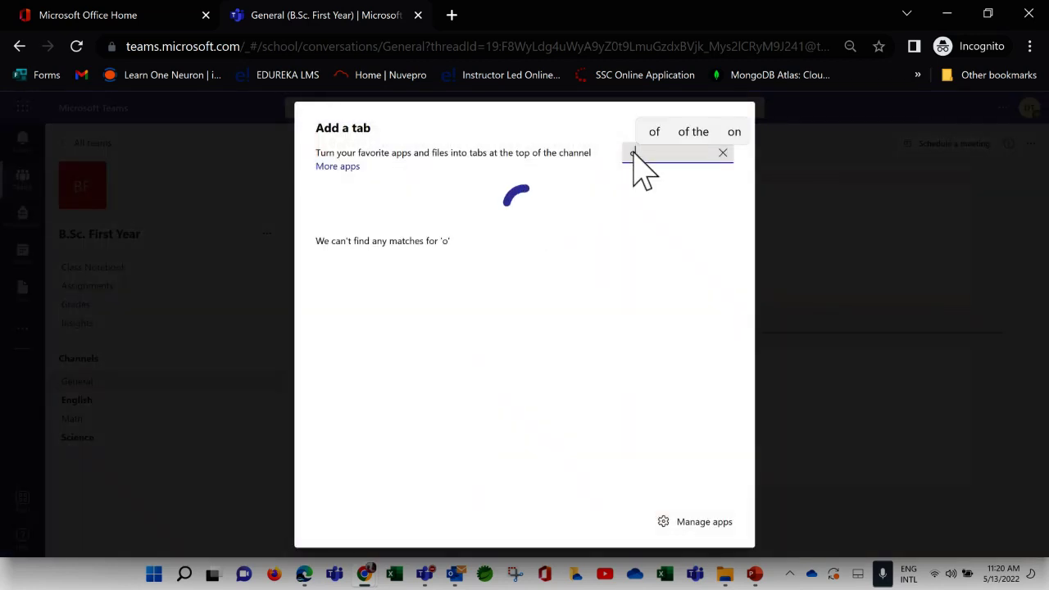
type("ne")
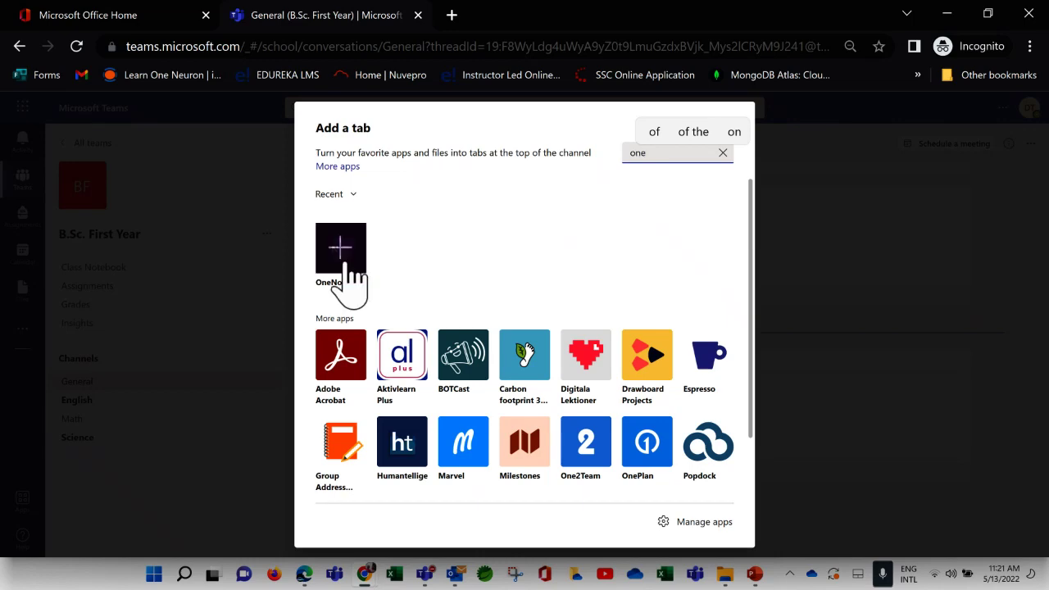
left_click(347, 271)
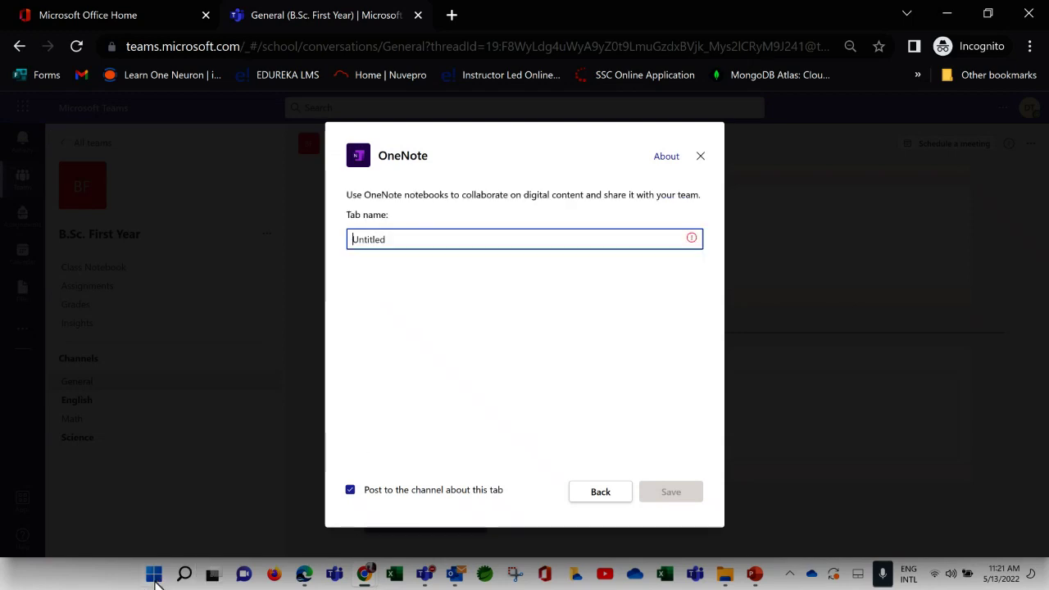
left_click(379, 239)
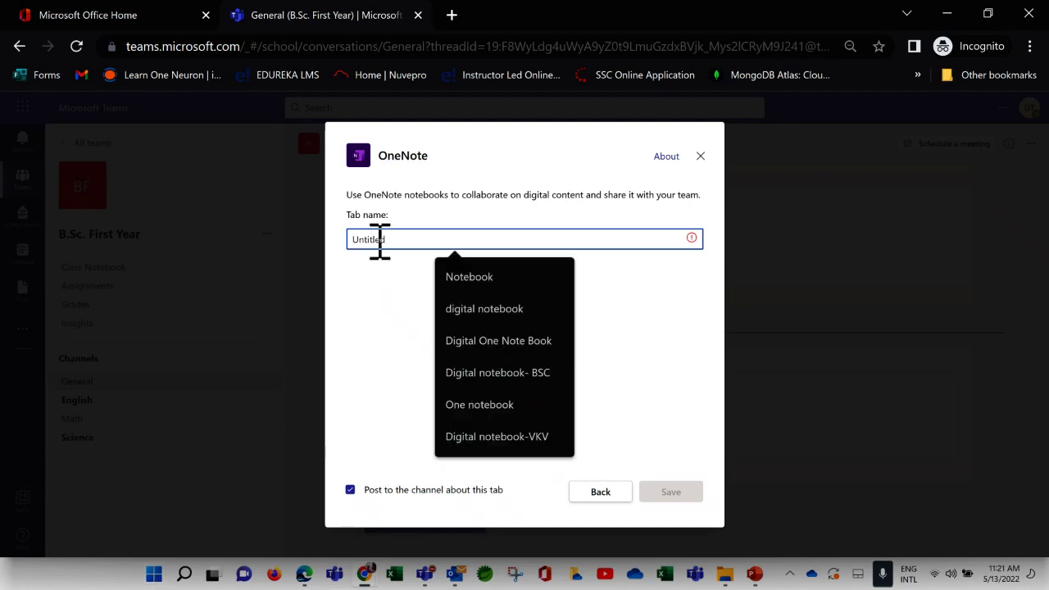
type("D")
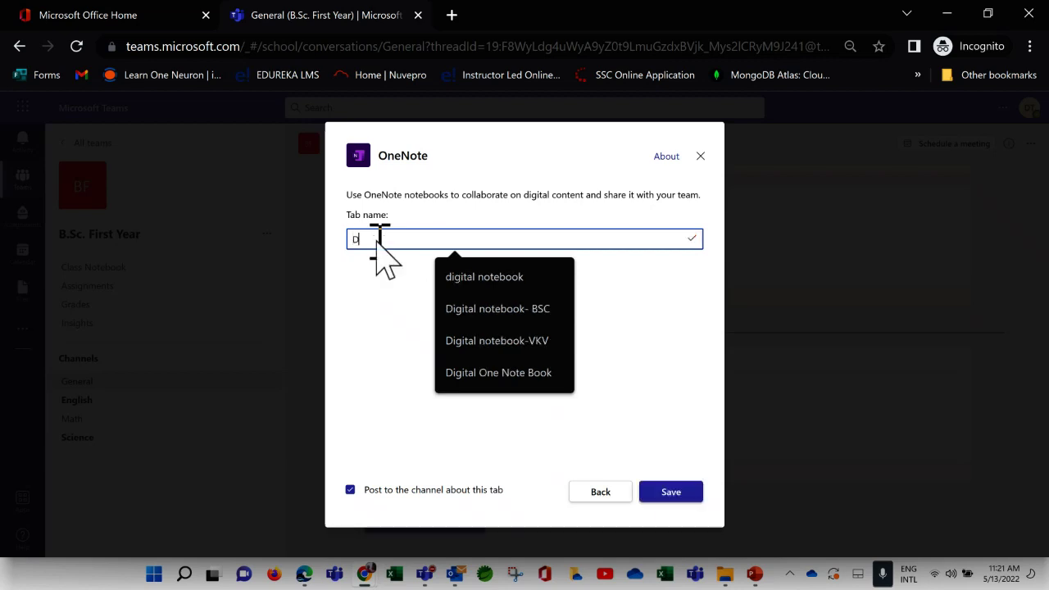
type("UMMY NOT")
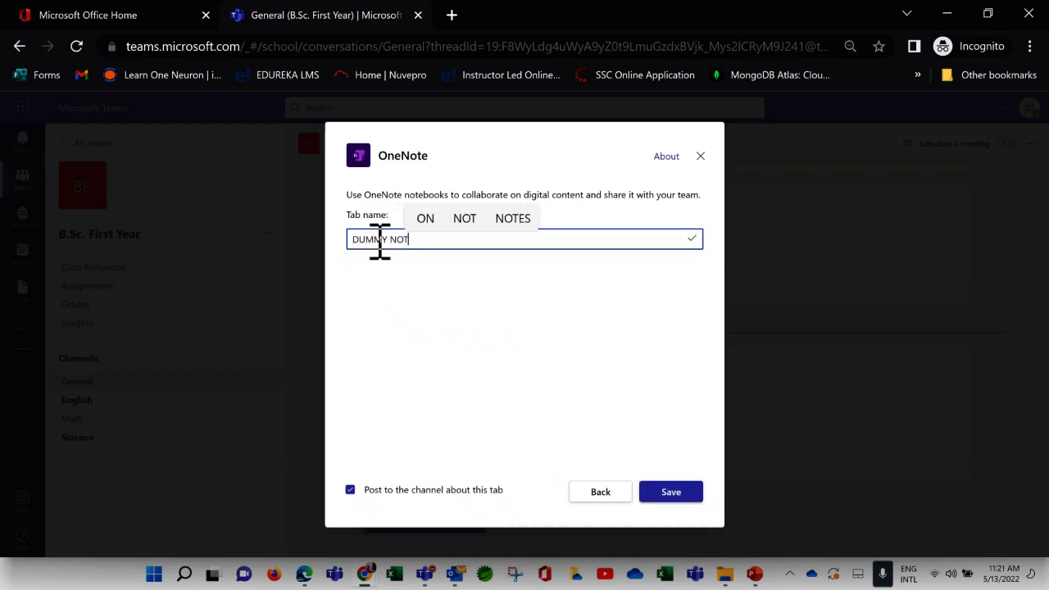
type("EBOOK")
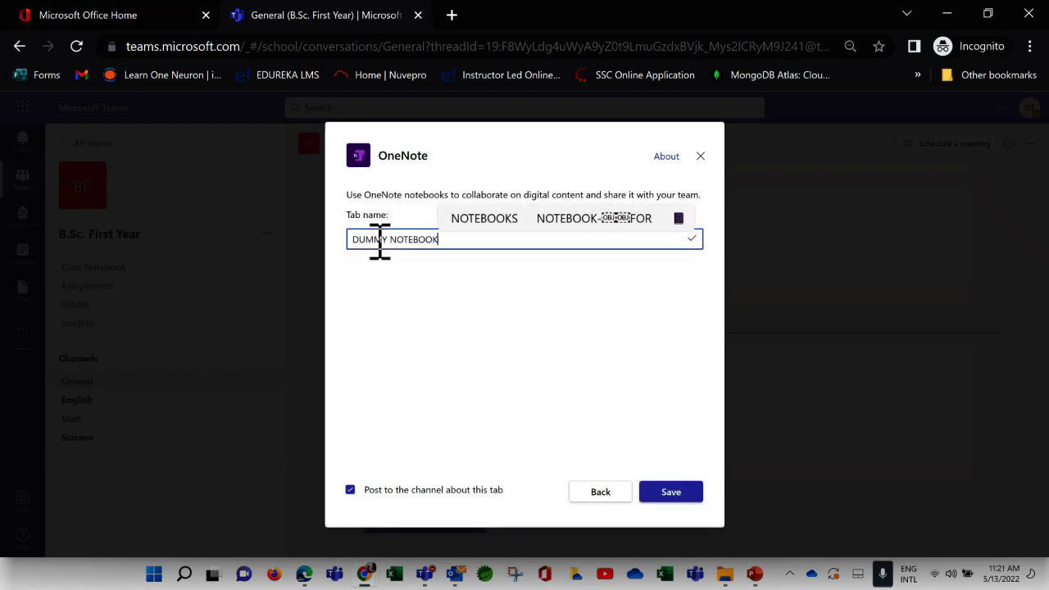
left_click(657, 494)
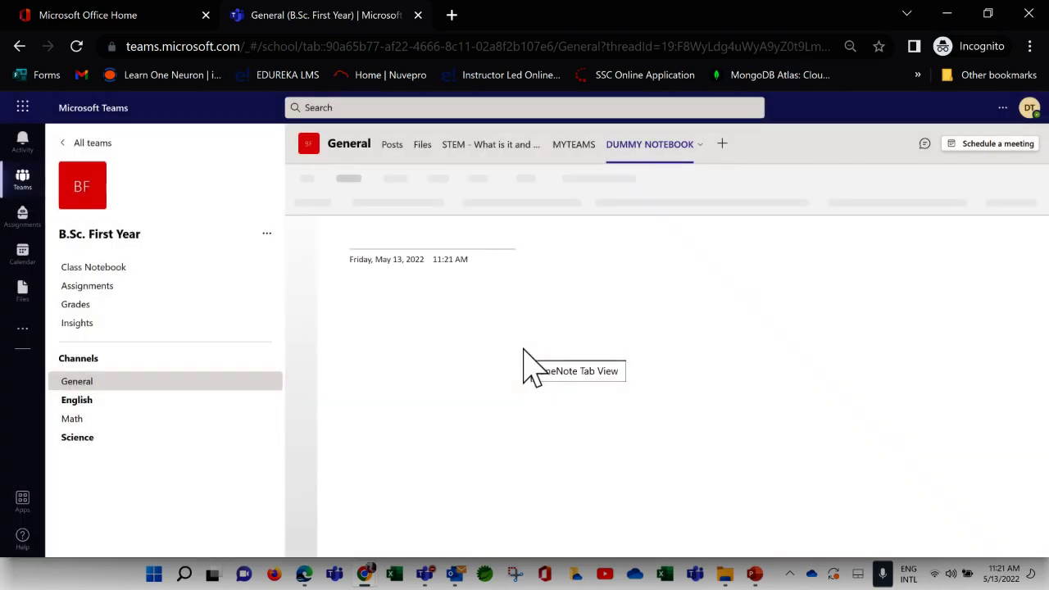
Step: Google 'artificial intelligence' in a new tab and copy its definition snippet back to Teams
left_click(399, 310)
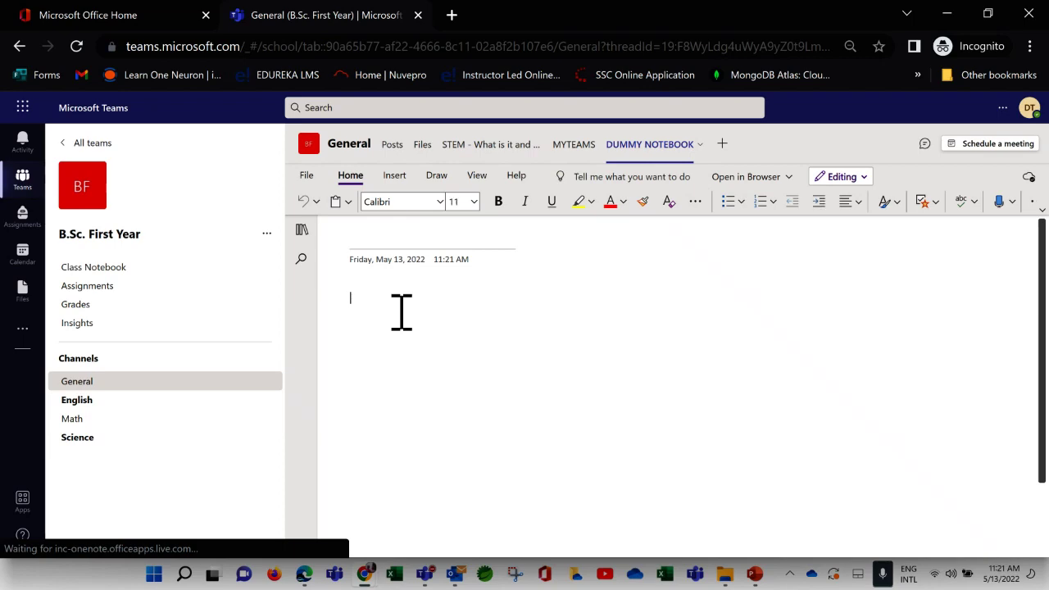
left_click(451, 15)
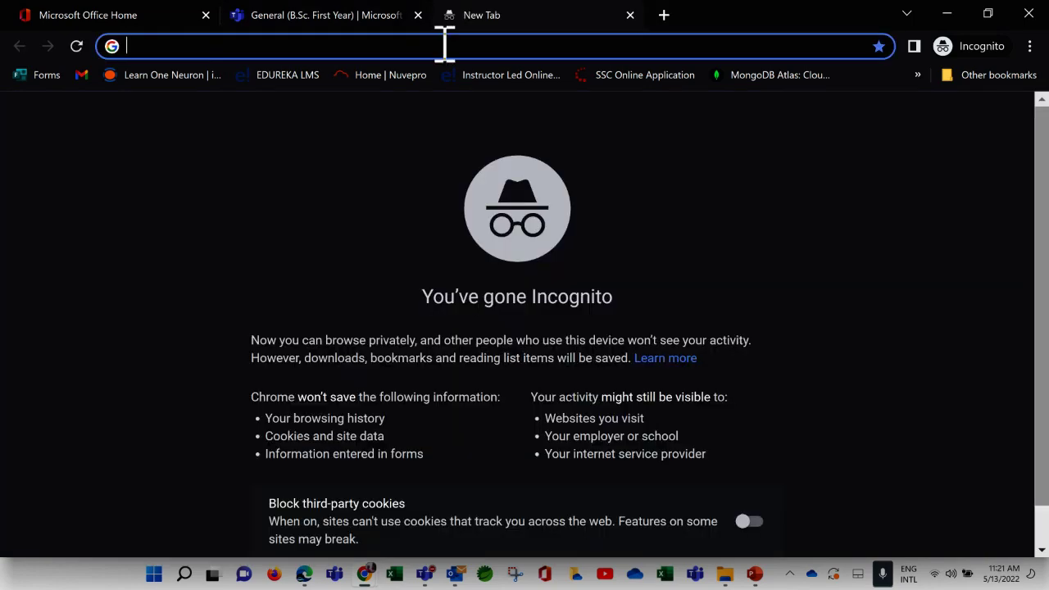
type("phot")
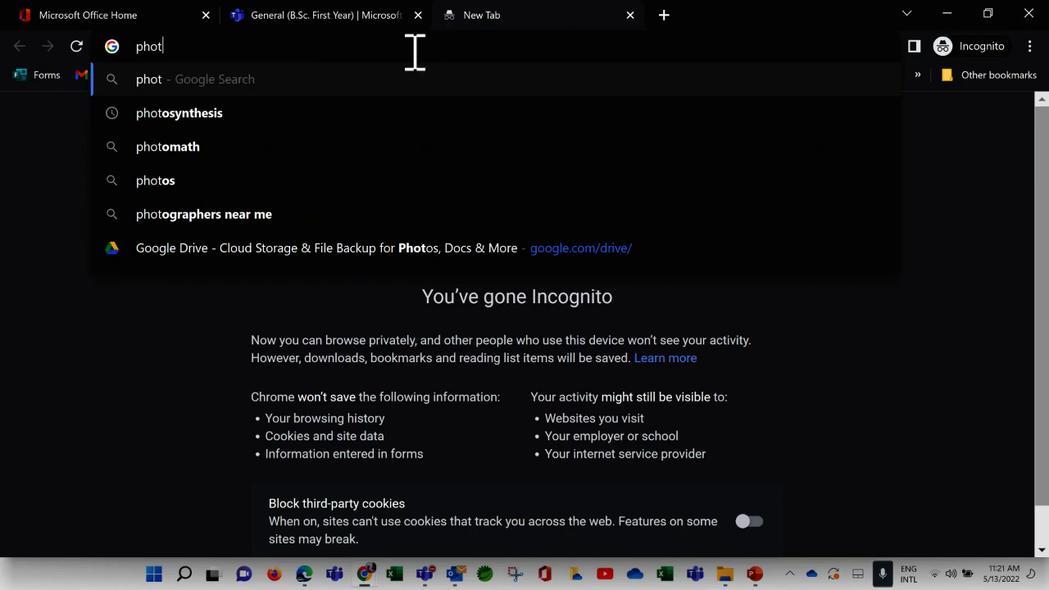
key("BackSpace")
key("BackSpace")
key("BackSpace")
key("BackSpace")
type("artificai")
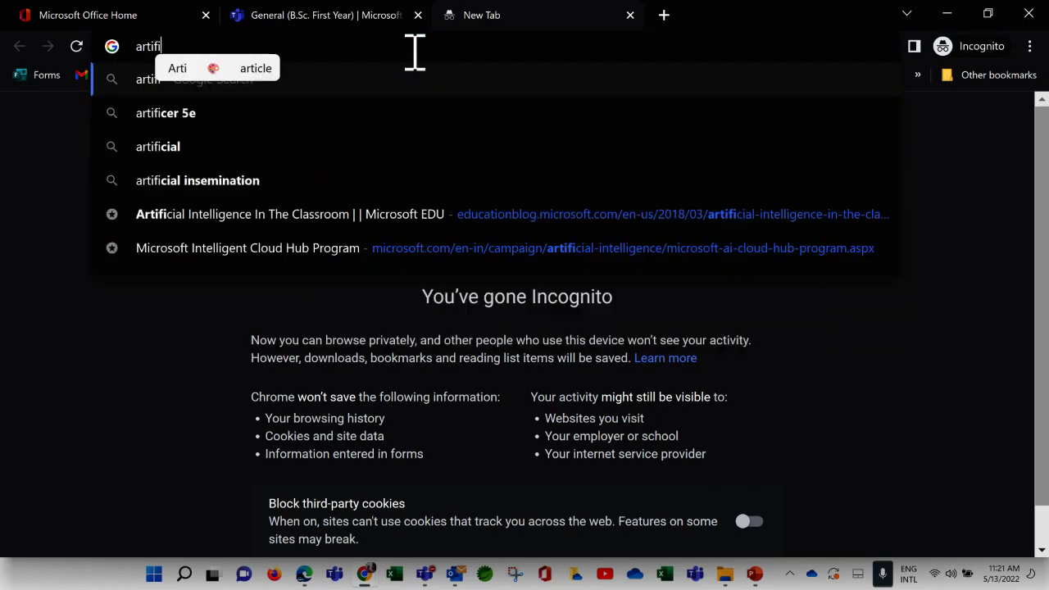
key("BackSpace")
key("BackSpace")
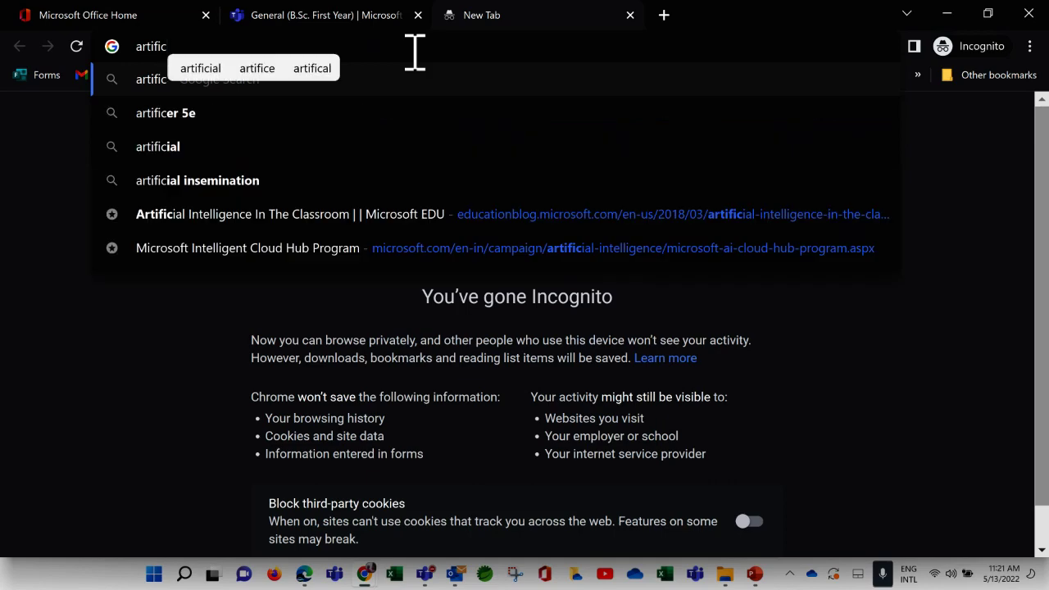
type("ial intelligen")
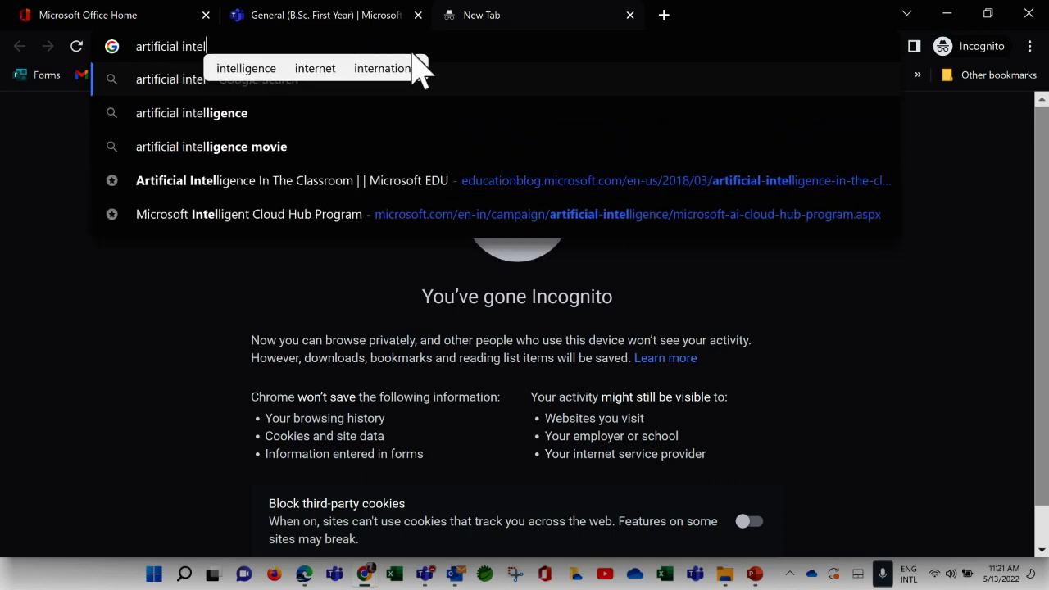
type("ce")
key("Return")
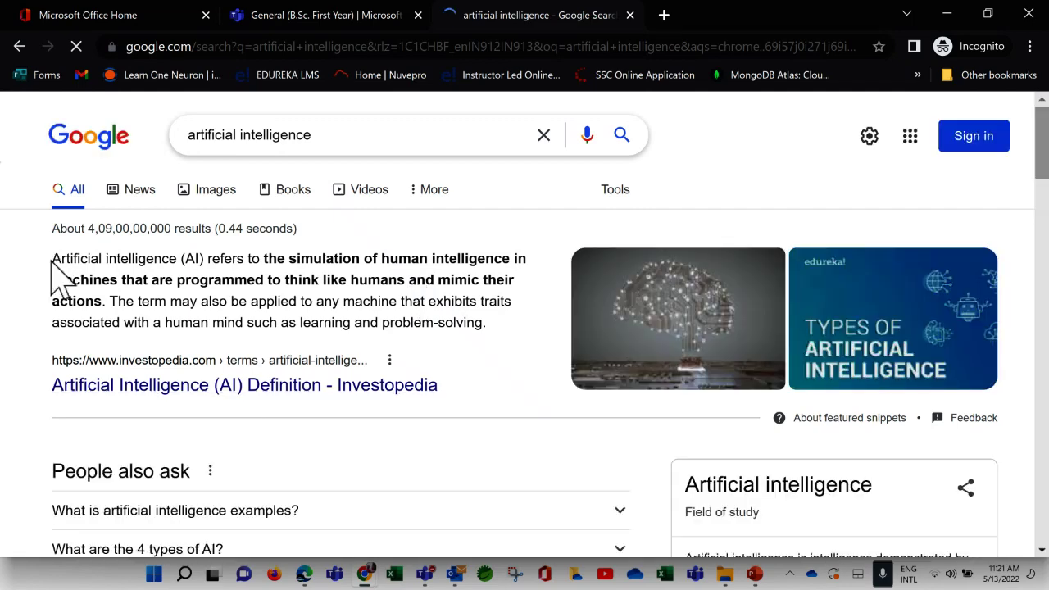
left_click_drag(54, 258, 529, 335)
key("ctrl+c")
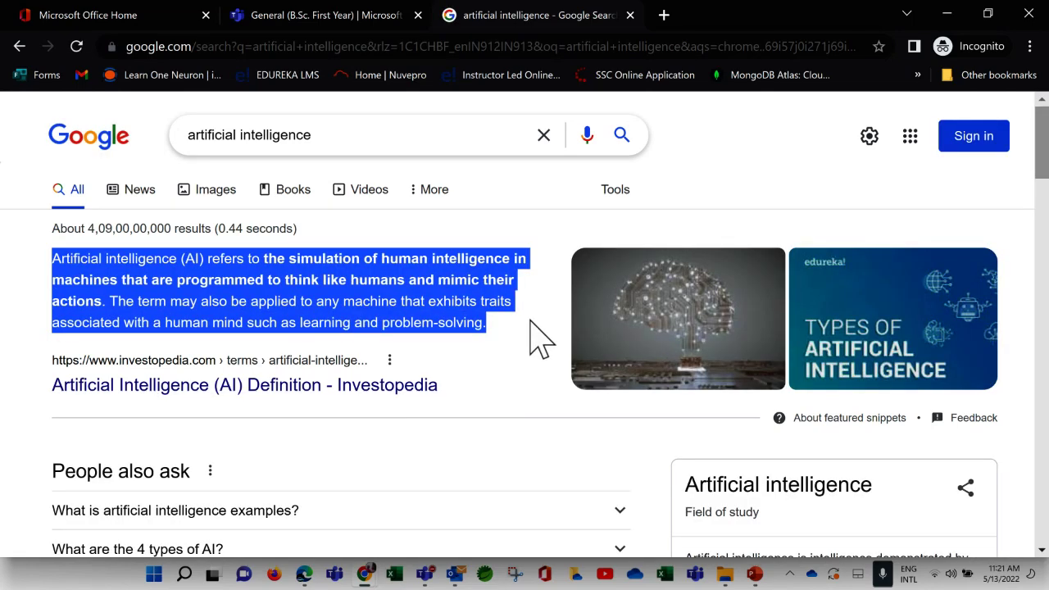
left_click(352, 16)
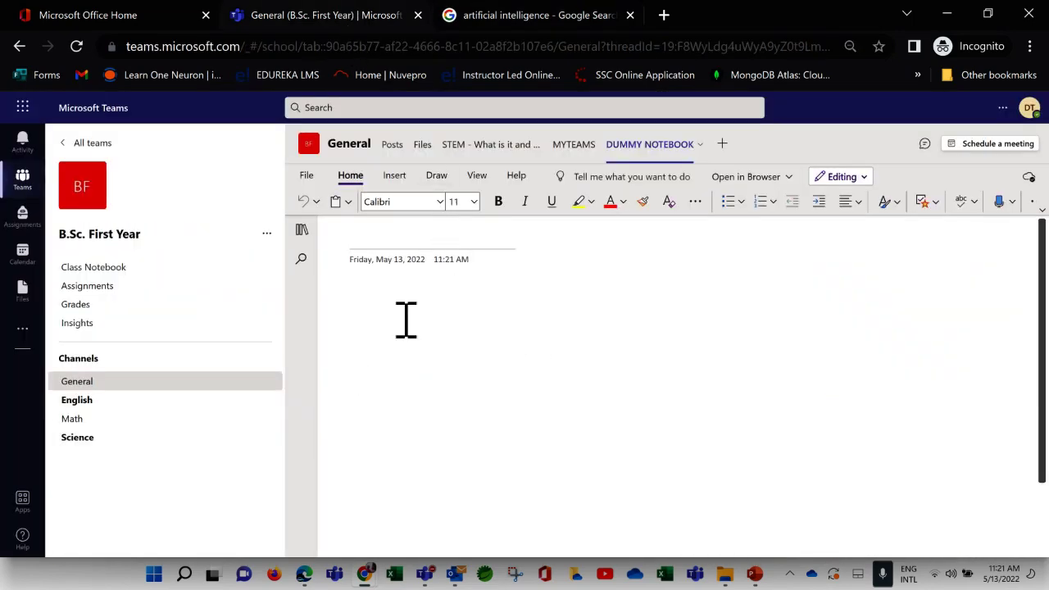
Step: Paste the AI definition into the notebook page in five copies and show the View ribbon
key("ctrl+v")
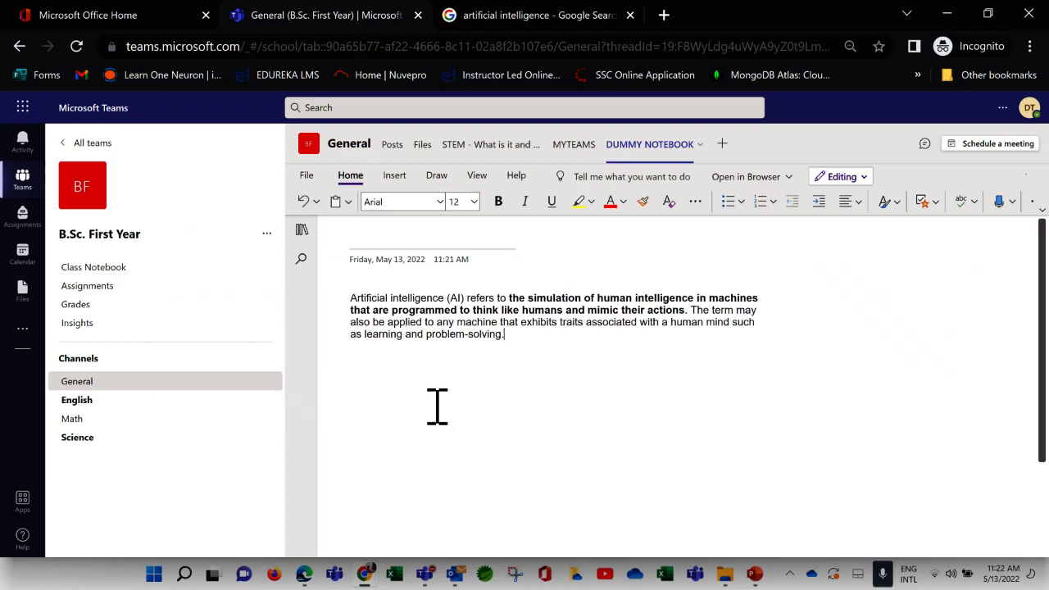
left_click_drag(527, 340, 344, 300)
key("ctrl+c")
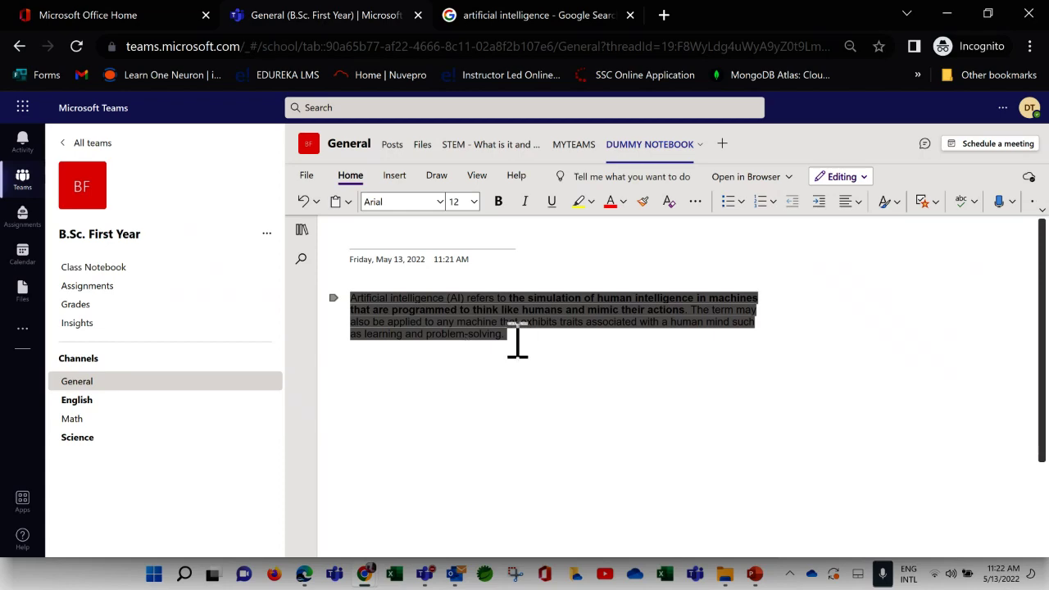
left_click(550, 350)
key("Return")
key("ctrl+v")
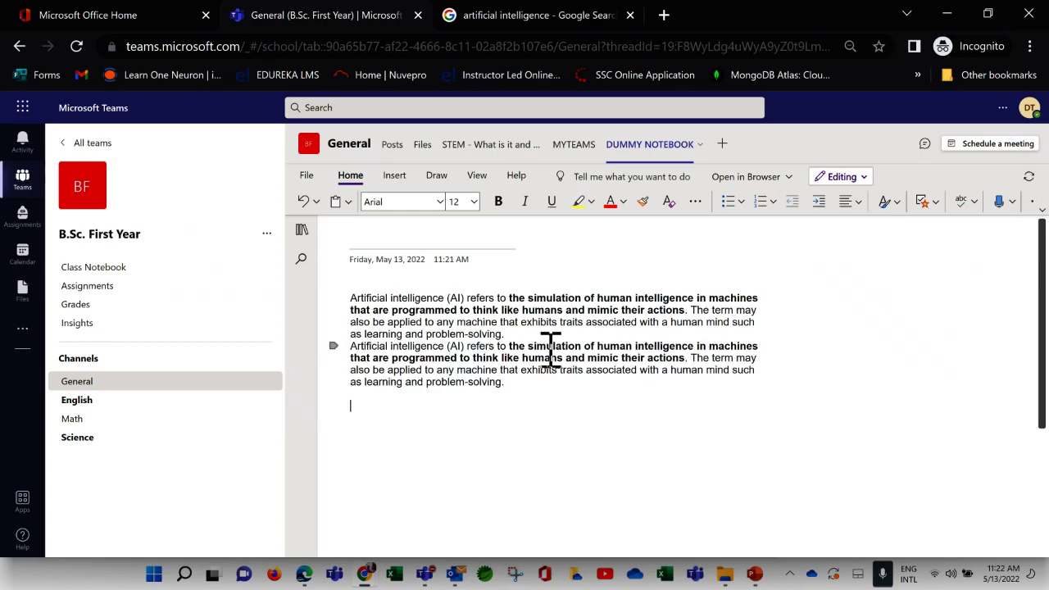
key("ctrl+v")
key("ctrl+v")
key("ctrl+v")
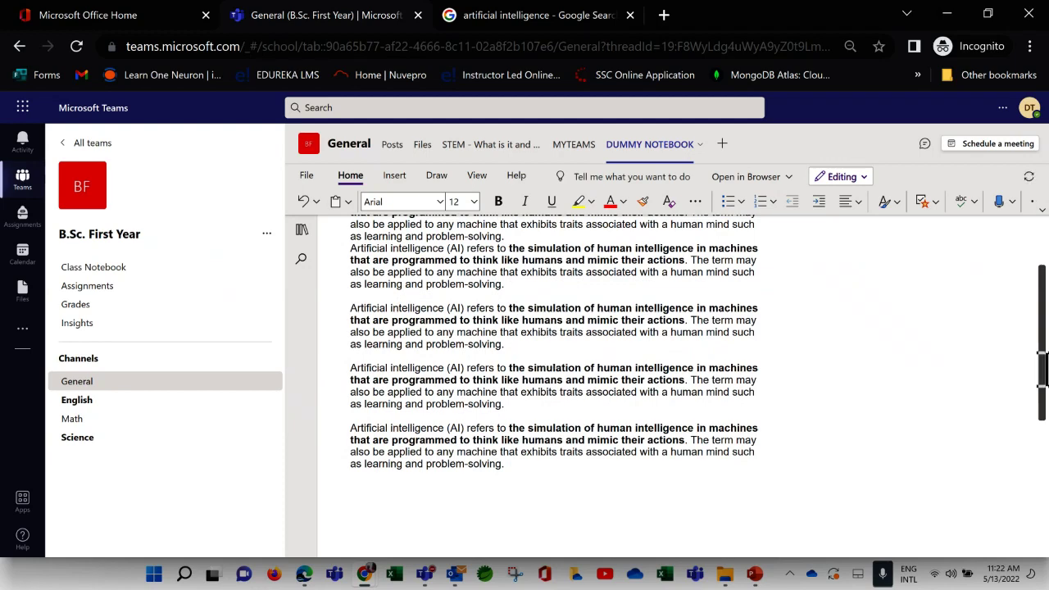
left_click_drag(1036, 352, 1036, 303)
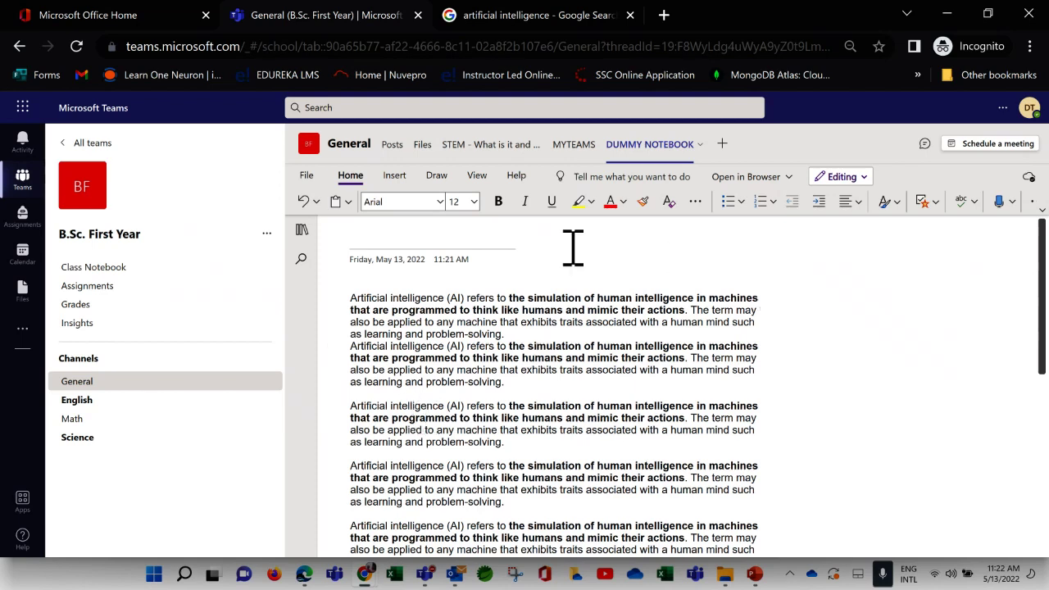
left_click(478, 177)
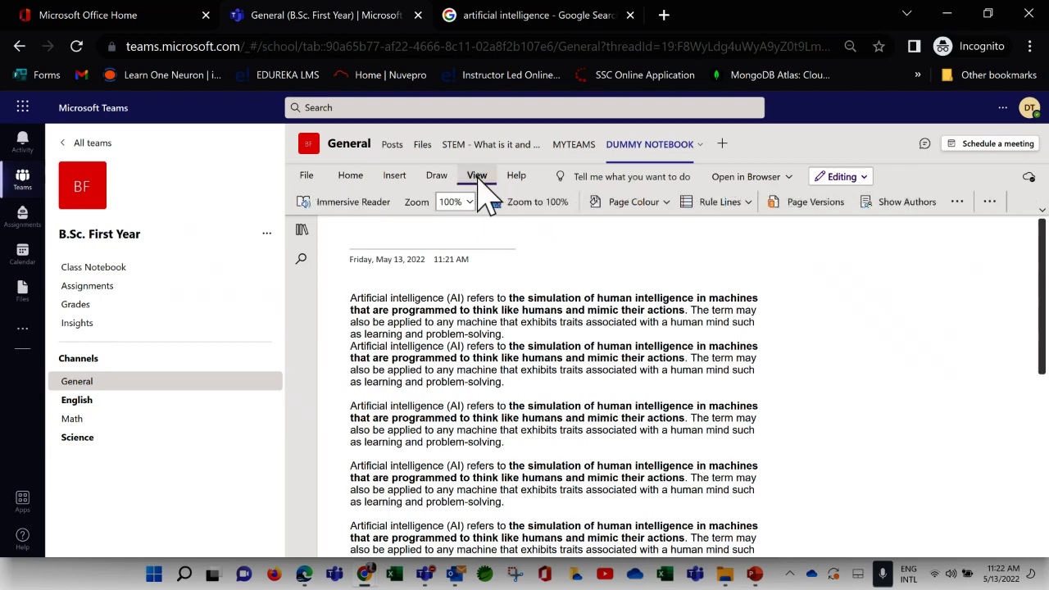
Step: Open the AI page in Immersive Reader, skip through the intro tips, and go full screen
left_click(352, 202)
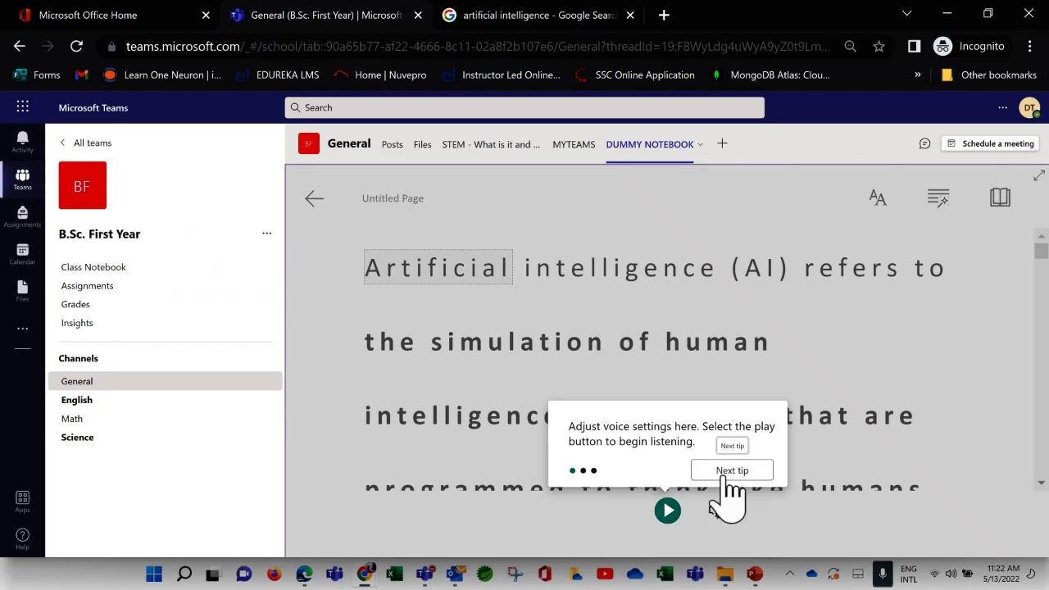
left_click(726, 473)
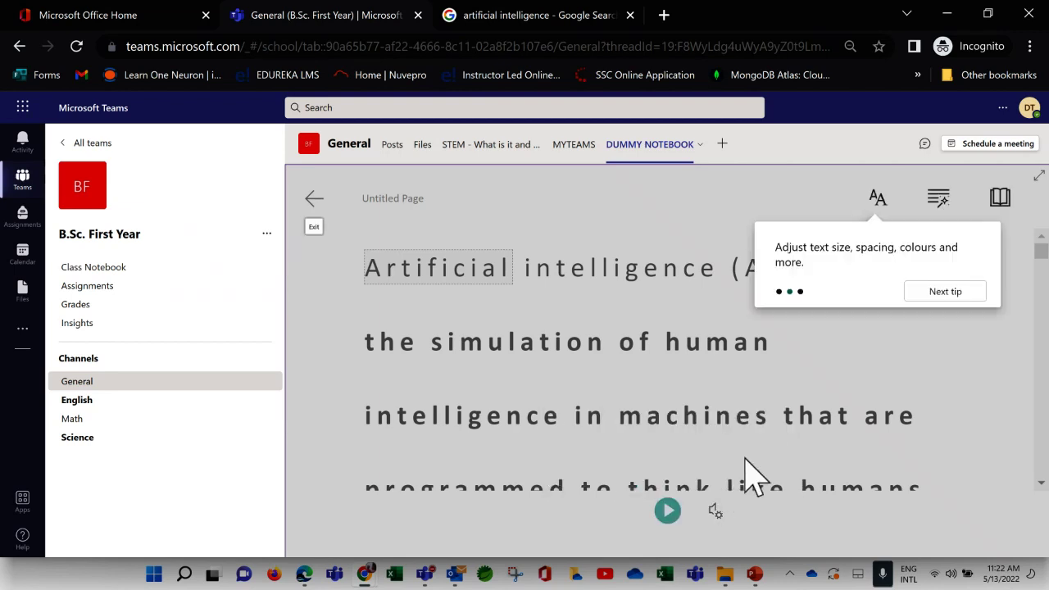
left_click(950, 293)
left_click(959, 276)
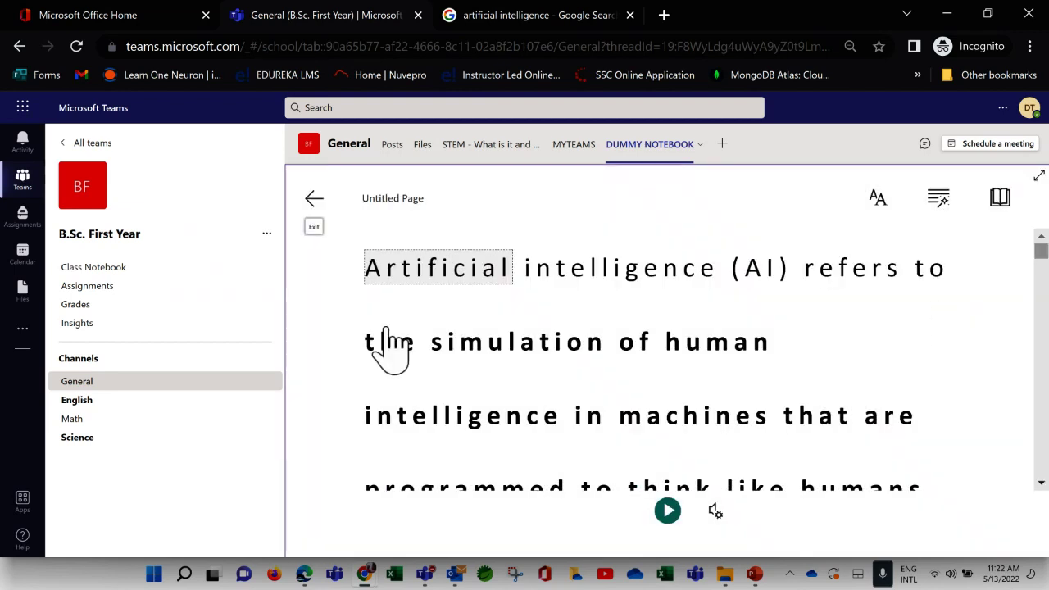
left_click(1038, 178)
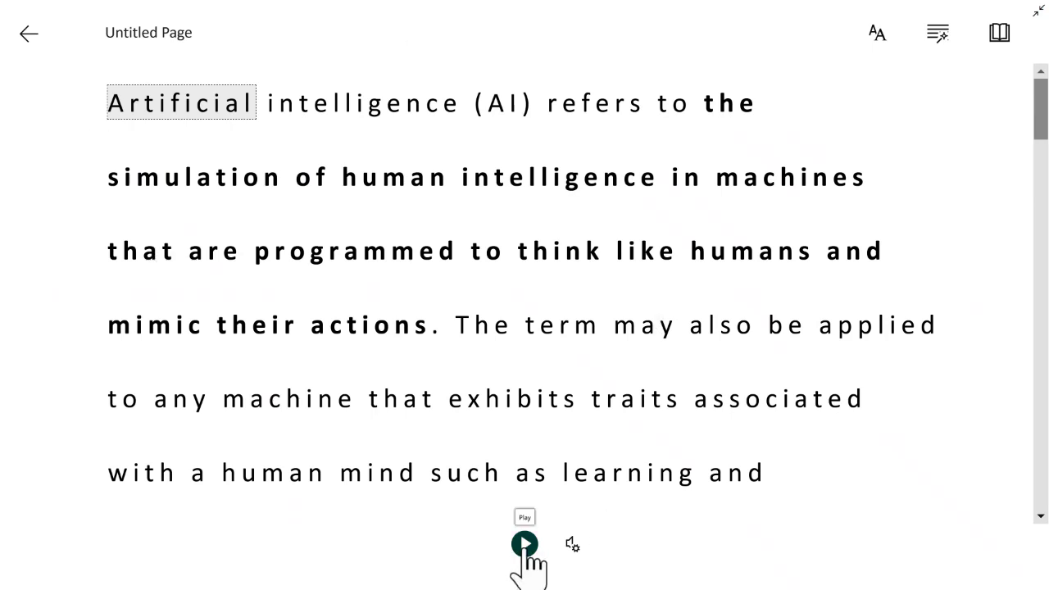
Step: Play the read-aloud, then replay it in a male voice at 0.75 speed and pause
left_click(524, 544)
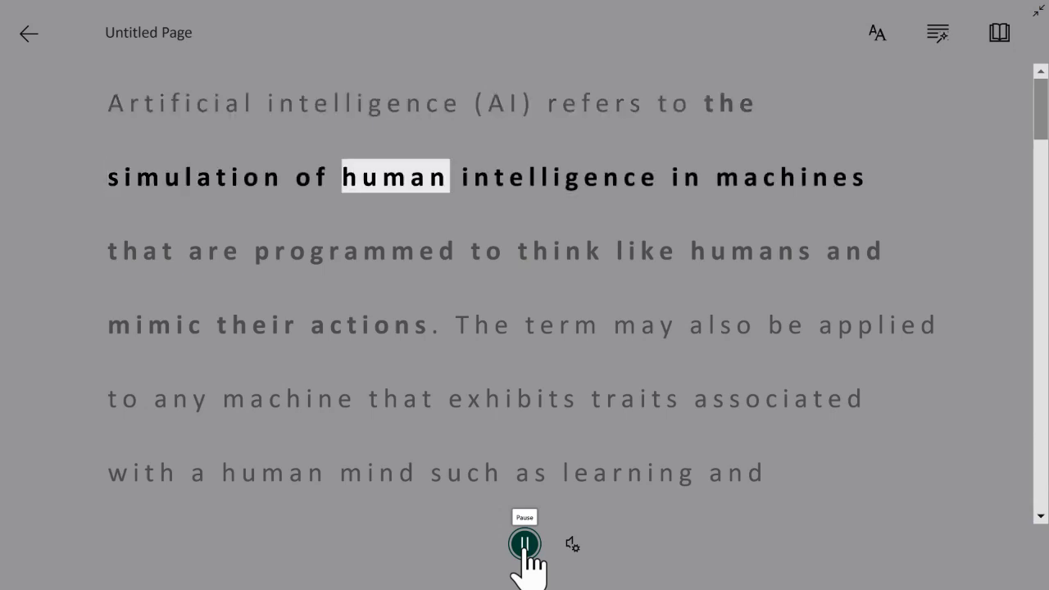
left_click(525, 544)
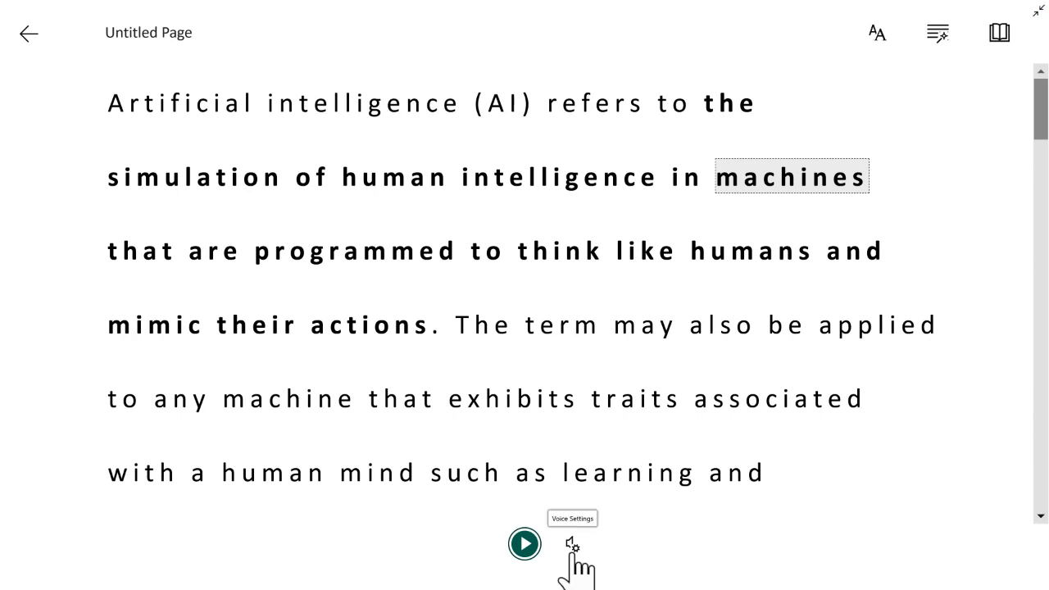
left_click(571, 545)
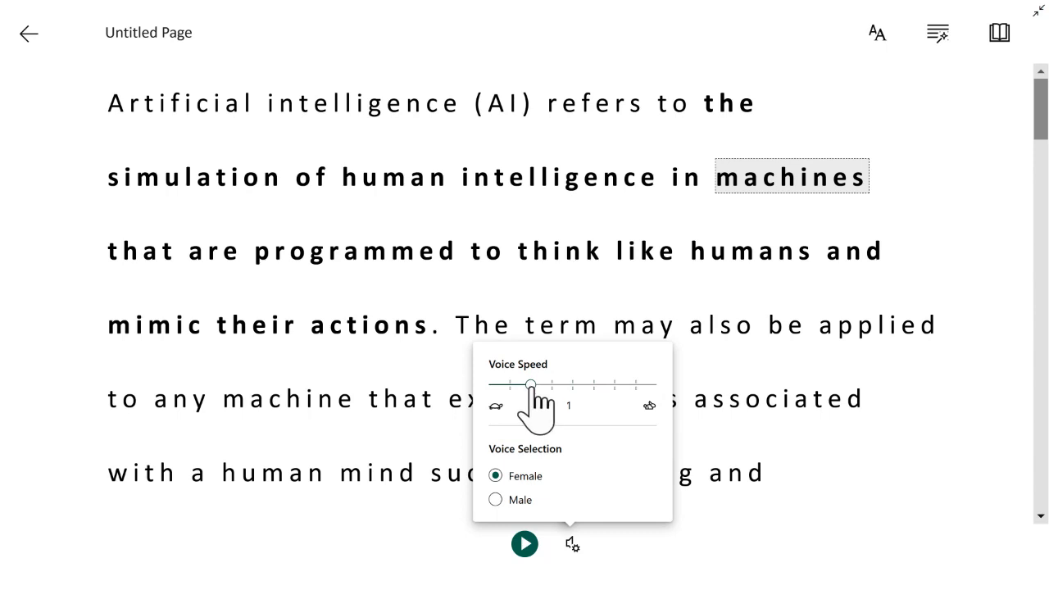
left_click_drag(531, 384, 510, 402)
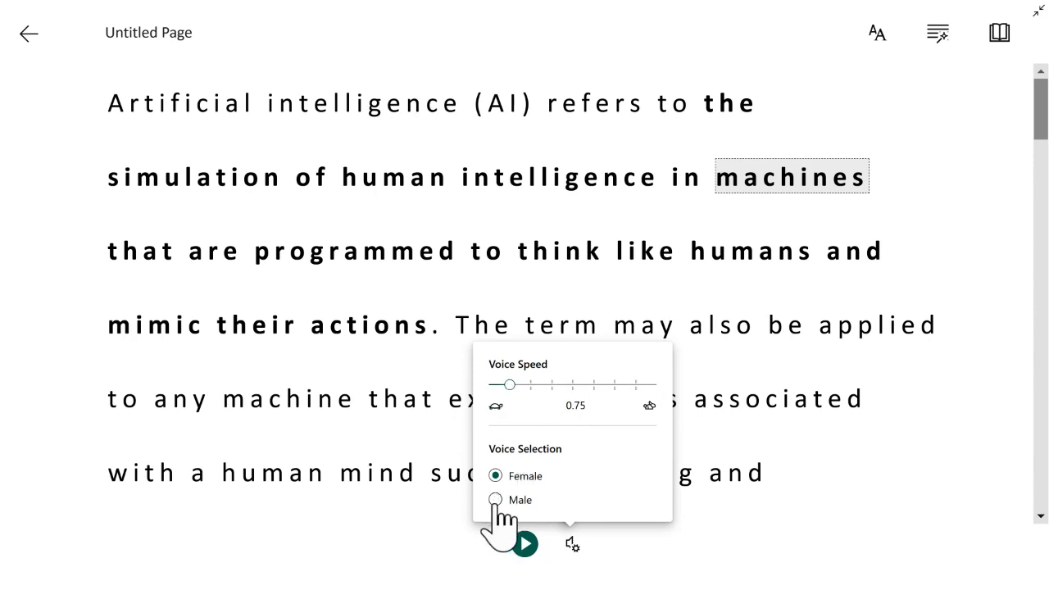
left_click(494, 499)
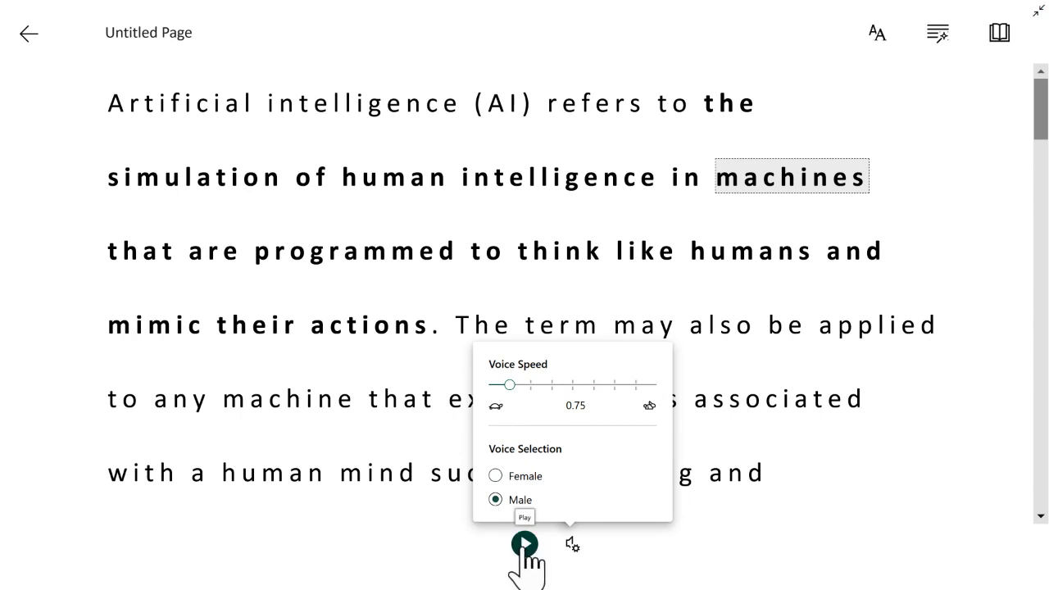
left_click(525, 544)
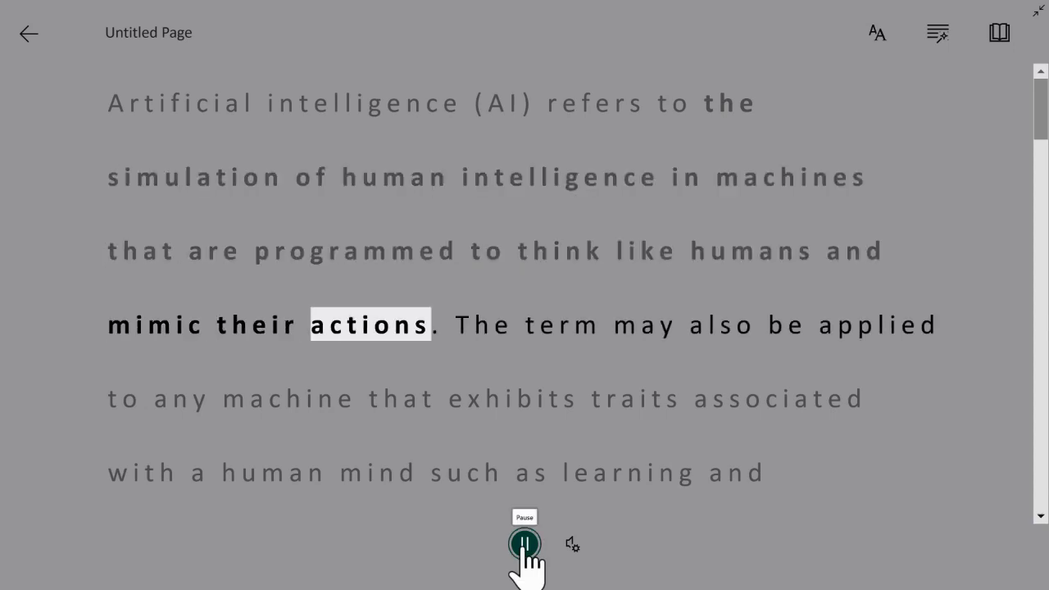
left_click(526, 546)
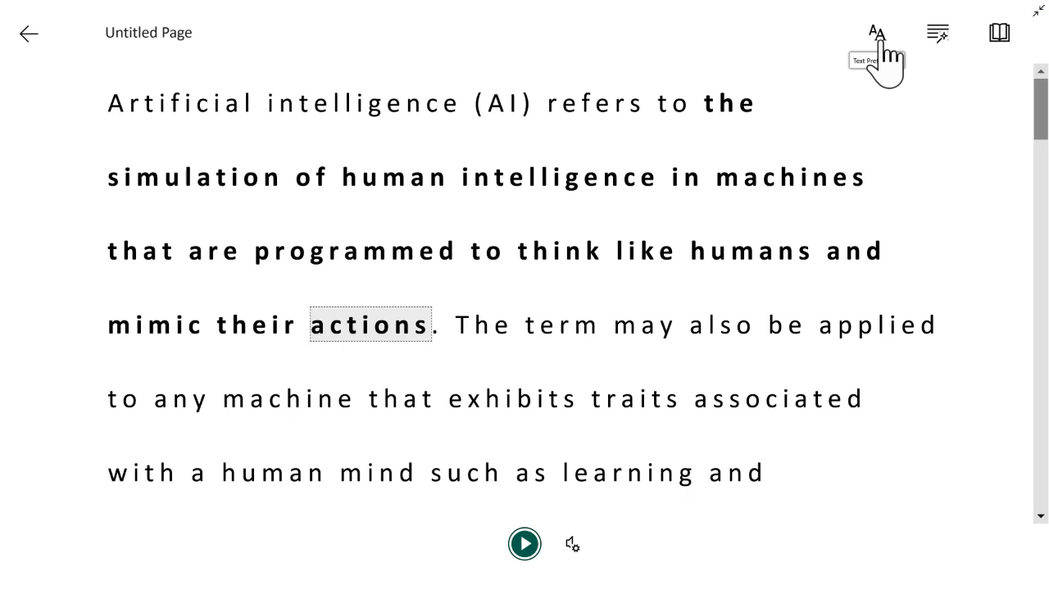
Step: Switch the reader's text preferences to a black background theme and Comic Sans font
key("space")
left_click(878, 41)
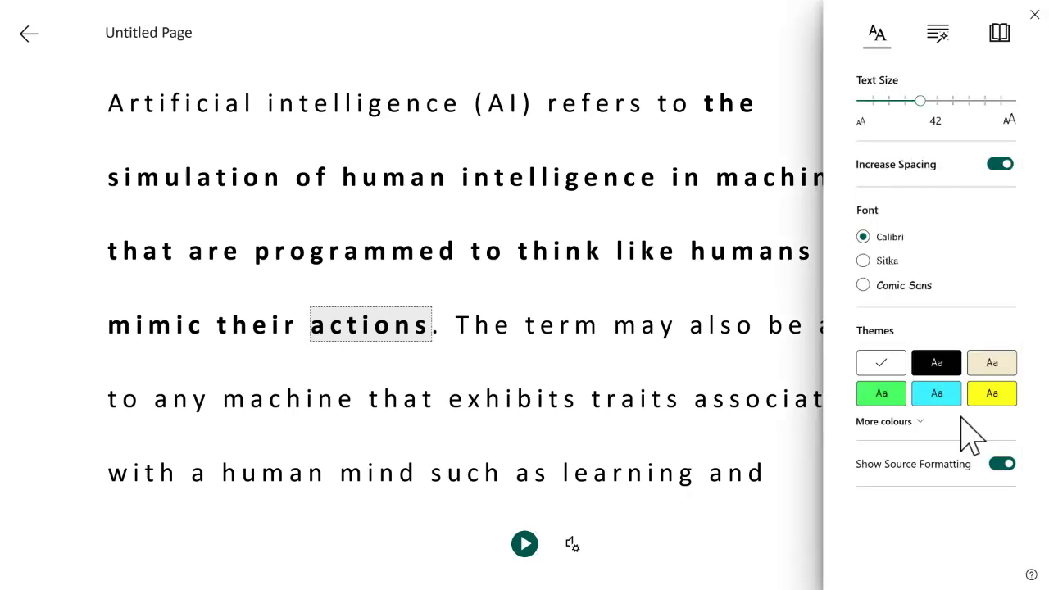
left_click(916, 422)
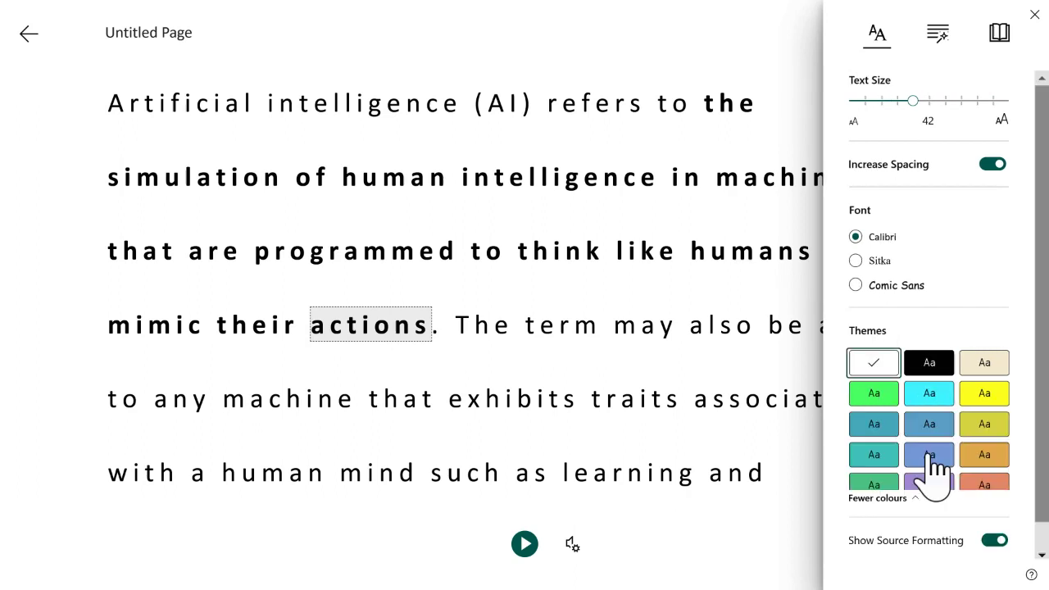
left_click(932, 365)
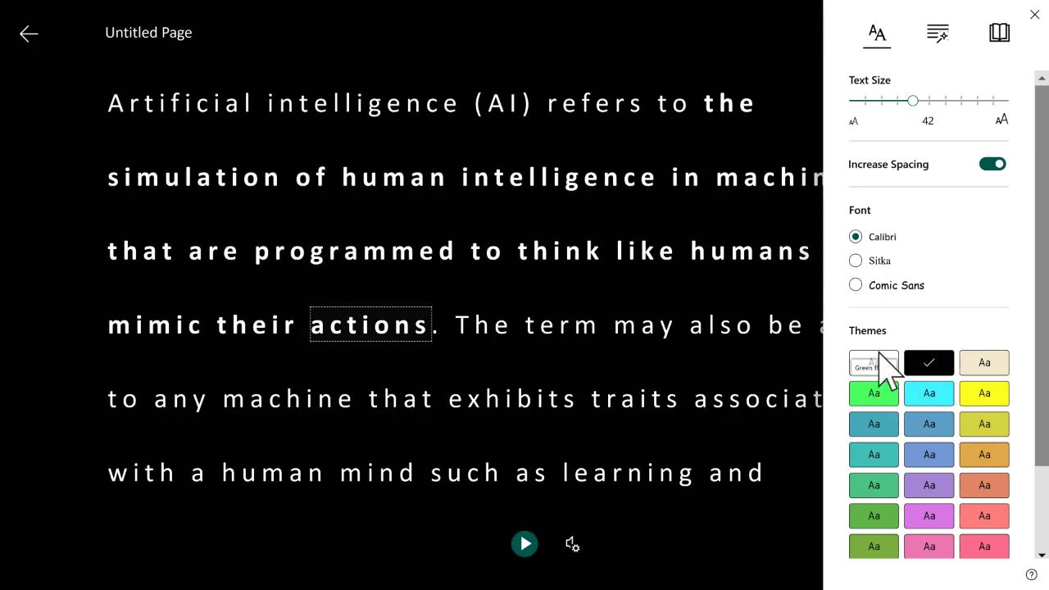
left_click(856, 285)
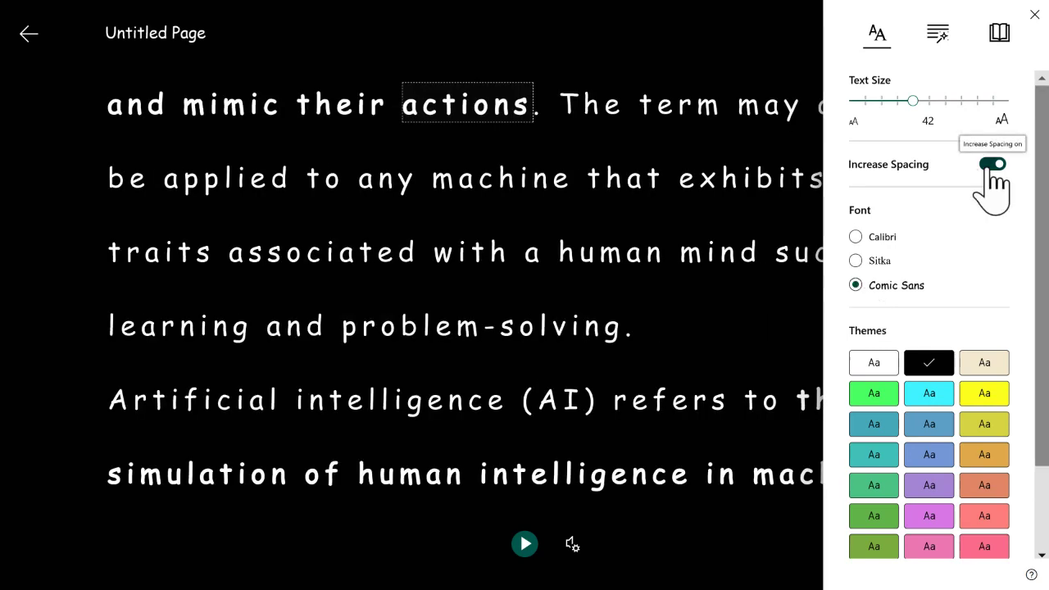
Step: Set text size to 36, keeping increased spacing and original bold on, then open Grammar Tools
left_click(991, 164)
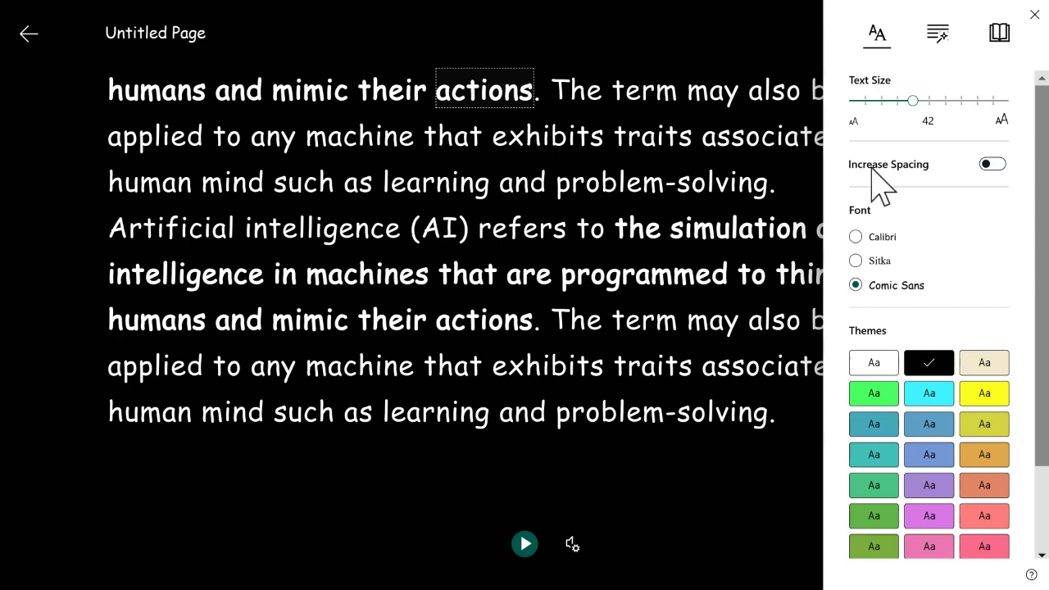
left_click(993, 164)
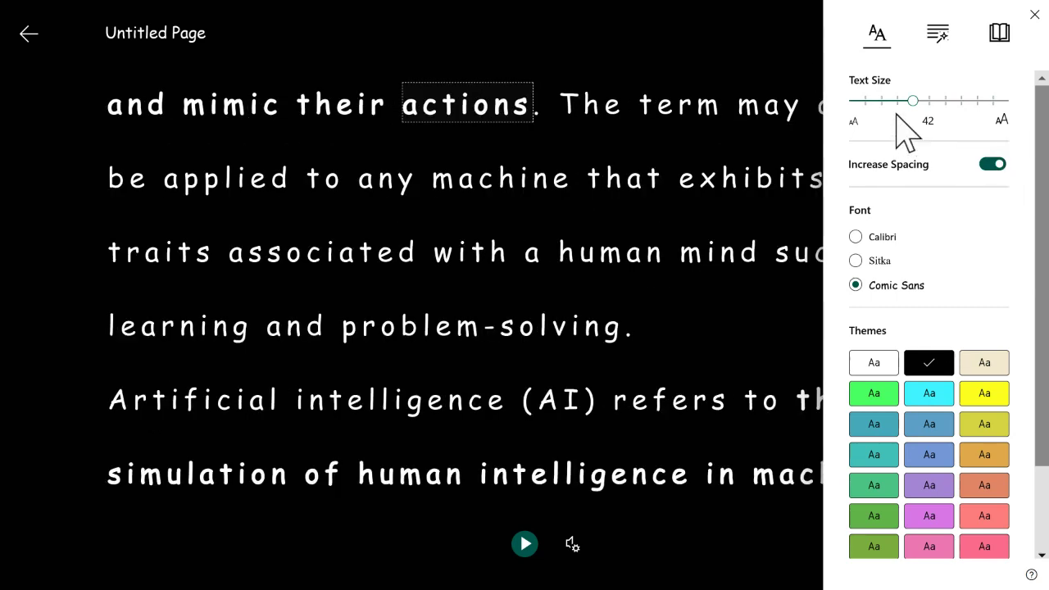
mouse_move(912, 102)
left_mouse_down()
mouse_move(976, 103)
mouse_move(899, 112)
left_mouse_up()
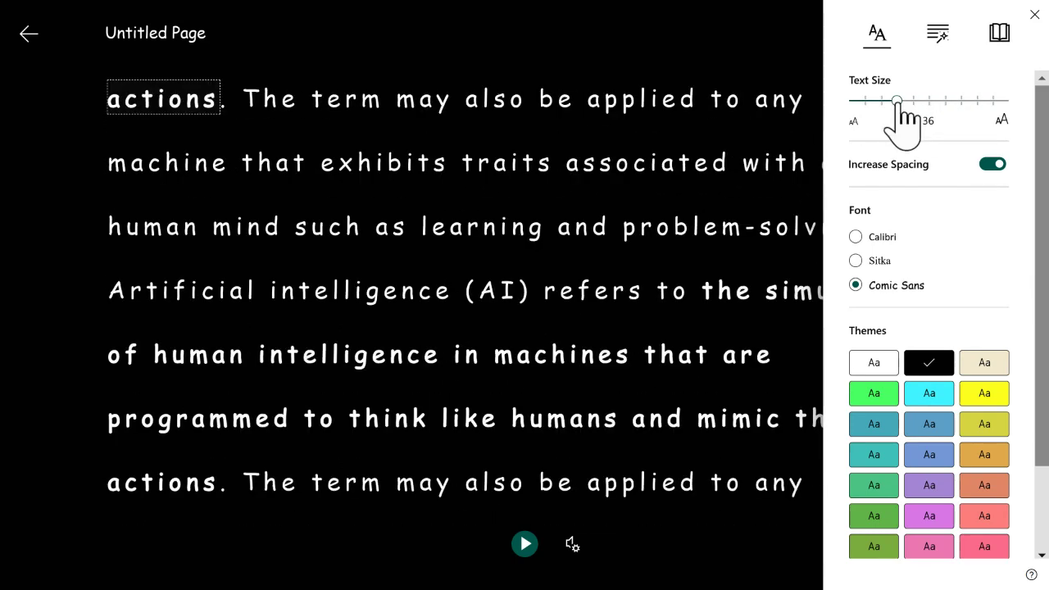
scroll(1040, 270, "down", 2)
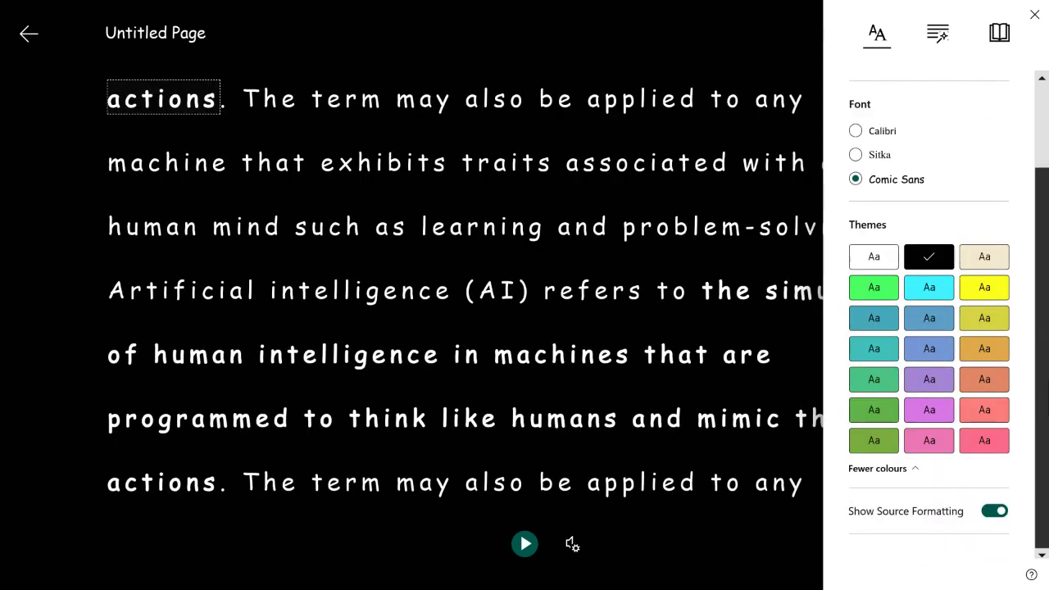
left_click(989, 510)
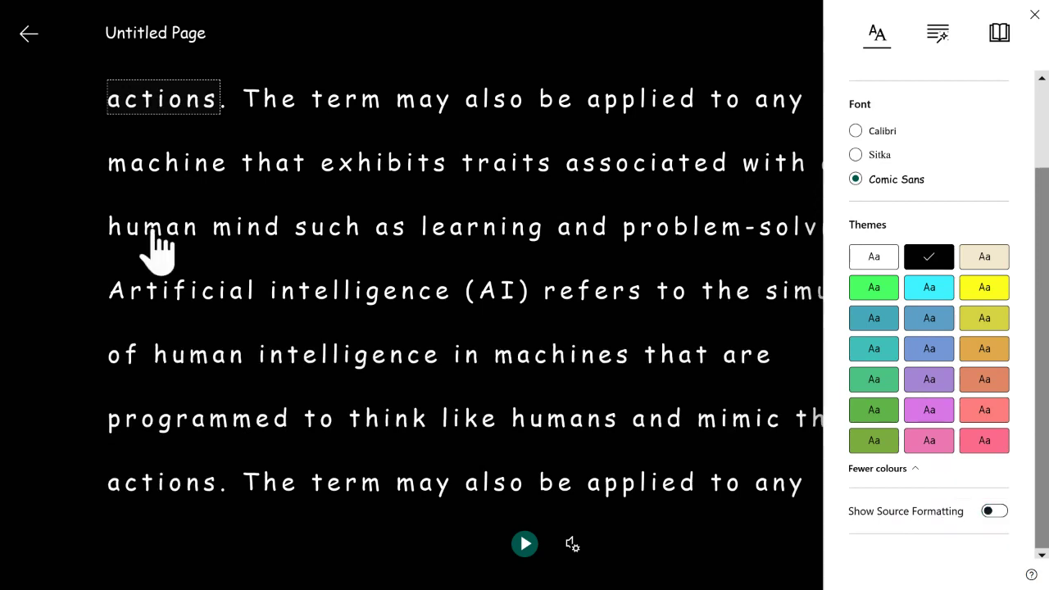
left_click(993, 510)
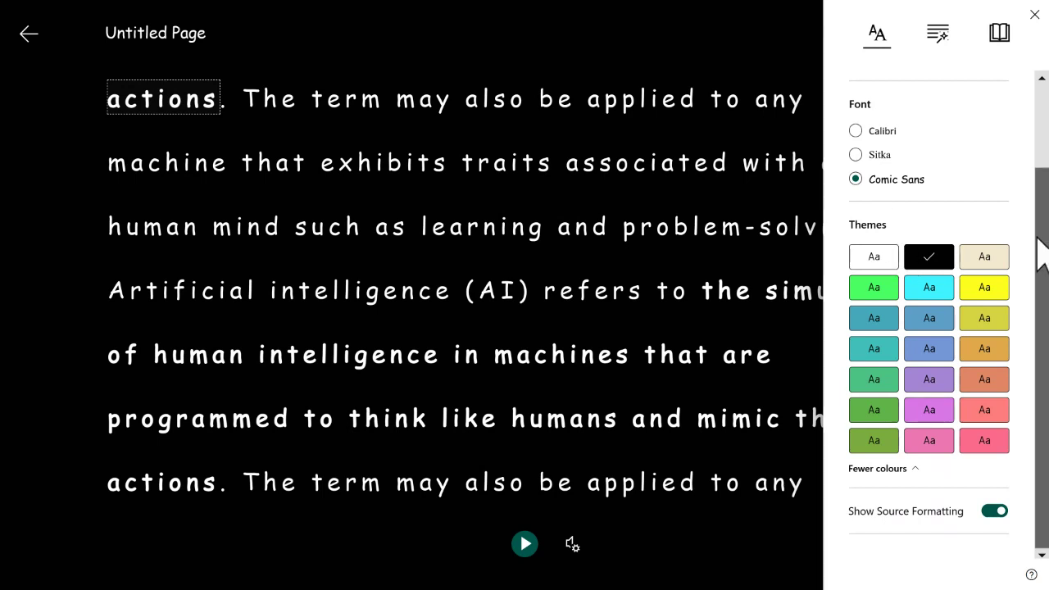
left_click_drag(1041, 246, 1041, 115)
left_click(937, 33)
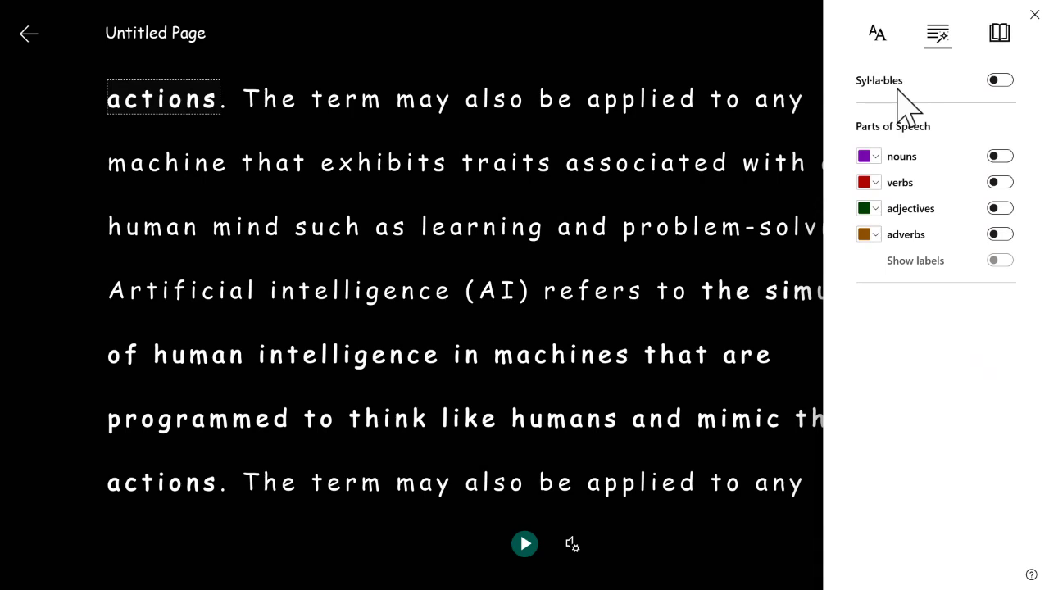
Step: Split words into syllables, colour-code nouns, verbs, adjectives and adverbs, and show part-of-speech labels
left_click(999, 80)
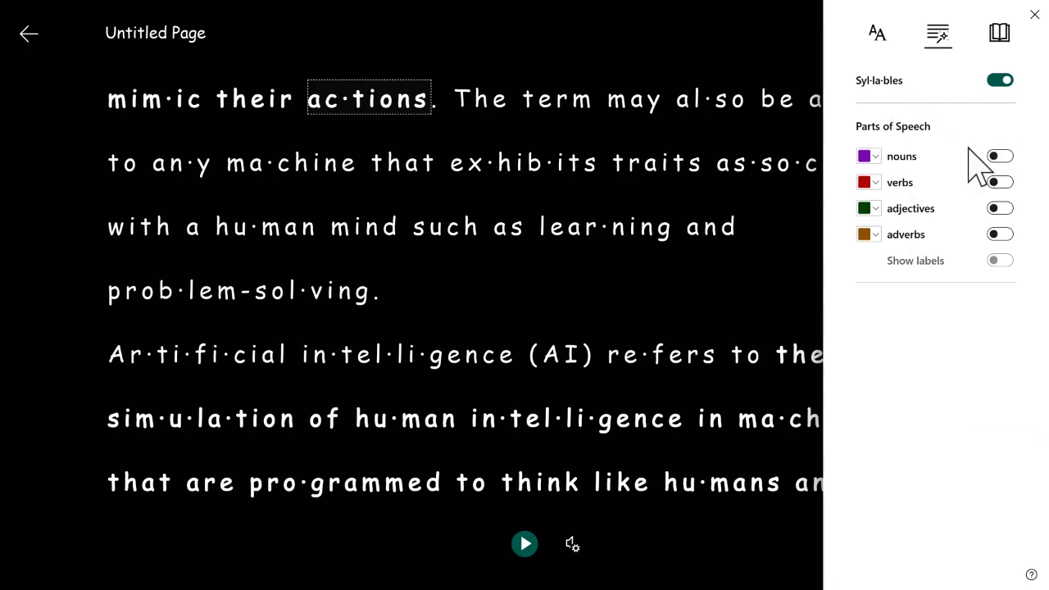
left_click(1007, 159)
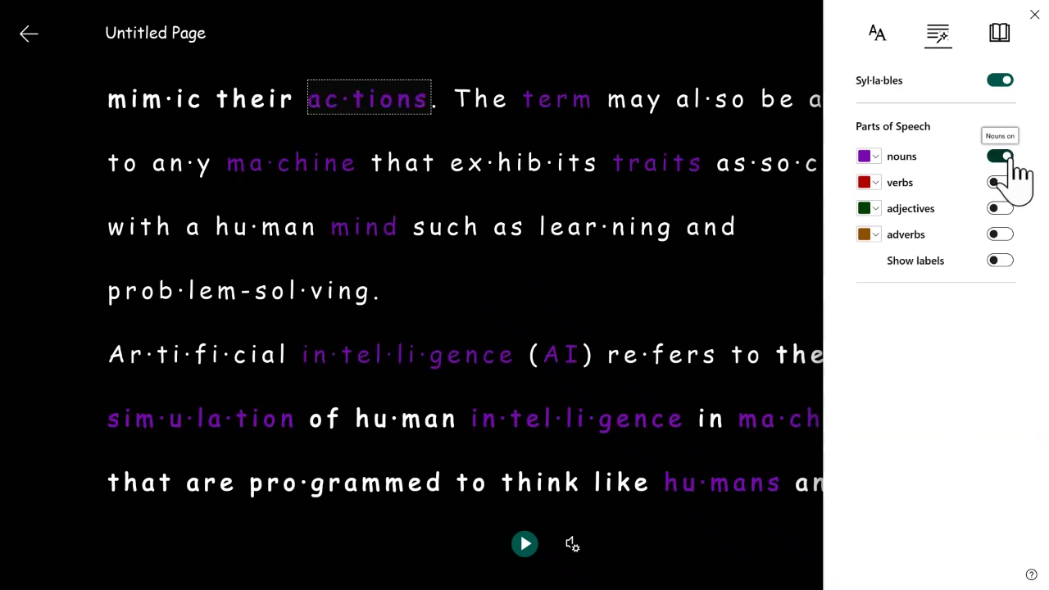
left_click(1003, 161)
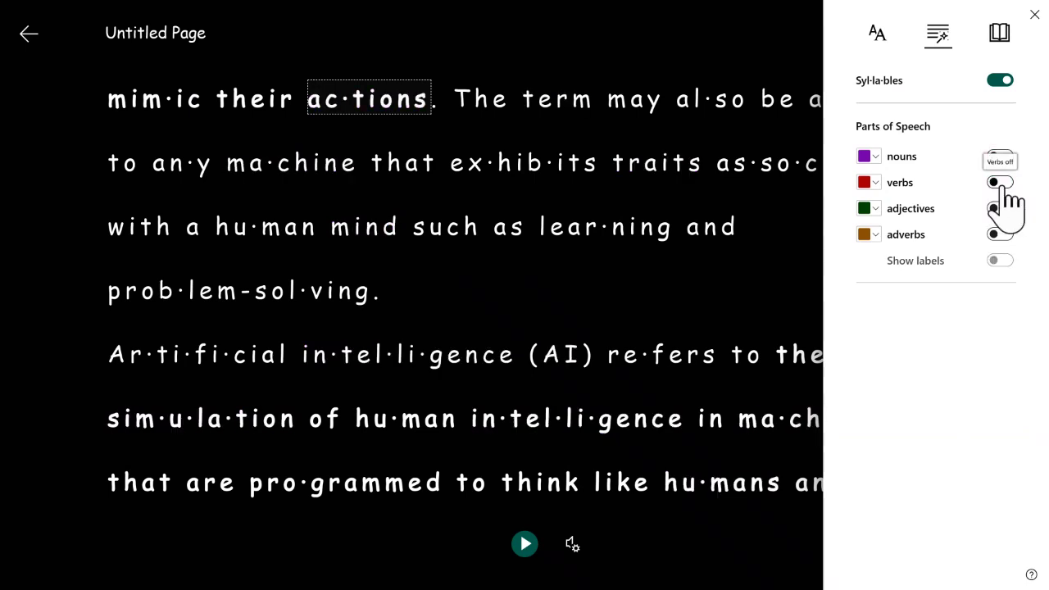
left_click(1001, 187)
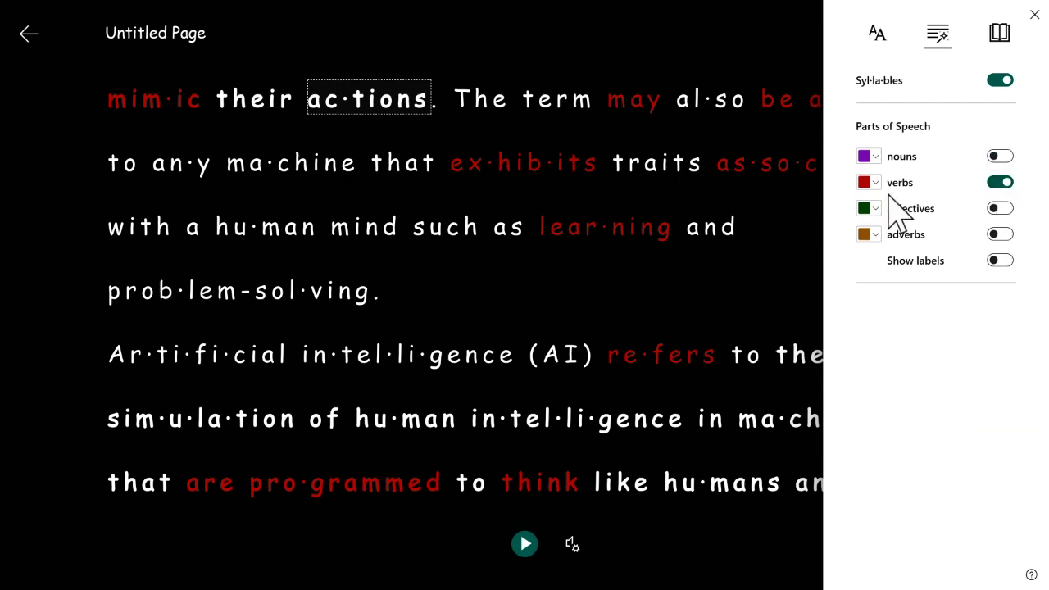
left_click(999, 208)
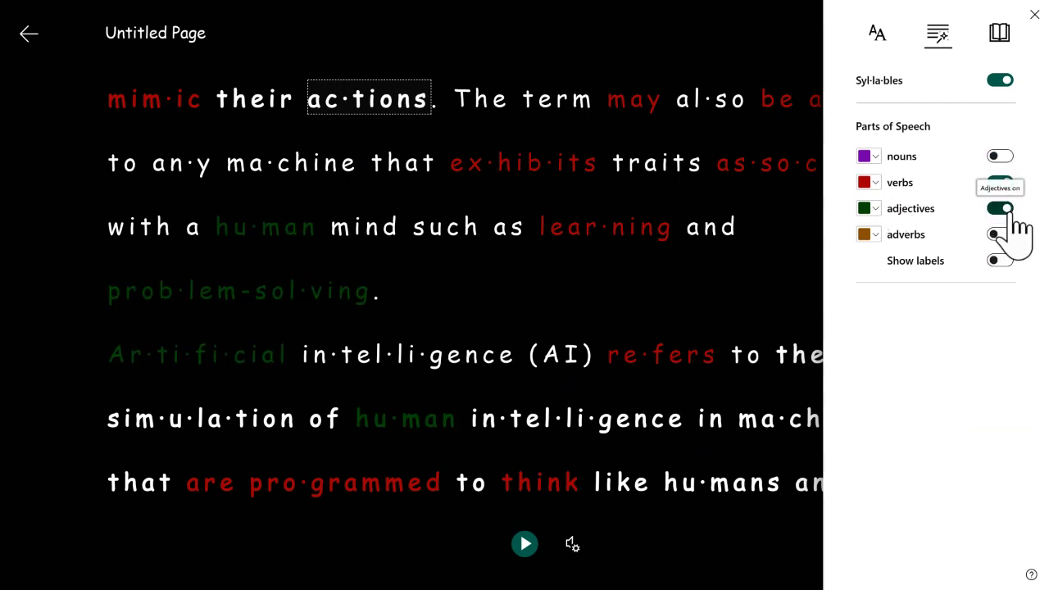
left_click(1001, 236)
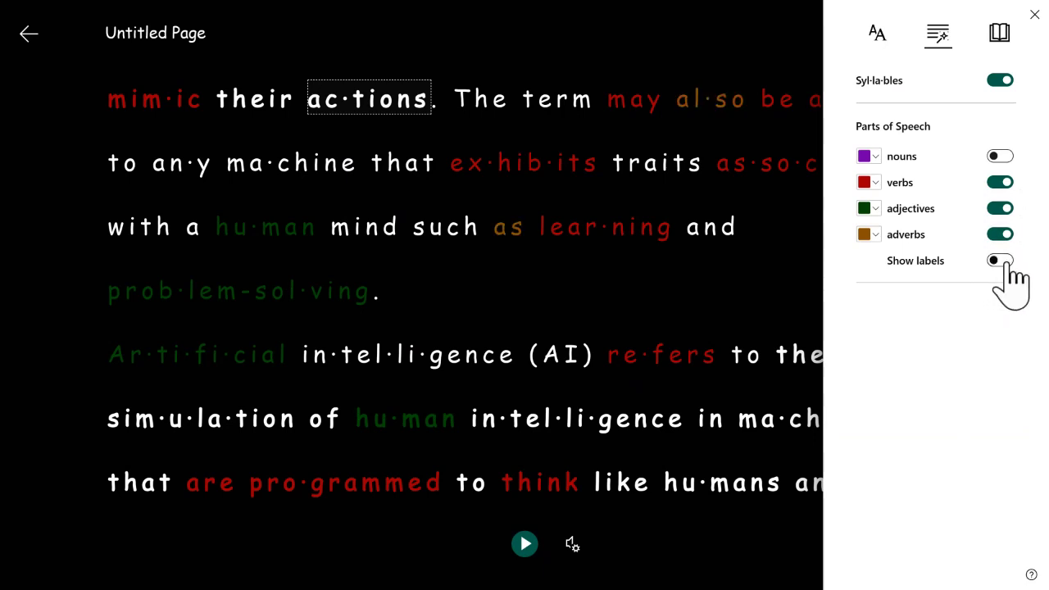
left_click(1001, 260)
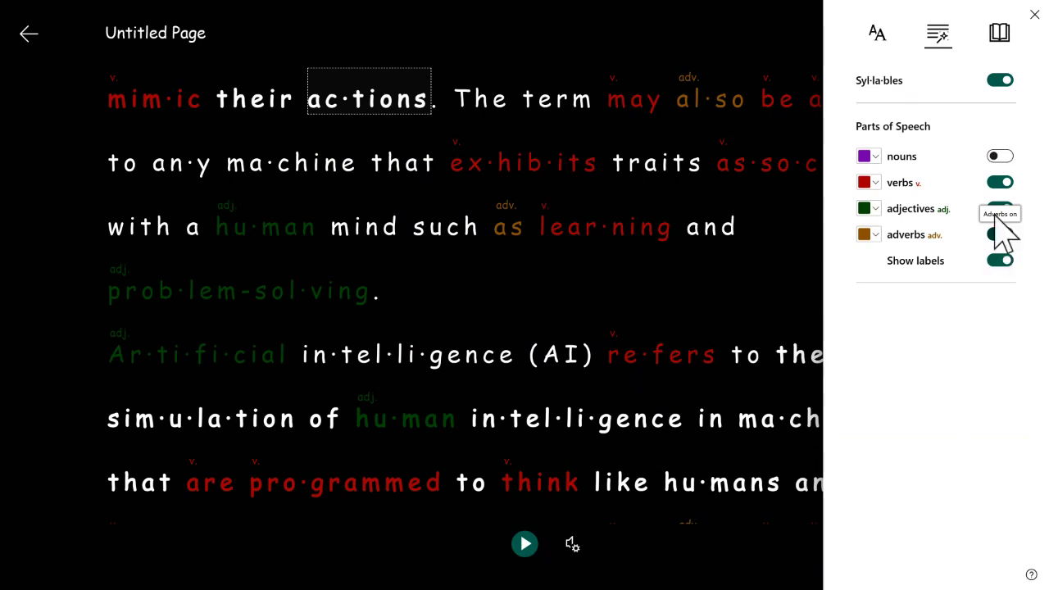
left_click(1000, 156)
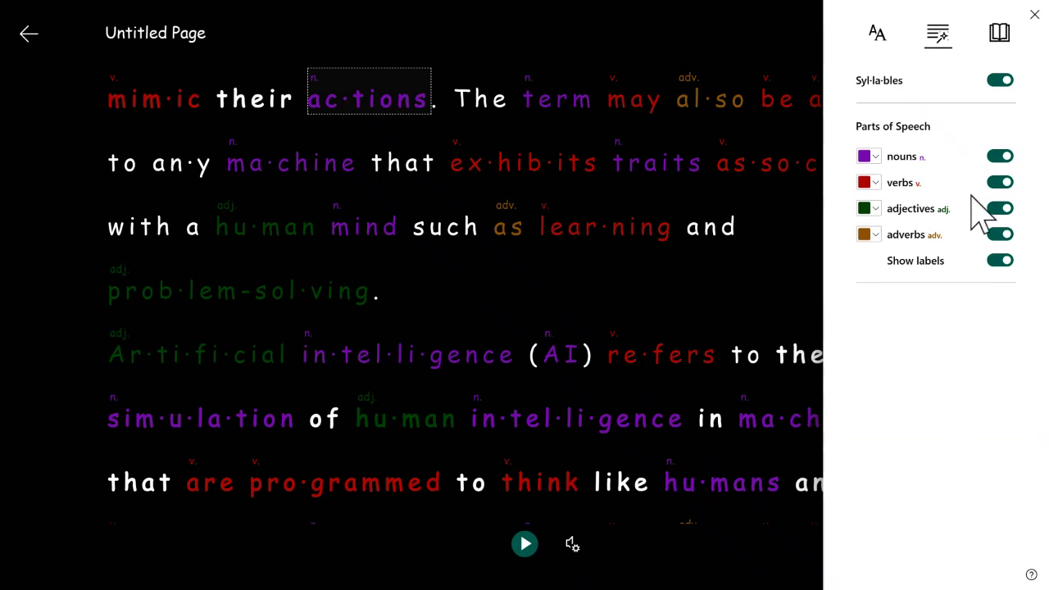
Step: Enable Picture Dictionary and view pictures for 'human', 'mind', 'Artificial' and 'machine'
left_click(1000, 36)
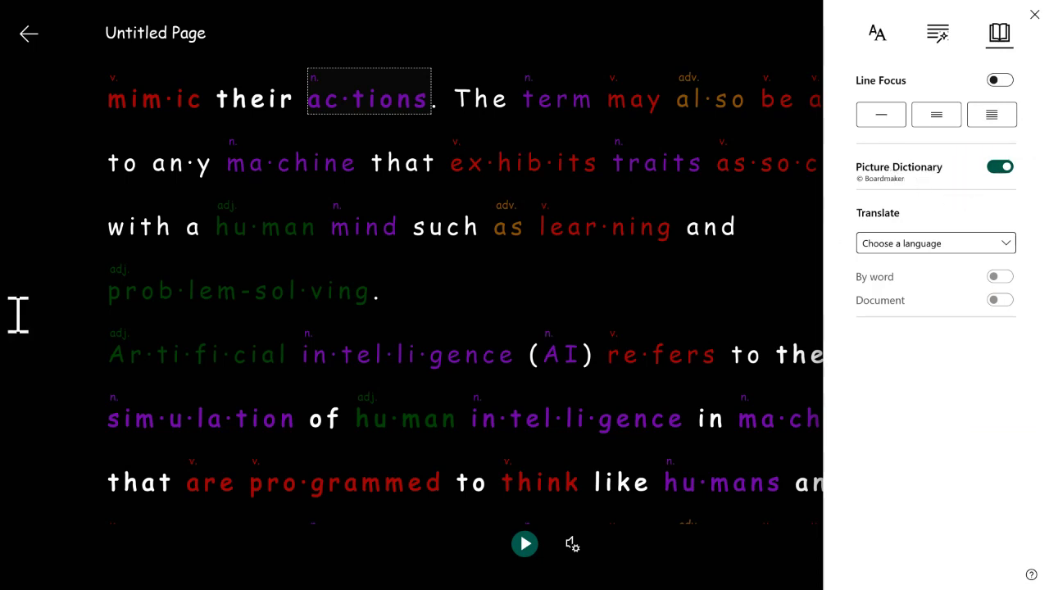
left_click(276, 235)
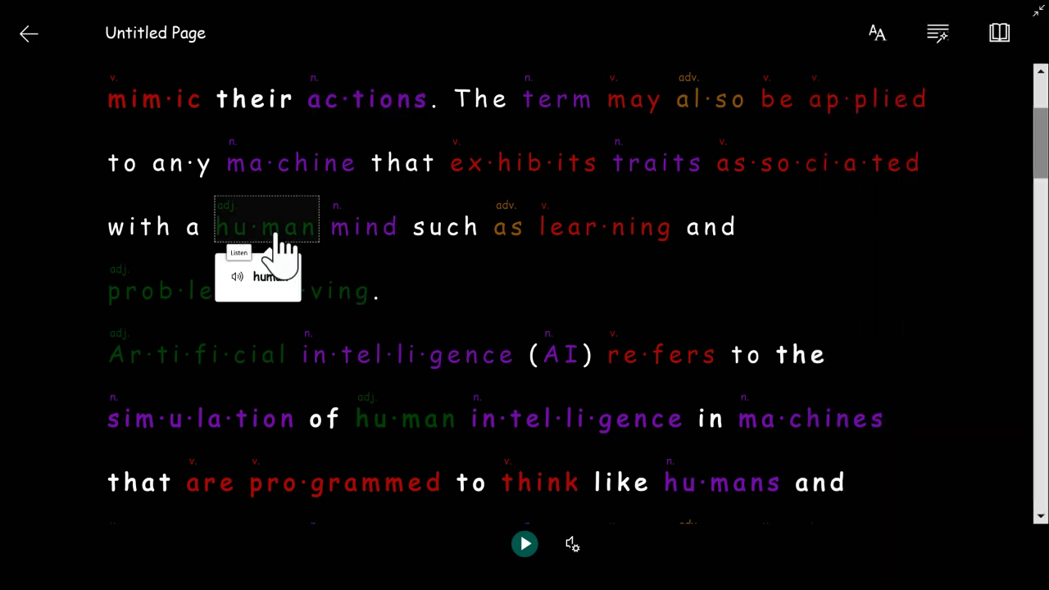
left_click(359, 239)
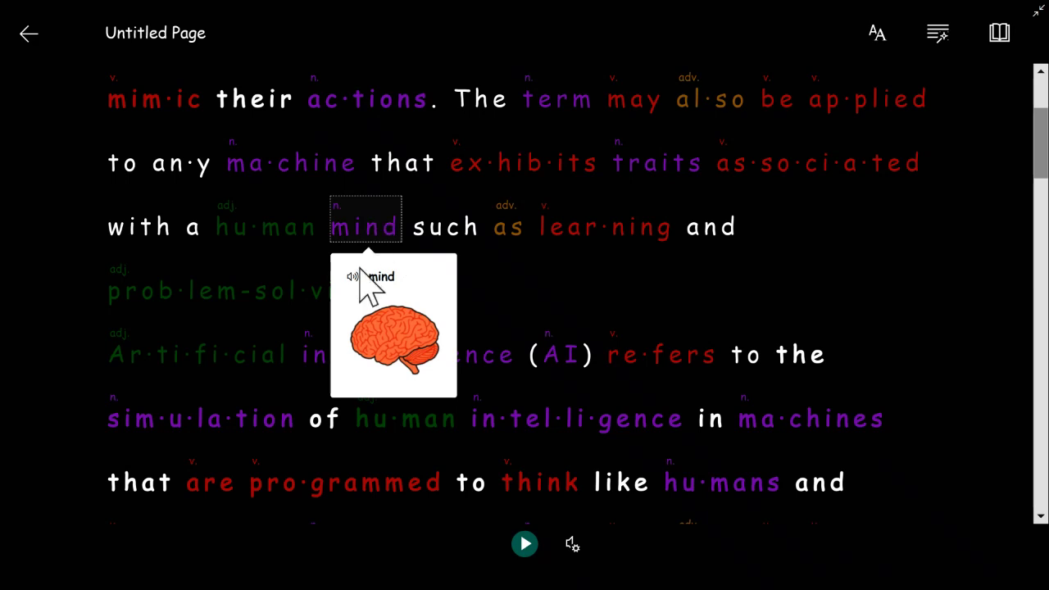
left_click(227, 363)
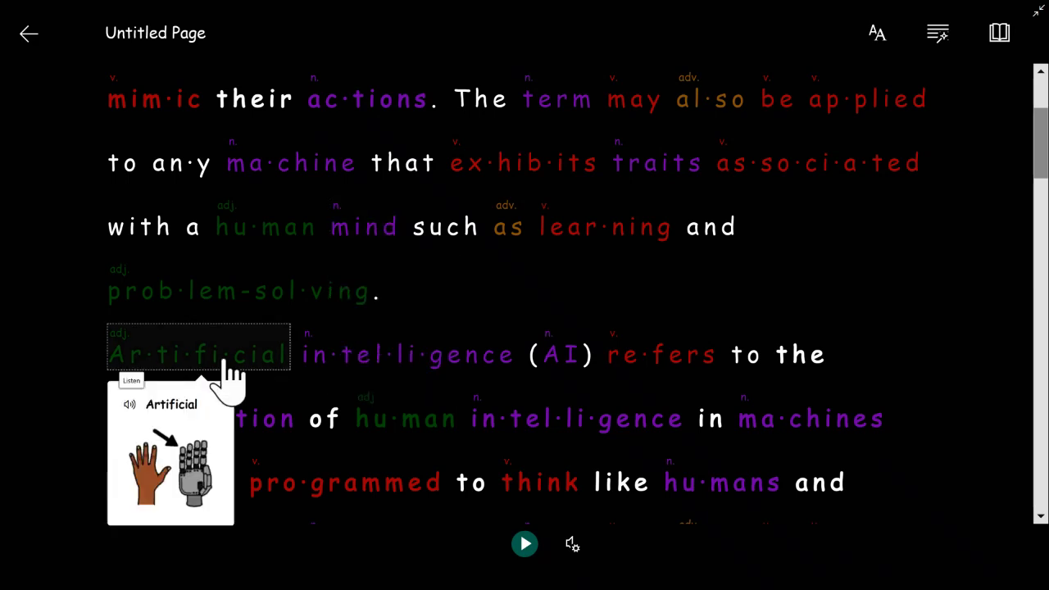
left_click(309, 174)
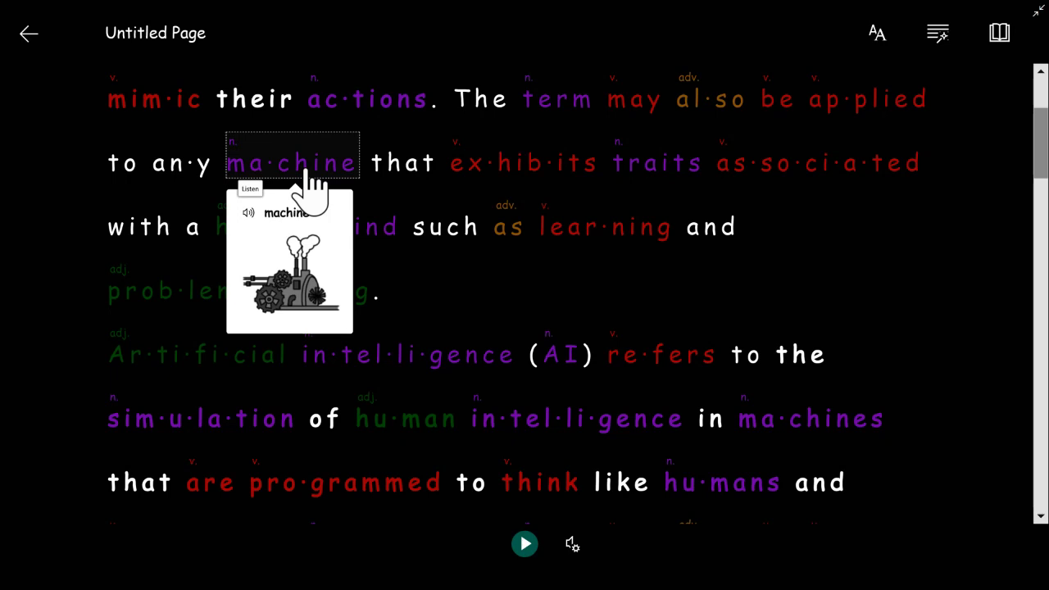
left_click(998, 37)
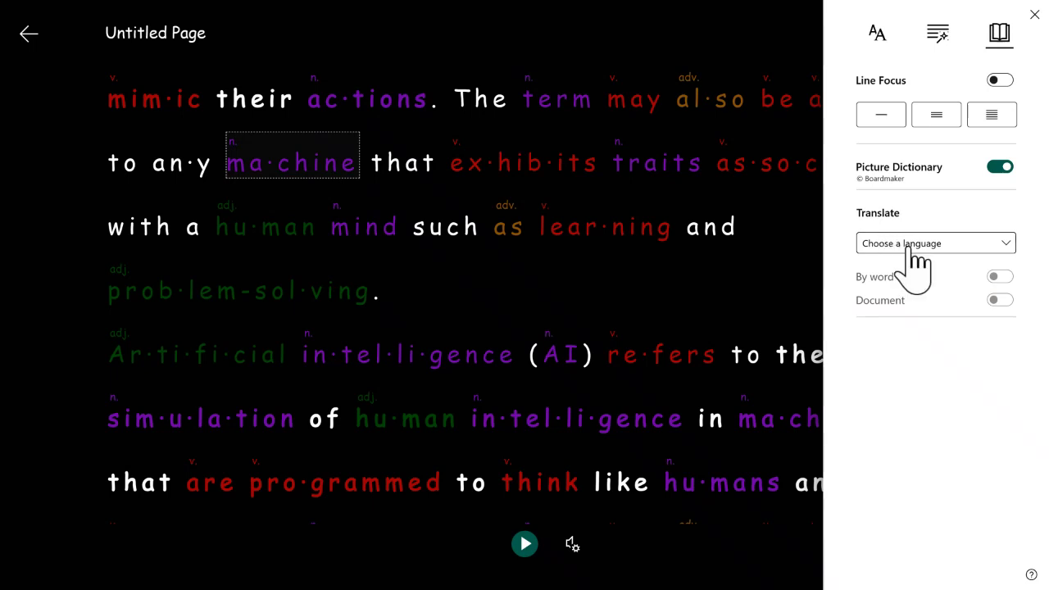
Step: Translate the whole Immersive Reader document into Hindi
left_click(910, 246)
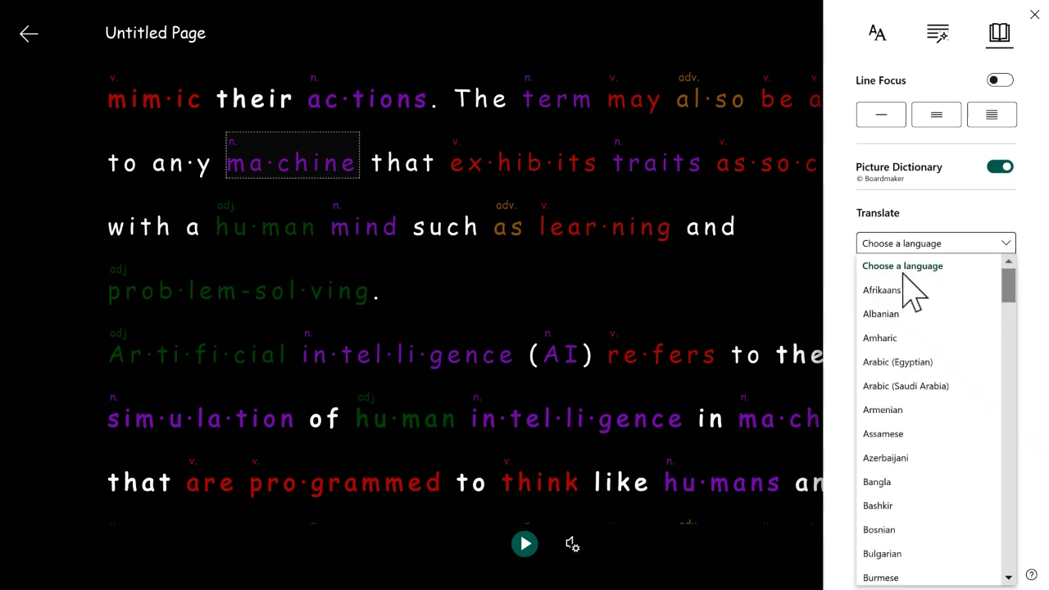
left_click_drag(1008, 290, 1024, 394)
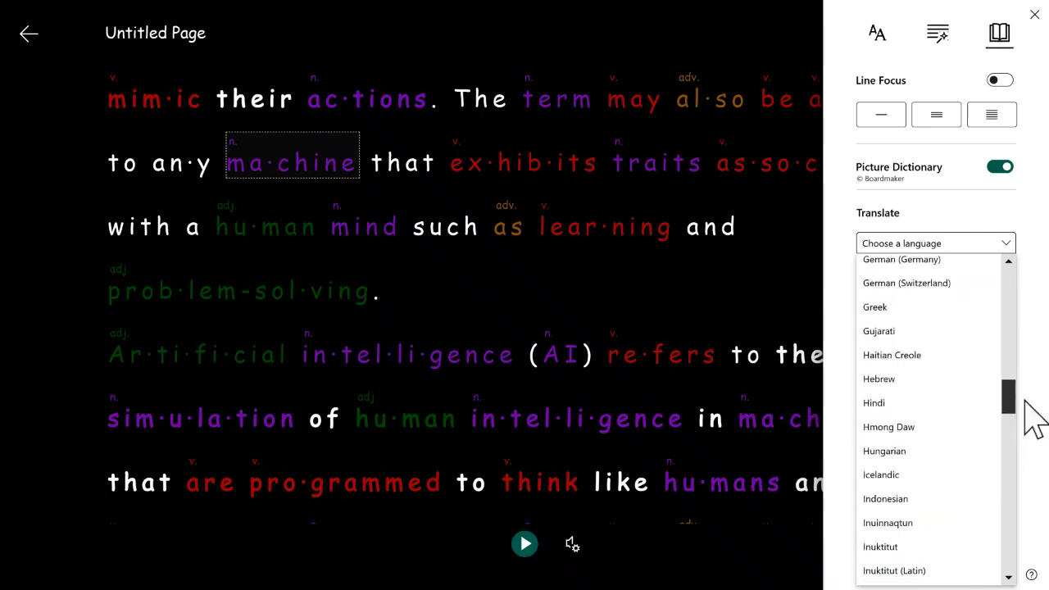
left_click(907, 400)
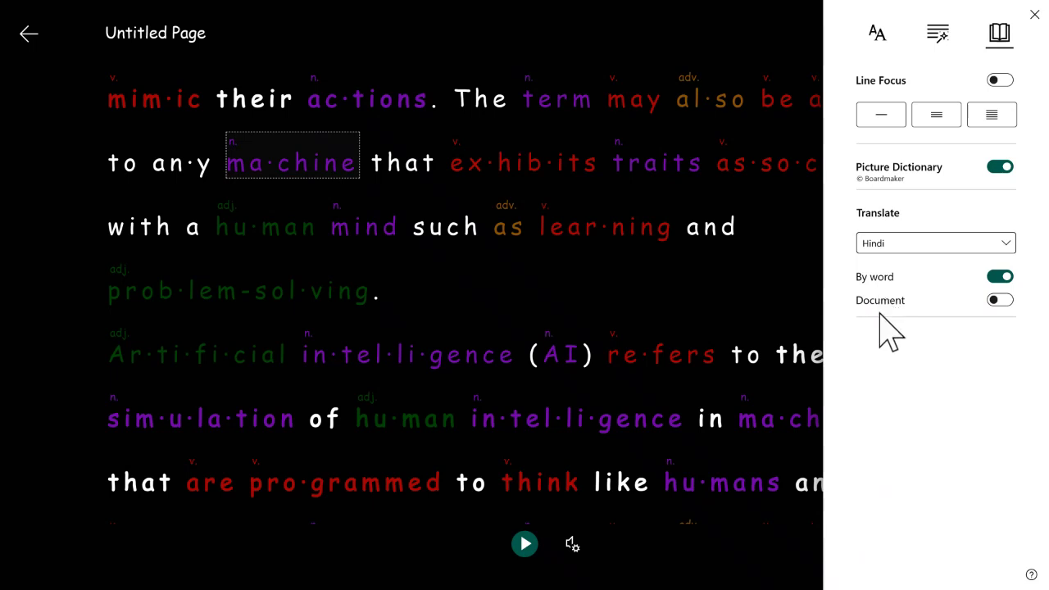
left_click(1006, 300)
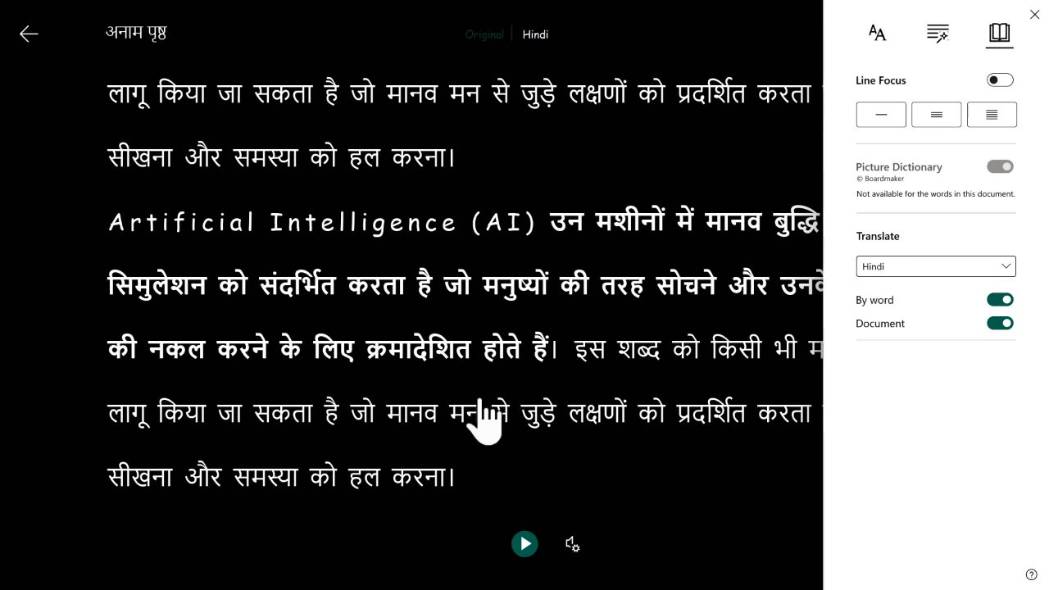
Step: Play the Hindi read-aloud, pause it, and exit back to the DUMMY NOTEBOOK page
scroll(480, 421, "down", 2)
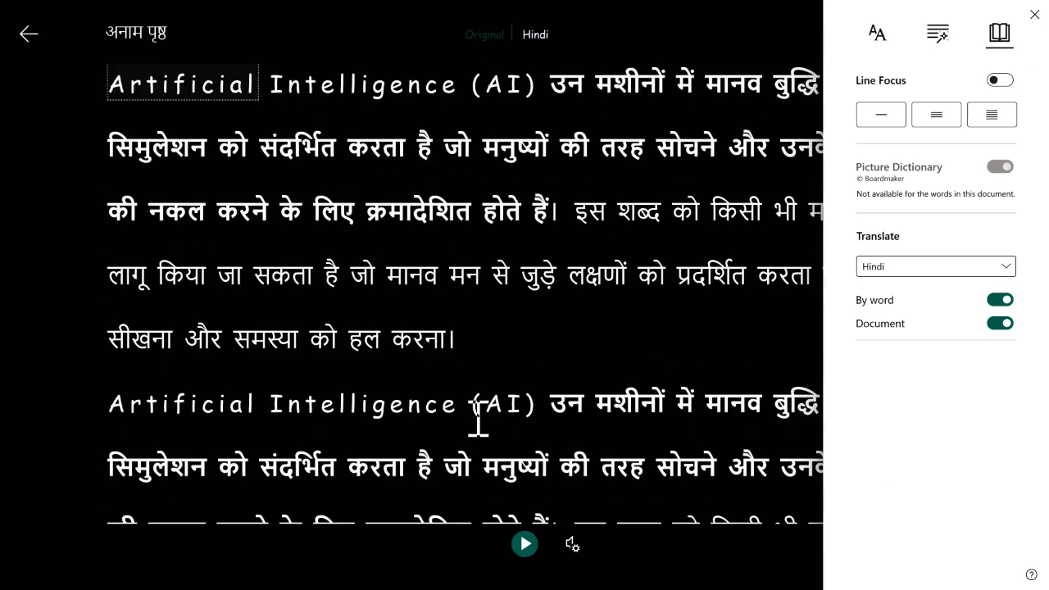
scroll(478, 421, "down", 1)
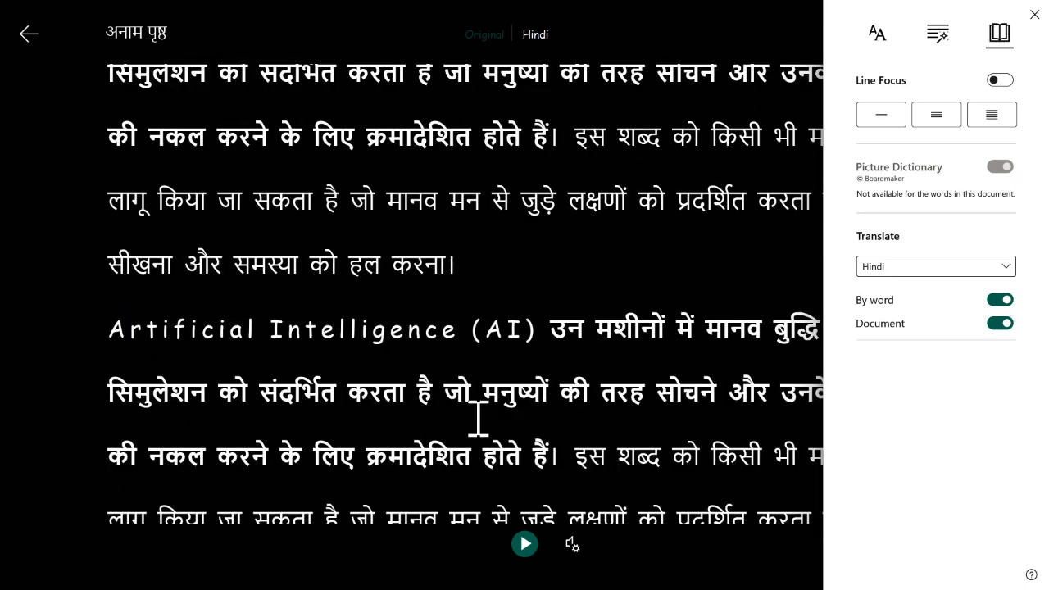
scroll(478, 421, "up", 1)
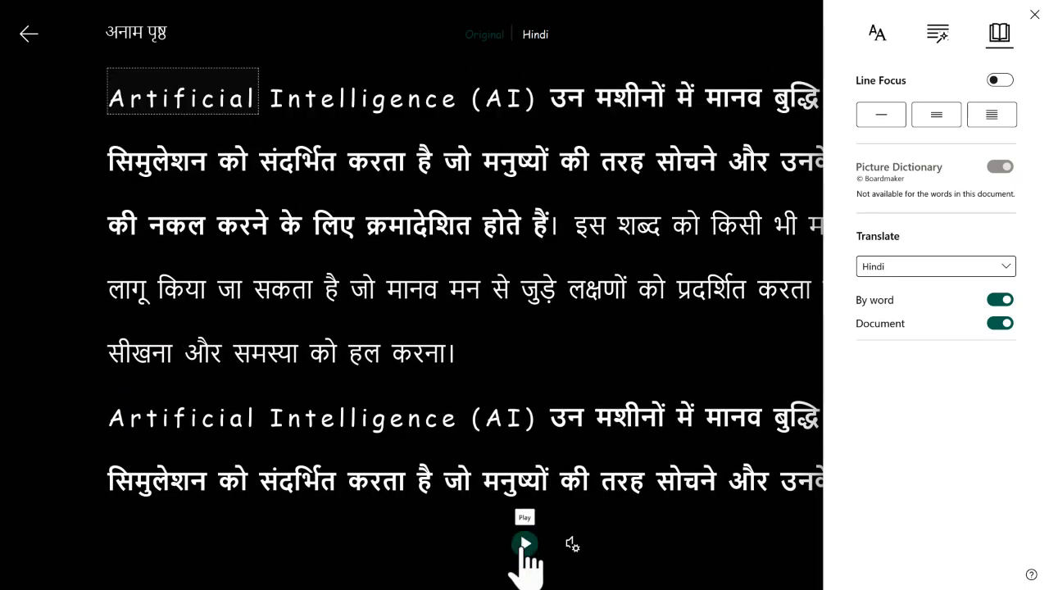
left_click(525, 544)
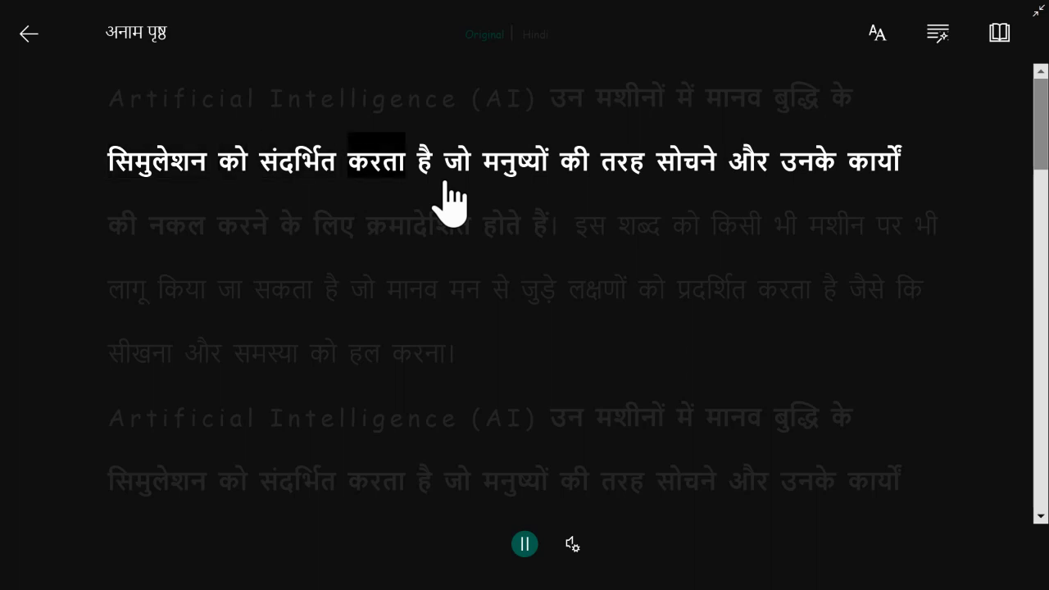
left_click(525, 544)
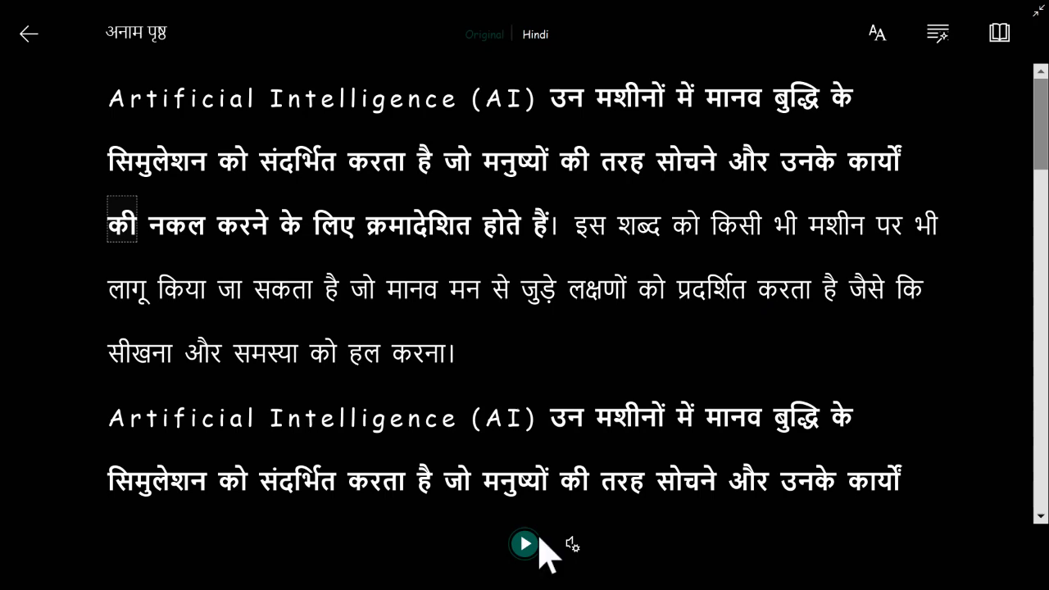
left_click(41, 65)
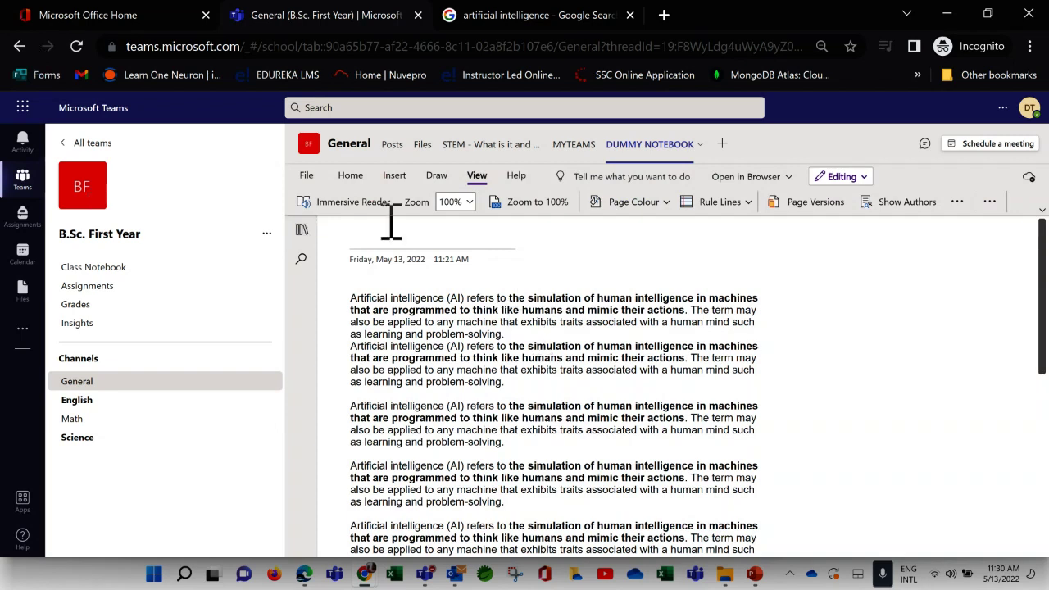
Step: Bring the PowerPoint slide show forward and advance to the Minecraft: Education Edition slide
left_click(755, 576)
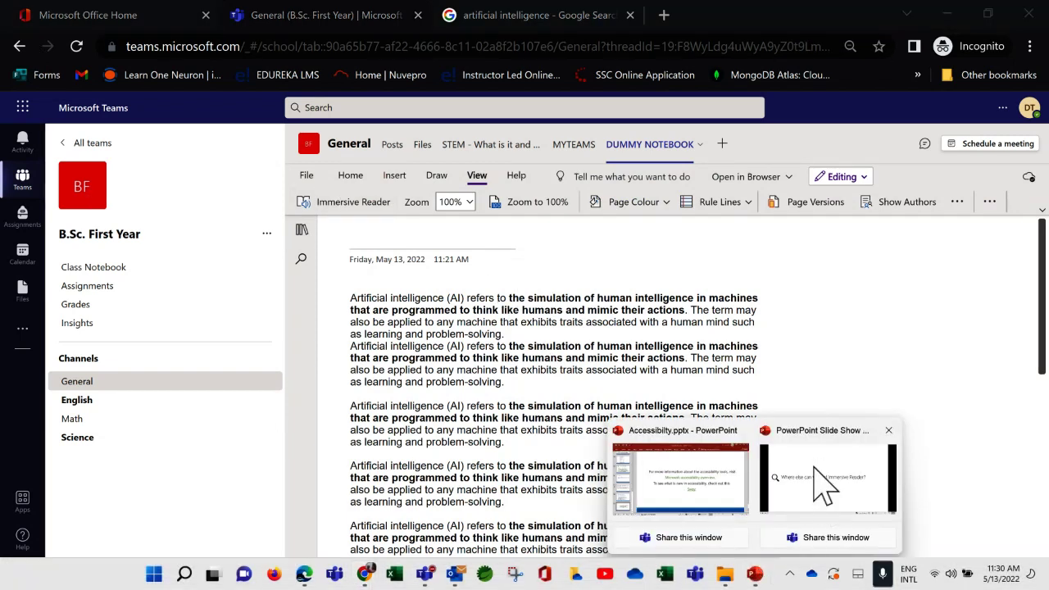
left_click(821, 490)
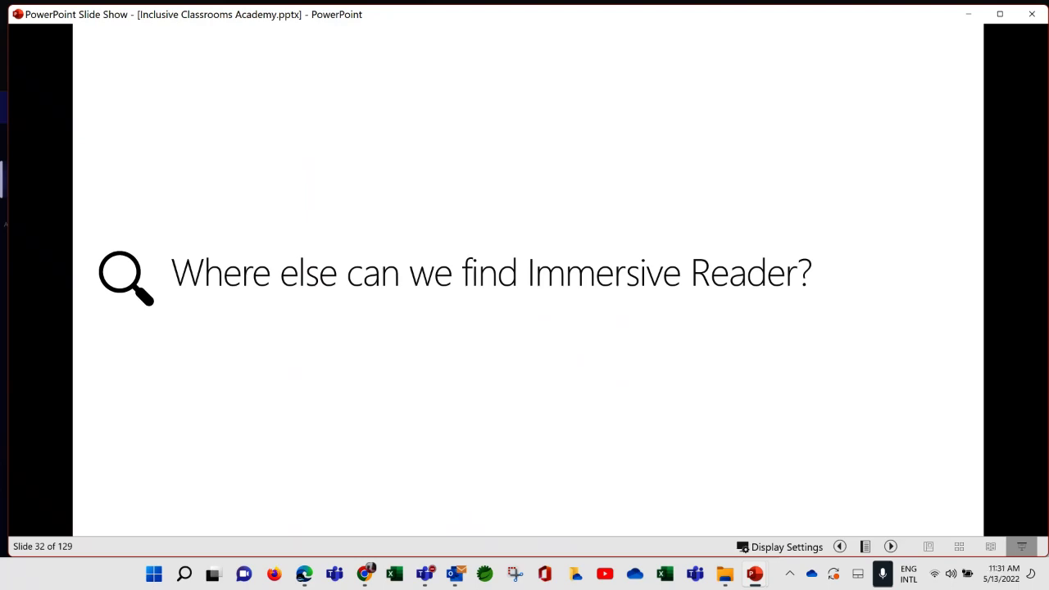
key("Right")
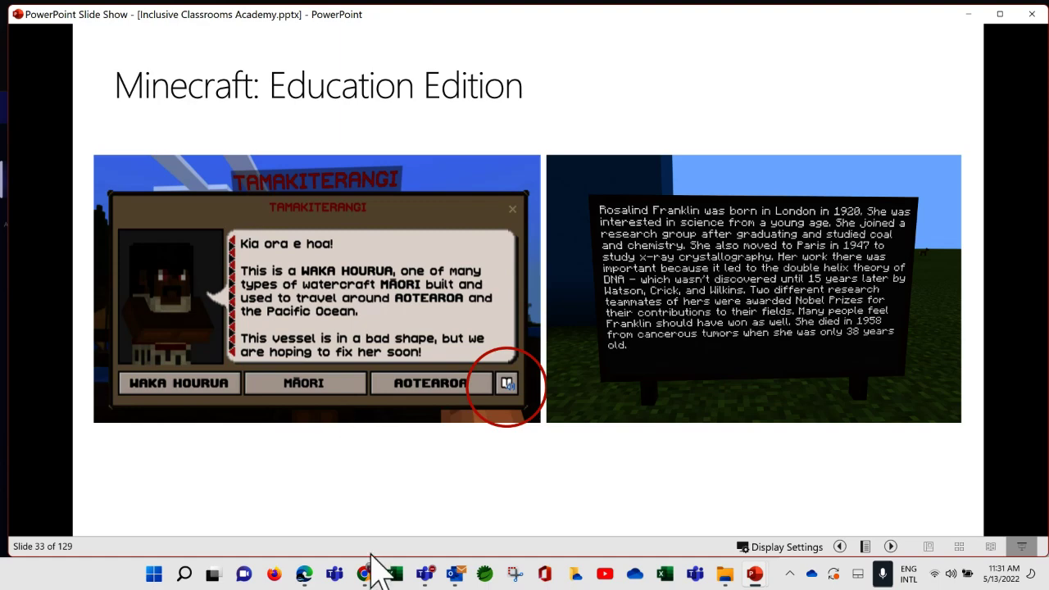
Step: Switch back to the Teams browser window and bring the Chrome incognito window forward
mouse_move(367, 574)
left_click(397, 508)
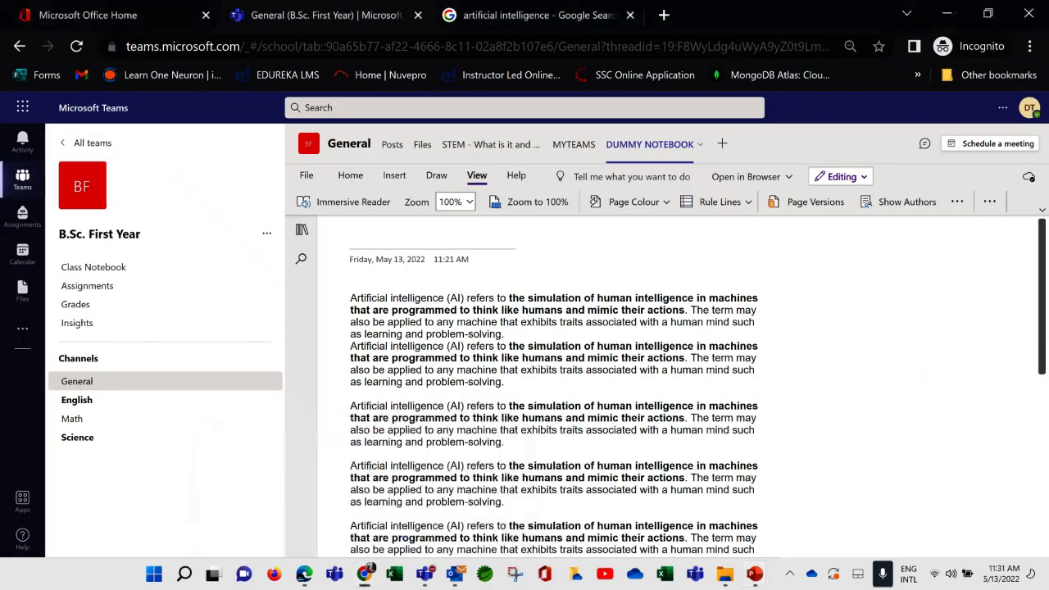
left_click(664, 14)
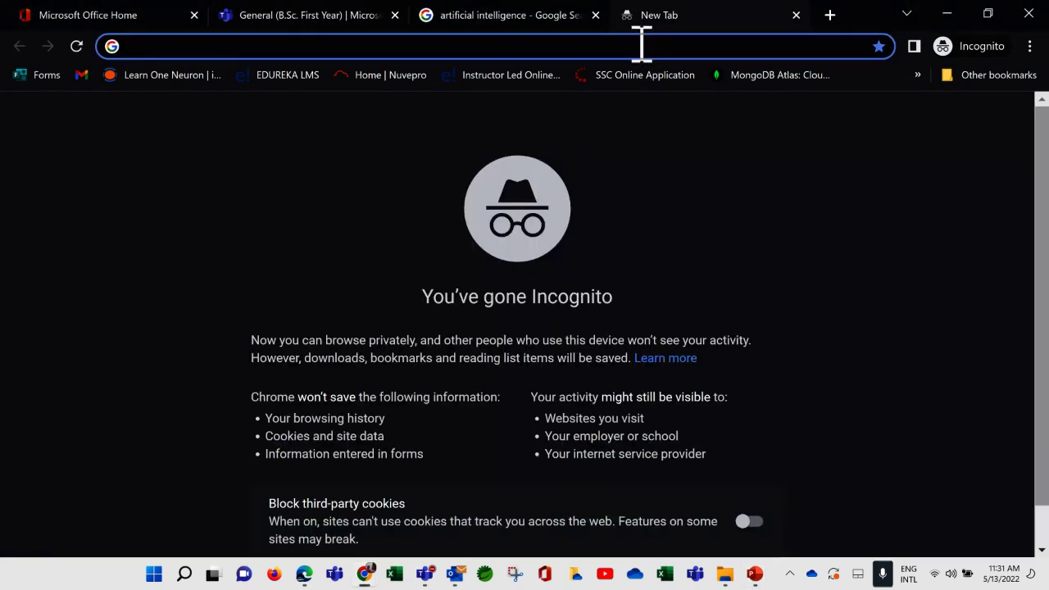
Step: Enter education.minecraft.net in the address bar, discarding the autocompletion, and load the site
type("educat")
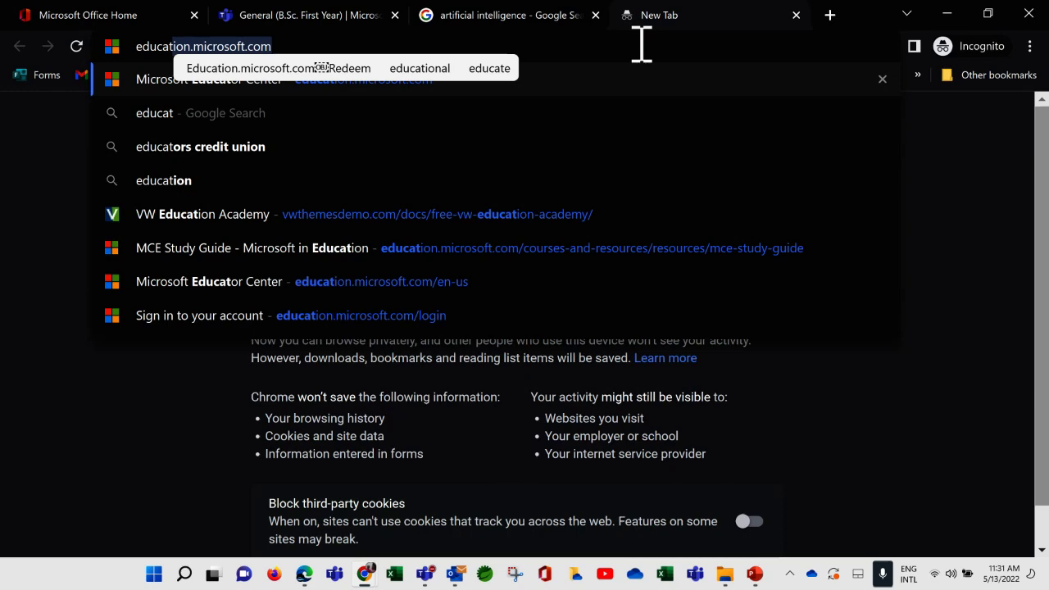
key("BackSpace")
key("BackSpace")
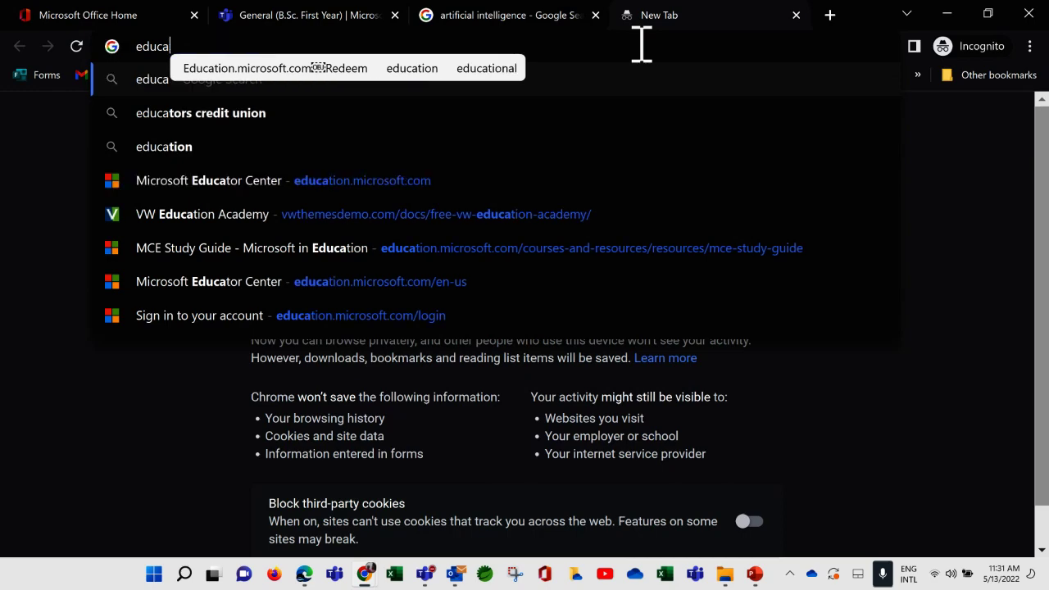
key("BackSpace")
key("BackSpace")
key("BackSpace")
key("BackSpace")
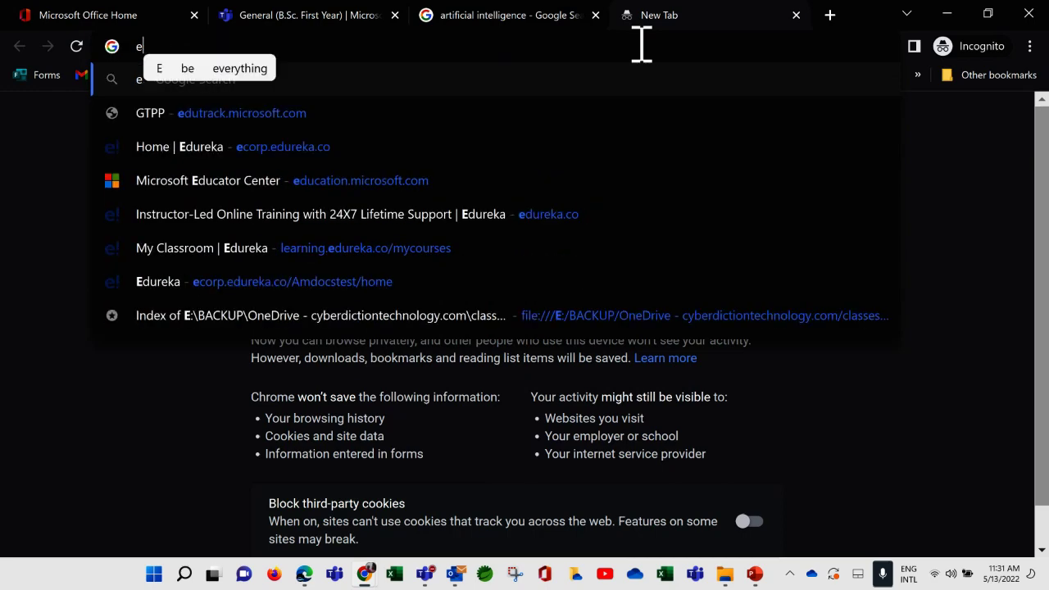
type("ducation")
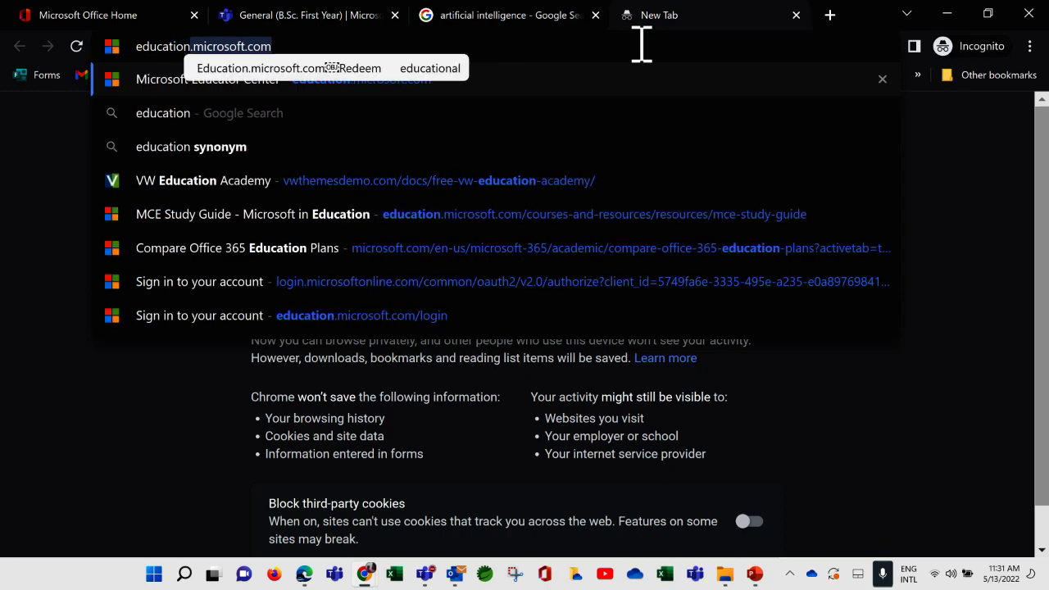
type(".min")
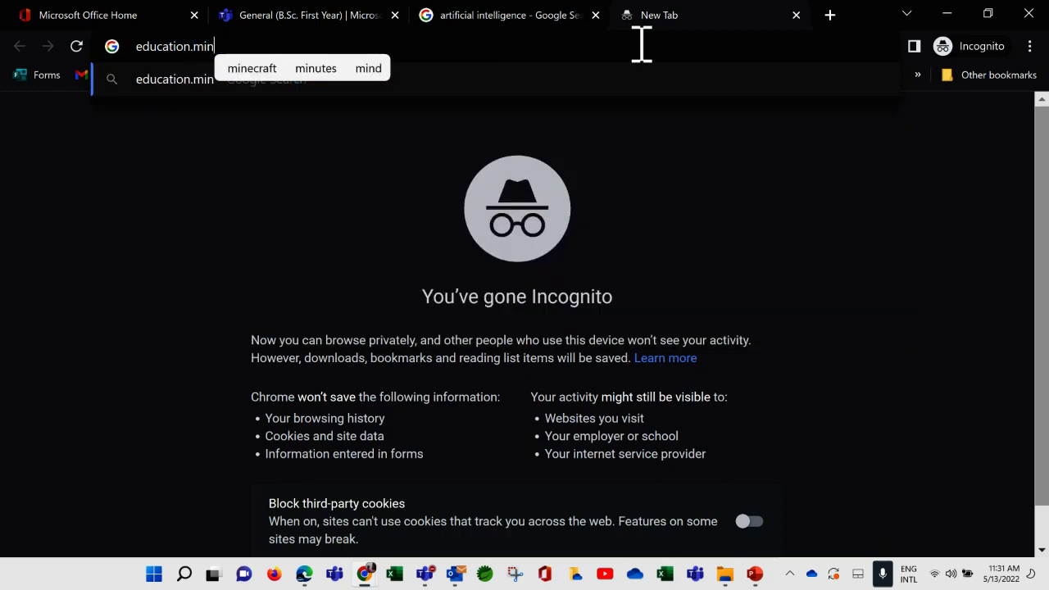
type("ecraft.ne")
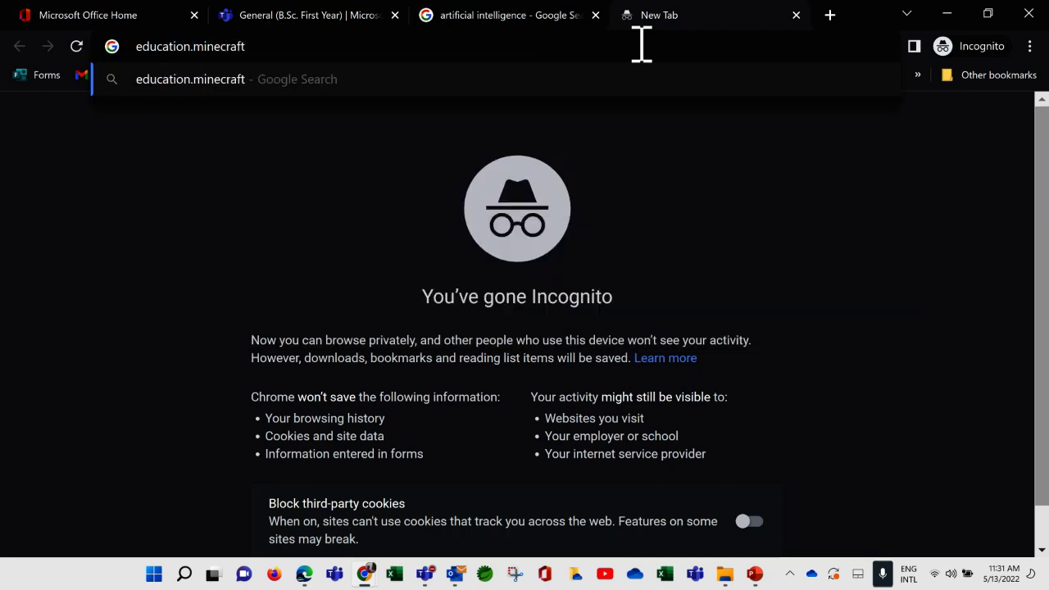
type("t")
key("Return")
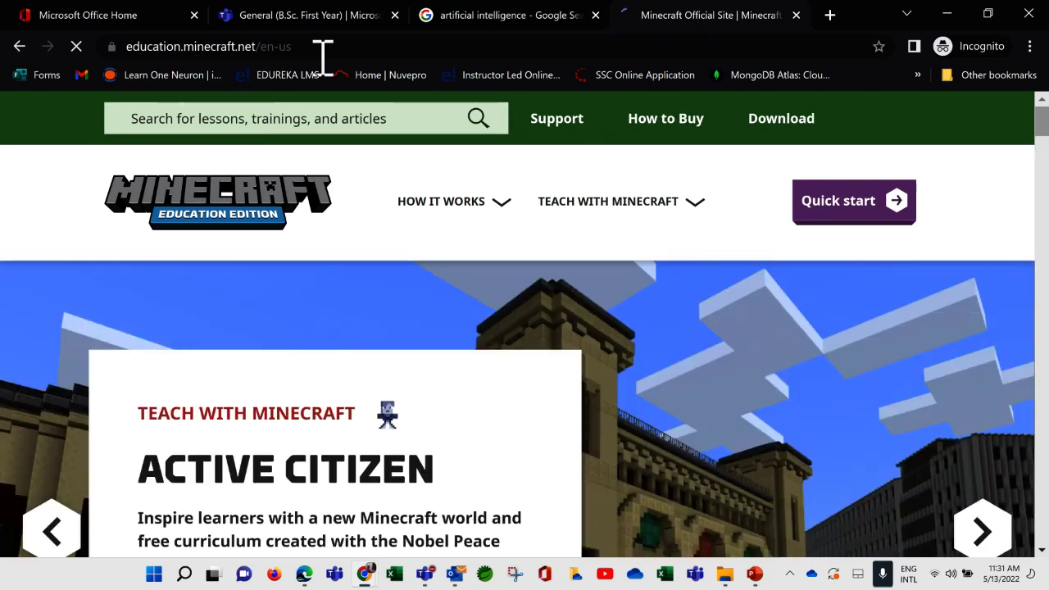
Step: Select the en-us ending of the address and scroll through the Minecraft Education home page
left_click_drag(316, 44, 108, 55)
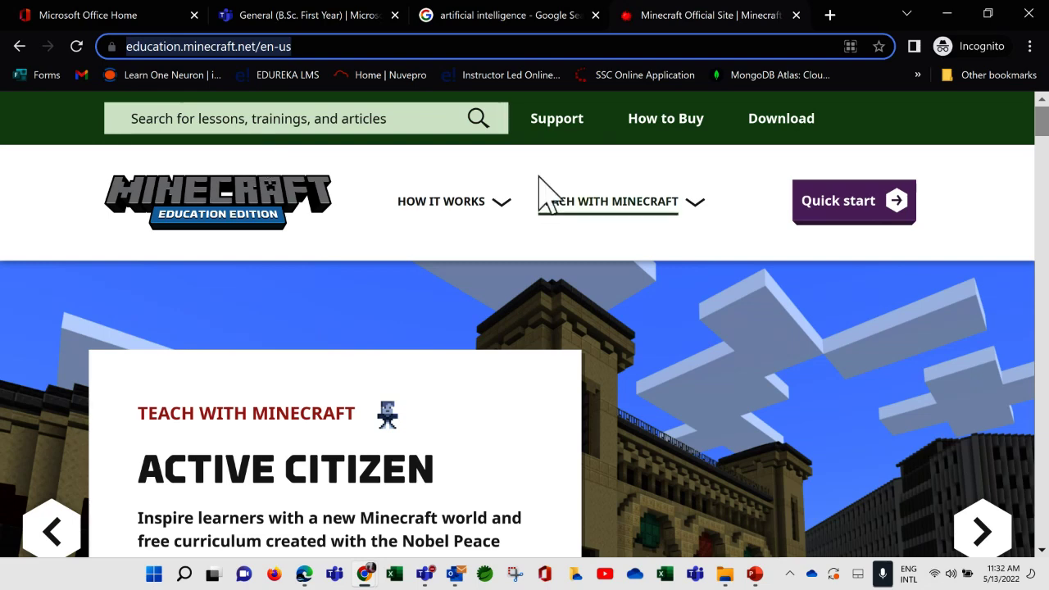
left_click_drag(1039, 137, 1044, 225)
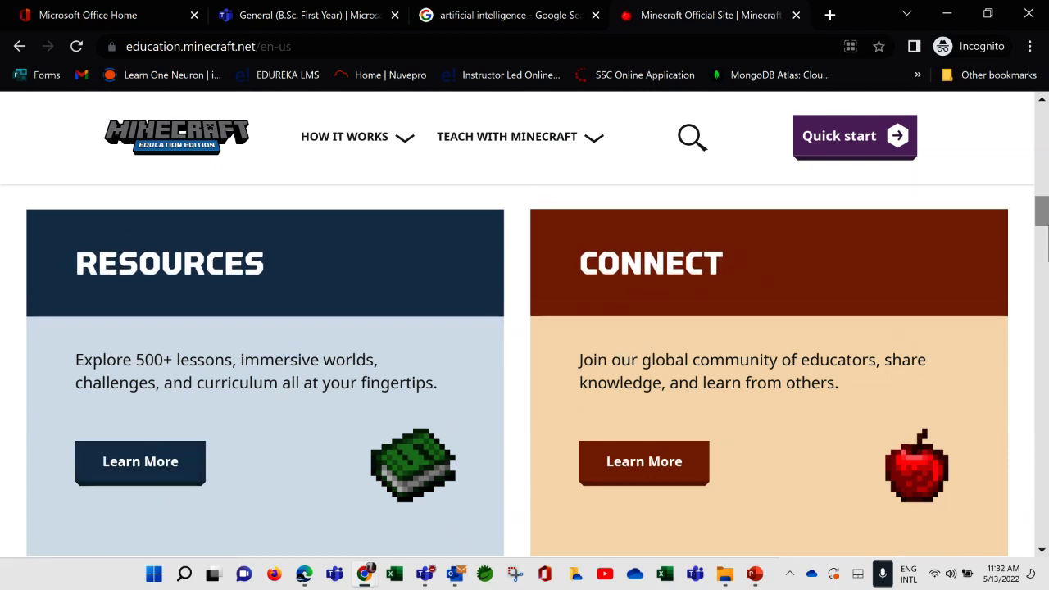
scroll(1046, 319, "down", 5)
scroll(524, 369, "up", 10)
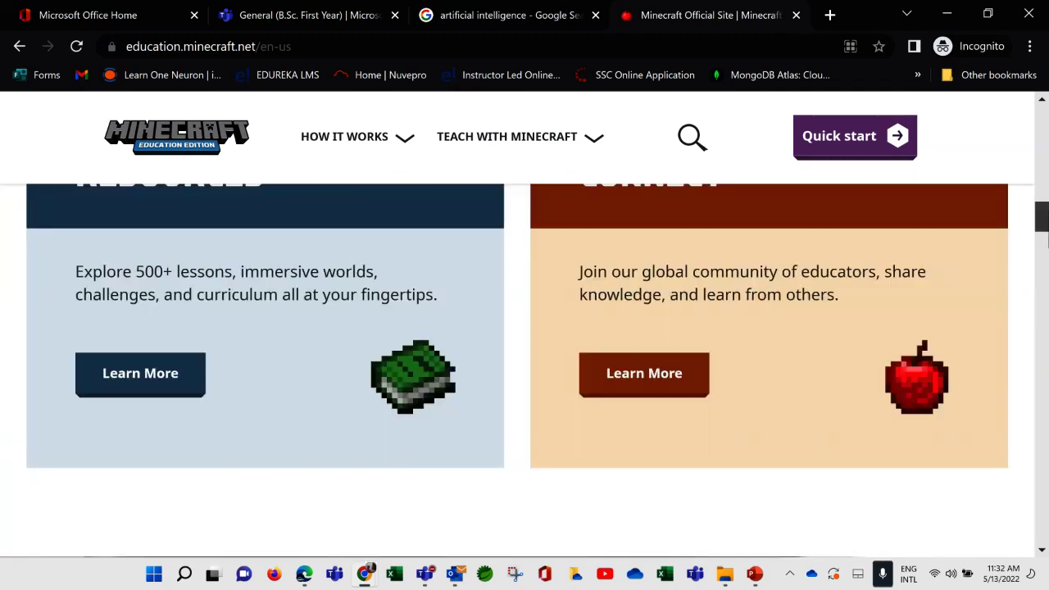
scroll(524, 369, "up", 8)
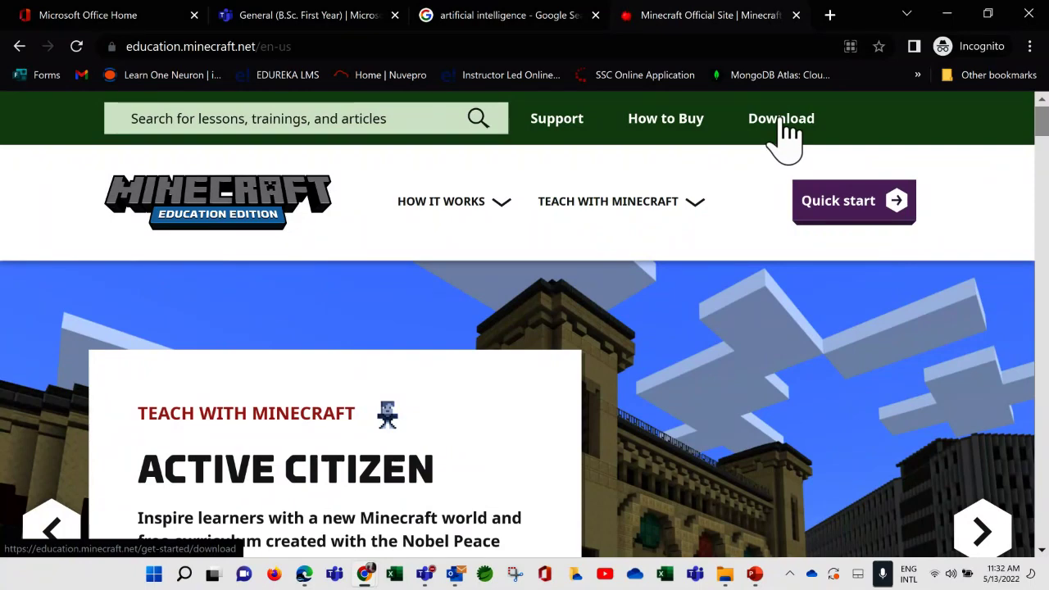
Step: Look through the Teach with Minecraft and How It Works menus, then open the educator Resources page
left_click(692, 210)
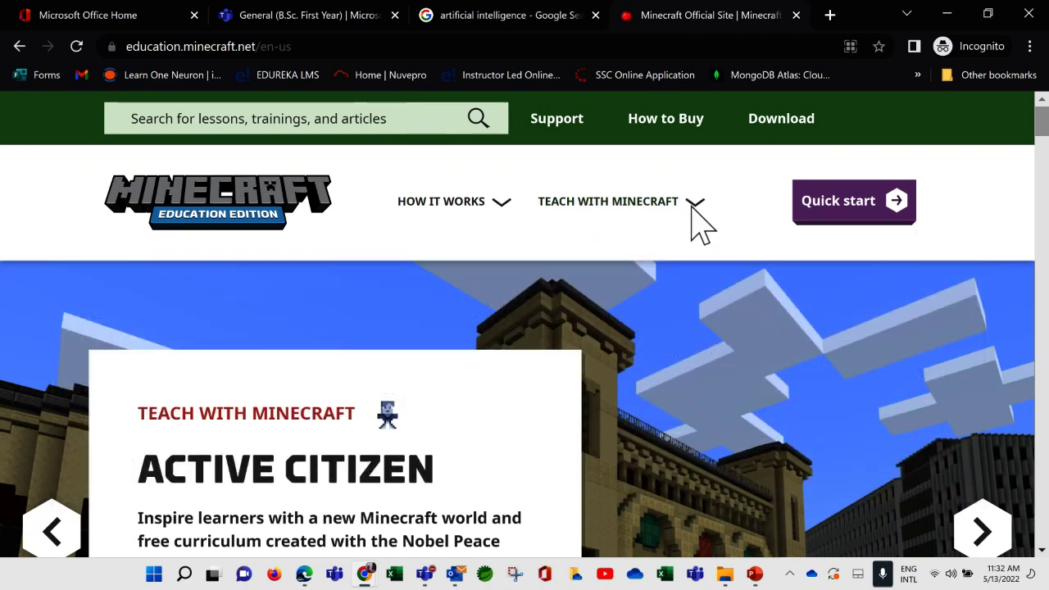
left_click(691, 206)
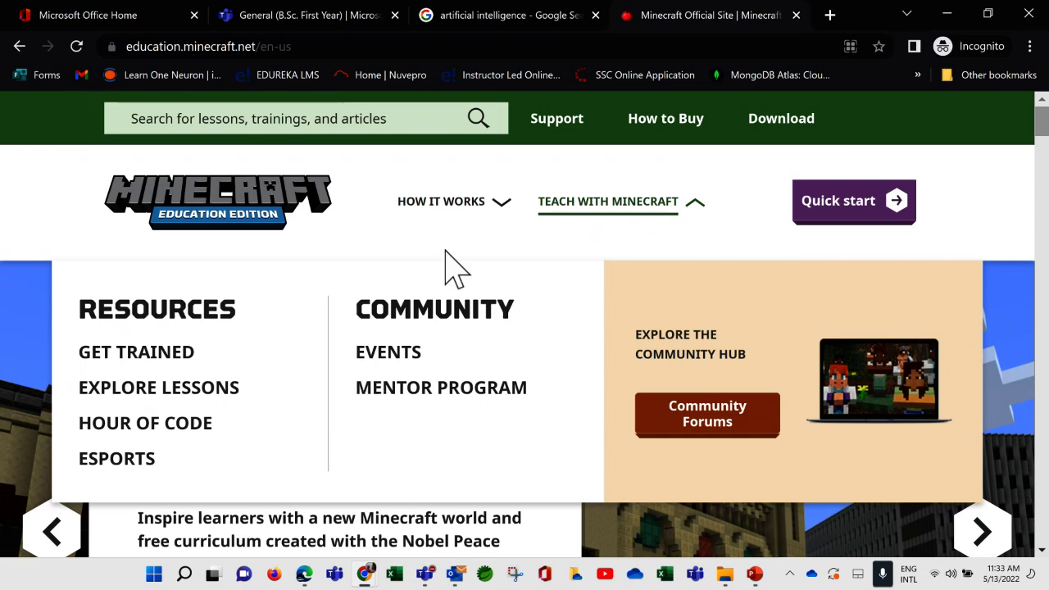
left_click(496, 209)
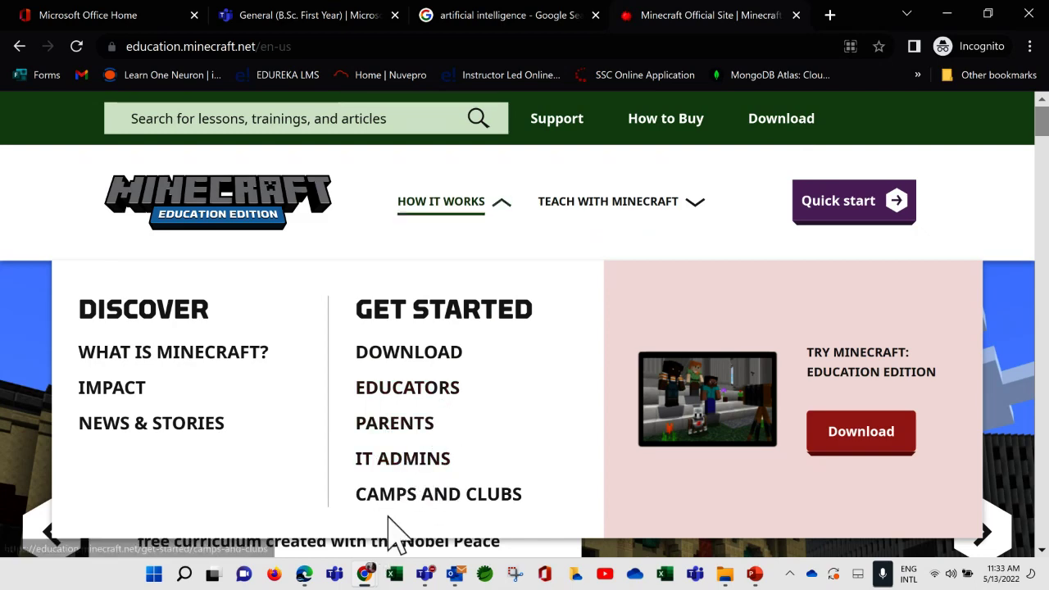
left_click_drag(1042, 131, 1042, 211)
left_click(138, 434)
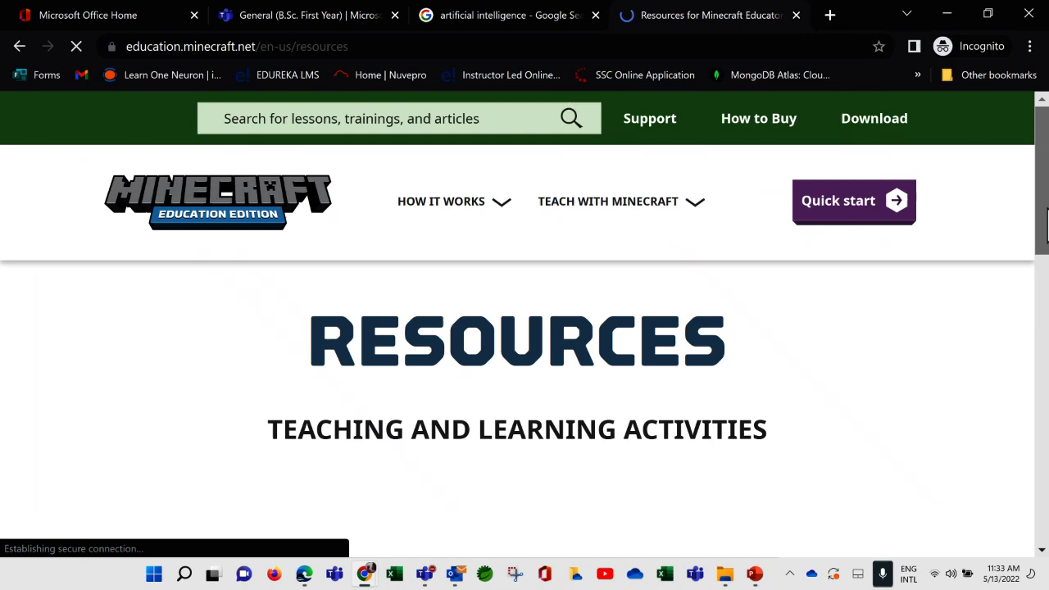
Step: Scroll the Resources page, close the survey popup, and continue down to the Science and Math kit tiles
left_click_drag(1044, 221, 1043, 461)
scroll(327, 320, "down", 1)
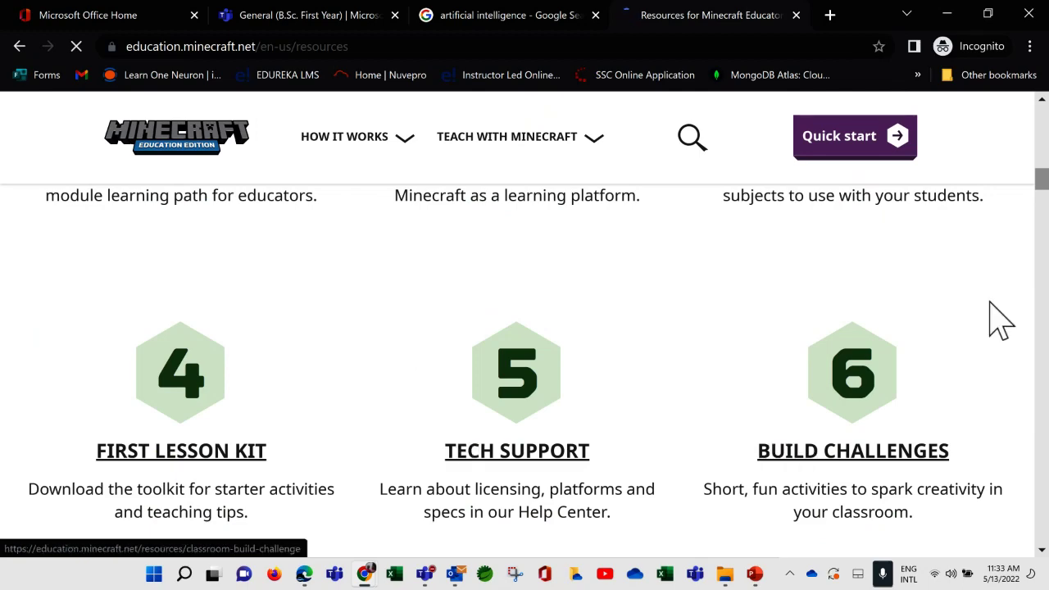
left_click_drag(1043, 182, 1041, 261)
left_click(643, 201)
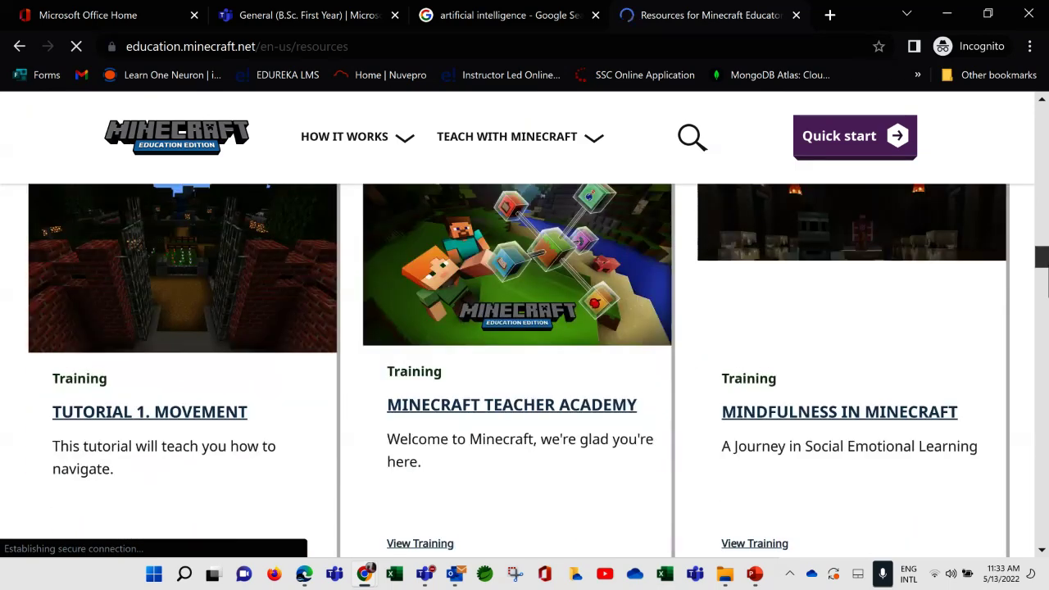
scroll(212, 286, "down", 2)
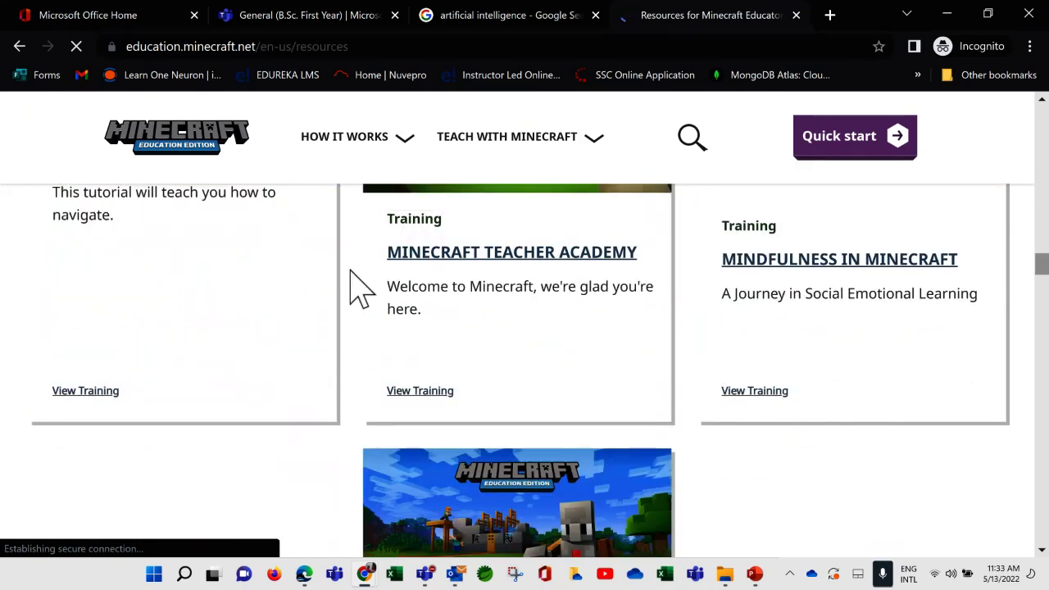
left_click_drag(1036, 270, 1042, 326)
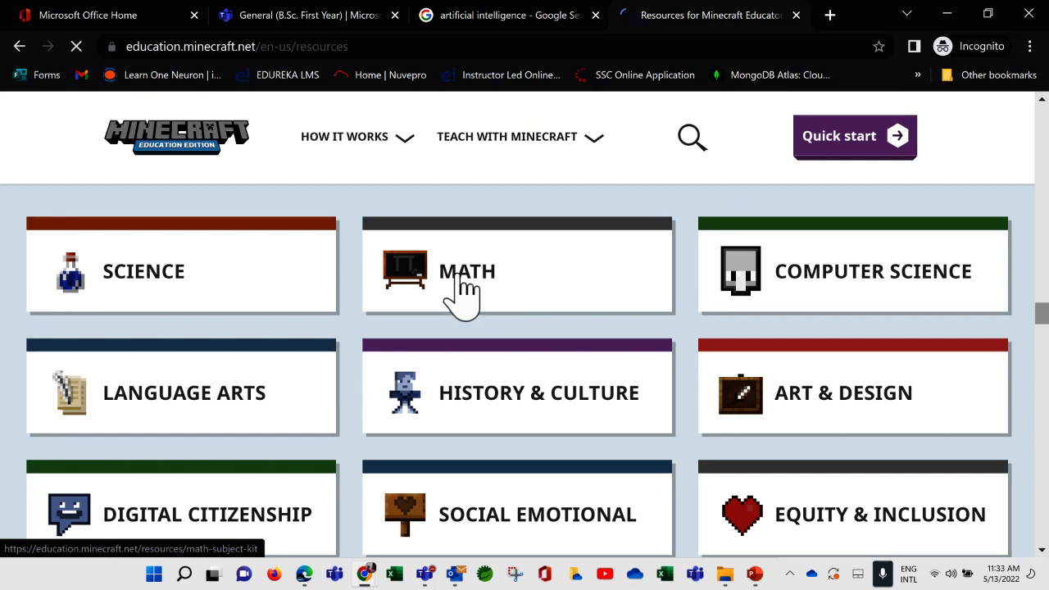
Step: Open the MATH kit tile and scroll through the Minecraft Math Kit lessons
left_click(462, 293)
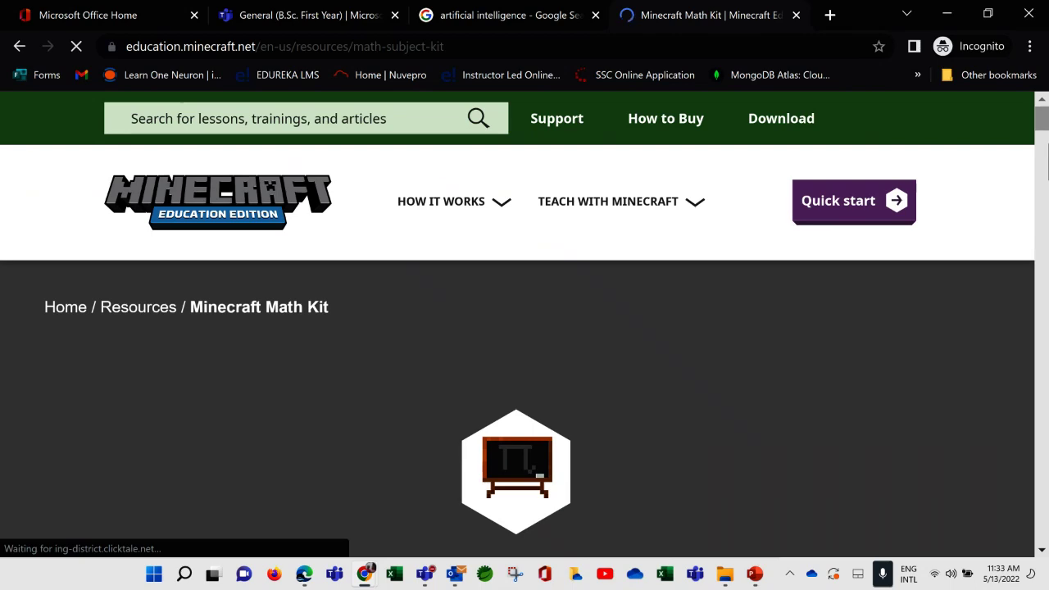
scroll(516, 327, "down", 8)
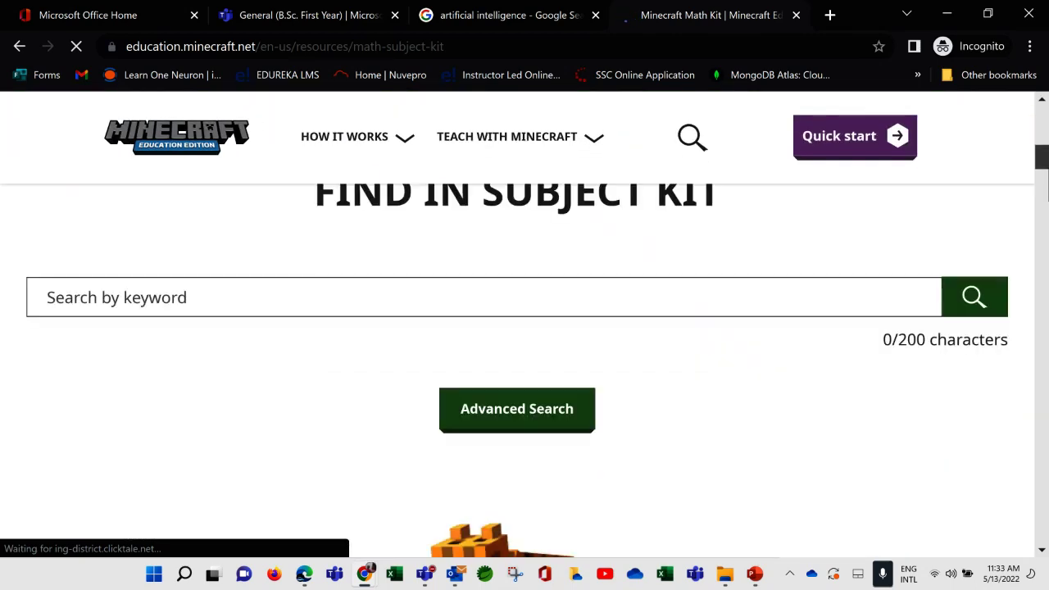
scroll(524, 327, "down", 8)
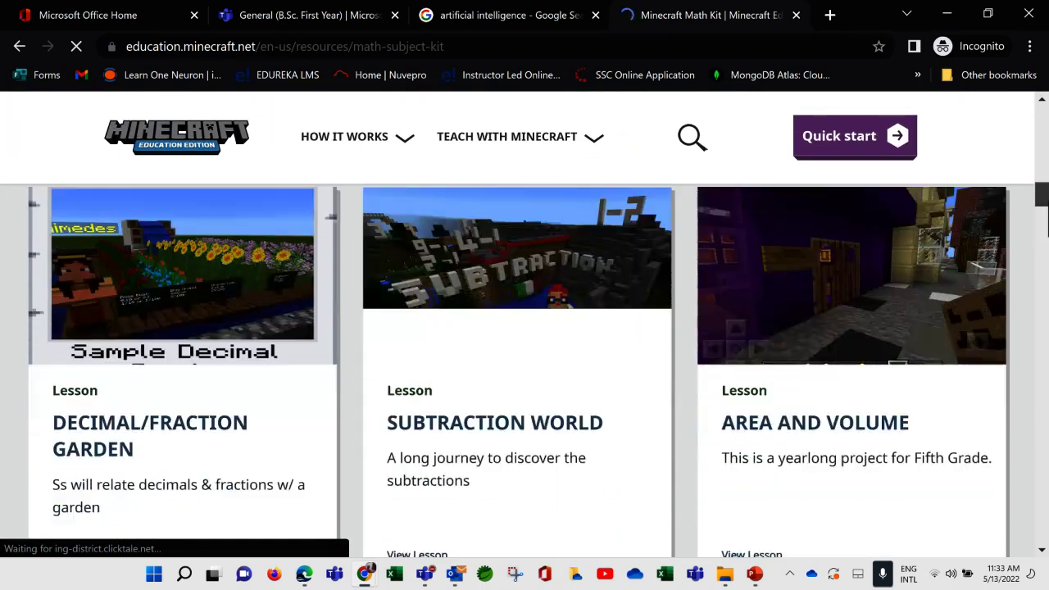
scroll(524, 328, "down", 1)
scroll(525, 328, "up", 1)
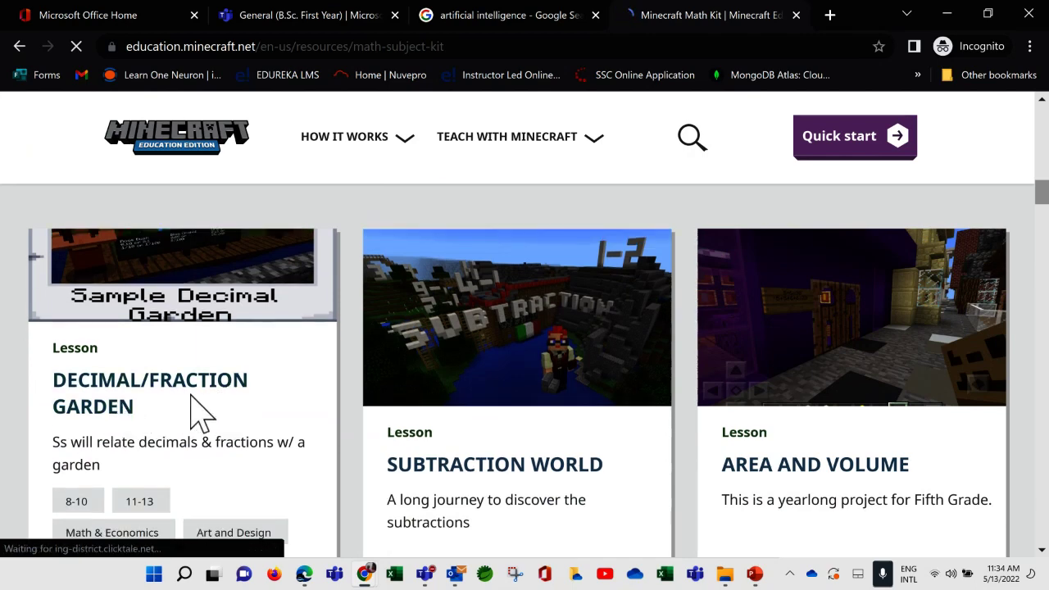
Step: Scroll back up the Math Kit page, then return to the PowerPoint slide show on slide 33
scroll(197, 426, "up", 2)
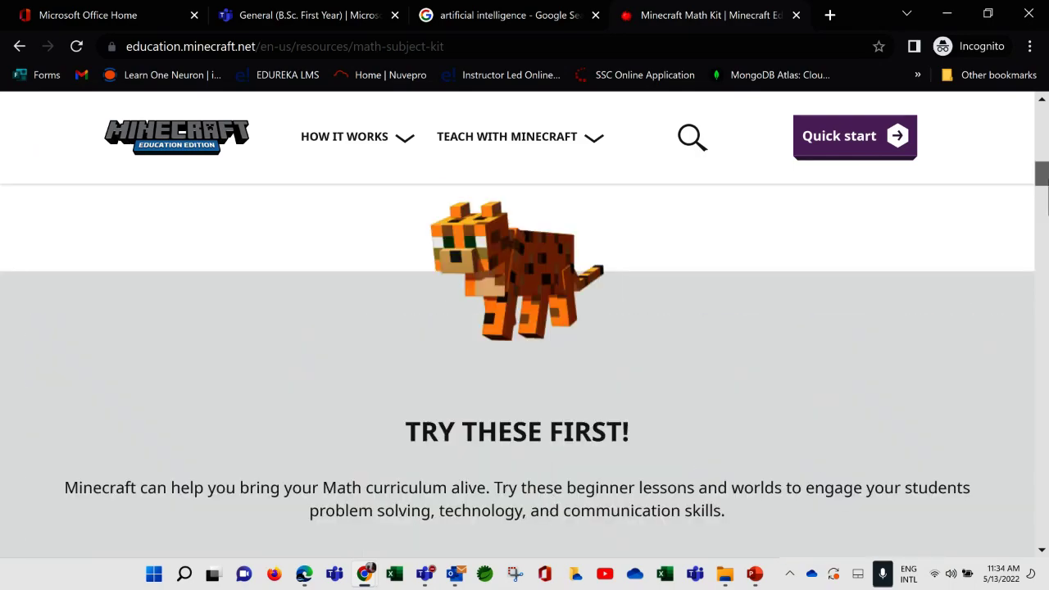
left_click_drag(1042, 175, 1036, 267)
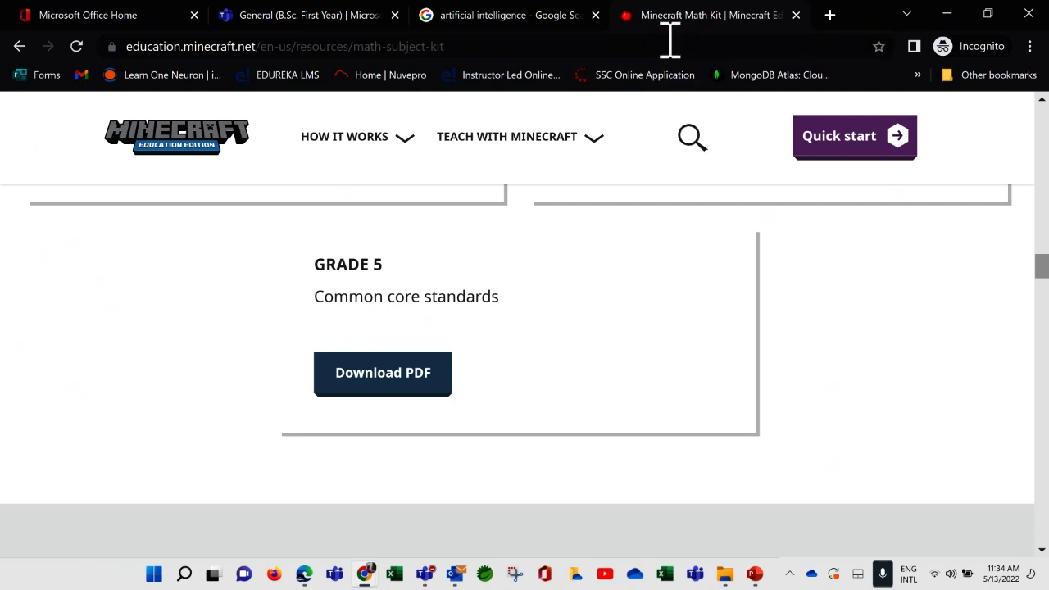
mouse_move(749, 574)
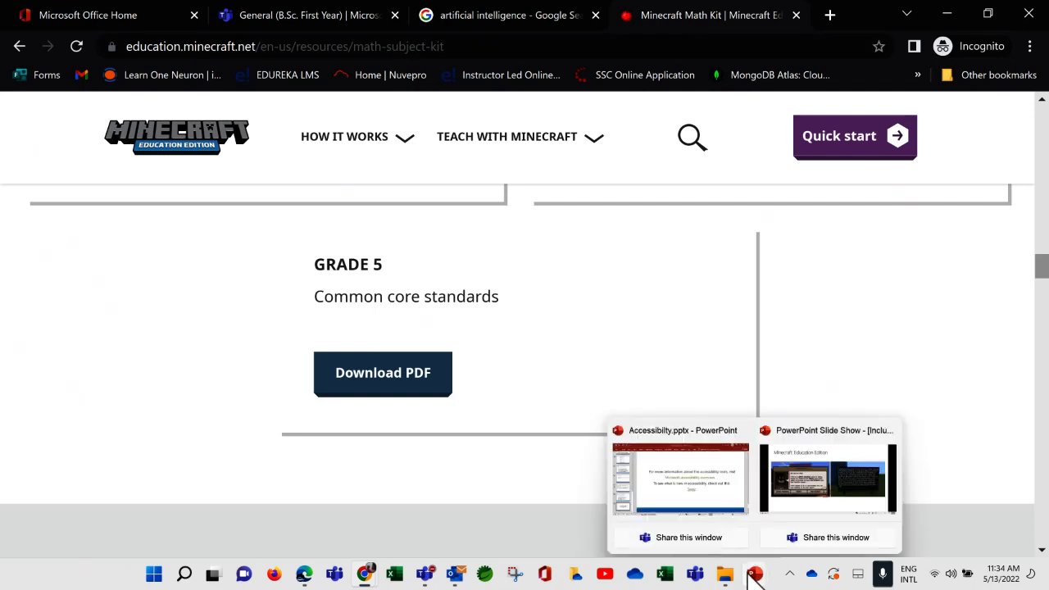
left_click(819, 483)
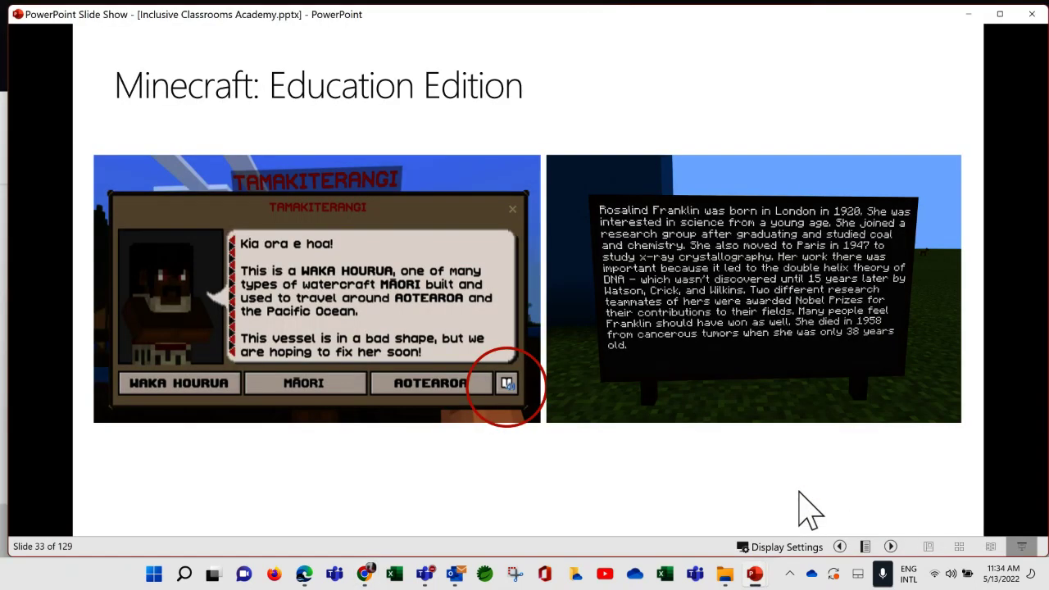
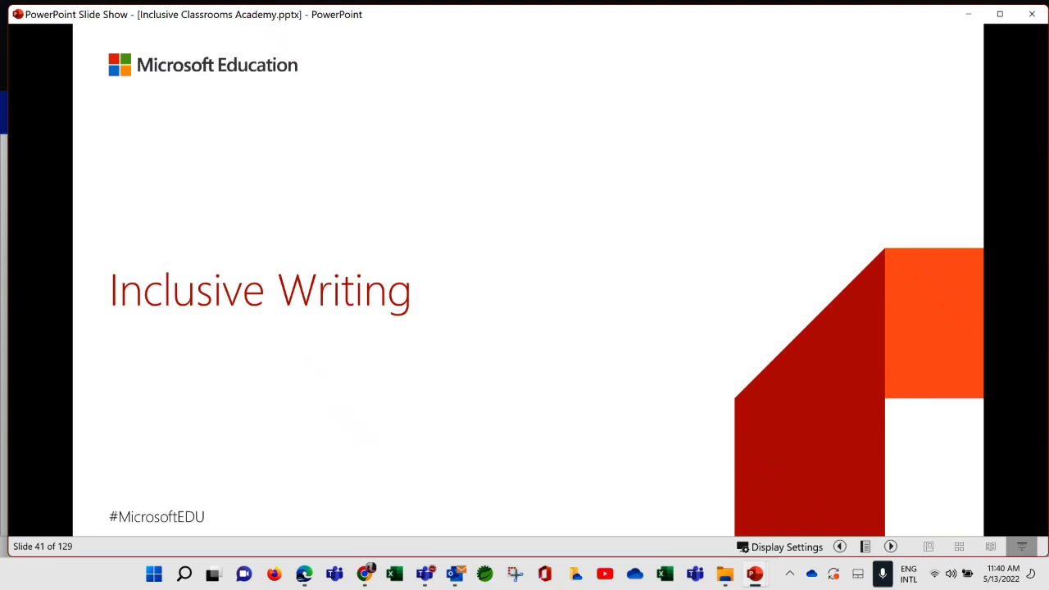
Step: Advance the slide show to slide 43, then bring up the Teams notebook's Insert ribbon
key("Right")
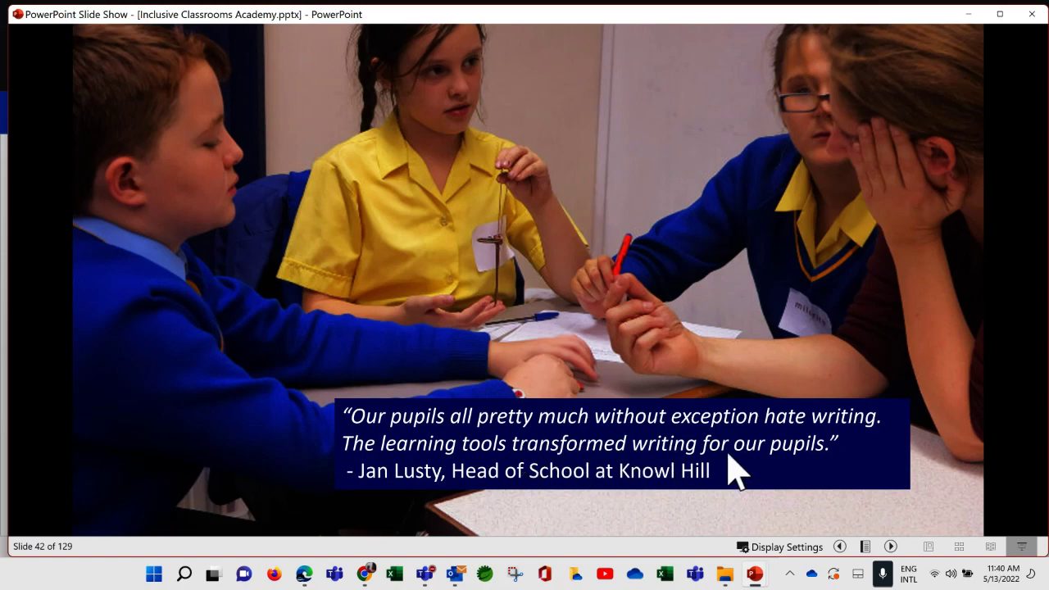
left_click(394, 500)
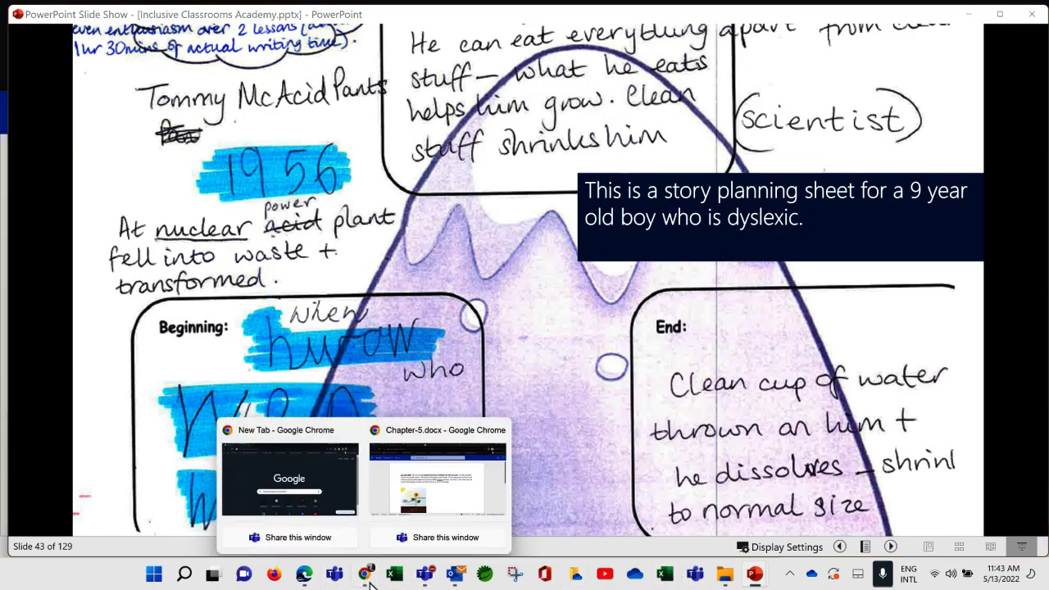
left_click(436, 479)
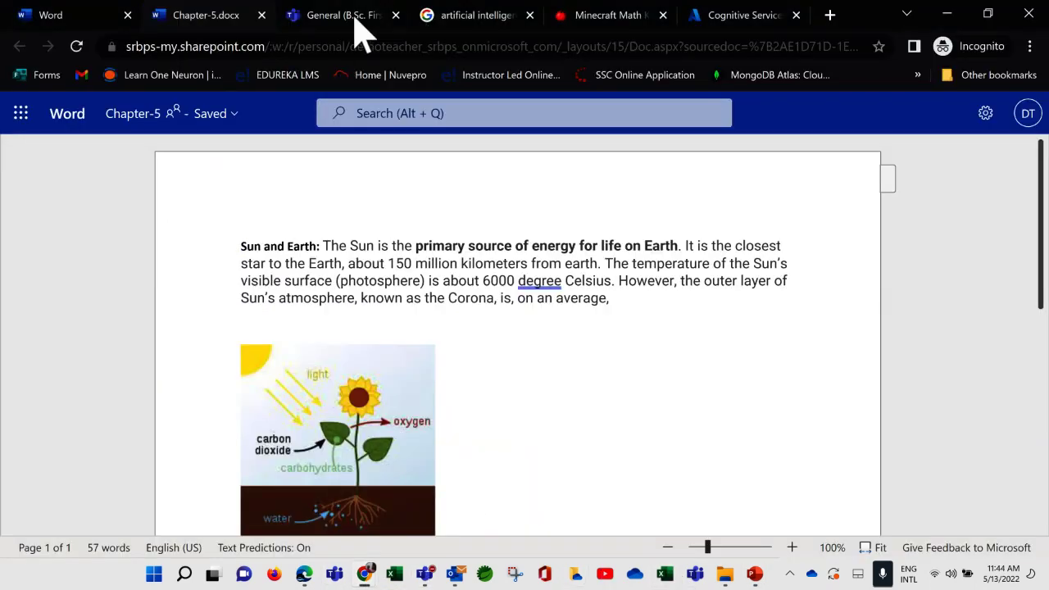
left_click(355, 23)
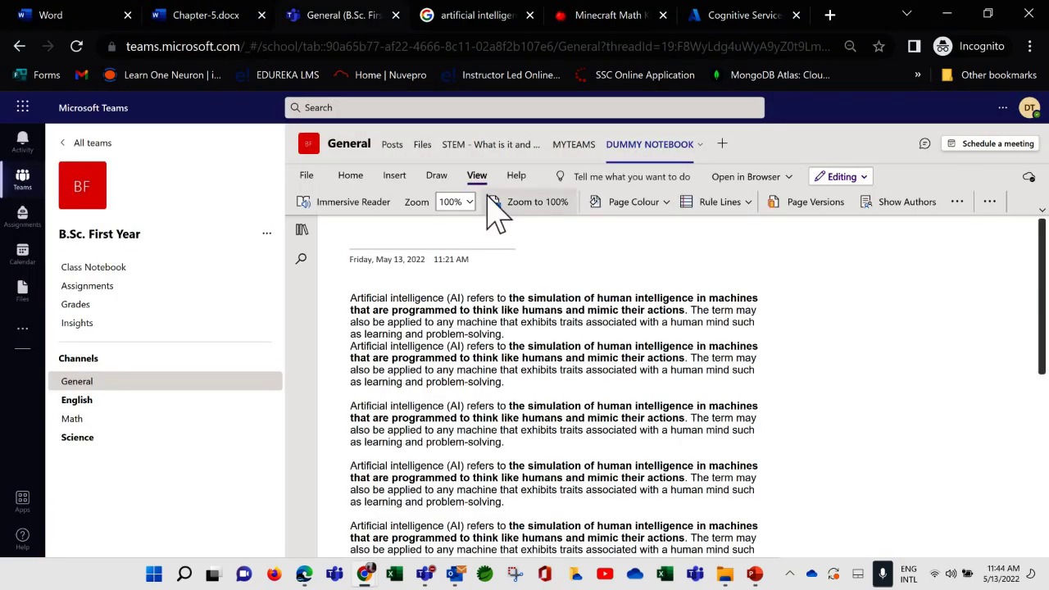
left_click(396, 175)
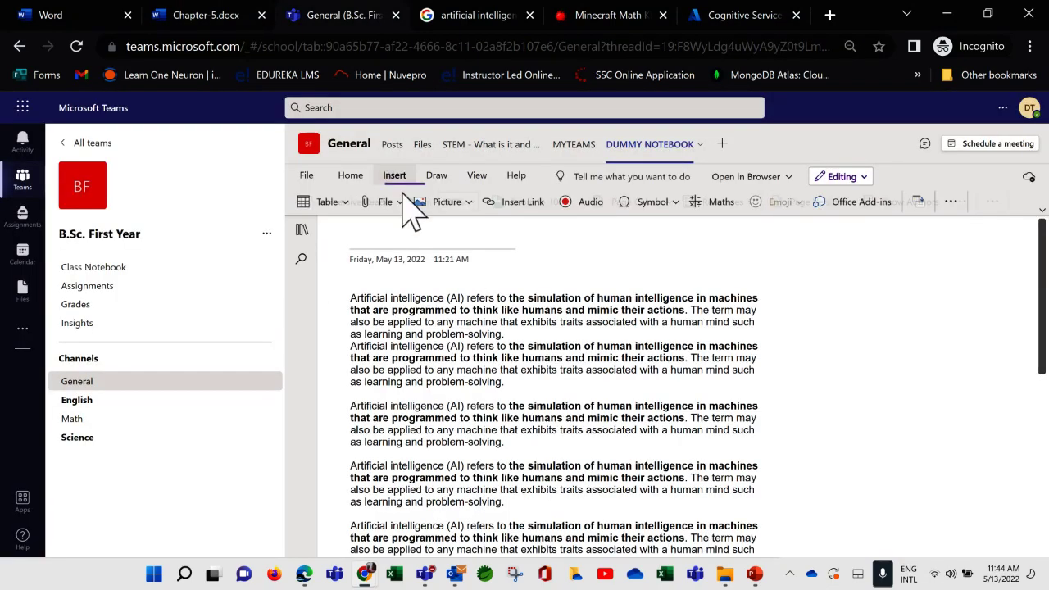
Step: Show the File options, then the Picture options From File, From Camera and From Online
left_click(397, 205)
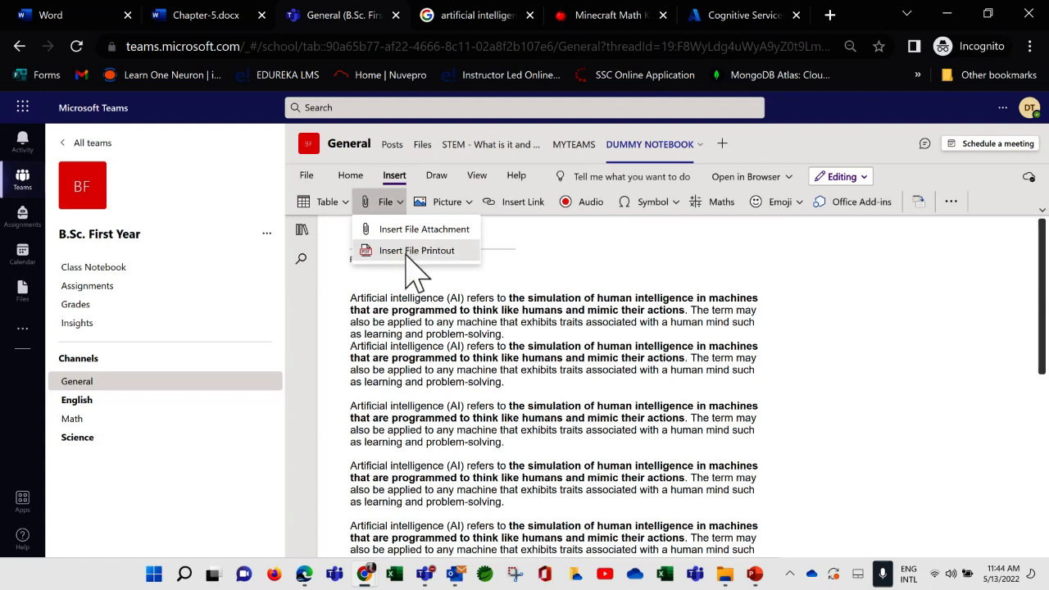
left_click(463, 202)
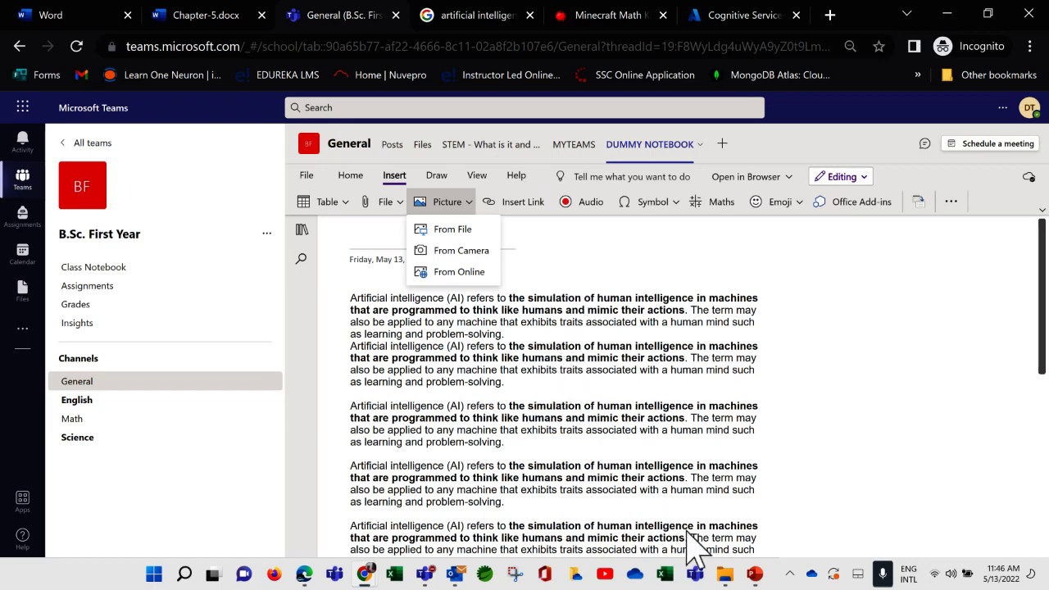
Step: Return to PowerPoint and advance to slide 45, '7th Grader Before and After with Dictate'
mouse_move(752, 567)
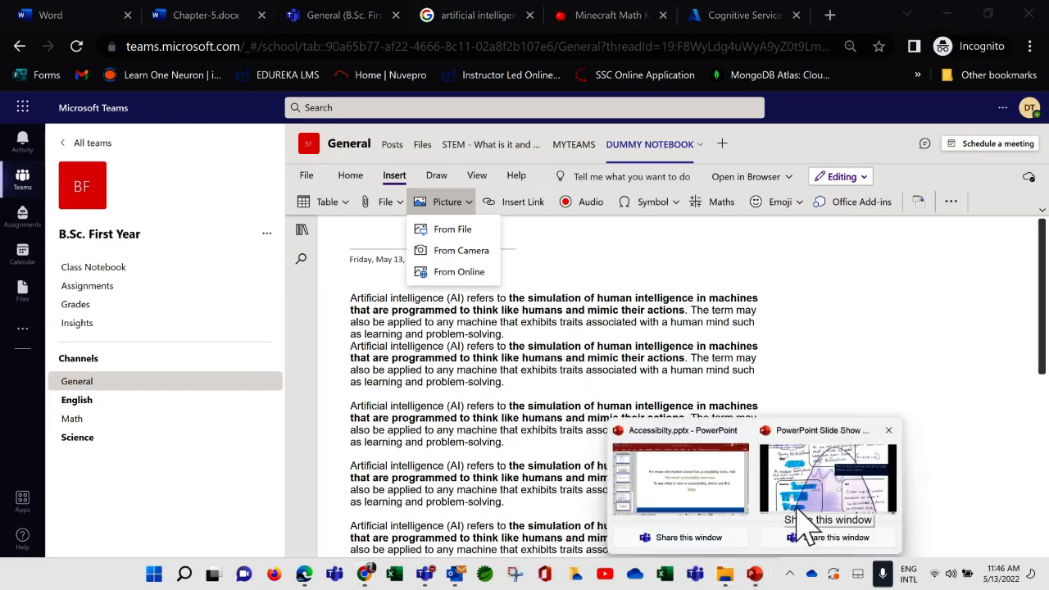
left_click(828, 484)
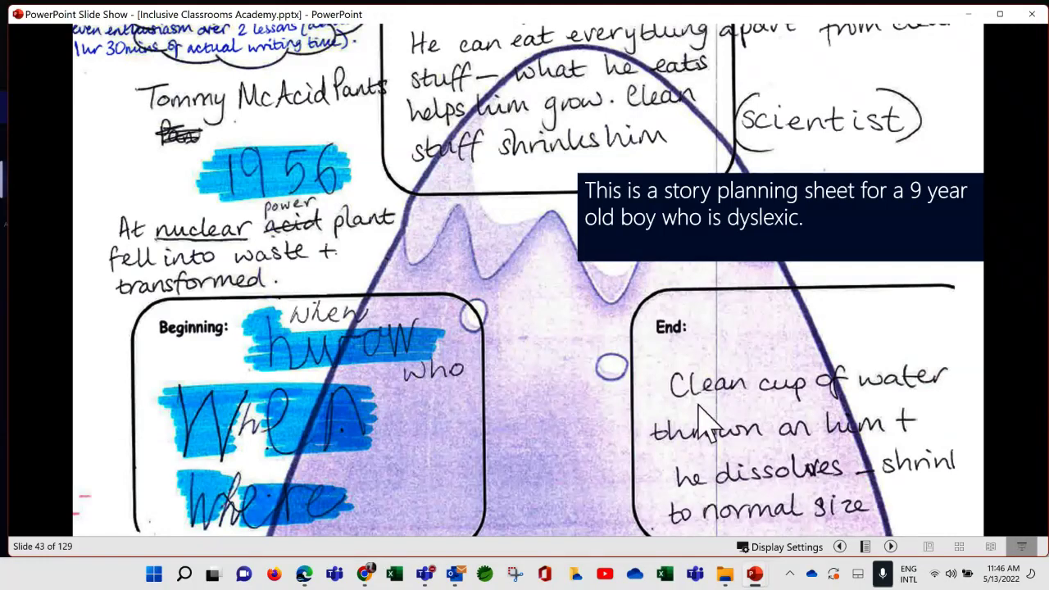
left_click(699, 404)
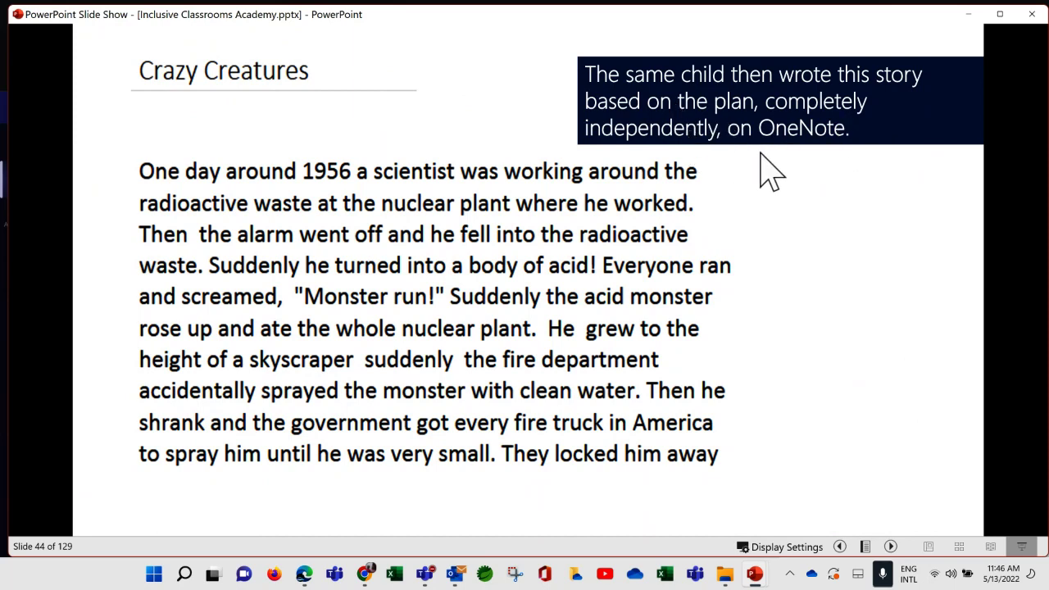
key("Right")
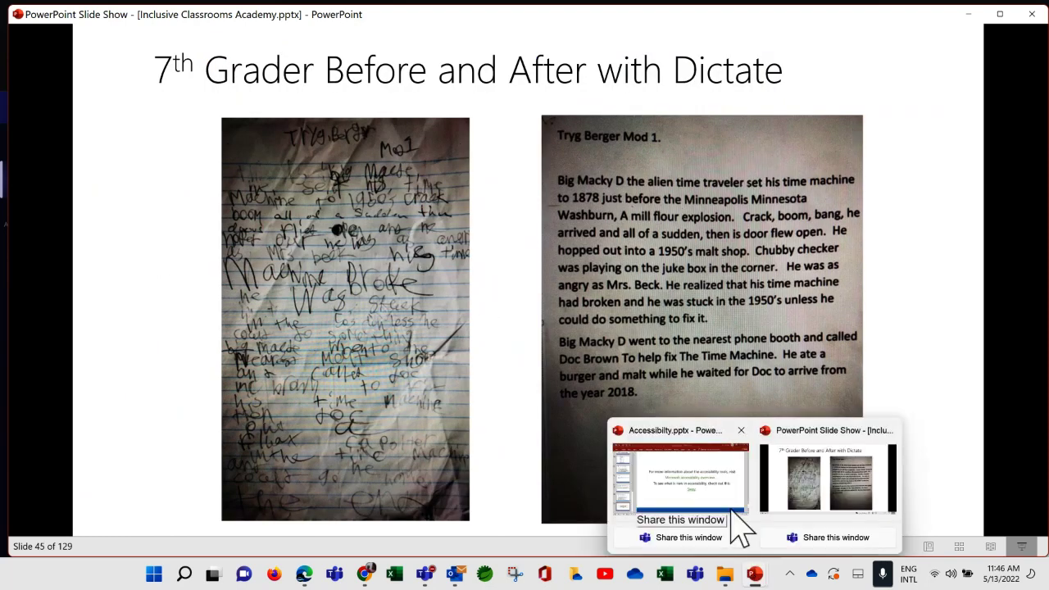
Step: In the Teams notebook, start an empty line below the last artificial intelligence paragraph
mouse_move(361, 576)
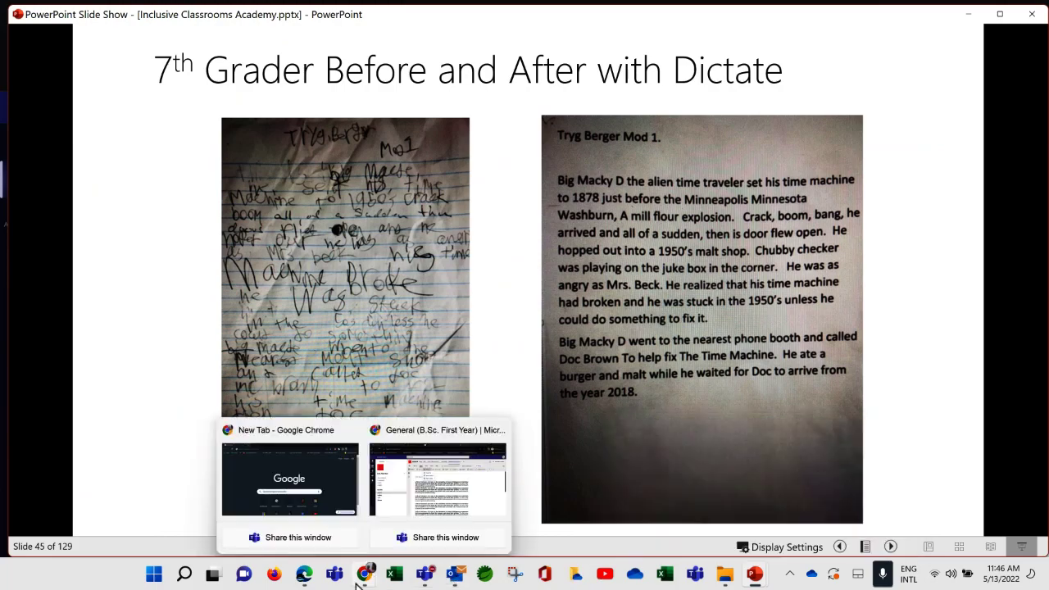
left_click(436, 479)
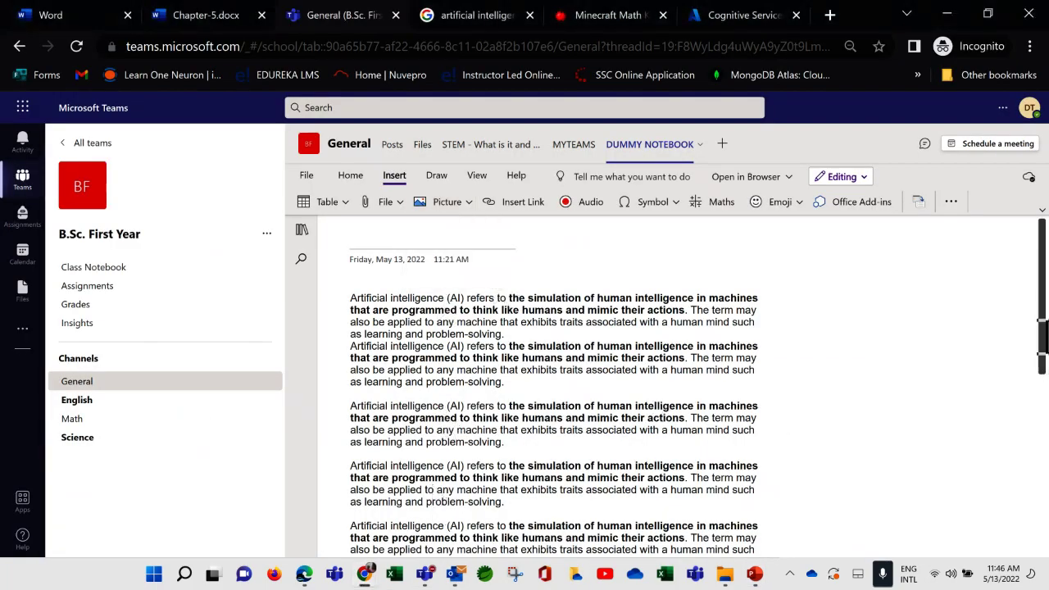
scroll(1044, 393, "down", 5)
scroll(1044, 413, "down", 3)
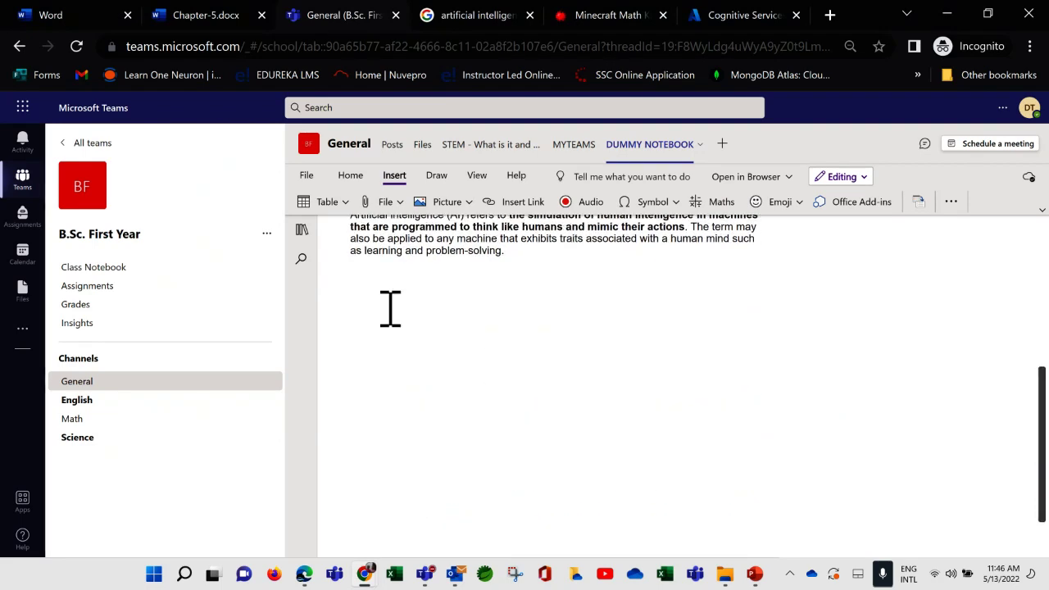
key("Return")
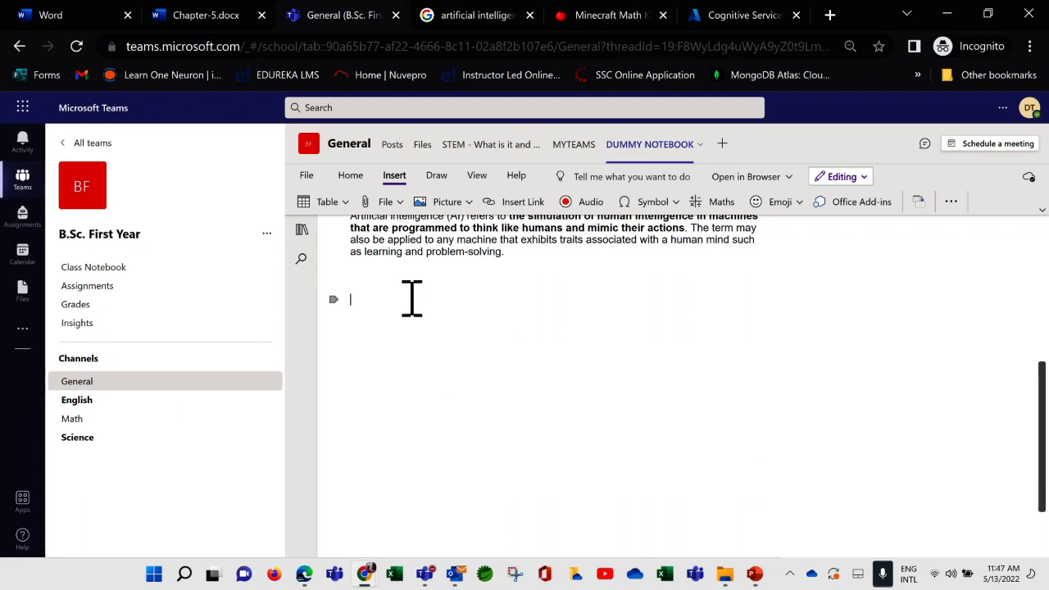
left_click(350, 176)
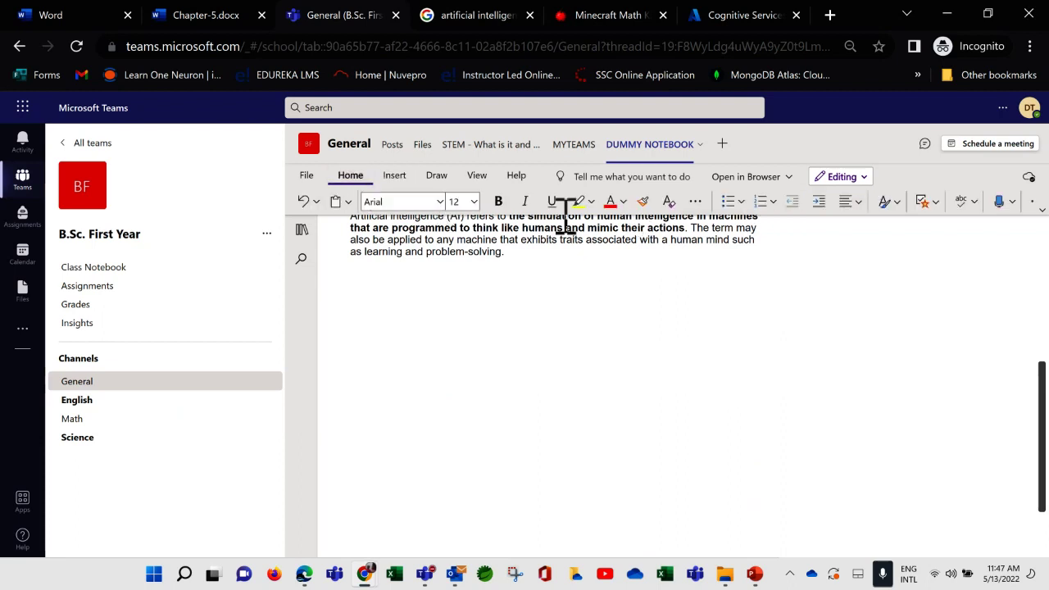
Step: Set the dictation language to English (US) and start dictating into the page
left_click(1013, 202)
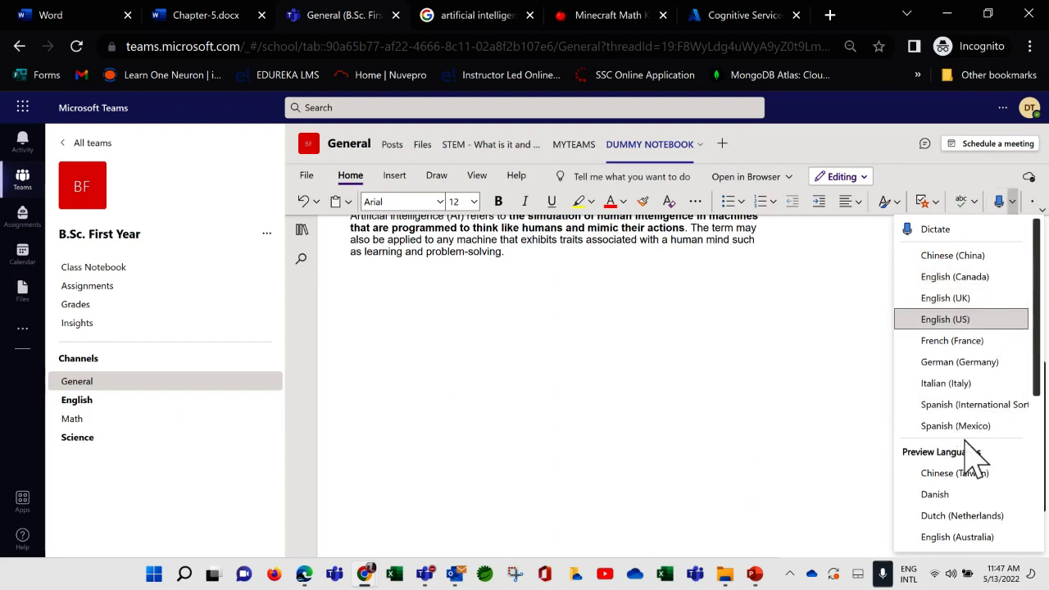
scroll(1039, 385, "down", 1)
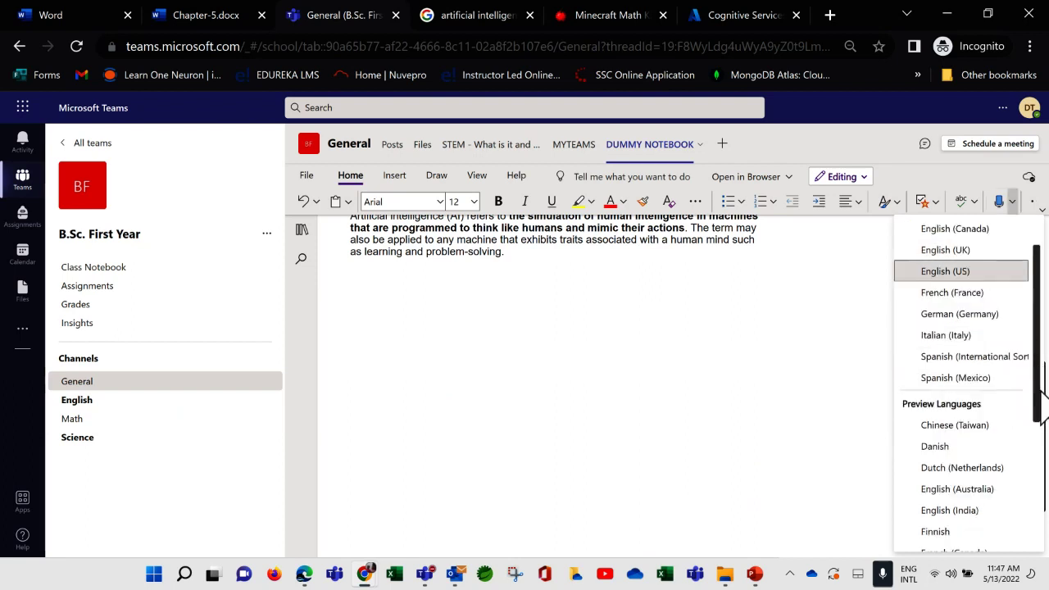
scroll(1039, 394, "down", 3)
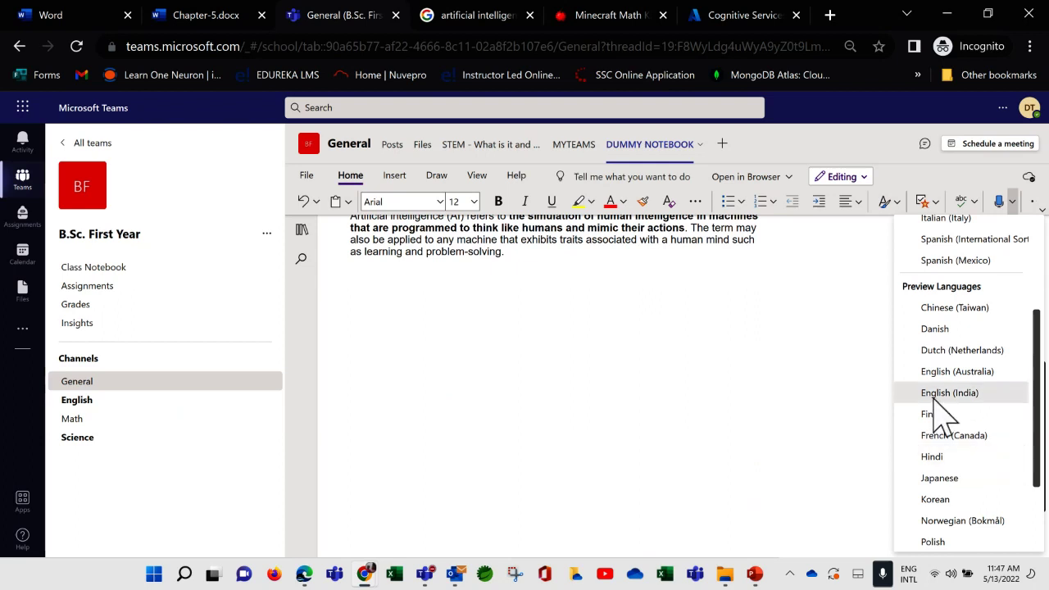
left_click_drag(1037, 374, 1042, 293)
left_click(949, 288)
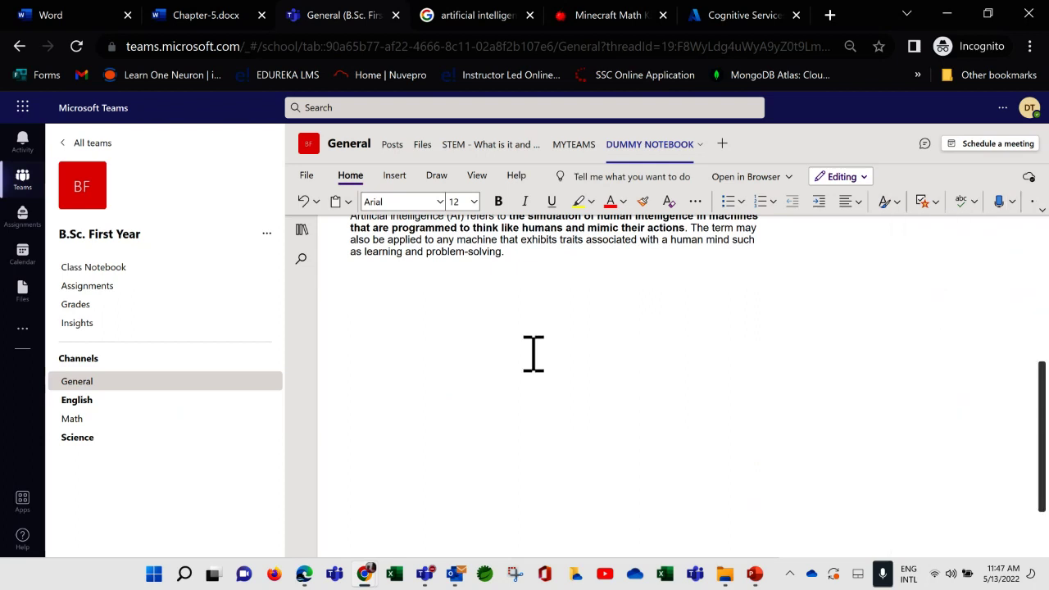
left_click(997, 201)
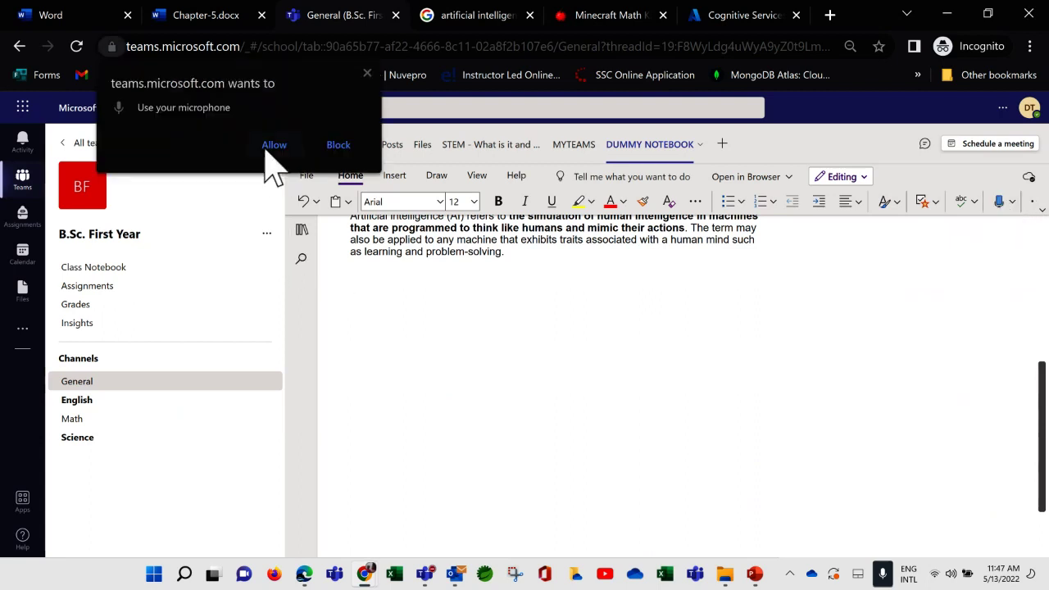
Step: Allow the microphone, dictate a paragraph, then delete the duplicated word 'carefully'
left_click(274, 156)
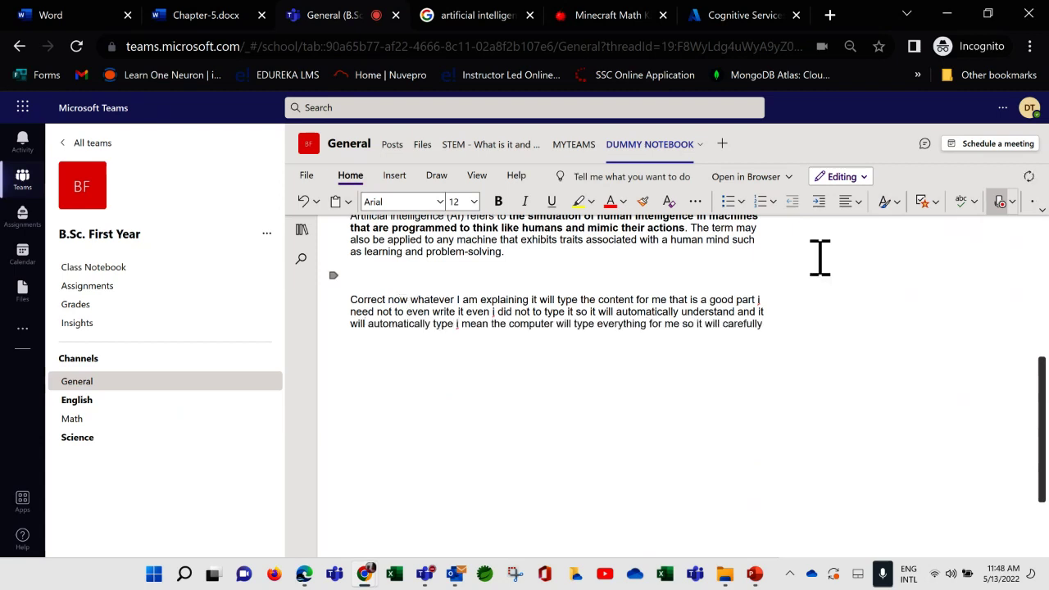
left_click(999, 203)
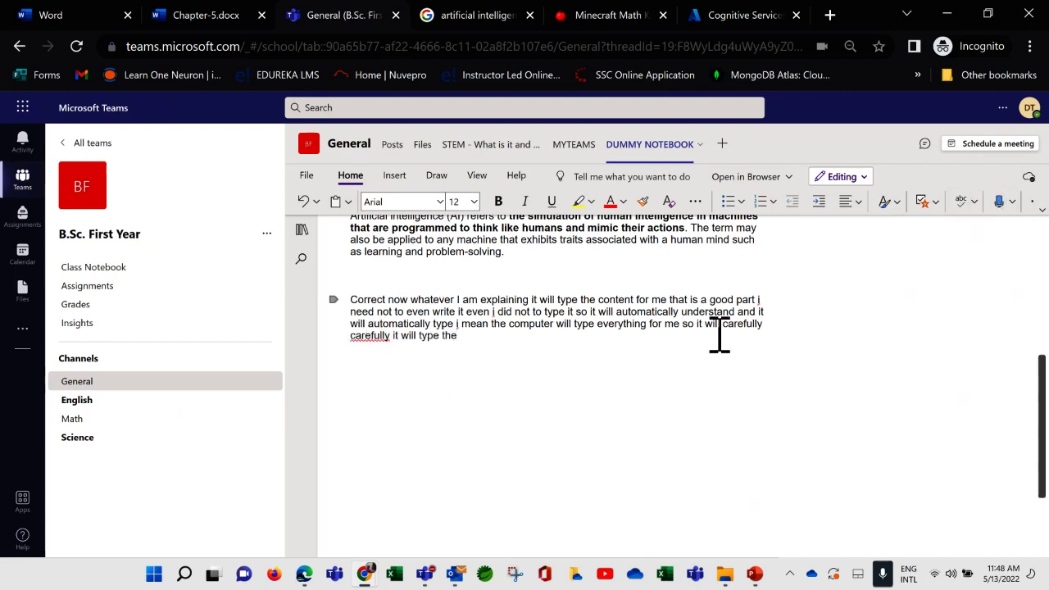
left_click(391, 336)
key("BackSpace")
key("BackSpace")
key("BackSpace")
key("BackSpace")
key("BackSpace")
key("BackSpace")
key("BackSpace")
key("BackSpace")
key("BackSpace")
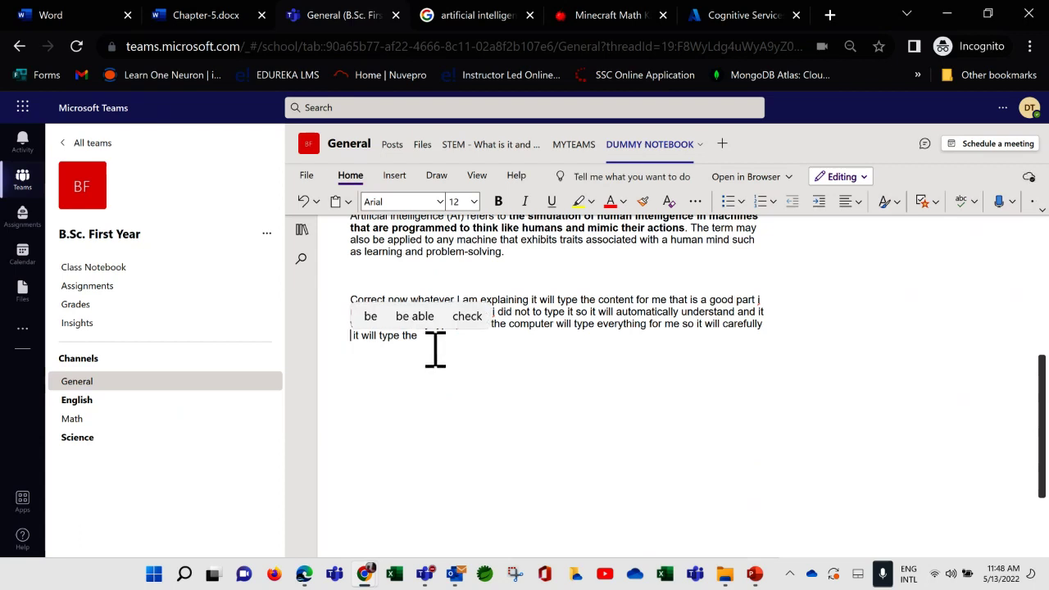
left_click(434, 434)
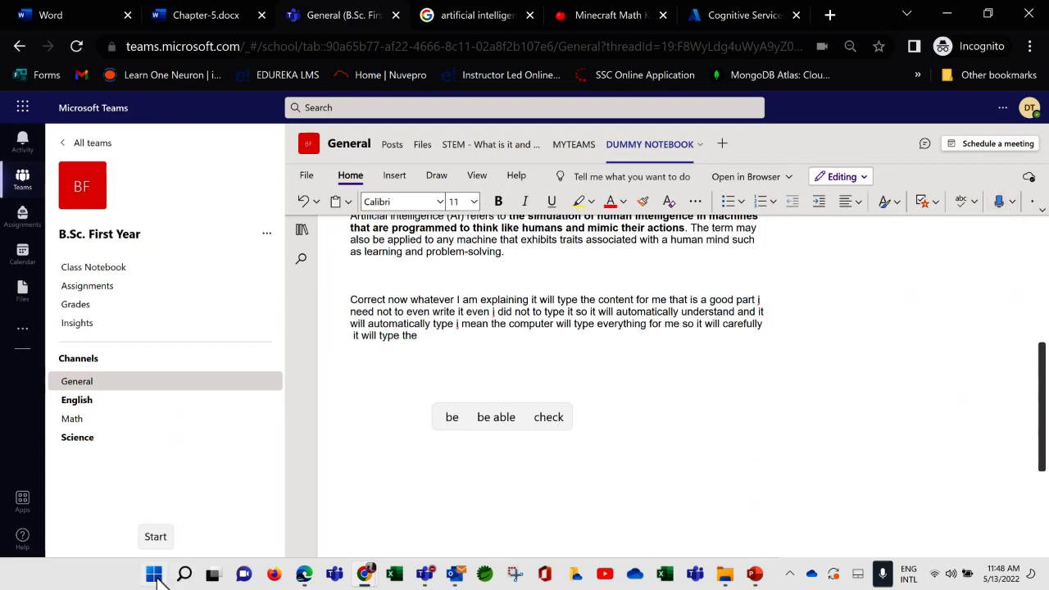
Step: Search the Start menu for 'one' and launch OneNote for Windows 10
left_click(154, 574)
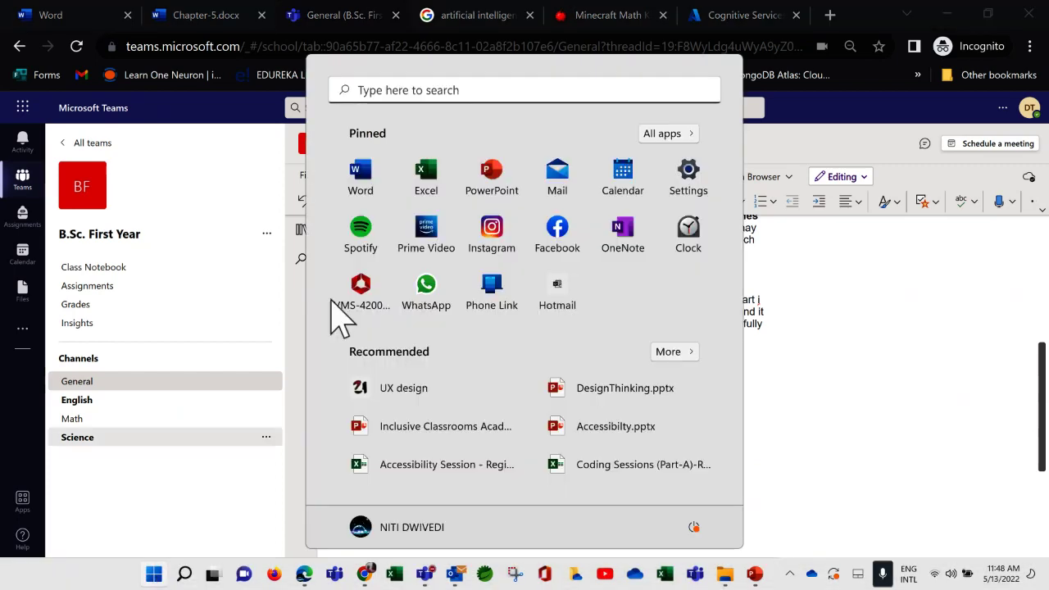
left_click(408, 90)
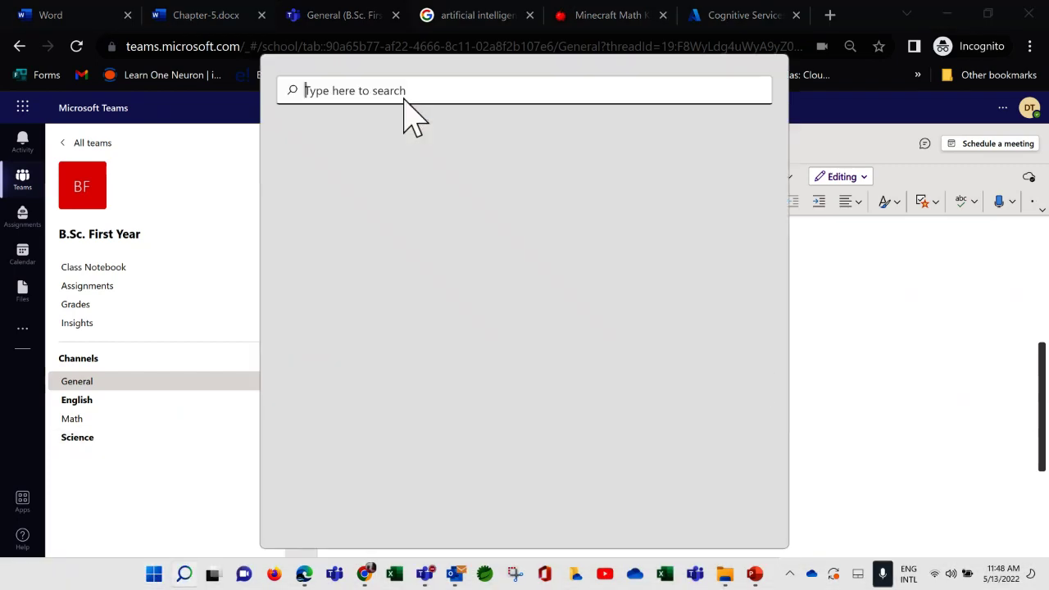
type("one")
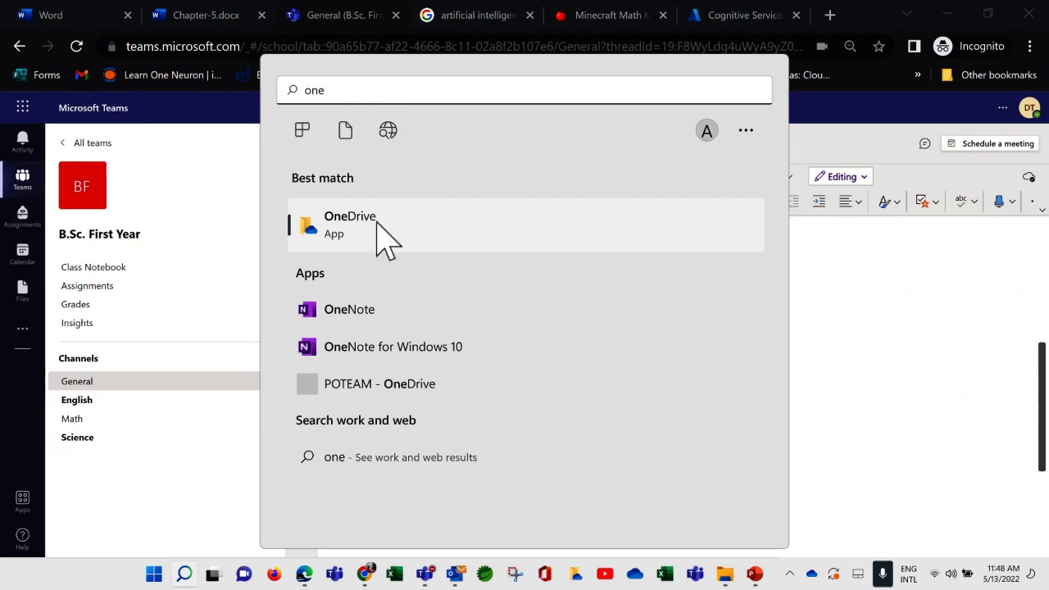
left_click(375, 355)
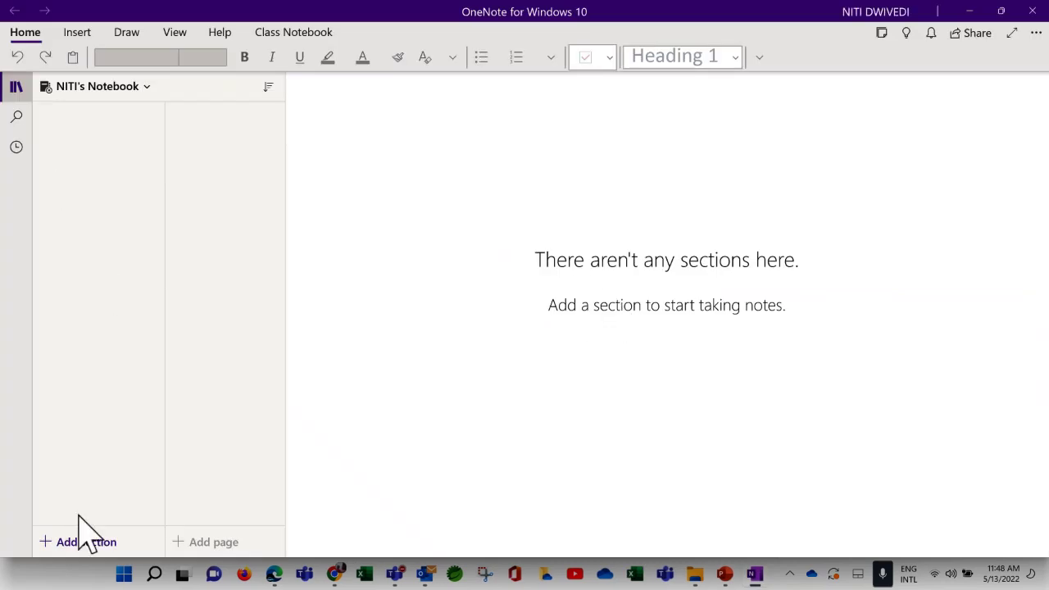
Step: Add a new notebook section named 'Dummy Section'
left_click(70, 541)
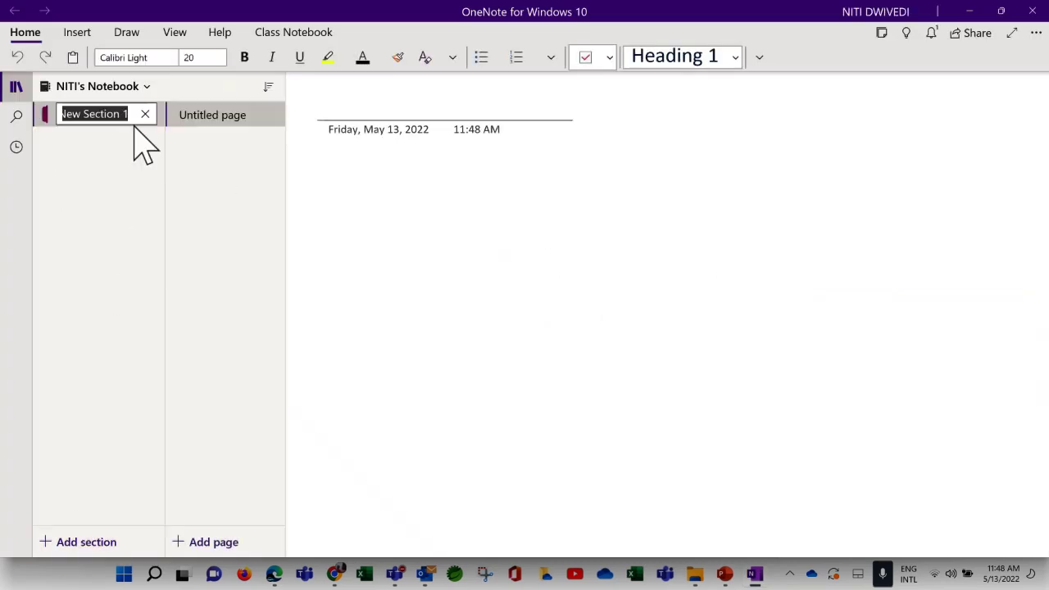
type("D")
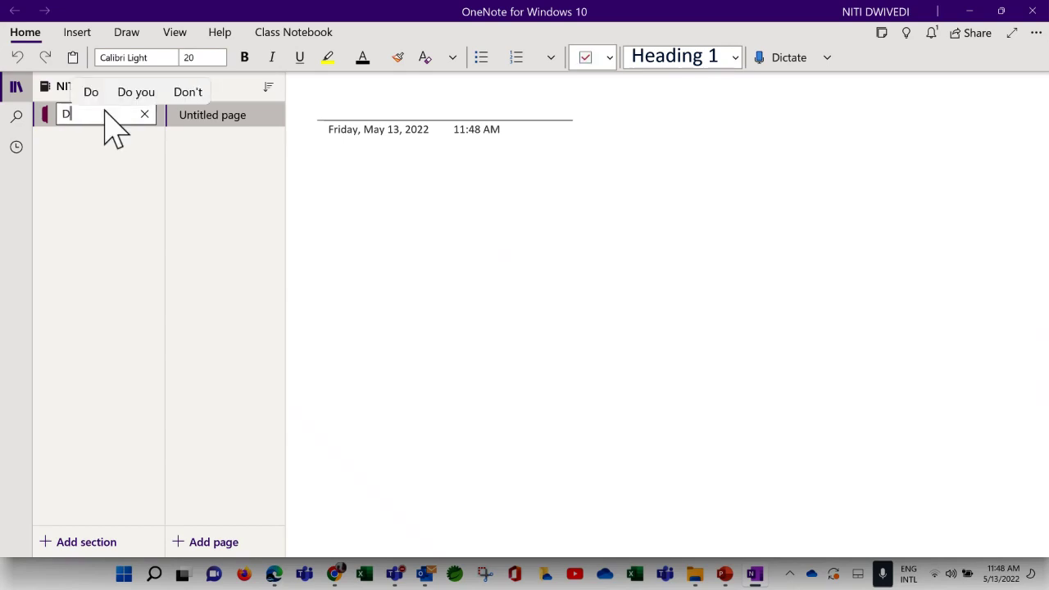
type("ummy Se")
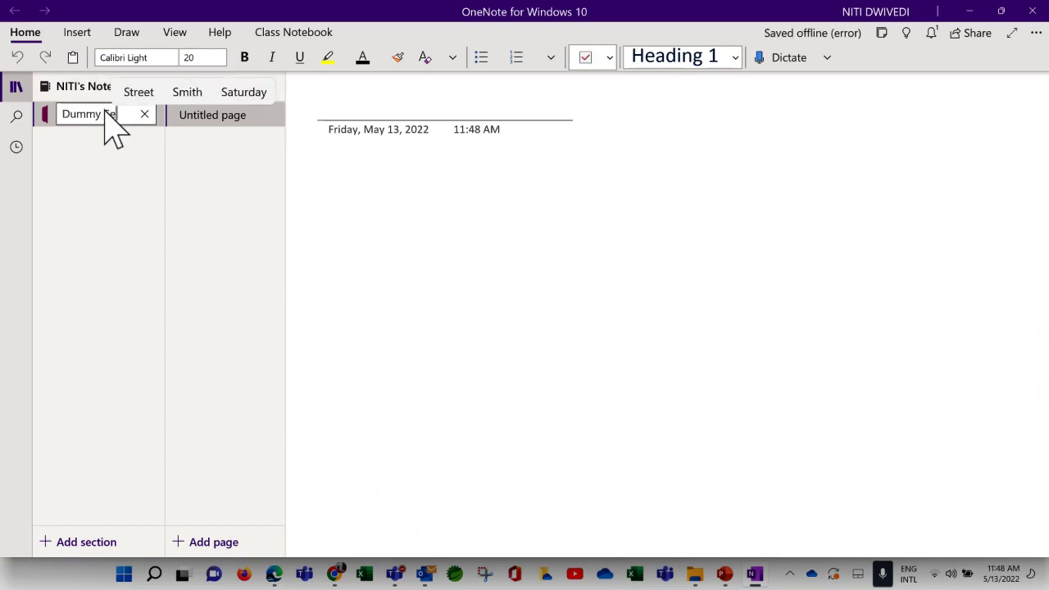
type("ction")
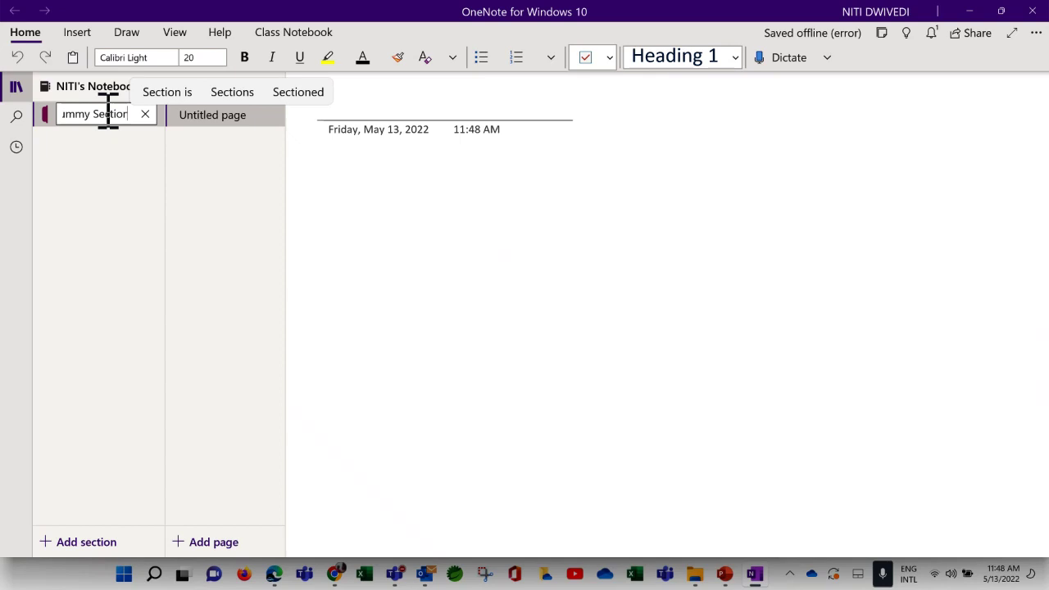
left_click(328, 187)
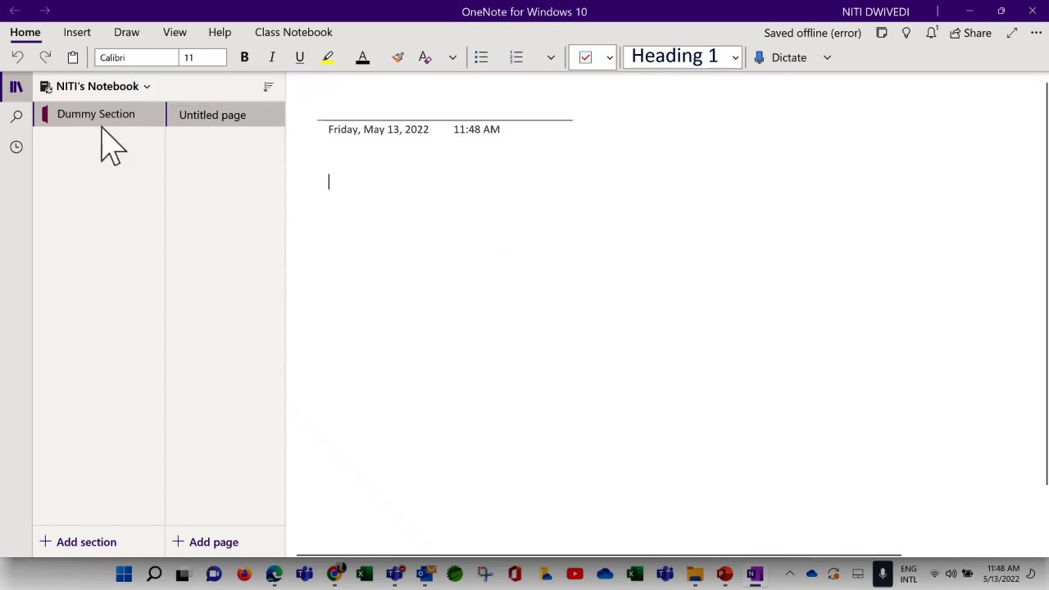
Step: Add pages until Dummy Section holds five untitled pages, then switch to the Draw tools
left_click(203, 542)
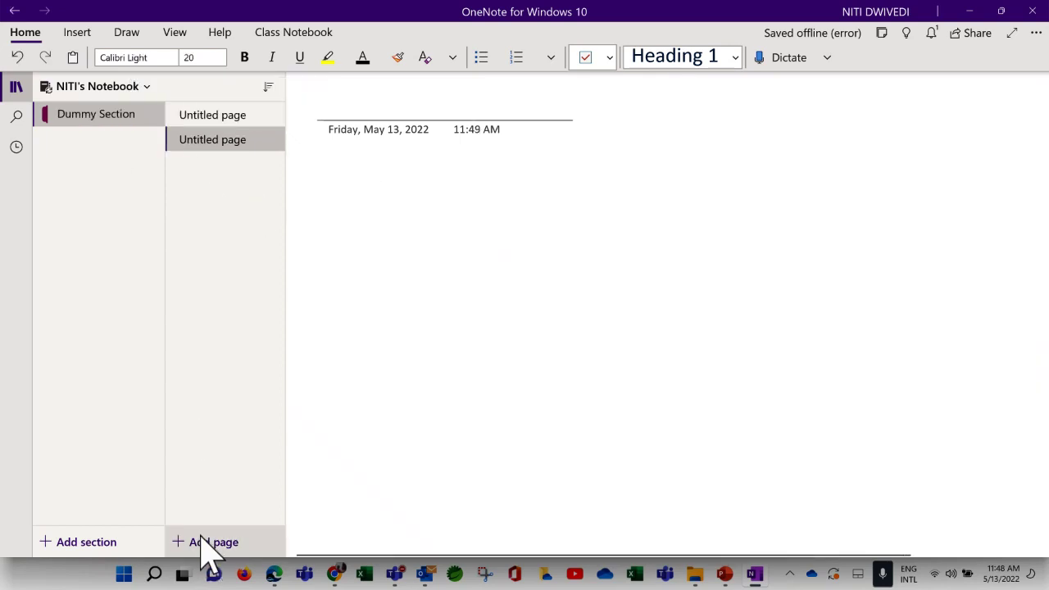
left_click(203, 541)
left_click(203, 542)
left_click(203, 542)
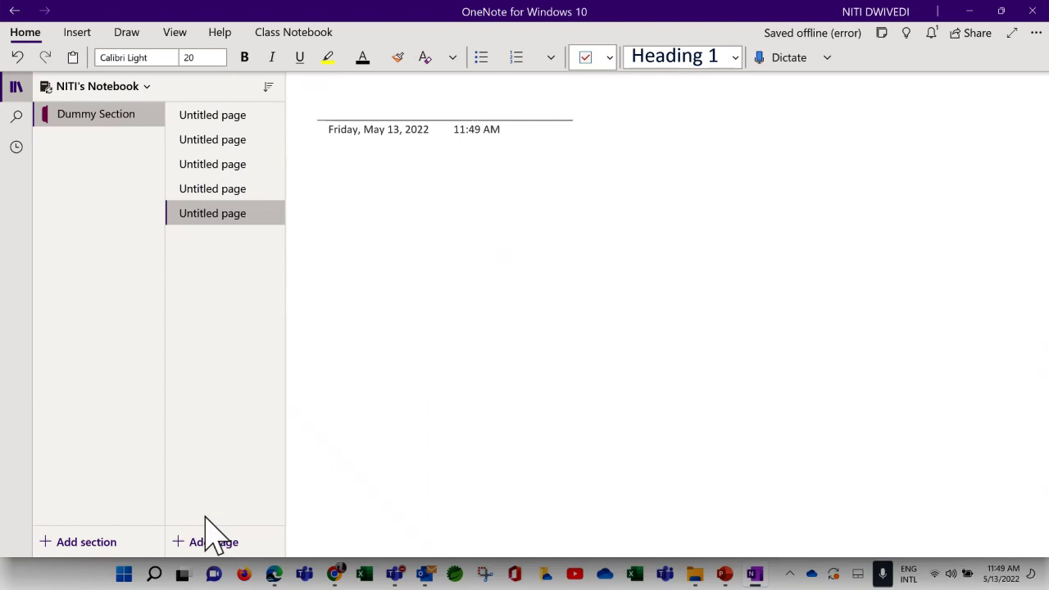
left_click(369, 223)
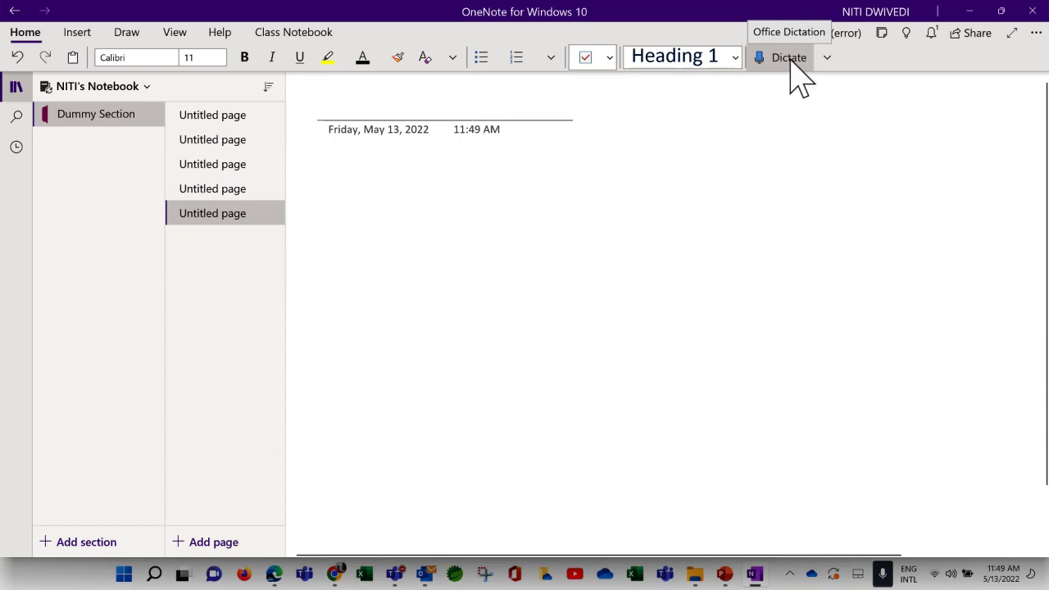
left_click(126, 33)
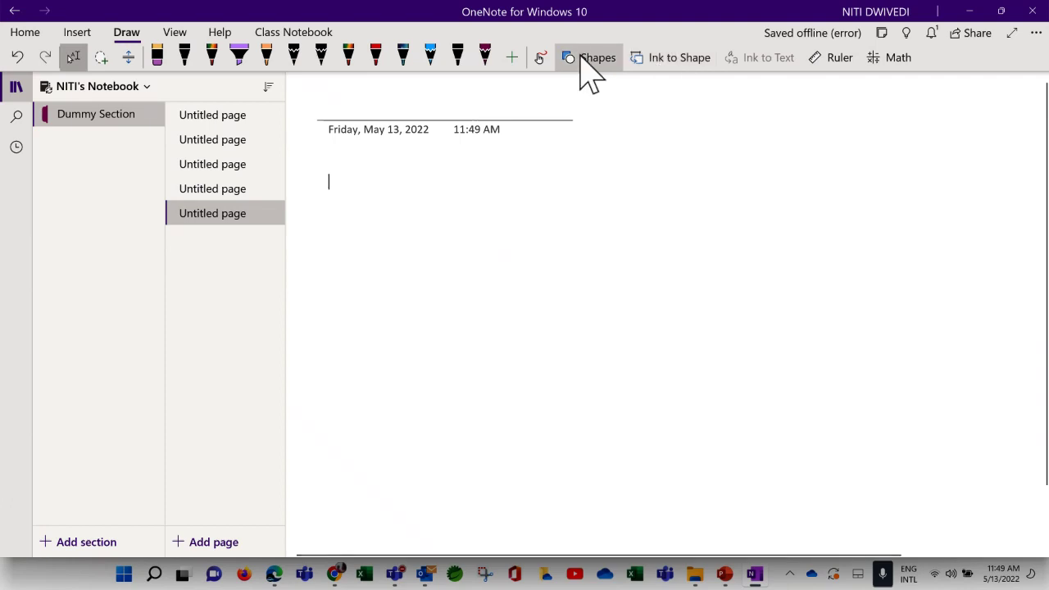
Step: Draw a freehand circle, then with Ink to Shape on draw an ellipse, rectangle and triangle
left_click(540, 57)
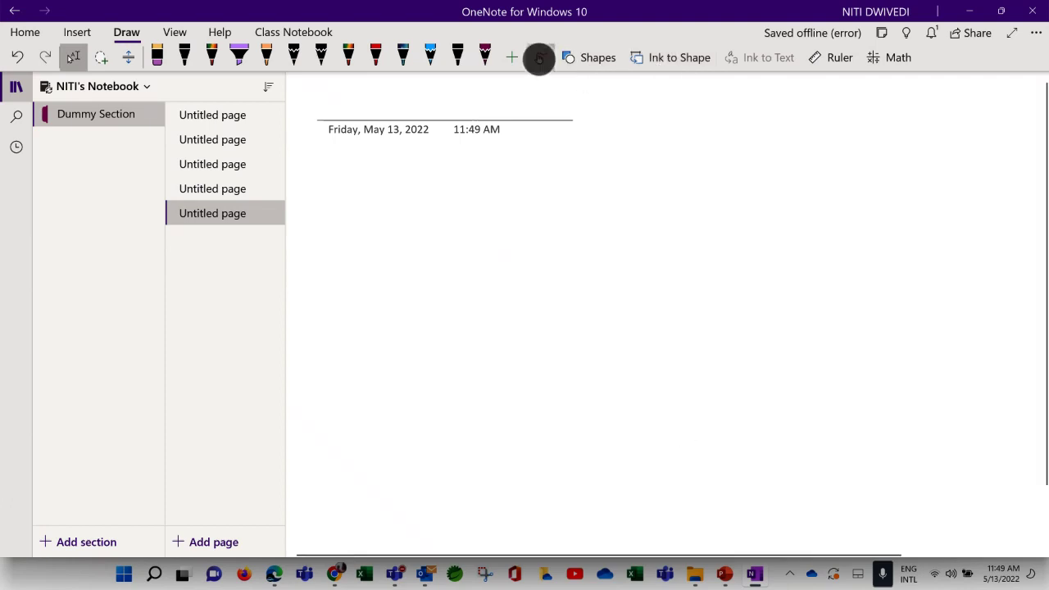
mouse_move(437, 196)
left_mouse_down()
mouse_move(412, 286)
mouse_move(493, 254)
mouse_move(451, 197)
mouse_move(421, 199)
left_mouse_up()
left_click(679, 54)
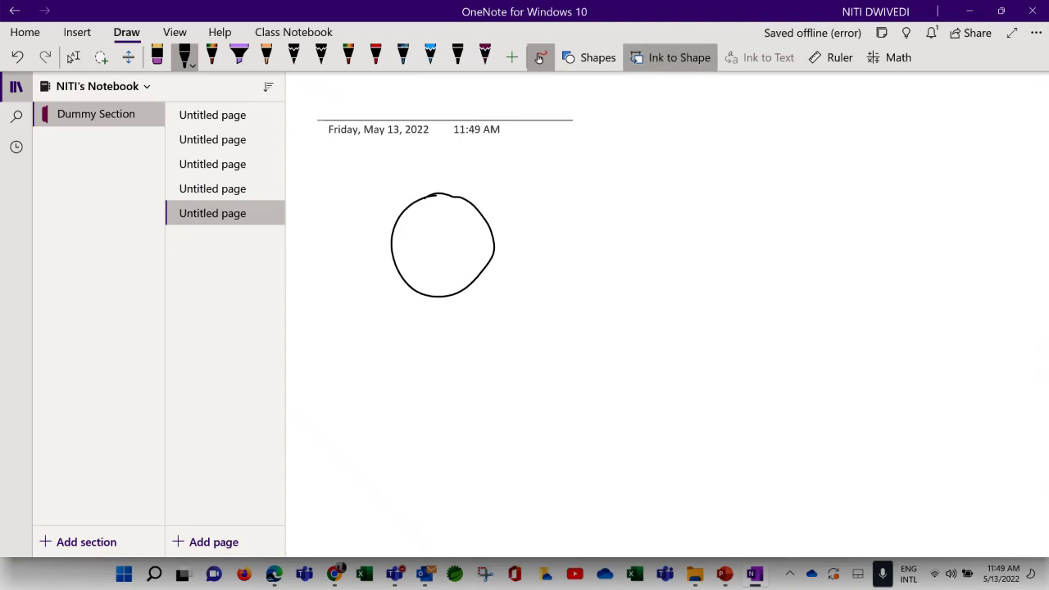
mouse_move(678, 194)
left_mouse_down()
mouse_move(643, 311)
mouse_move(660, 199)
mouse_move(674, 195)
left_mouse_up()
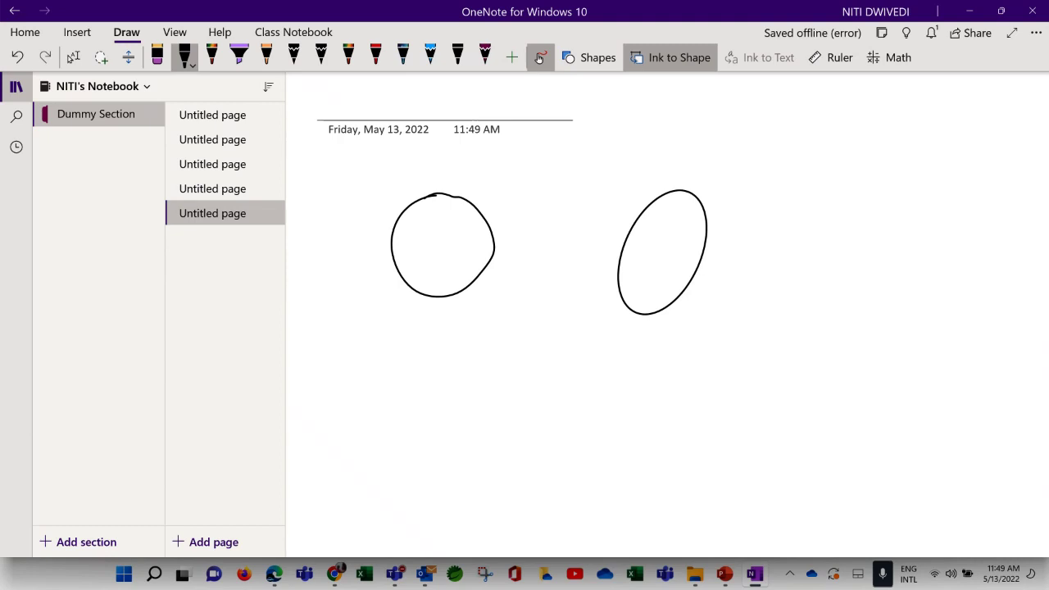
mouse_move(427, 374)
left_mouse_down()
mouse_move(430, 451)
mouse_move(566, 409)
mouse_move(529, 370)
mouse_move(428, 374)
left_mouse_up()
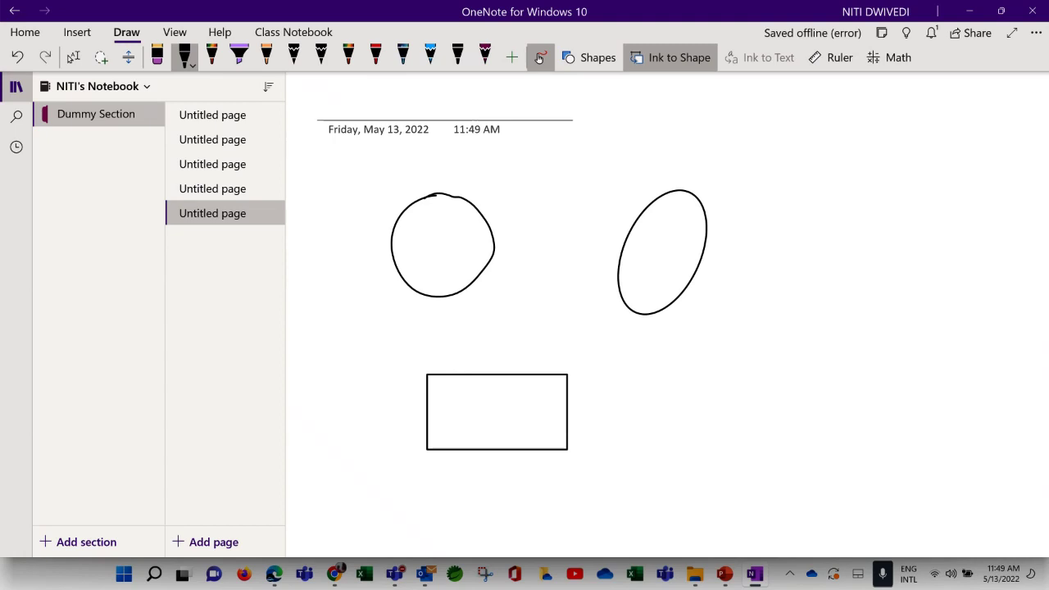
mouse_move(821, 266)
left_mouse_down()
mouse_move(767, 367)
mouse_move(824, 273)
mouse_move(871, 358)
mouse_move(769, 364)
left_mouse_up()
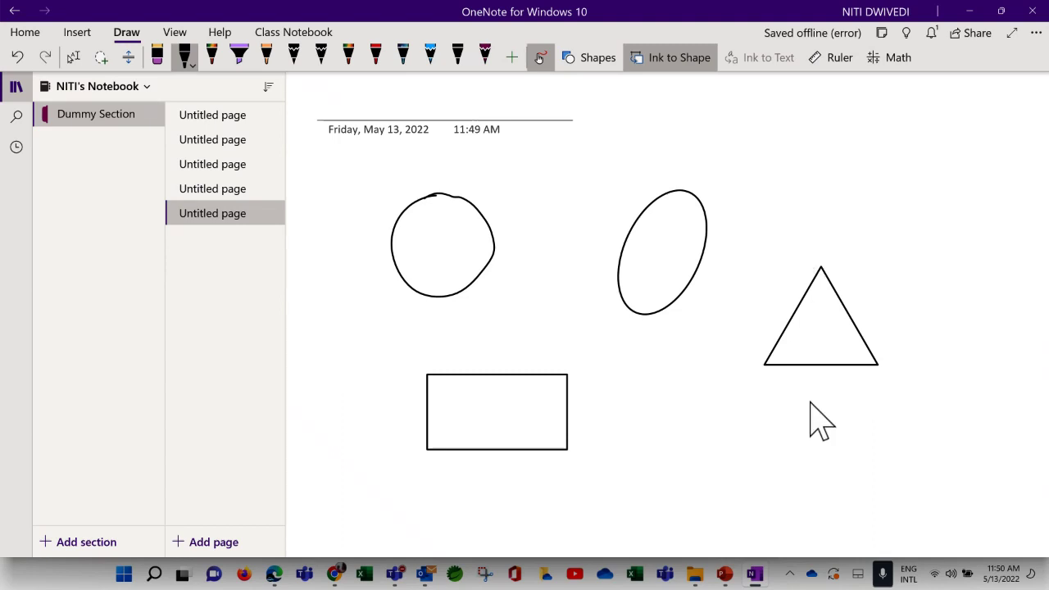
left_click(596, 59)
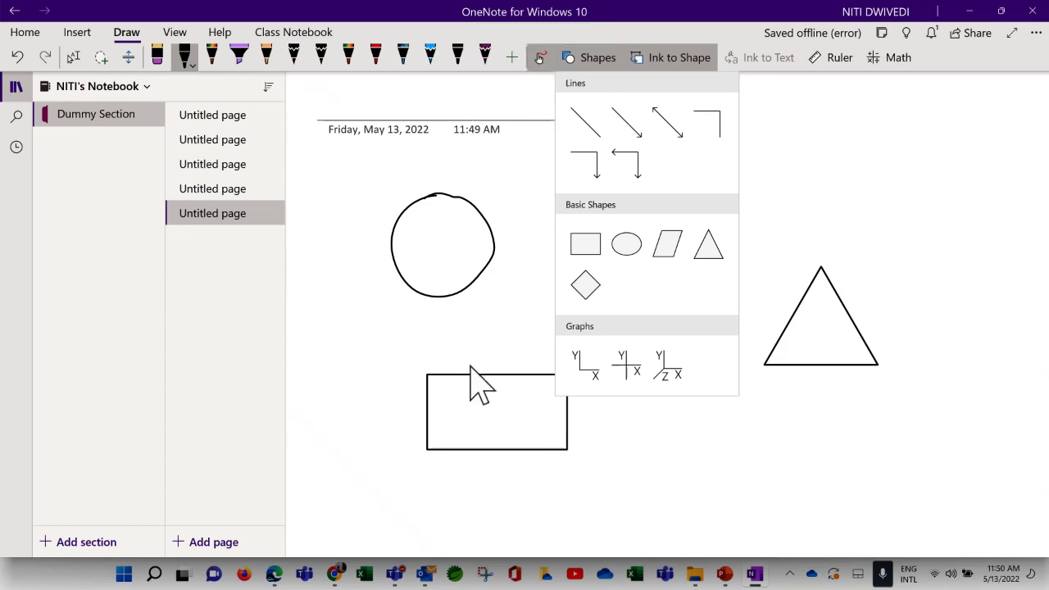
left_click_drag(672, 193, 665, 191)
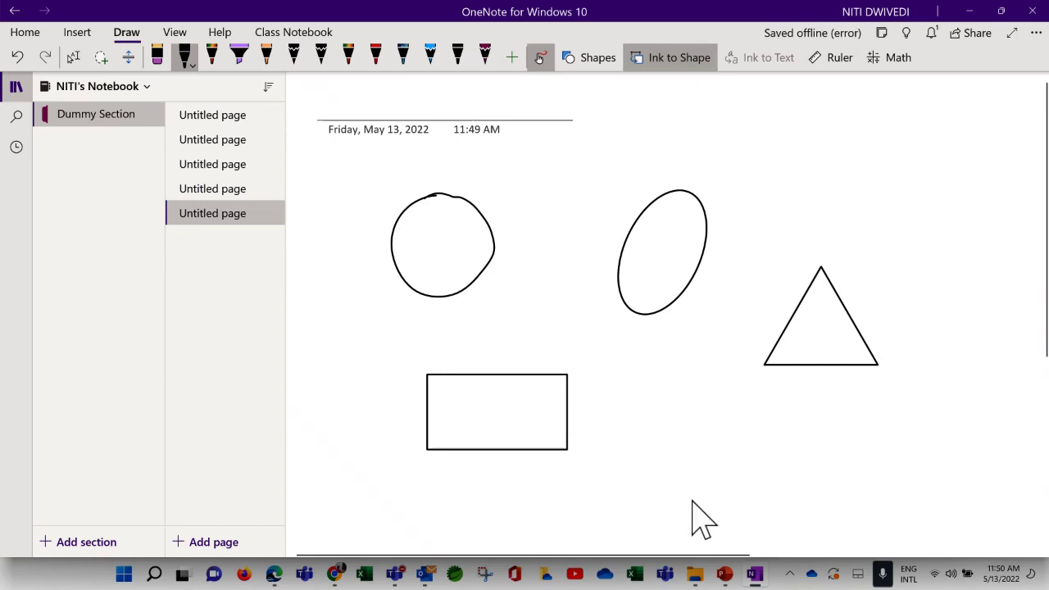
Step: Handwrite 'Hello How are' beside the rectangle and 'you' below, then toggle mouse inking off and on
mouse_move(631, 426)
left_mouse_down()
mouse_move(622, 480)
mouse_move(662, 477)
mouse_move(708, 422)
mouse_move(718, 470)
left_mouse_up()
left_click_drag(735, 449, 742, 457)
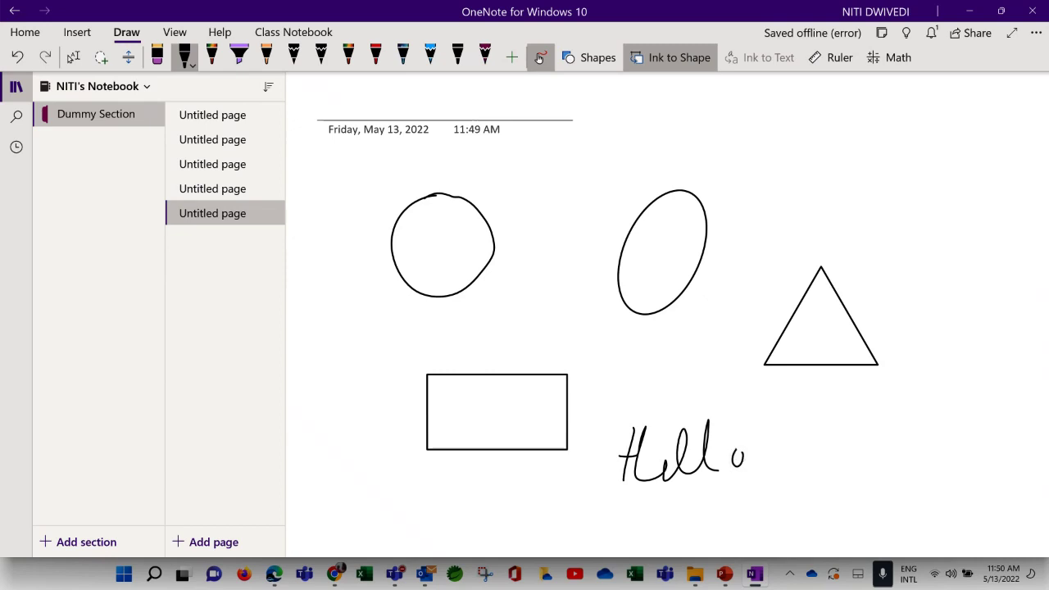
mouse_move(783, 409)
left_mouse_down()
mouse_move(776, 453)
mouse_move(811, 433)
mouse_move(880, 428)
mouse_move(927, 435)
mouse_move(978, 423)
mouse_move(977, 442)
left_mouse_up()
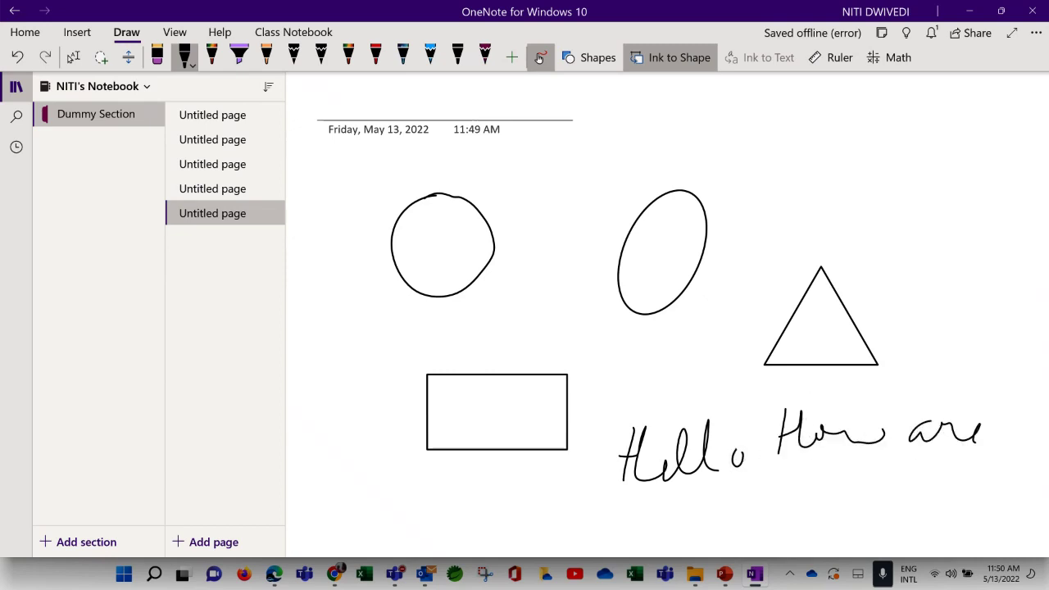
left_click_drag(778, 484, 801, 518)
mouse_move(832, 485)
left_mouse_down()
mouse_move(866, 484)
mouse_move(870, 496)
left_mouse_up()
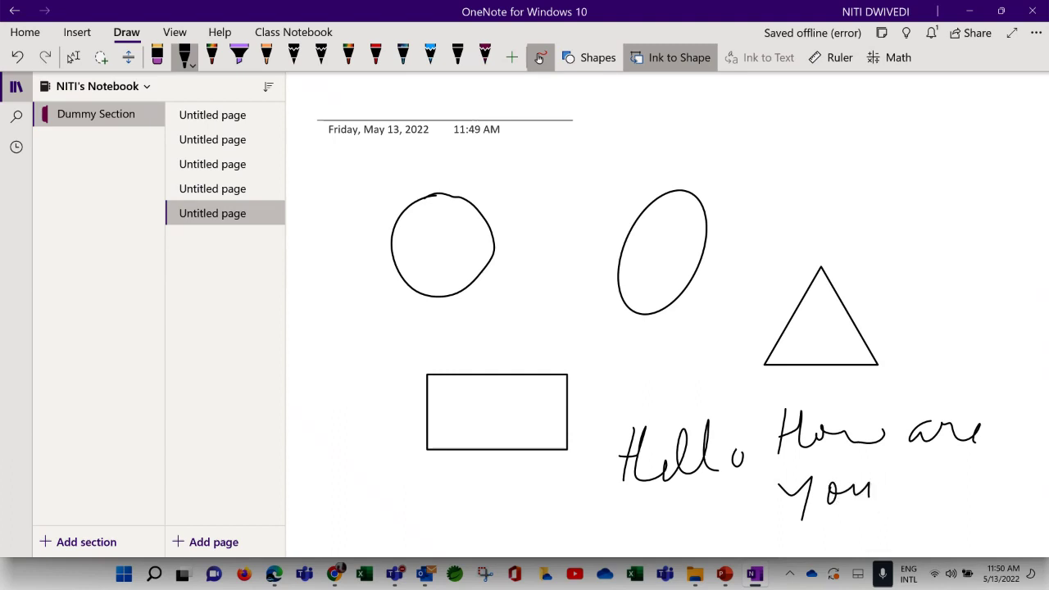
left_click(539, 59)
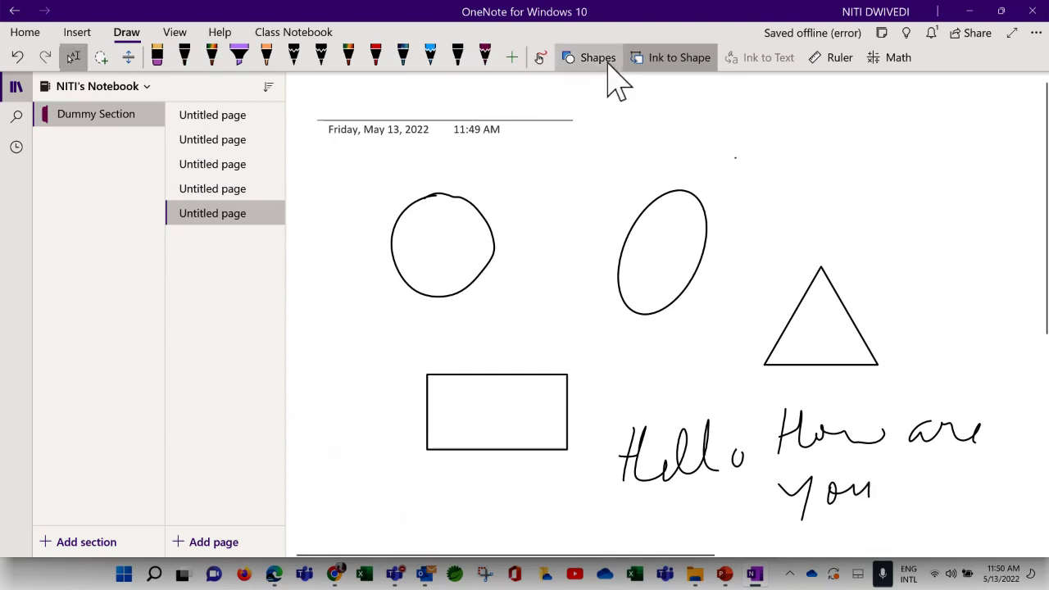
left_click(539, 59)
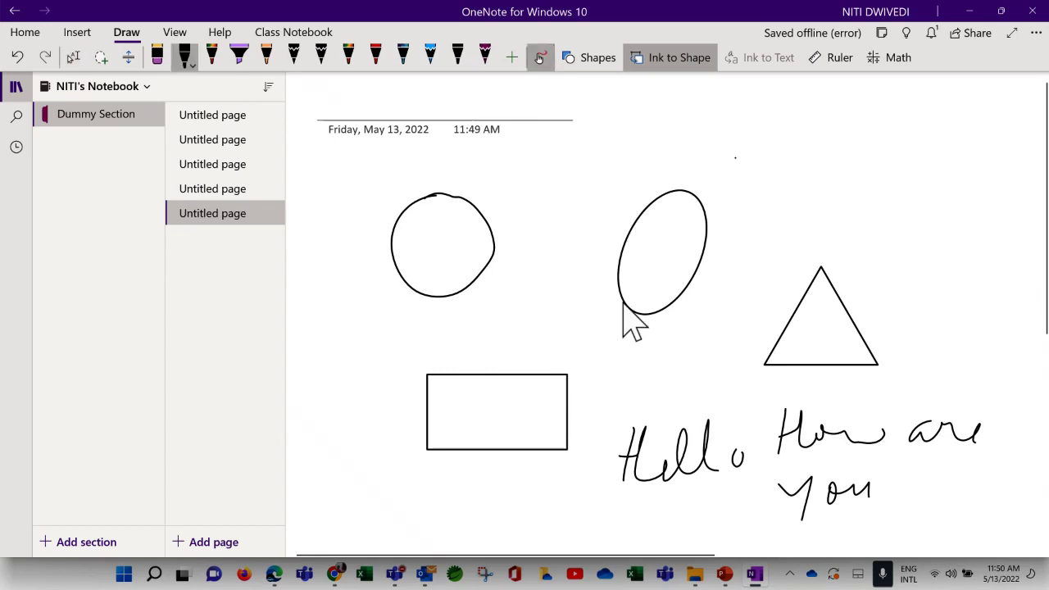
Step: Lasso the handwritten greeting and convert it with Ink to Text
left_click(101, 59)
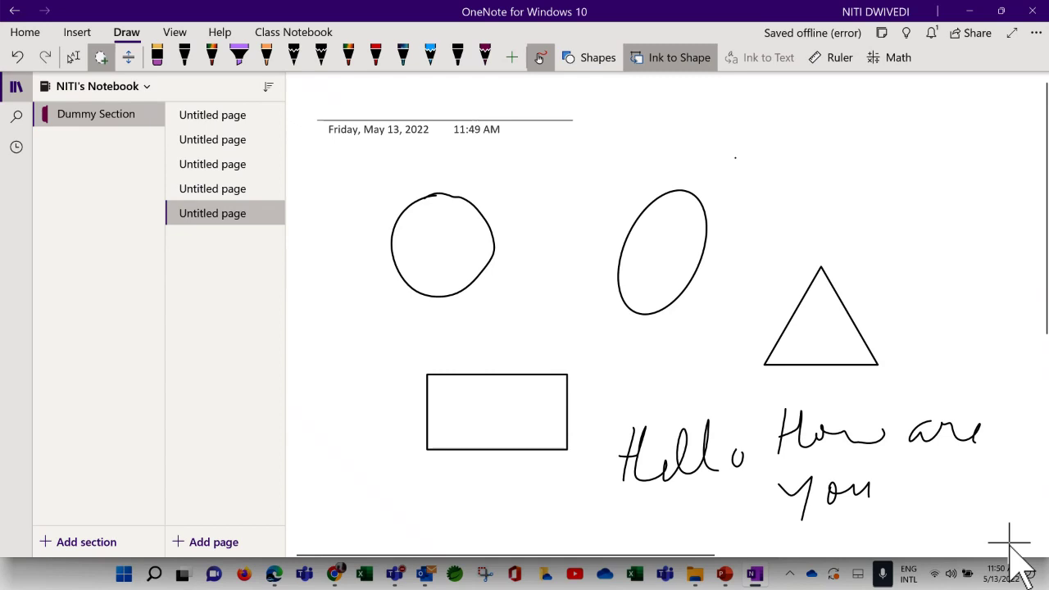
mouse_move(1009, 543)
left_mouse_down()
mouse_move(861, 482)
mouse_move(571, 425)
mouse_move(502, 518)
left_mouse_up()
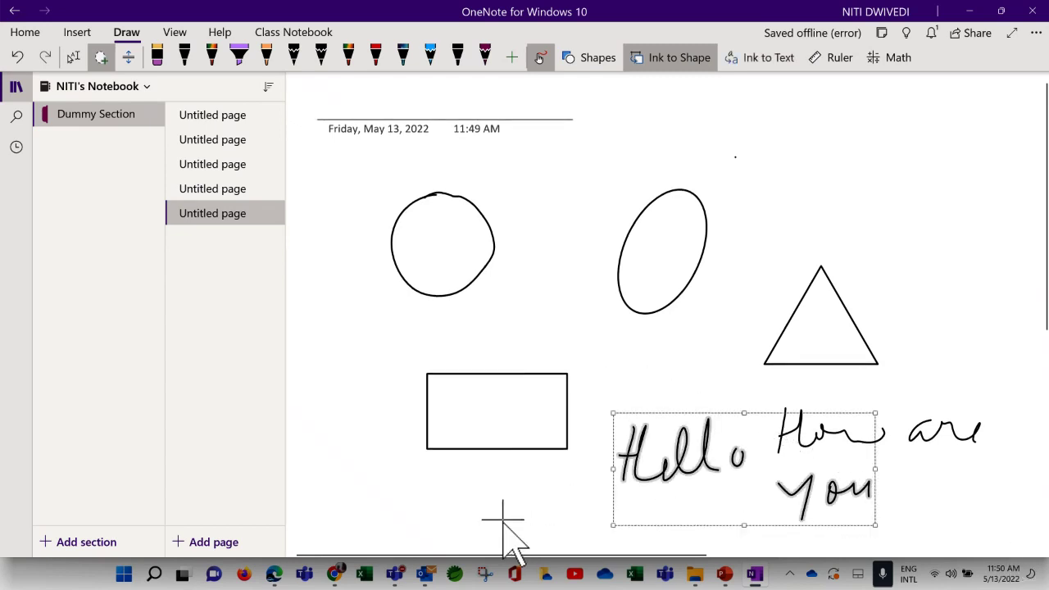
left_click(762, 59)
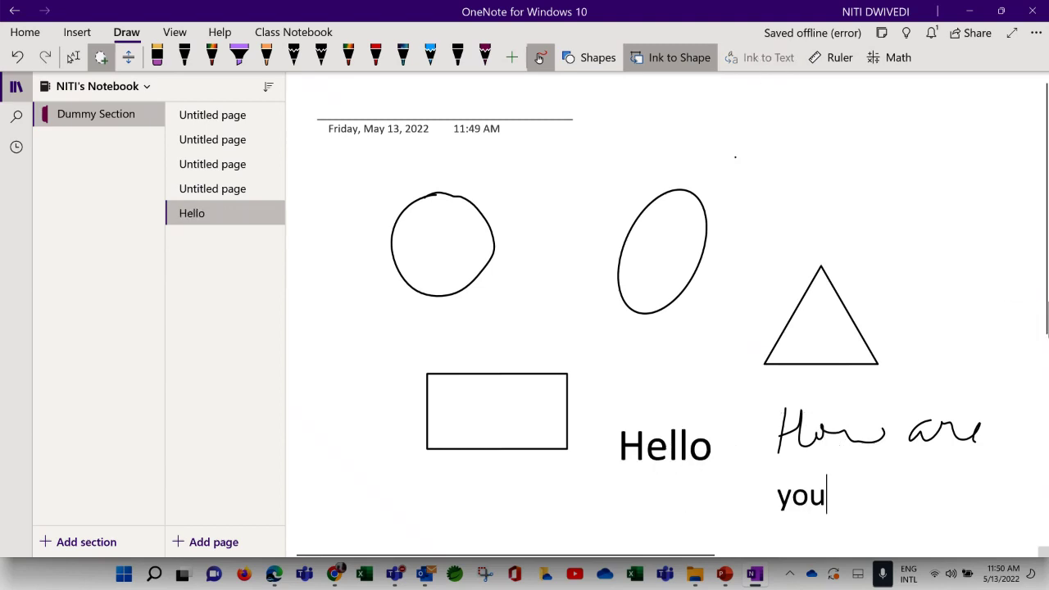
scroll(662, 311, "down", 5)
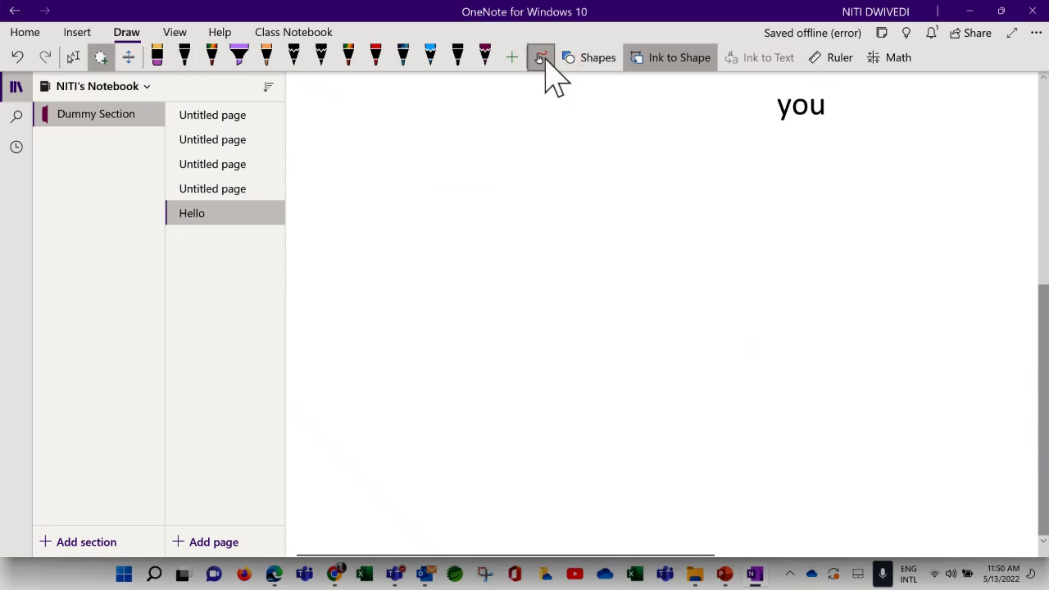
Step: Toggle between the Type tool and Draw with Mouse or Touch, making a short ink stroke
left_click(542, 59)
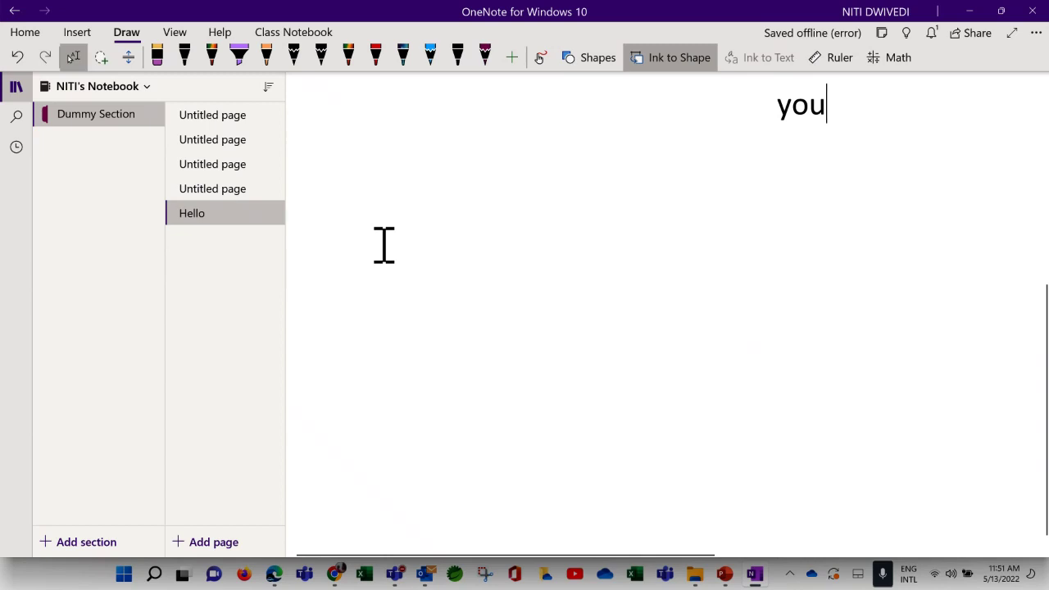
scroll(384, 245, "up", 2)
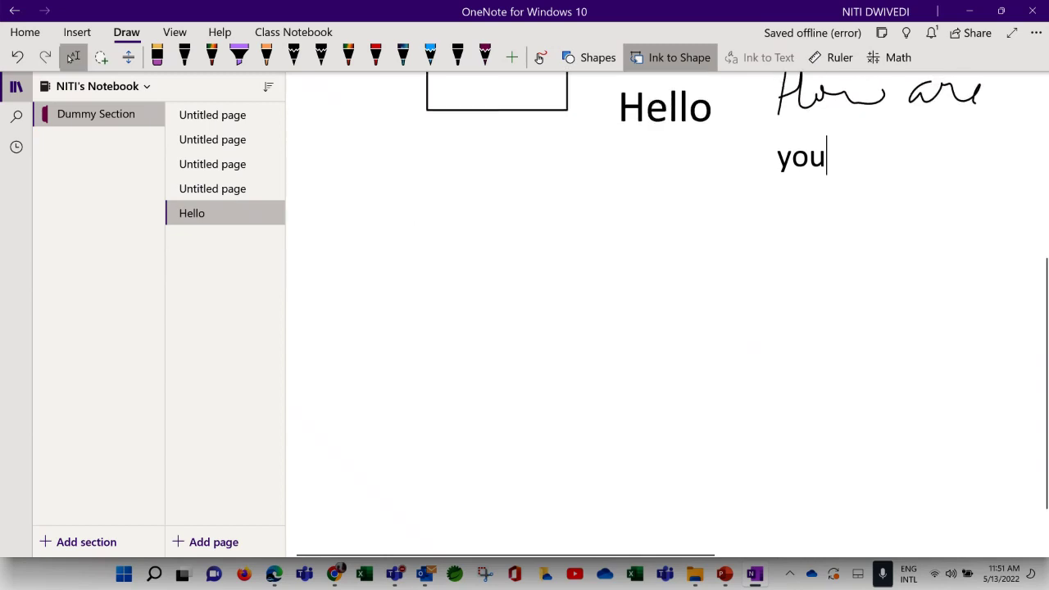
left_click(539, 57)
left_click_drag(349, 261, 368, 297)
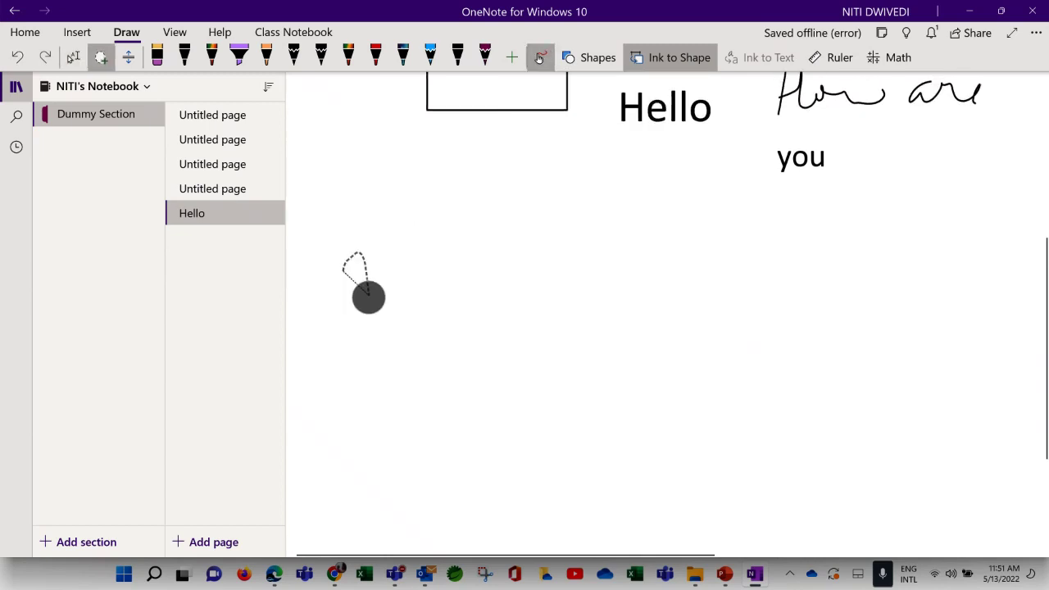
left_click(72, 57)
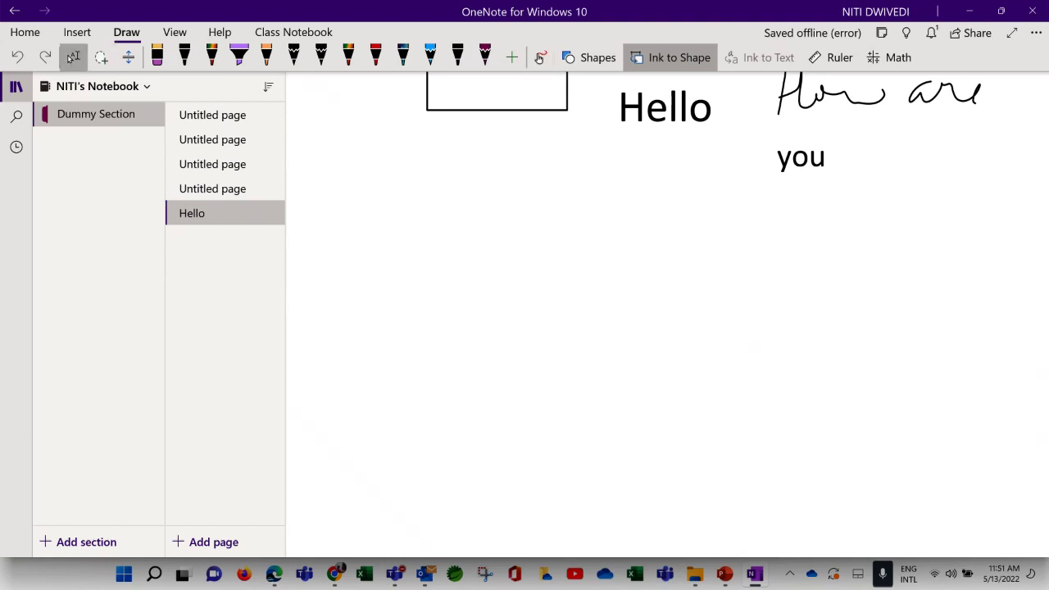
left_click(539, 57)
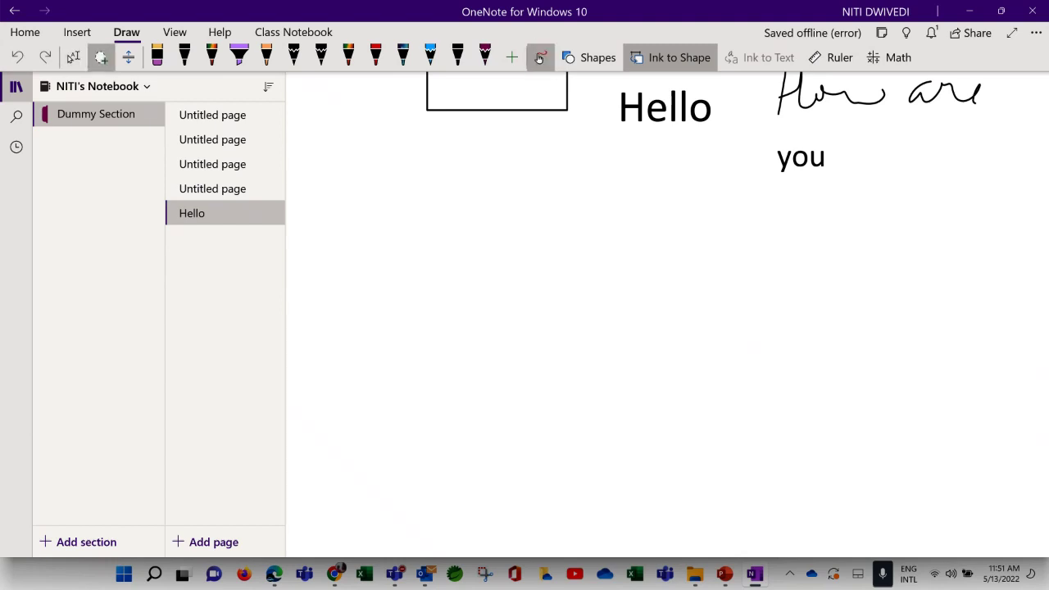
Step: Switch among Type, mouse inking and Lasso Select, trying a lasso on blank page area
left_click(73, 58)
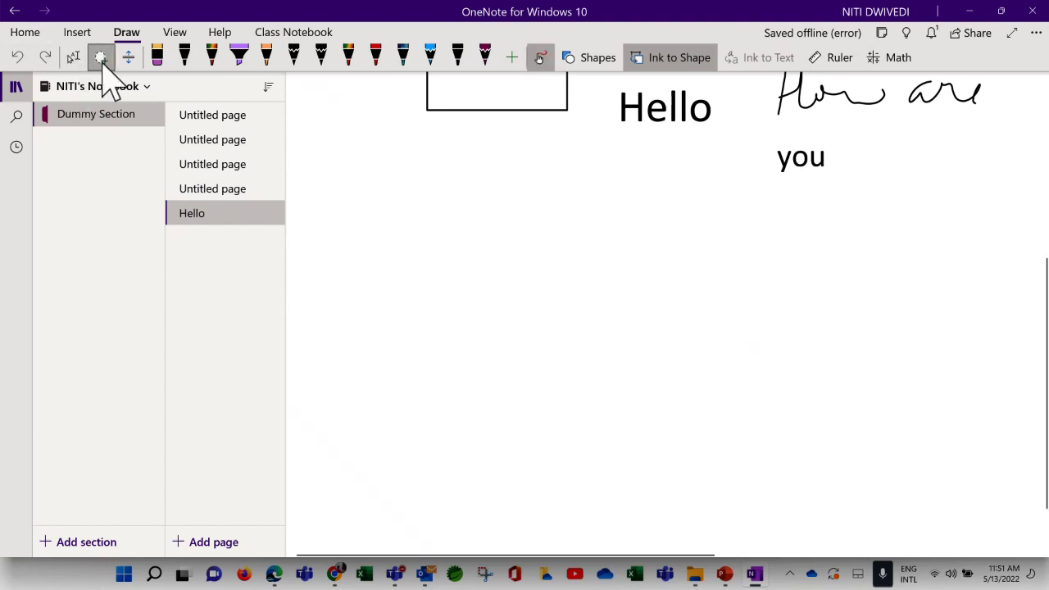
left_click(539, 58)
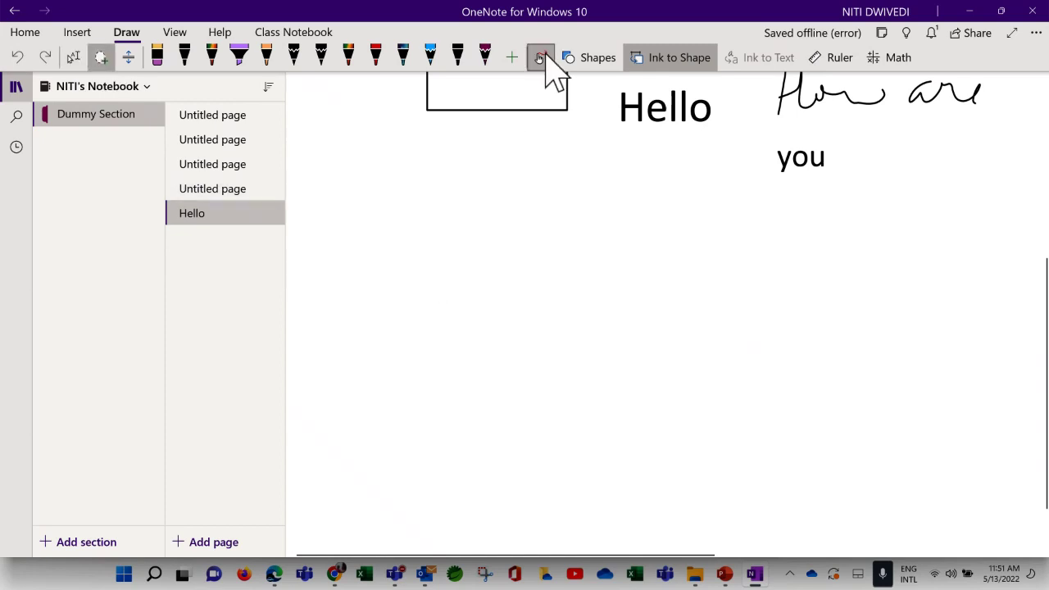
left_click(73, 57)
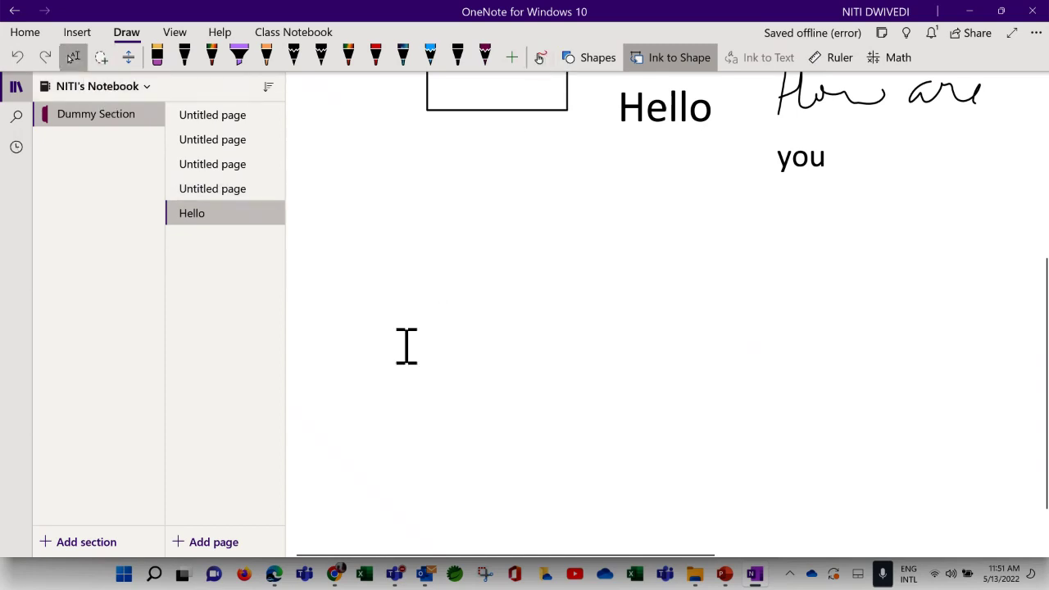
scroll(667, 311, "up", 3)
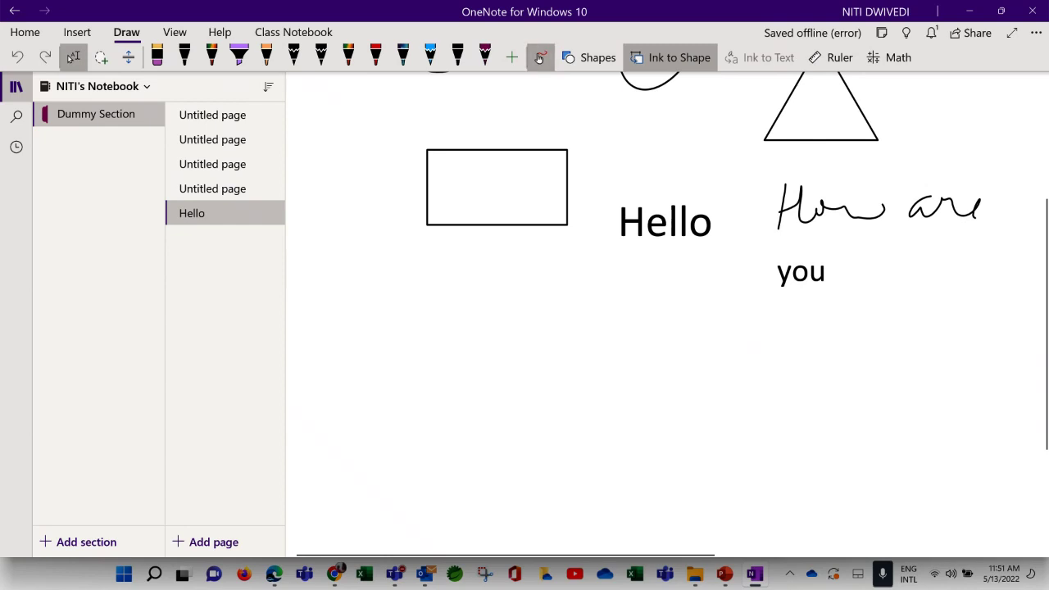
left_click(101, 58)
mouse_move(400, 360)
left_mouse_down()
mouse_move(423, 333)
mouse_move(433, 358)
left_mouse_up()
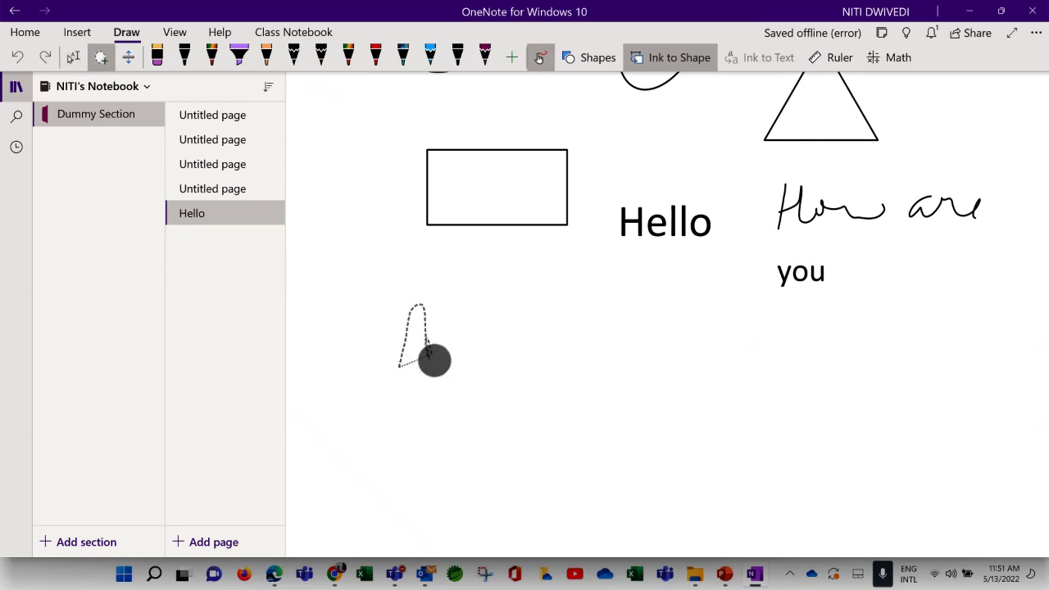
left_click(73, 58)
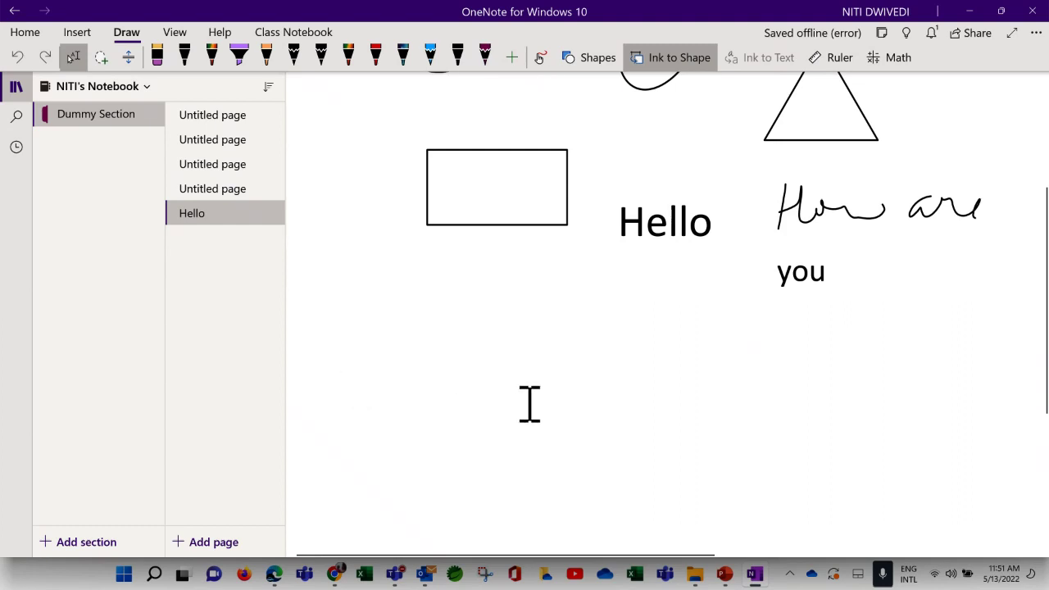
Step: Toggle mouse inking again, then choose the second black pen in the pen gallery
left_click(539, 59)
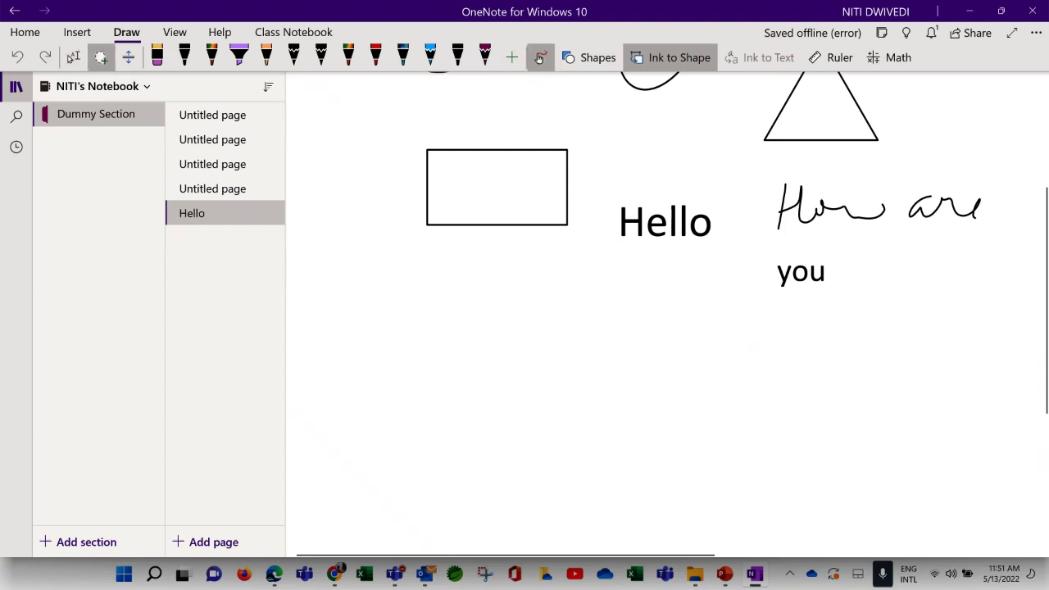
left_click(539, 58)
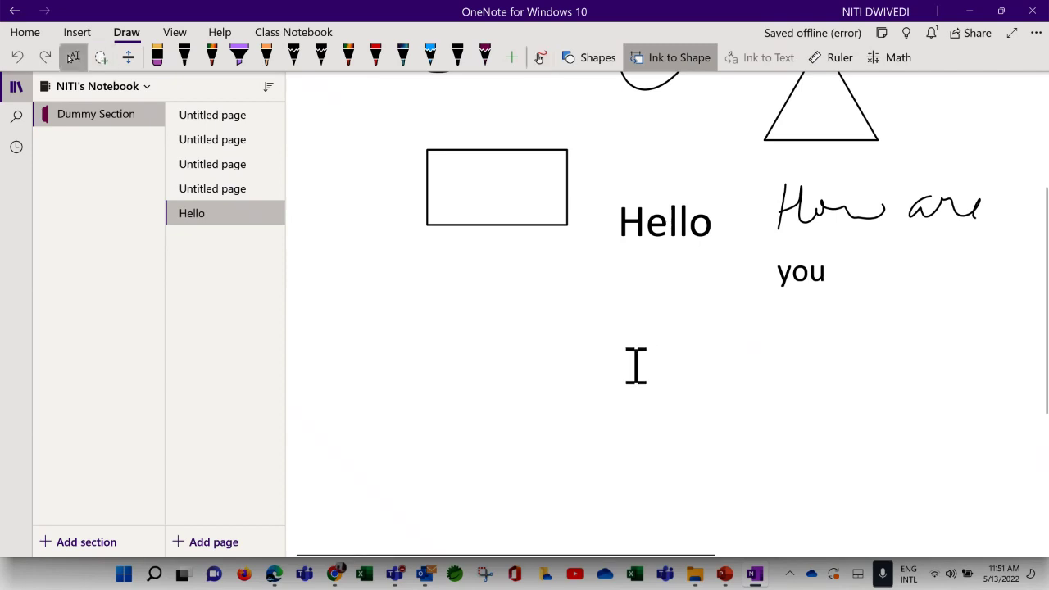
scroll(423, 405, "up", 2)
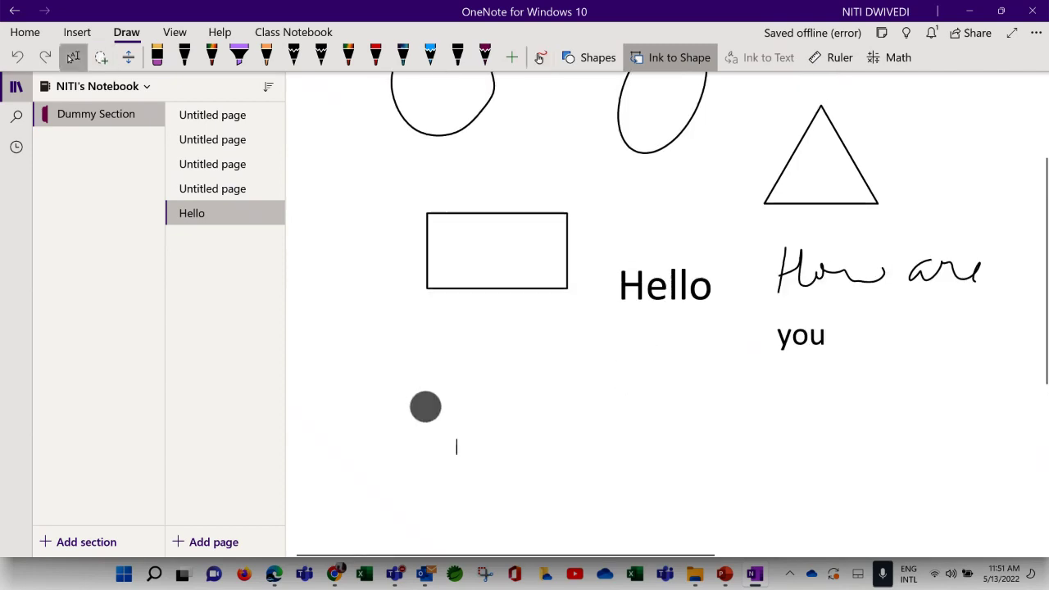
scroll(454, 311, "down", 2)
scroll(543, 384, "up", 1)
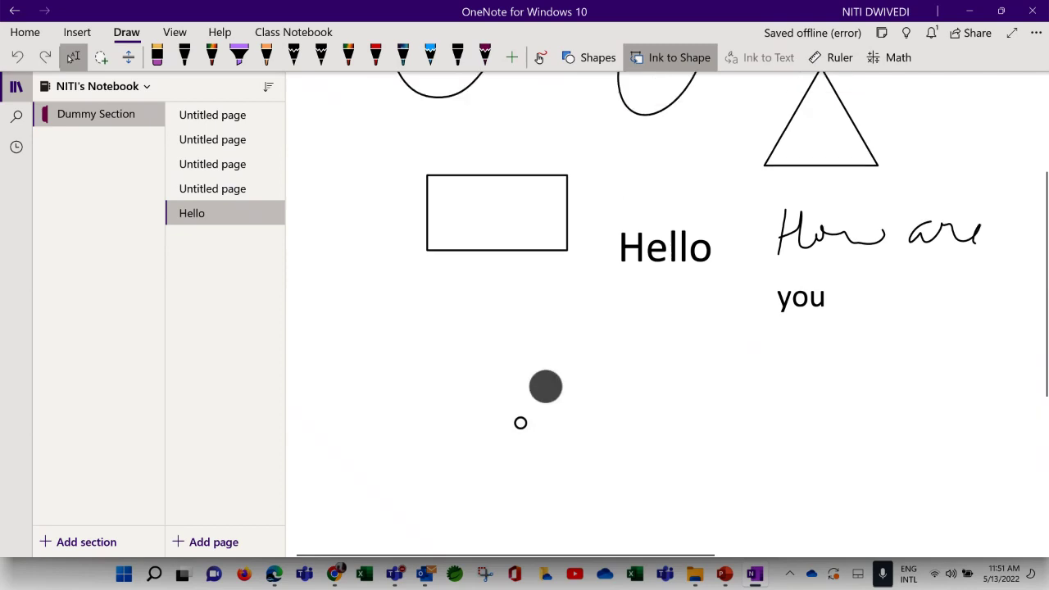
scroll(543, 349, "down", 1)
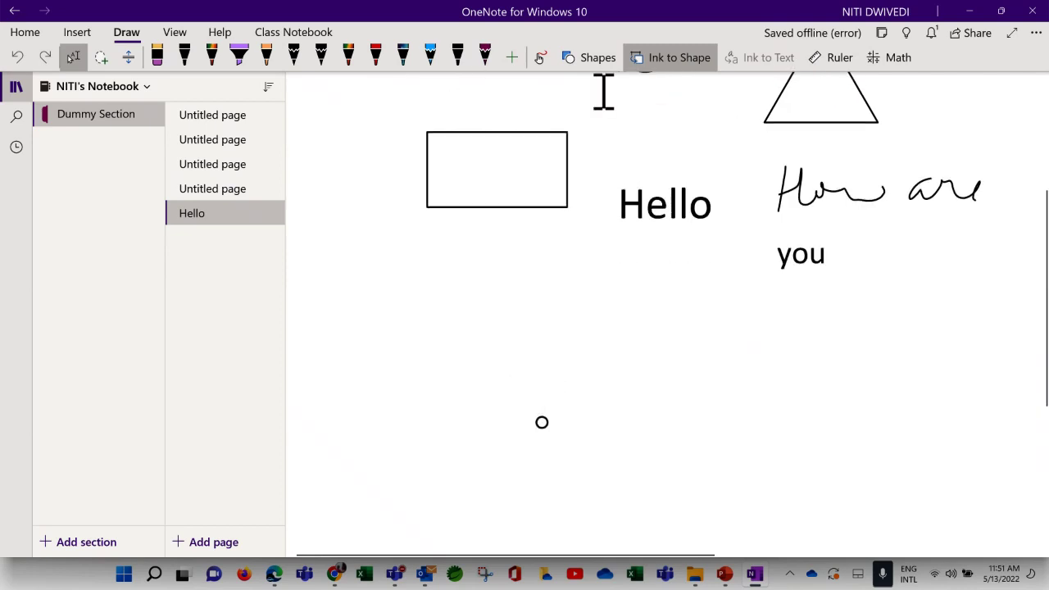
left_click(539, 58)
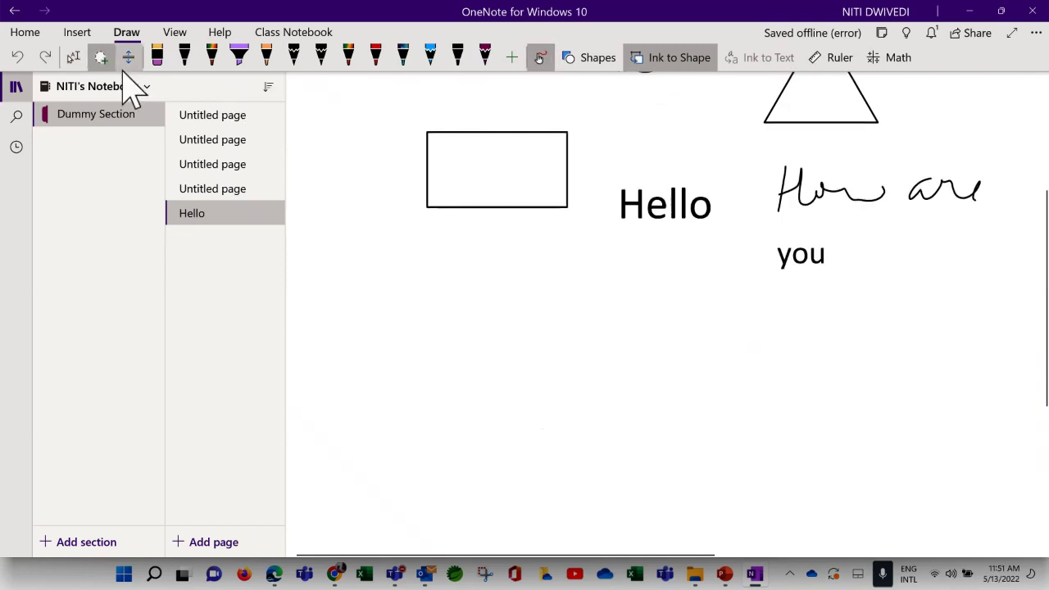
left_click(73, 58)
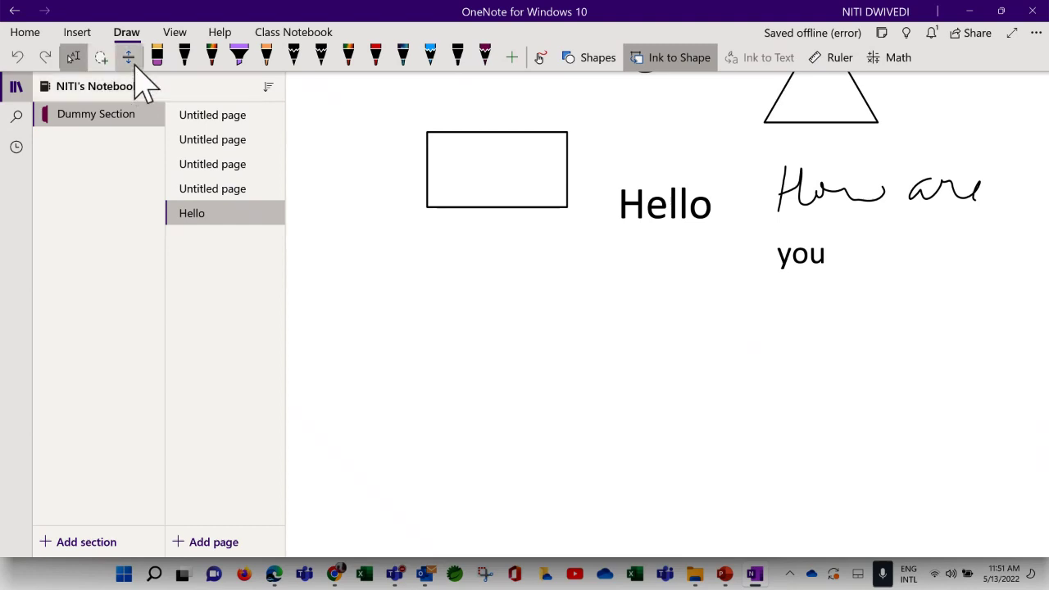
left_click(156, 56)
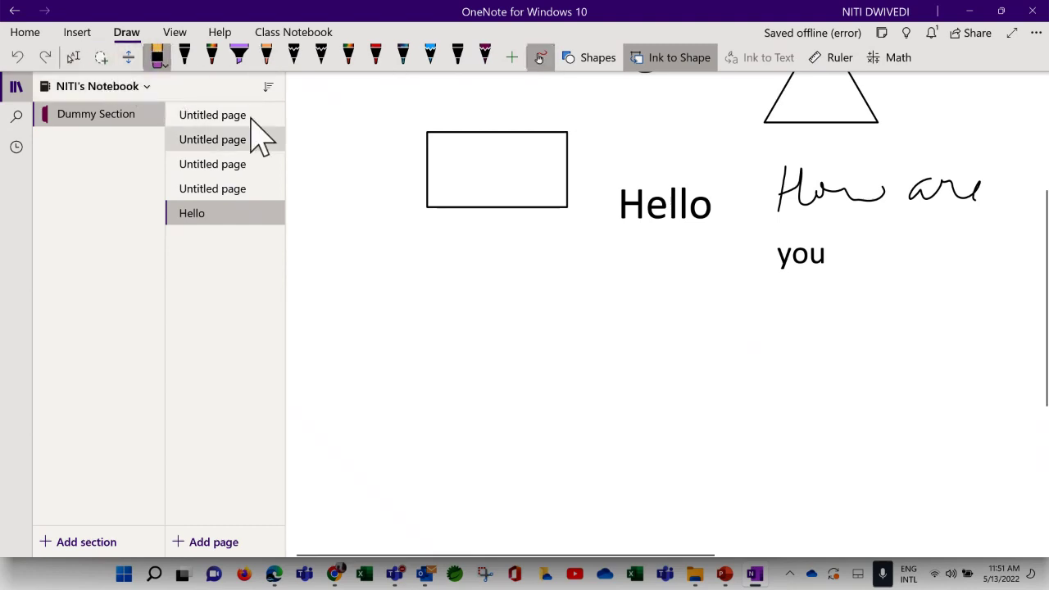
left_click(185, 56)
Step: Handwrite 'Artificial Intelligence' on one line and 'is a huge term' on the next
left_click_drag(438, 292, 424, 350)
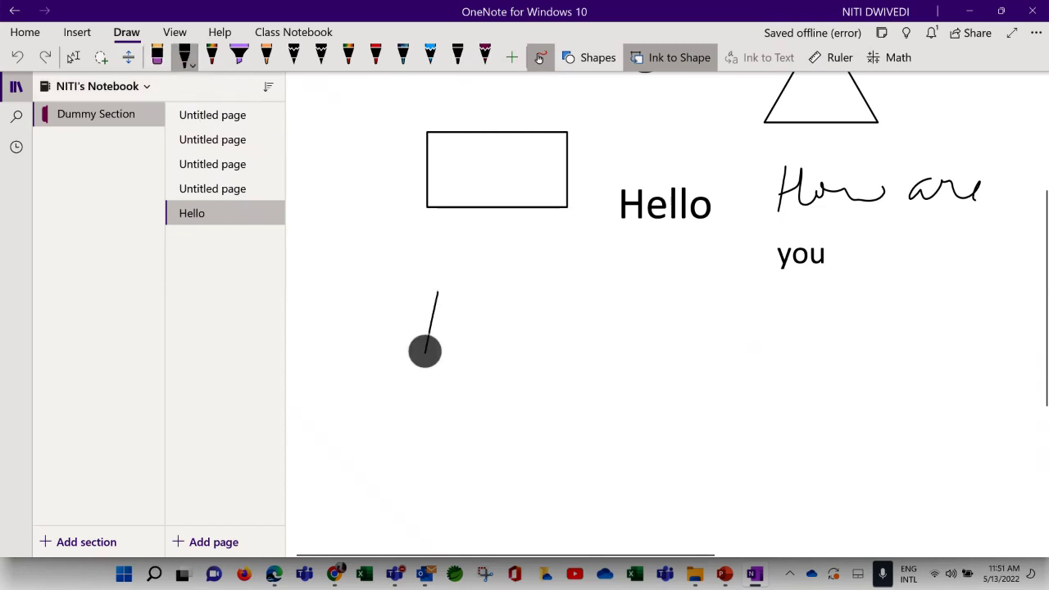
mouse_move(437, 292)
left_mouse_down()
mouse_move(452, 352)
mouse_move(465, 354)
mouse_move(489, 346)
mouse_move(499, 312)
mouse_move(553, 327)
mouse_move(576, 304)
mouse_move(628, 306)
mouse_move(637, 330)
mouse_move(703, 302)
mouse_move(728, 316)
mouse_move(751, 304)
mouse_move(820, 301)
mouse_move(868, 331)
mouse_move(882, 303)
mouse_move(959, 313)
mouse_move(965, 304)
left_mouse_up()
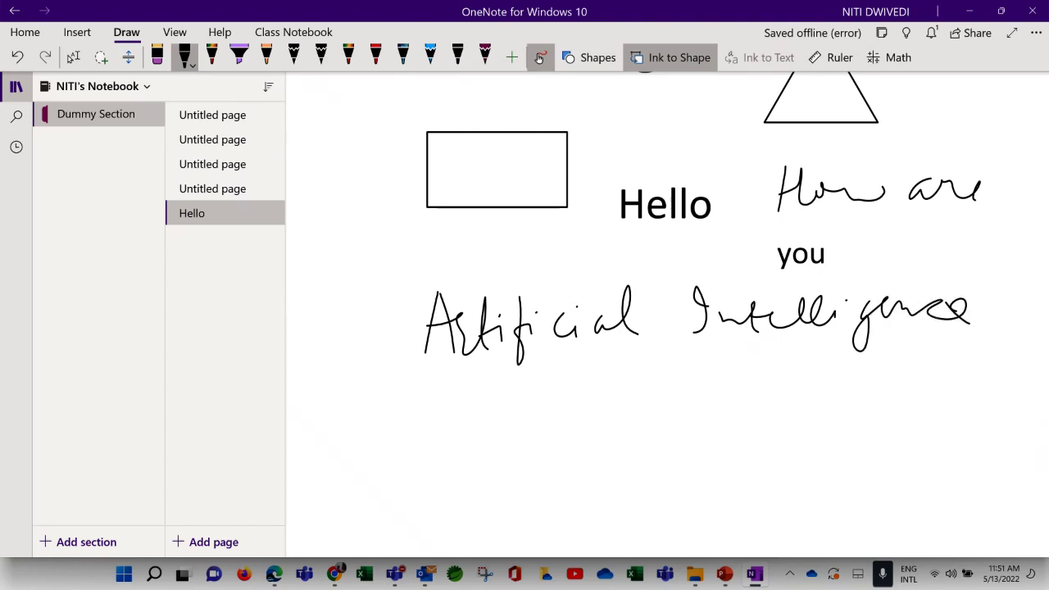
mouse_move(460, 383)
left_mouse_down()
mouse_move(464, 407)
mouse_move(492, 418)
left_mouse_up()
left_click(446, 370)
mouse_move(579, 395)
left_mouse_down()
mouse_move(562, 405)
mouse_move(591, 399)
left_mouse_up()
mouse_move(662, 359)
left_mouse_down()
mouse_move(702, 388)
mouse_move(767, 385)
mouse_move(784, 401)
left_mouse_up()
mouse_move(829, 359)
left_mouse_down()
mouse_move(827, 410)
mouse_move(863, 375)
mouse_move(928, 396)
left_mouse_up()
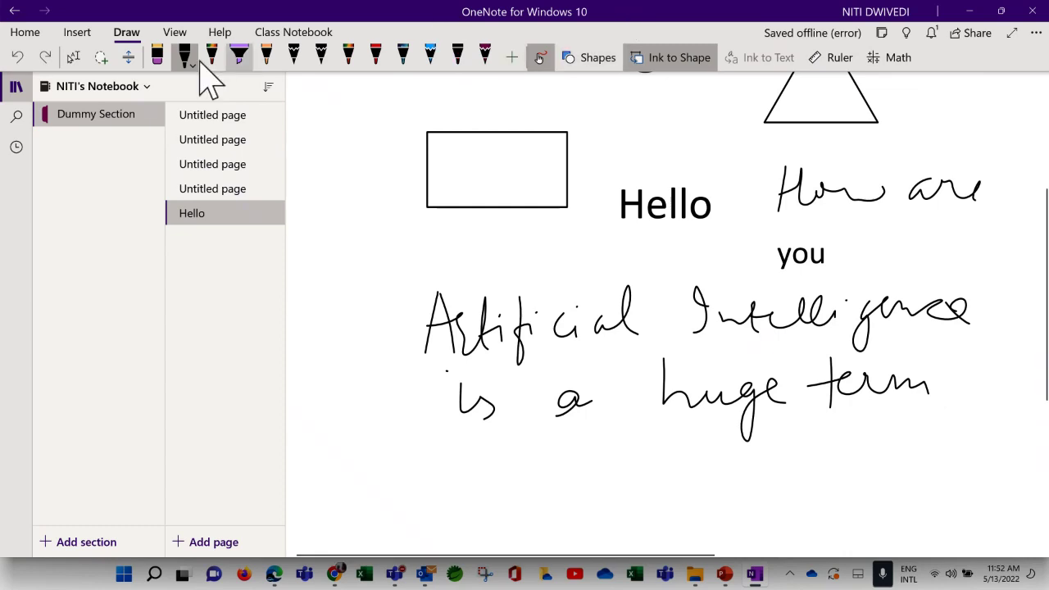
Step: Lasso the handwritten sentence, convert it with Ink to Text, then show the ruler
left_click(100, 59)
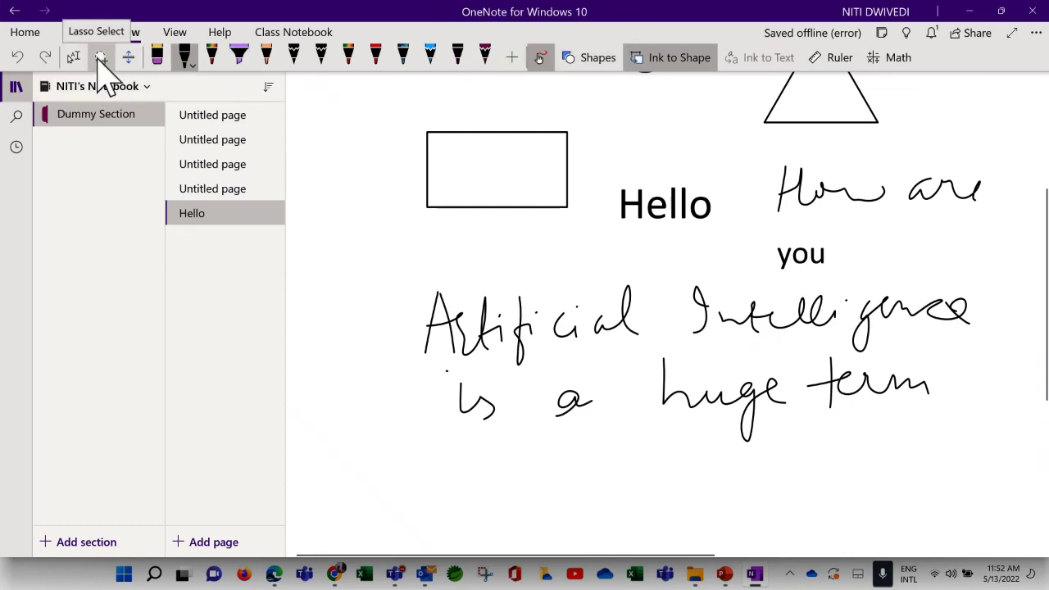
mouse_move(404, 288)
left_mouse_down()
mouse_move(485, 311)
mouse_move(451, 324)
left_mouse_up()
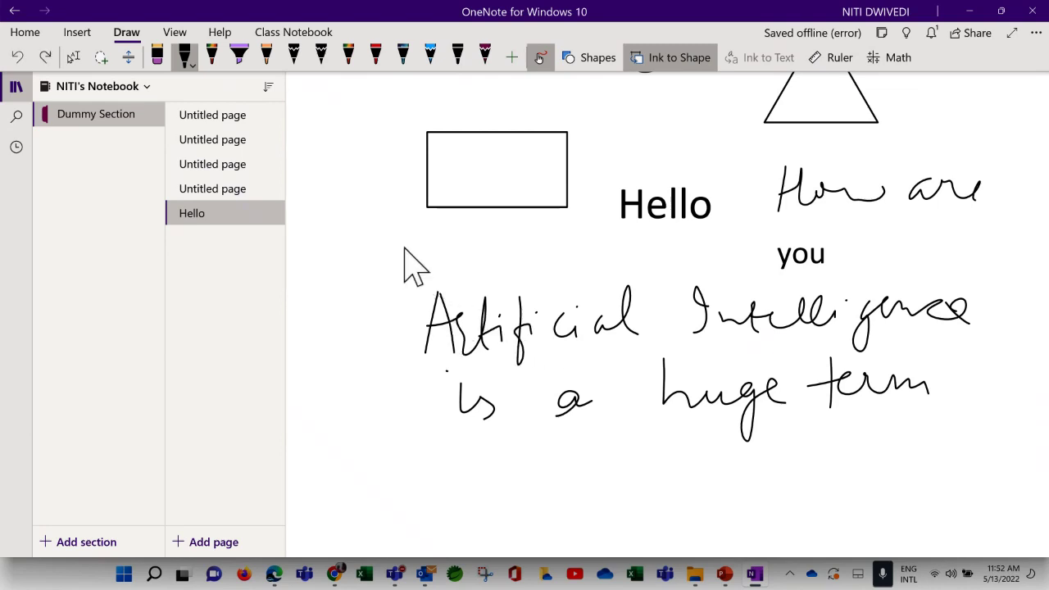
left_click(101, 59)
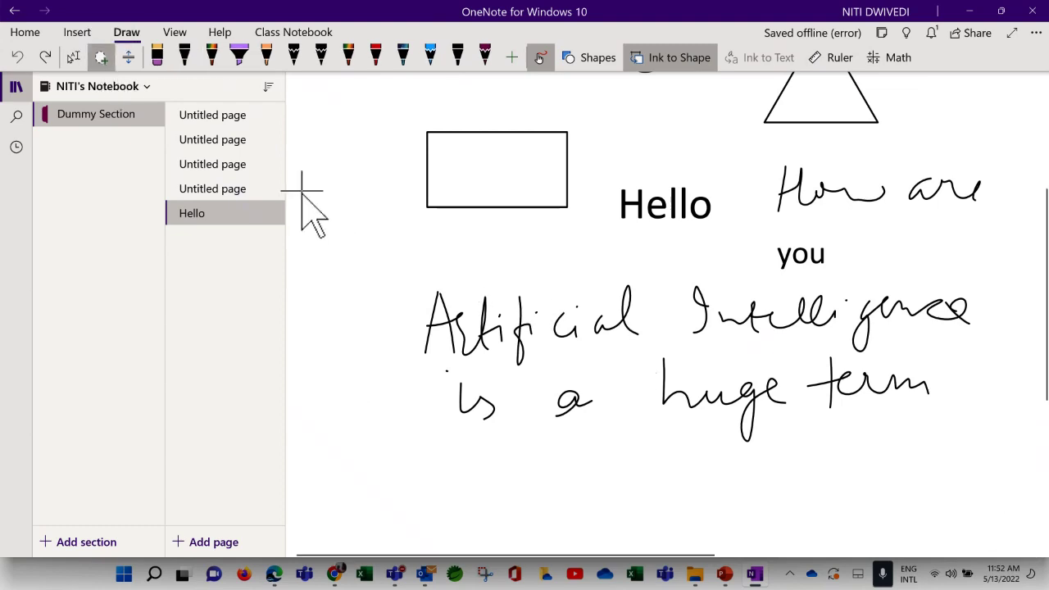
mouse_move(307, 217)
left_mouse_down()
mouse_move(529, 290)
mouse_move(1009, 311)
mouse_move(925, 527)
mouse_move(728, 562)
mouse_move(468, 543)
mouse_move(326, 373)
mouse_move(310, 229)
left_mouse_up()
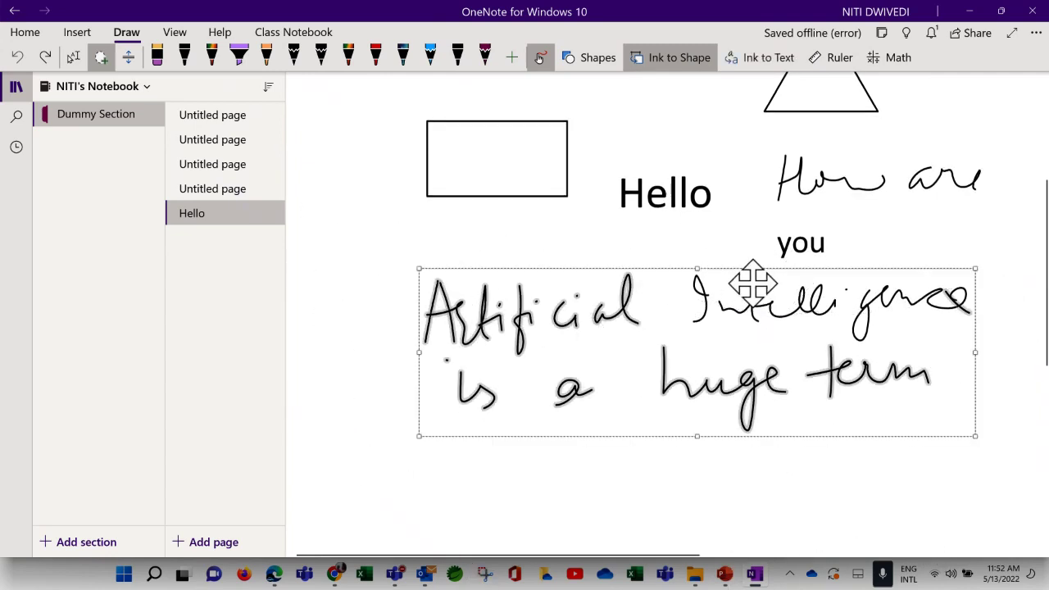
left_click(777, 63)
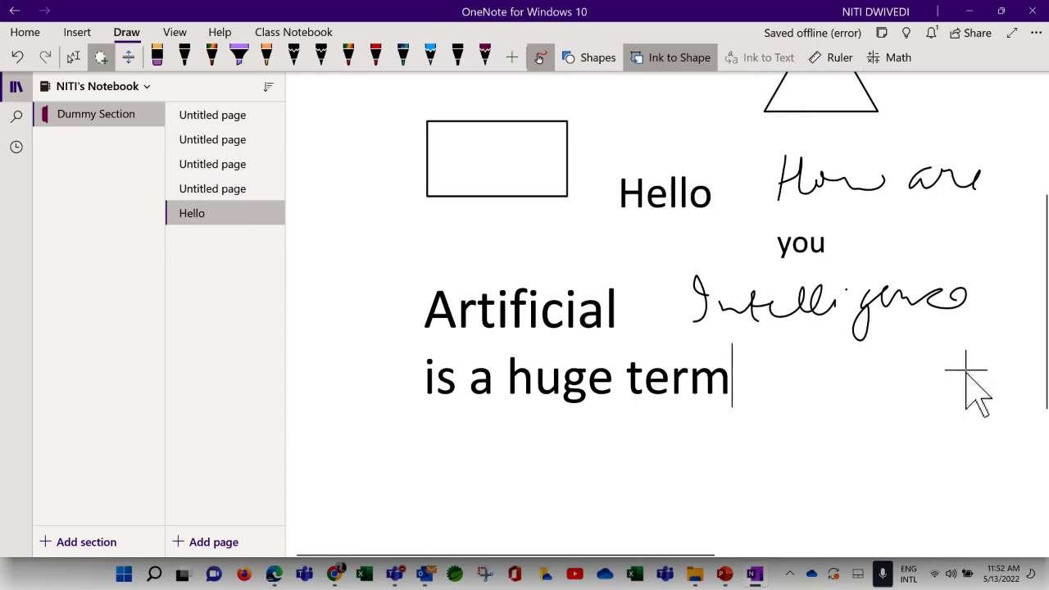
left_click(833, 58)
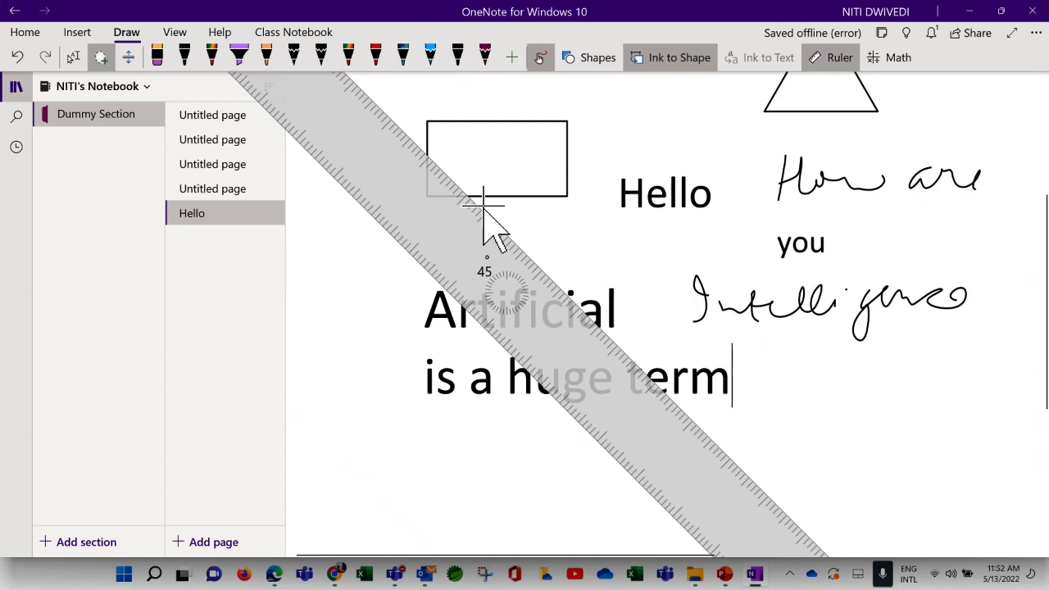
Step: Select the typed sentence, then switch tools and pick the black pen
left_click(73, 58)
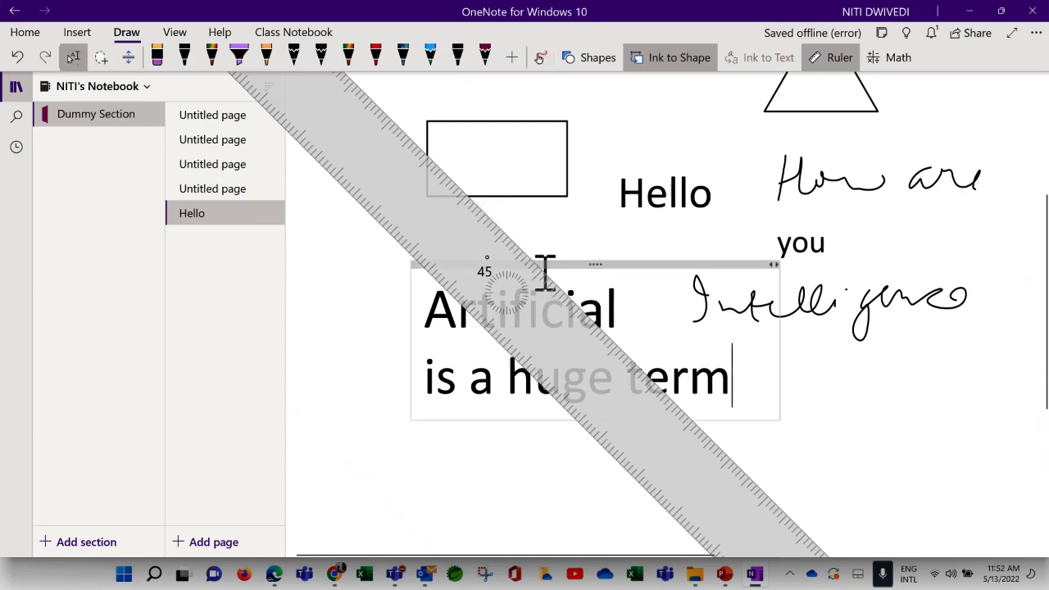
left_click_drag(545, 270, 670, 379)
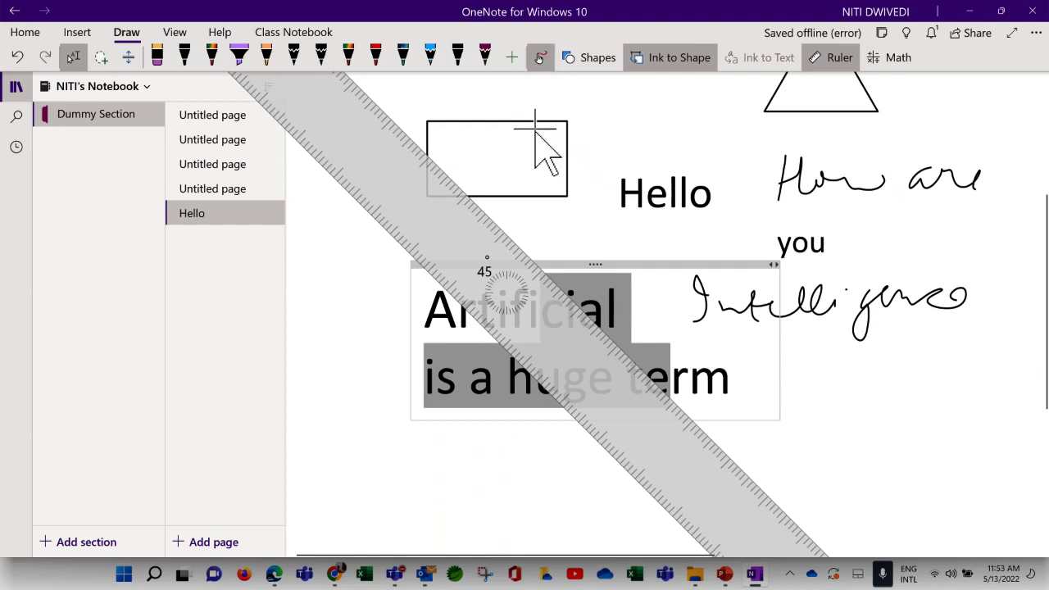
left_click_drag(512, 241, 711, 409)
left_click(156, 58)
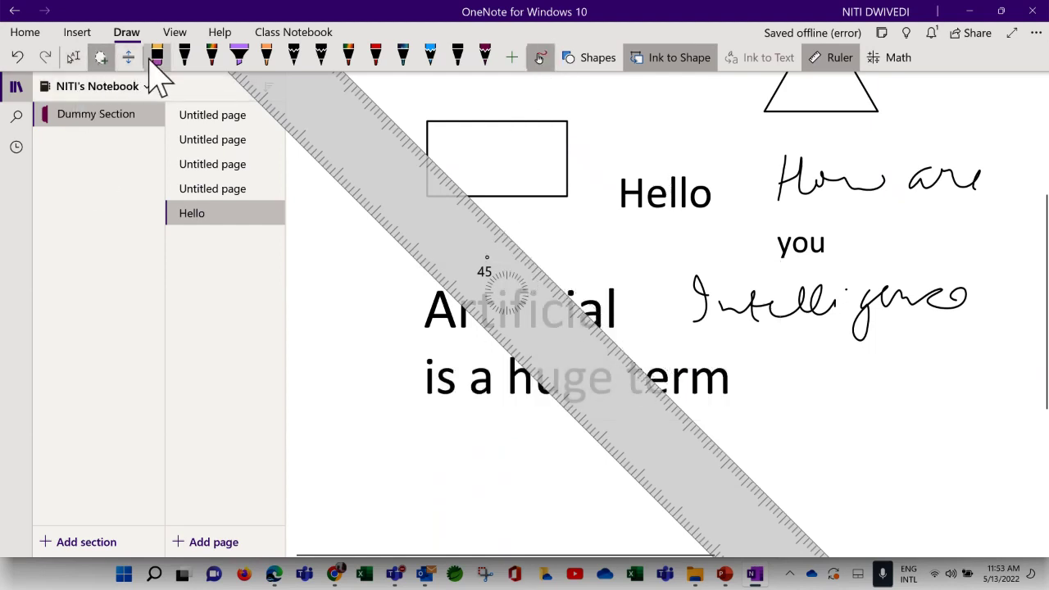
left_click(74, 58)
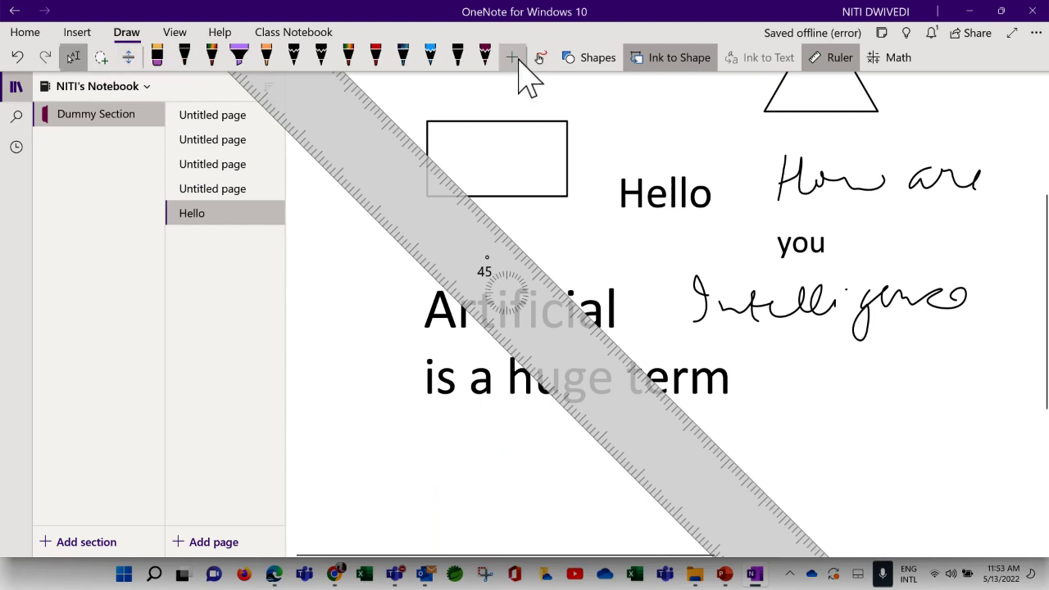
left_click(515, 58)
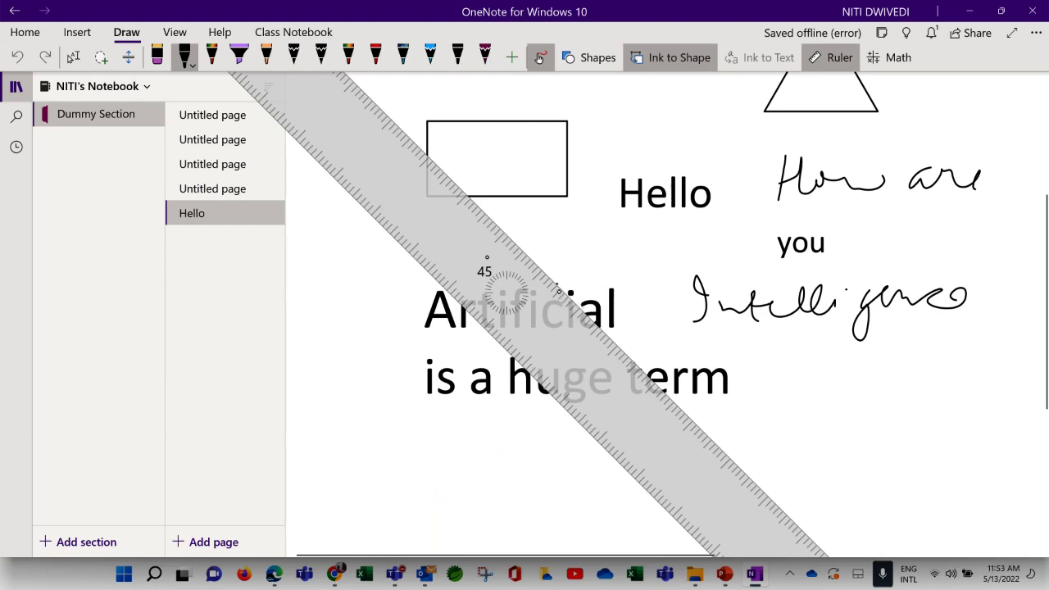
Step: Draw two crossing straight lines along the moved and rotated ruler, then hide the ruler
left_click_drag(506, 289, 421, 398)
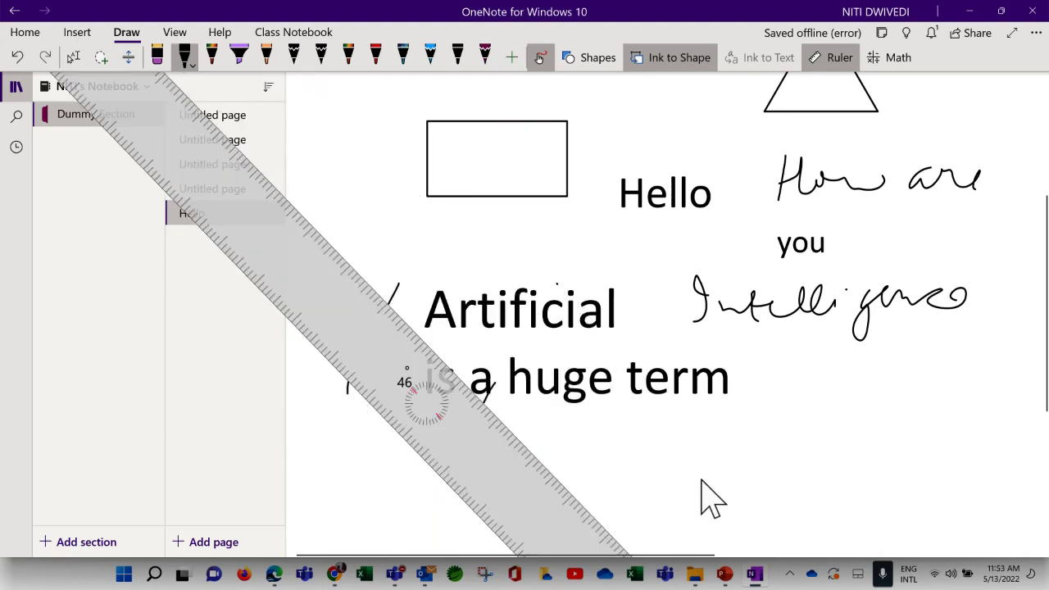
left_click_drag(363, 276, 618, 539)
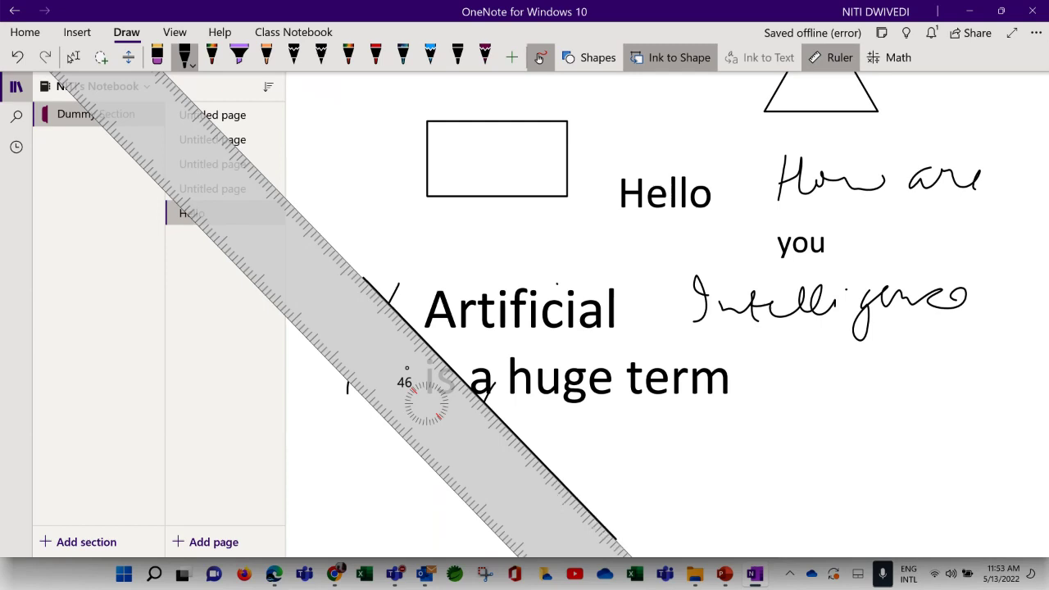
left_click_drag(328, 246, 720, 425)
left_click_drag(401, 541, 752, 358)
mouse_move(593, 487)
left_mouse_down()
mouse_move(585, 484)
mouse_move(670, 534)
left_mouse_up()
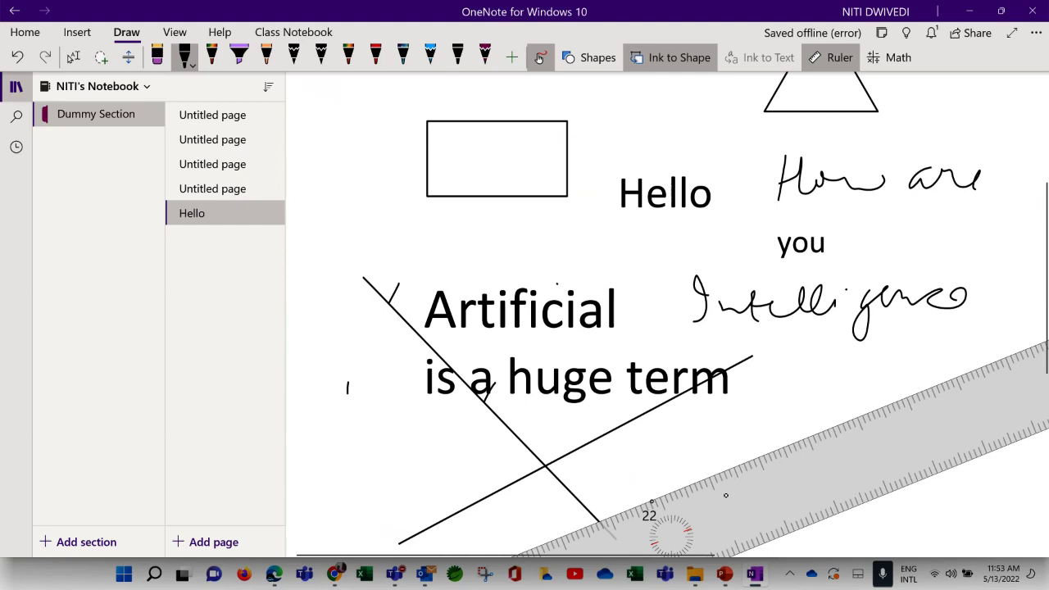
left_click(832, 59)
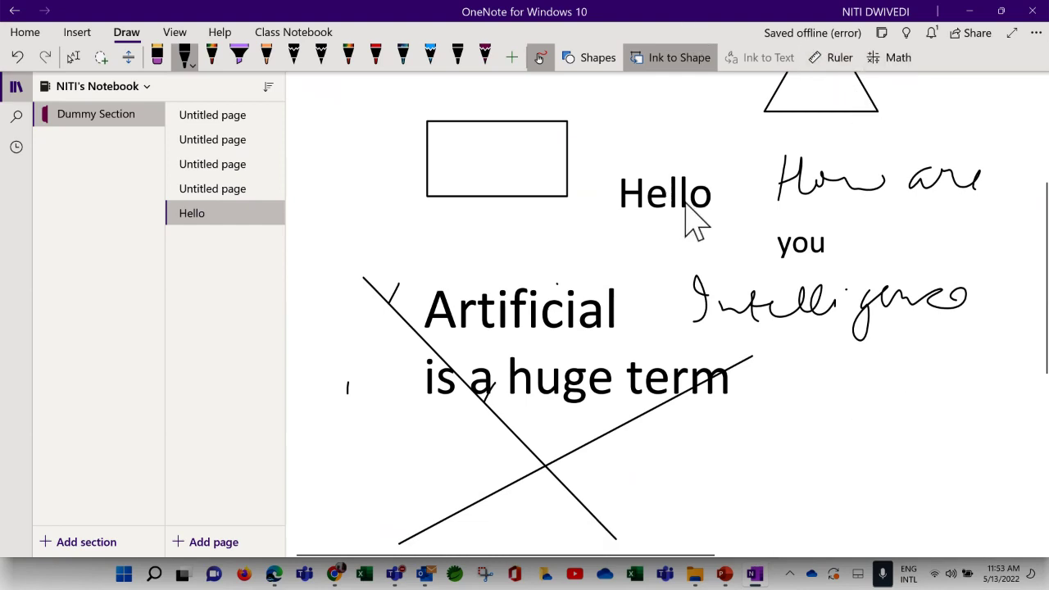
Step: Open the Math pane, pick a pen, and handwrite x²+y²=34 beneath the crossed lines
left_click(898, 57)
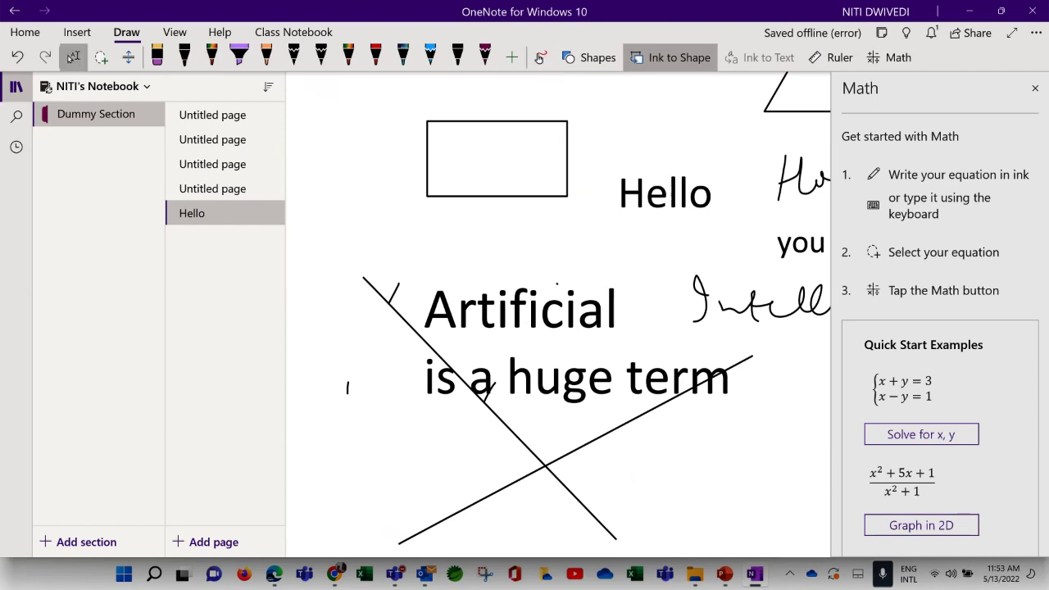
left_click(511, 57)
left_click(540, 57)
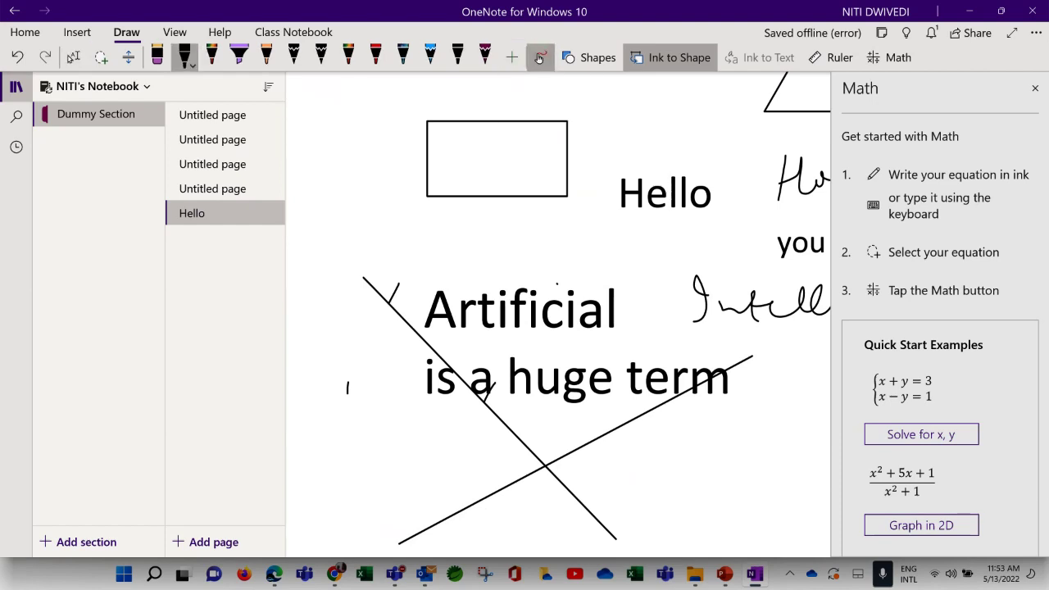
mouse_move(617, 483)
left_mouse_down()
mouse_move(639, 494)
mouse_move(681, 482)
left_mouse_up()
left_click_drag(674, 441, 705, 450)
mouse_move(698, 474)
left_mouse_down()
mouse_move(725, 473)
mouse_move(712, 488)
mouse_move(749, 456)
mouse_move(734, 501)
left_mouse_up()
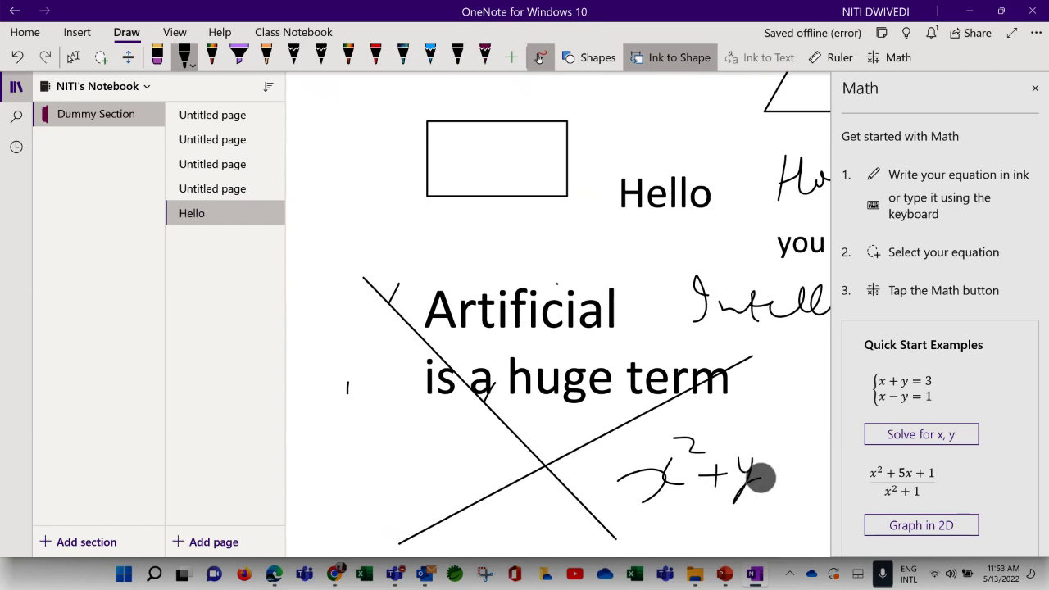
mouse_move(753, 423)
left_mouse_down()
mouse_move(817, 464)
mouse_move(815, 478)
mouse_move(859, 480)
mouse_move(848, 483)
left_mouse_up()
left_click(1035, 88)
left_click_drag(885, 442, 902, 484)
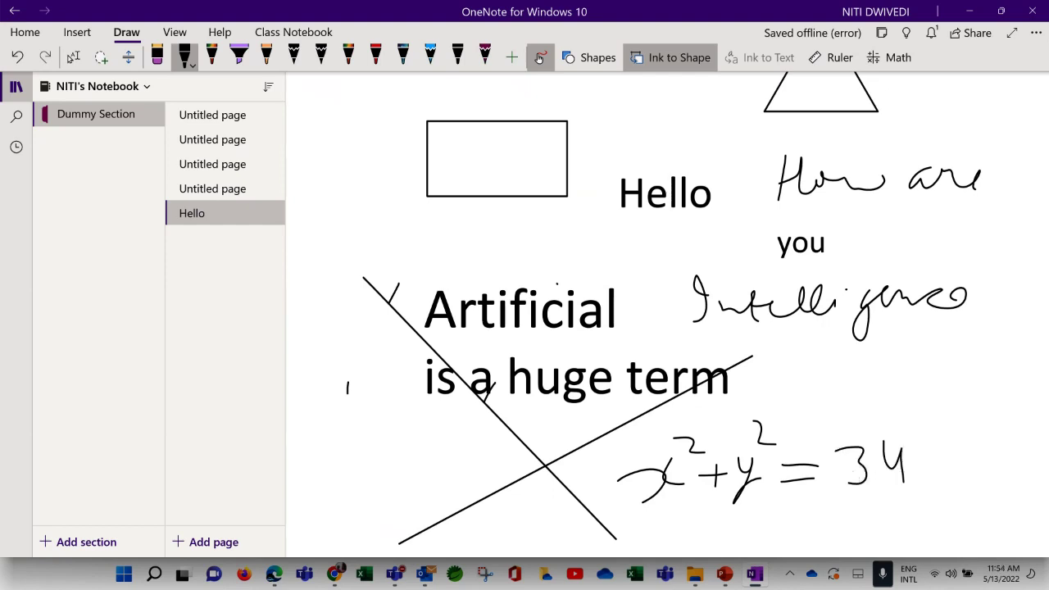
left_click(101, 58)
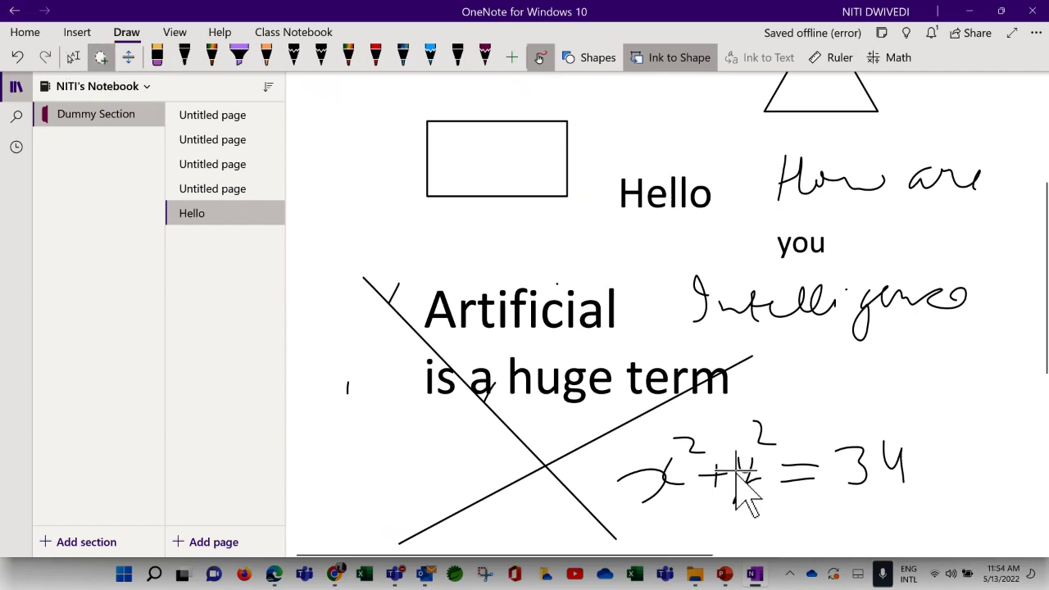
mouse_move(954, 538)
left_mouse_down()
mouse_move(824, 402)
mouse_move(619, 450)
mouse_move(567, 502)
left_mouse_up()
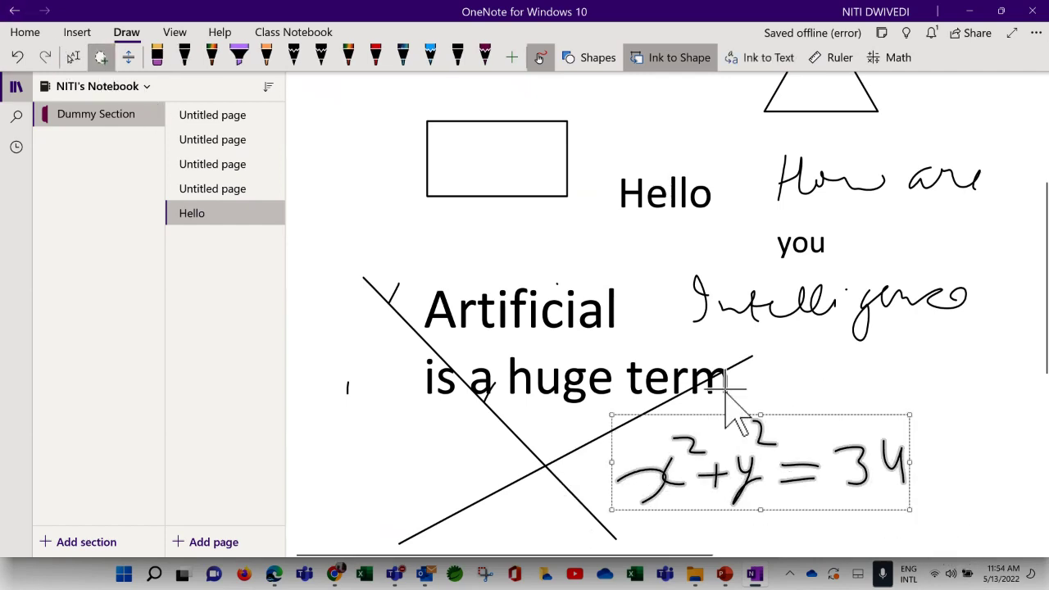
left_click(886, 59)
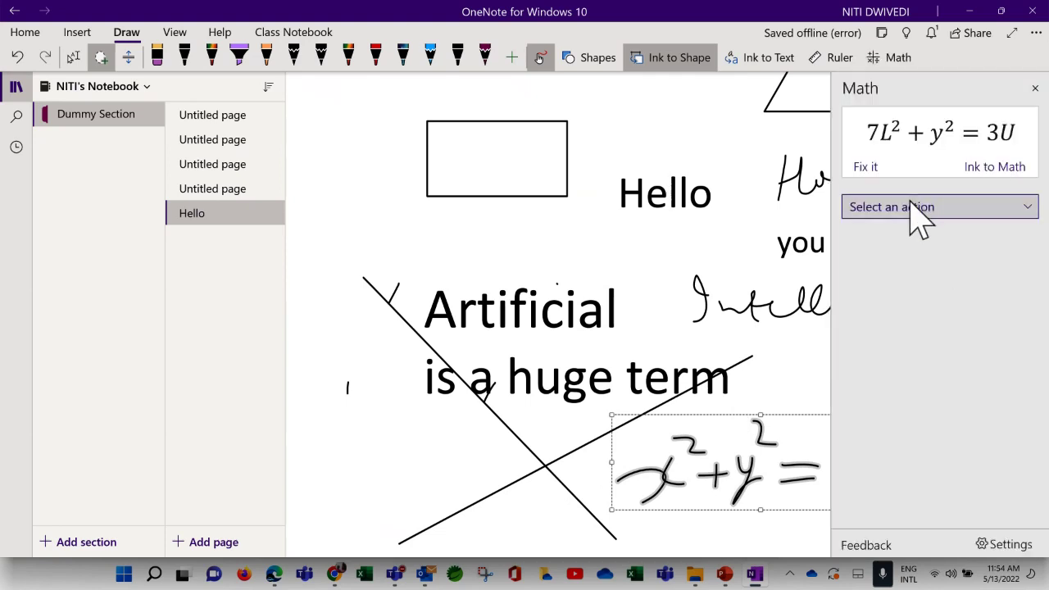
left_click(930, 209)
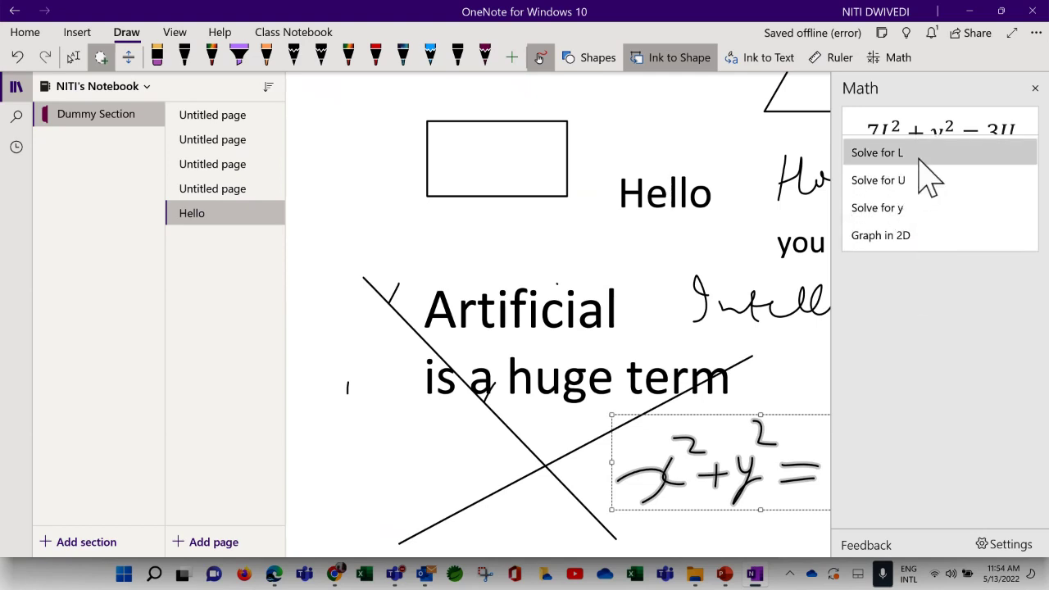
left_click(906, 208)
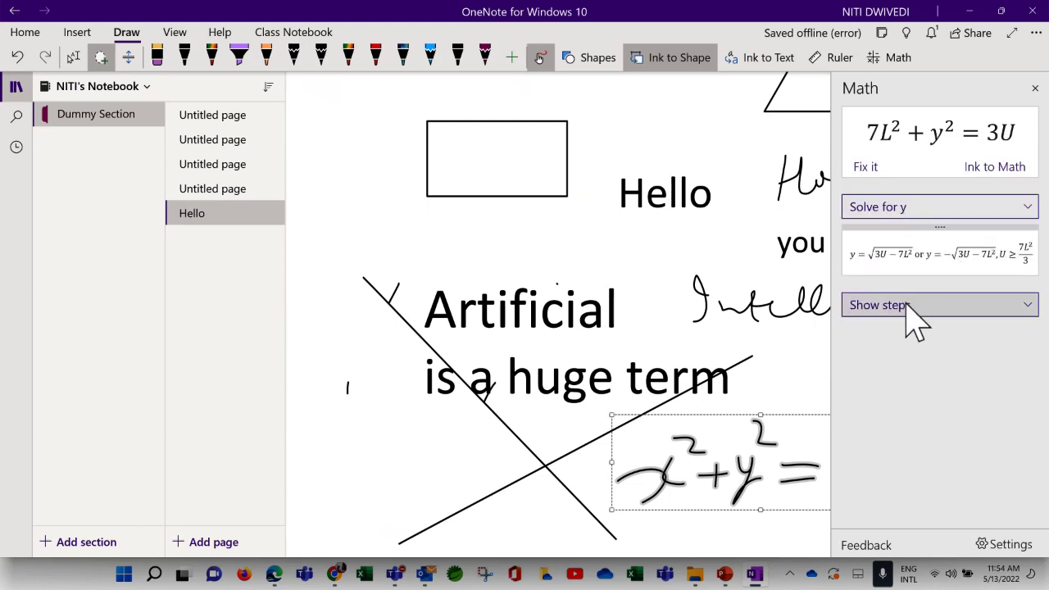
left_click(909, 305)
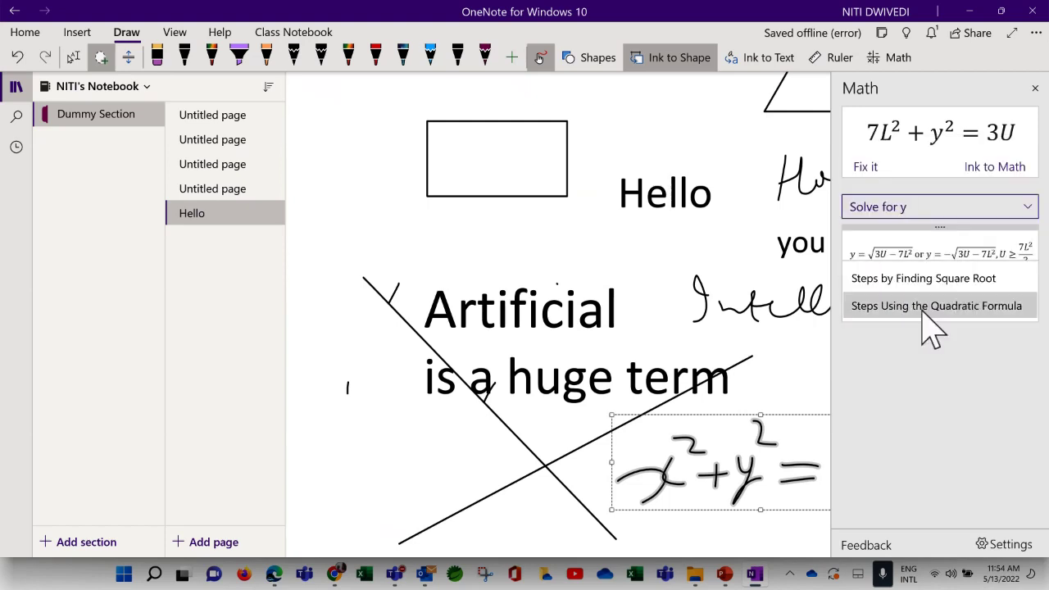
left_click(925, 312)
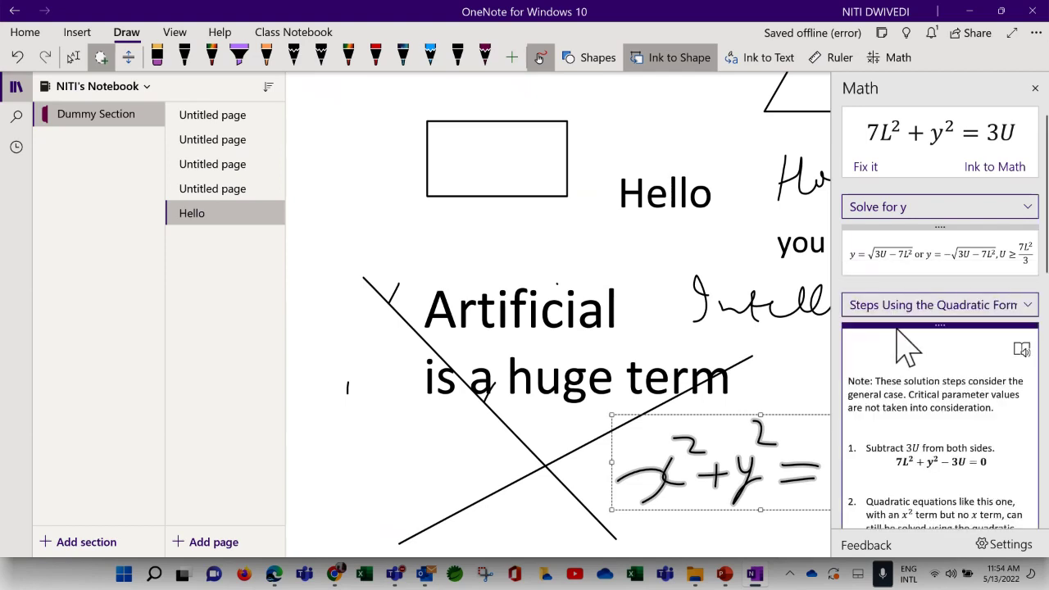
scroll(946, 440, "down", 2)
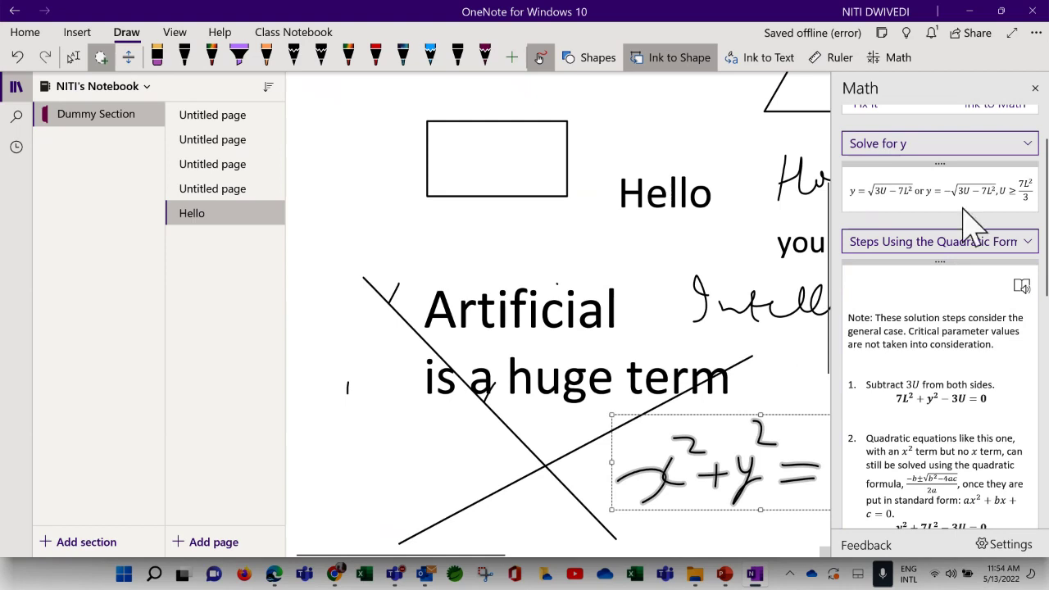
left_click(1035, 88)
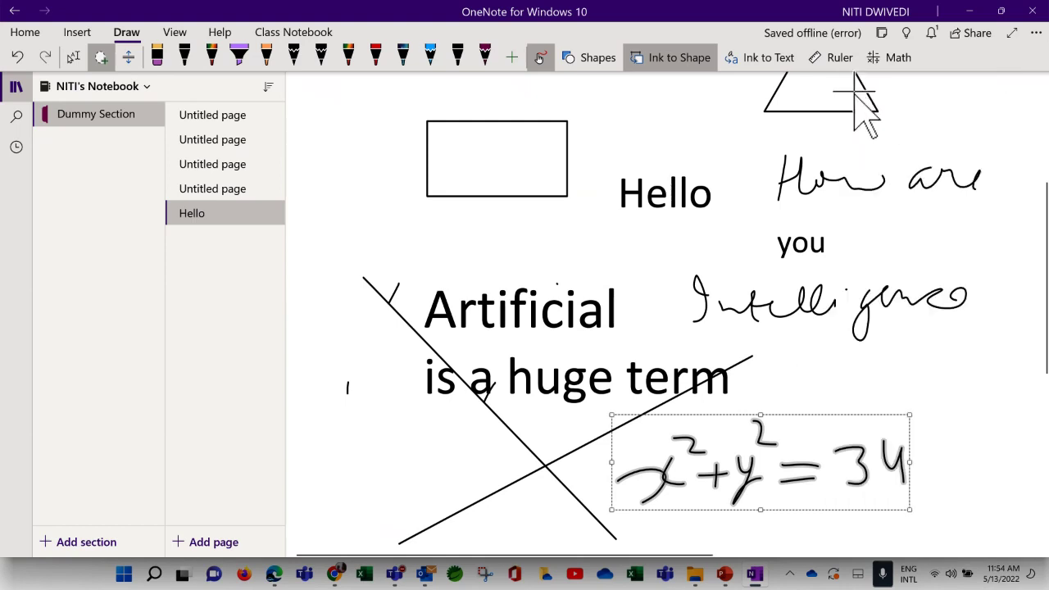
Step: Convert the handwritten equation to typed math with Ink to Math, then minimize OneNote
left_click(894, 59)
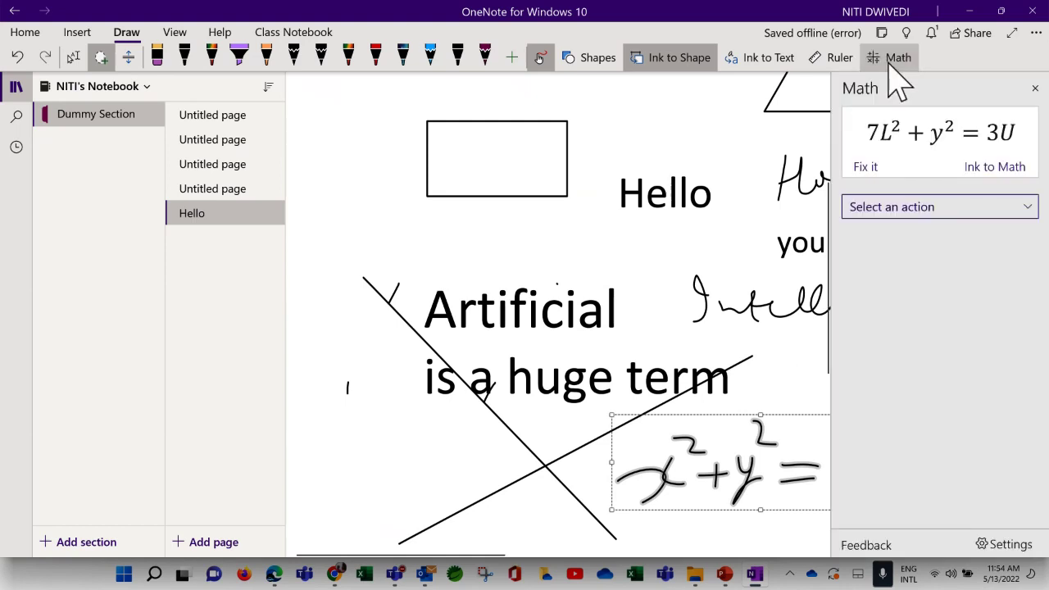
left_click(994, 168)
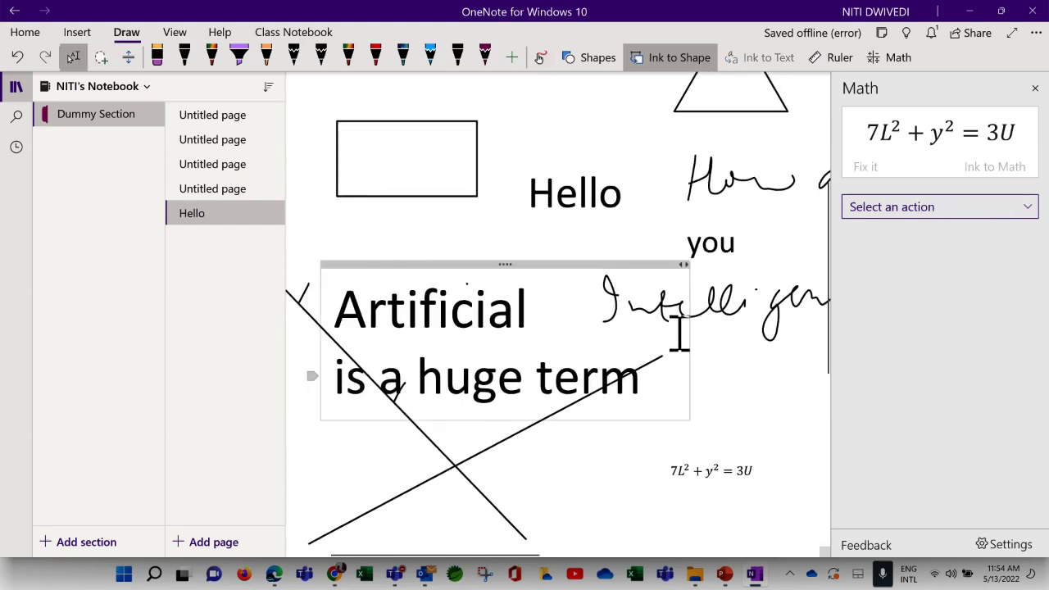
left_click(966, 12)
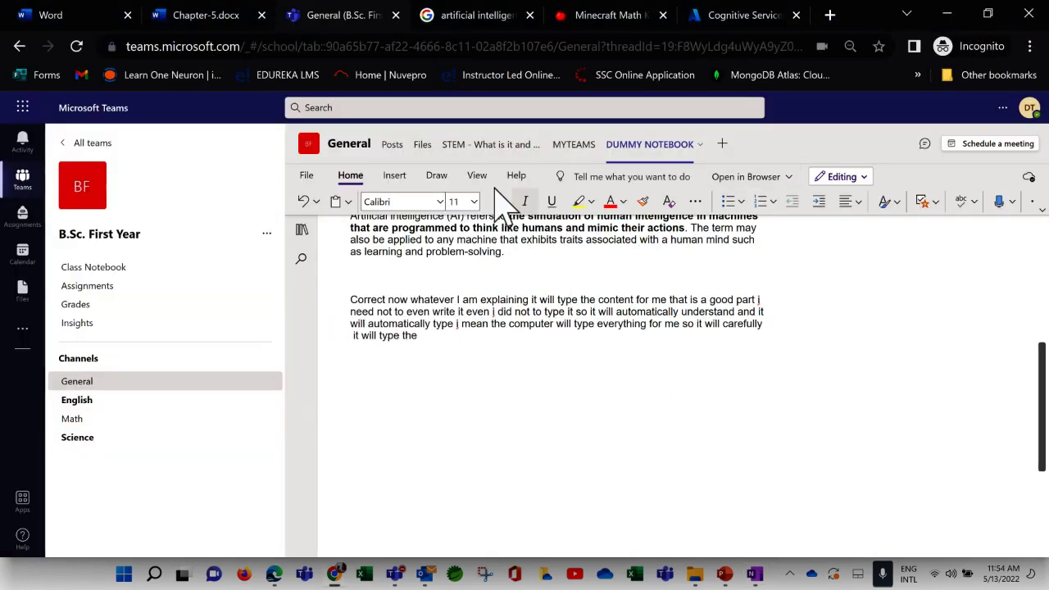
Step: On the Teams notebook's Draw tab, open and close the Maths pane, then select the pen
left_click(433, 181)
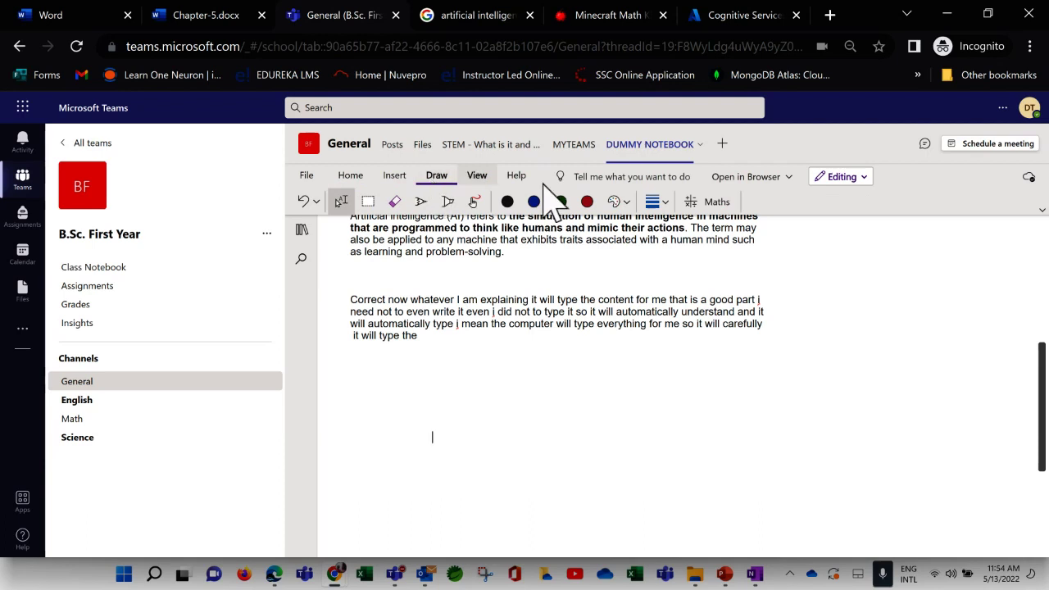
left_click(711, 205)
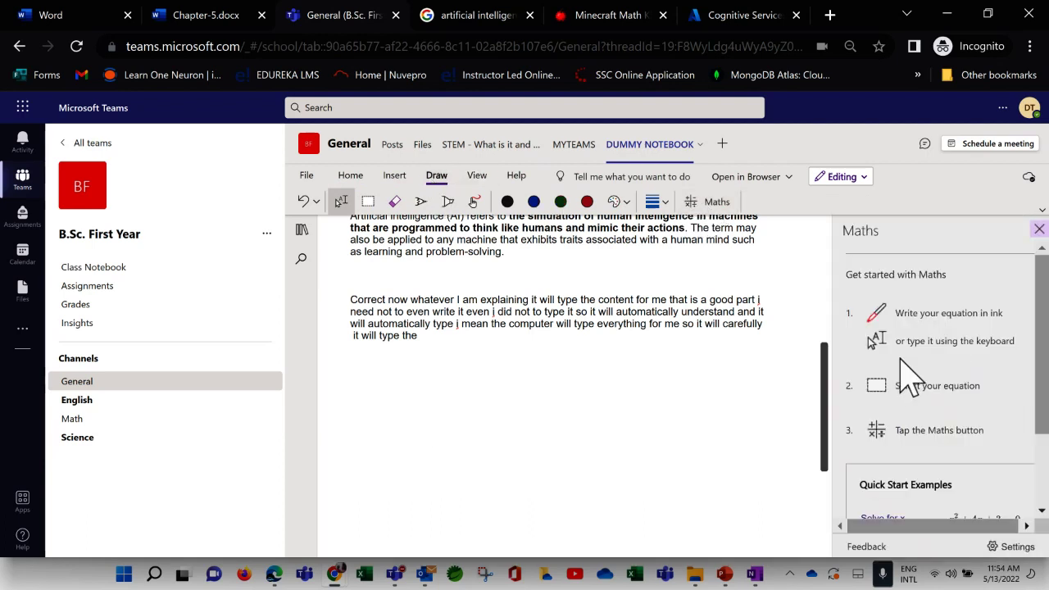
left_click(1039, 228)
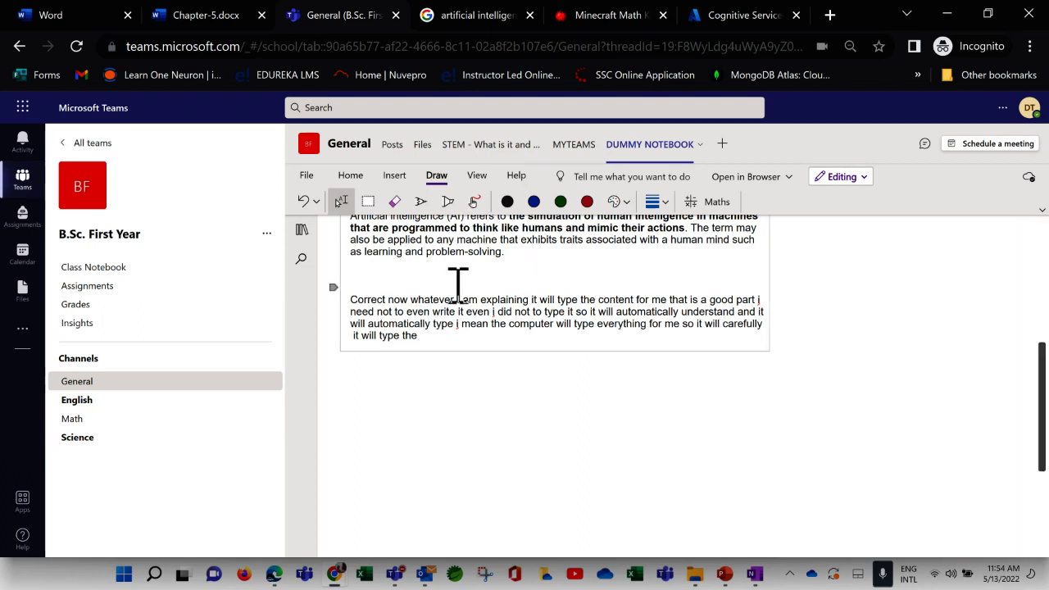
left_click(473, 203)
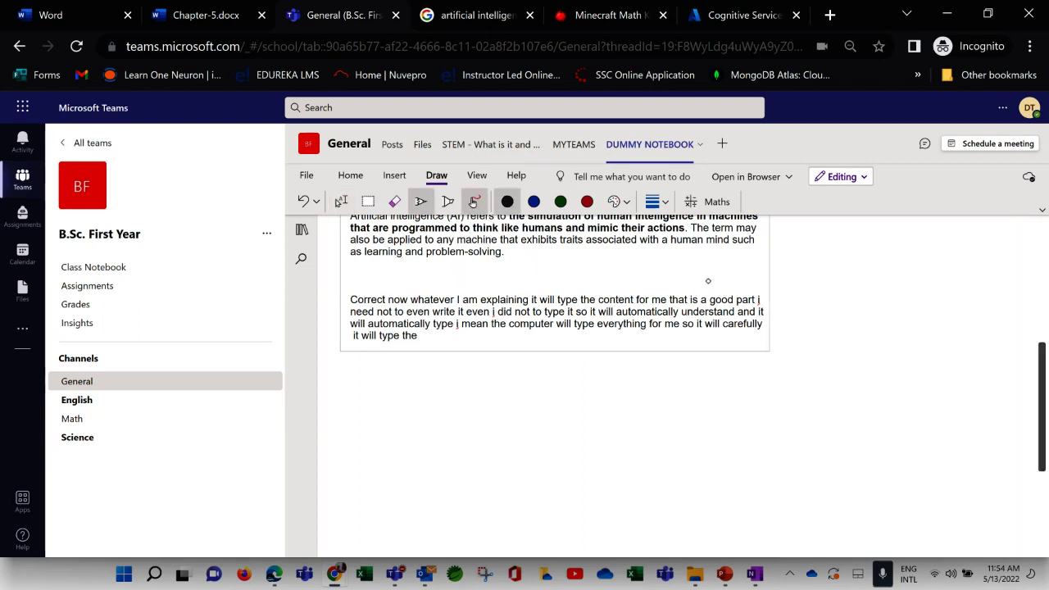
Step: Ink a 10/10 score beside the tick and write and underline 'feedback' below the paragraph
left_click(427, 204)
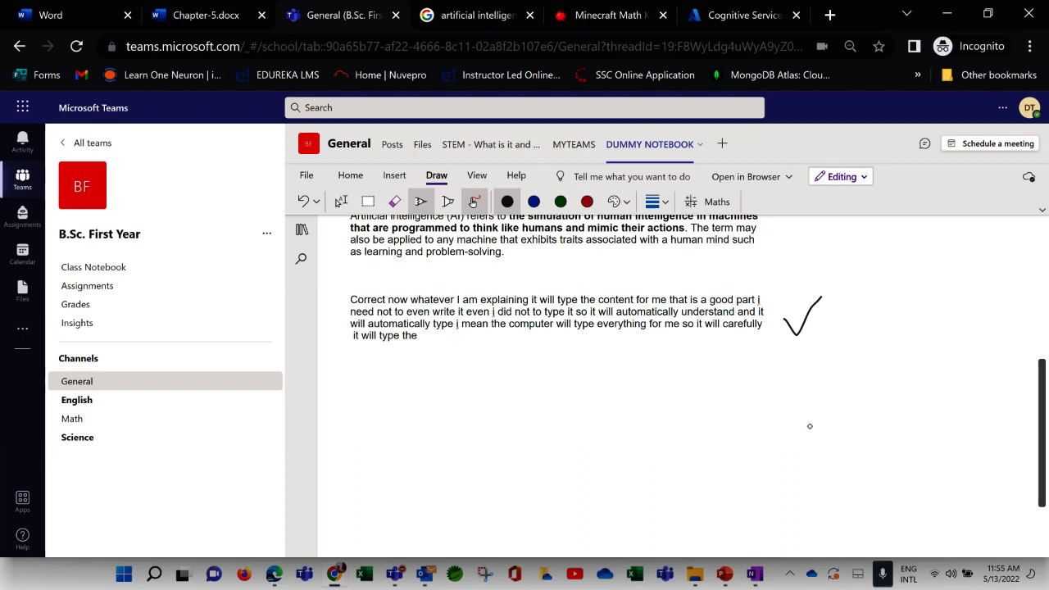
left_click_drag(840, 346, 847, 398)
left_click_drag(874, 354, 878, 361)
left_click_drag(803, 362, 885, 324)
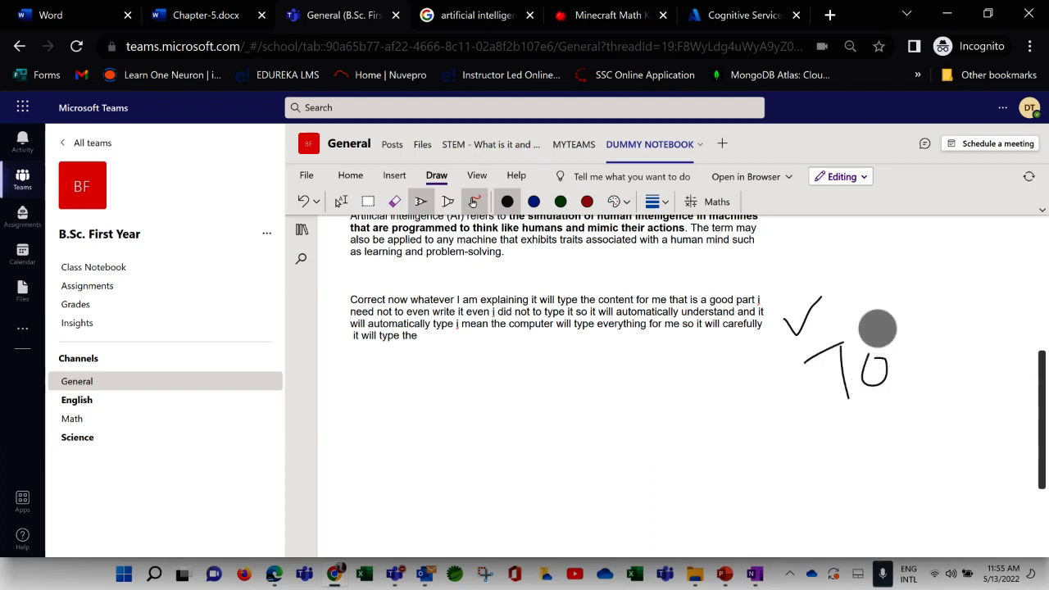
mouse_move(830, 295)
left_mouse_down()
mouse_move(833, 336)
mouse_move(856, 292)
mouse_move(796, 346)
mouse_move(857, 257)
left_mouse_up()
mouse_move(444, 393)
left_mouse_down()
mouse_move(461, 433)
mouse_move(475, 417)
mouse_move(534, 409)
mouse_move(540, 395)
mouse_move(639, 362)
mouse_move(666, 373)
left_mouse_up()
left_click_drag(528, 461, 658, 400)
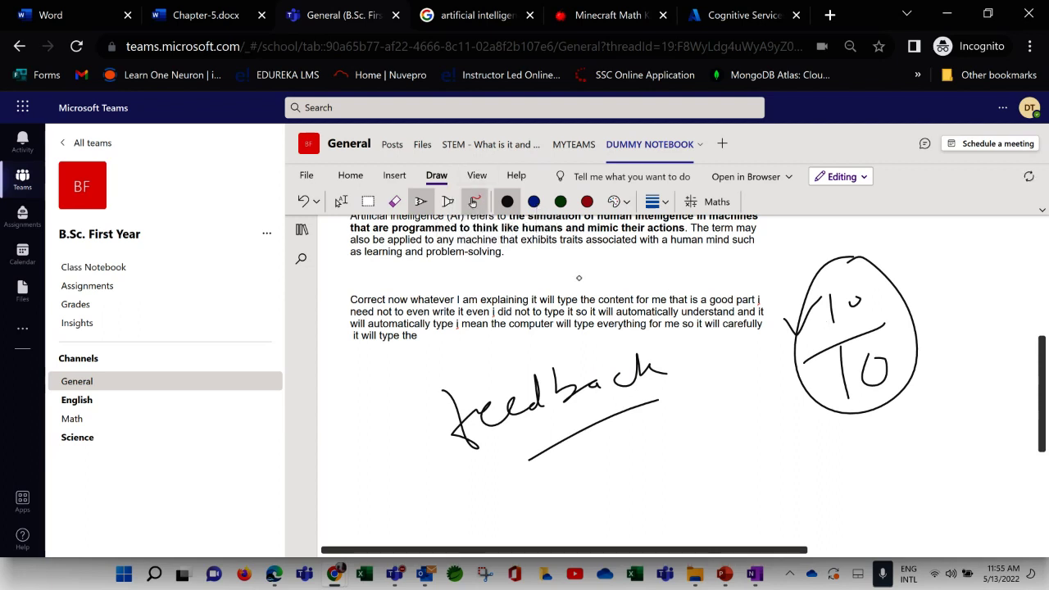
Step: Toggle between typing and the pen, then switch to the Chapter-5.docx tab's Sun and Earth heading
left_click(473, 202)
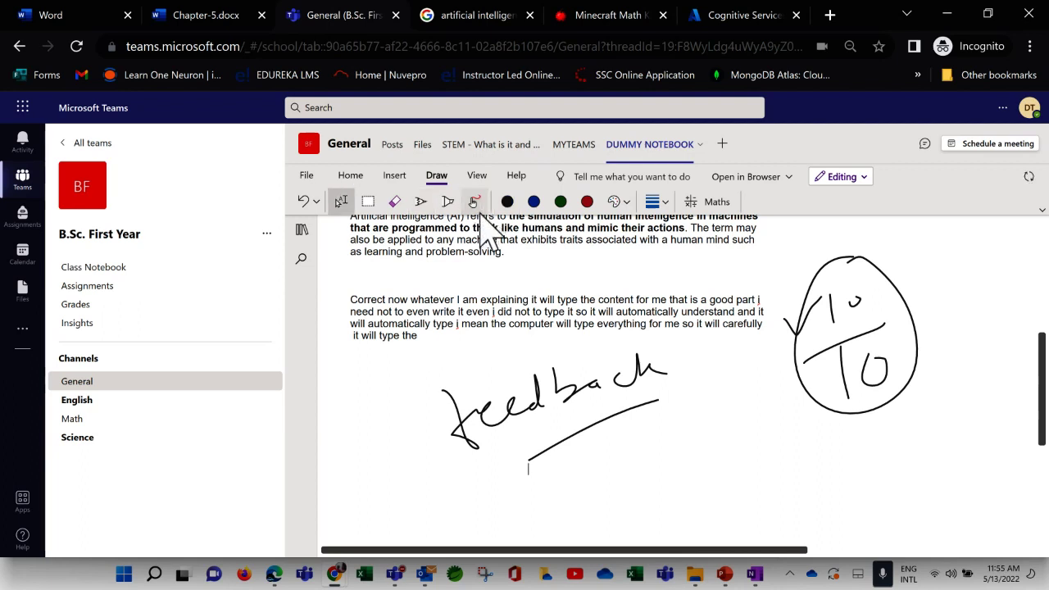
left_click(420, 202)
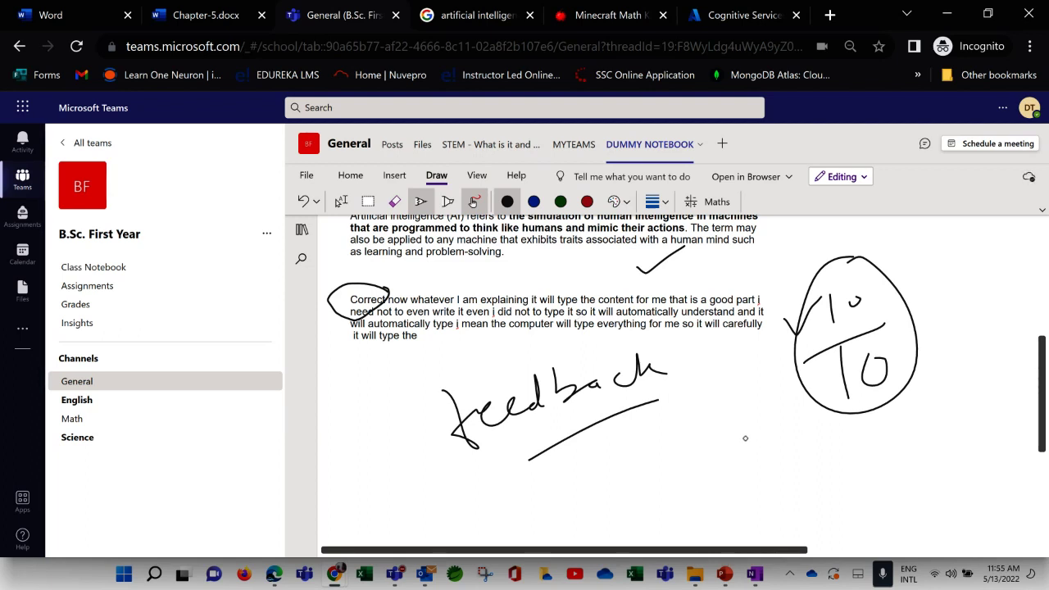
left_click(197, 15)
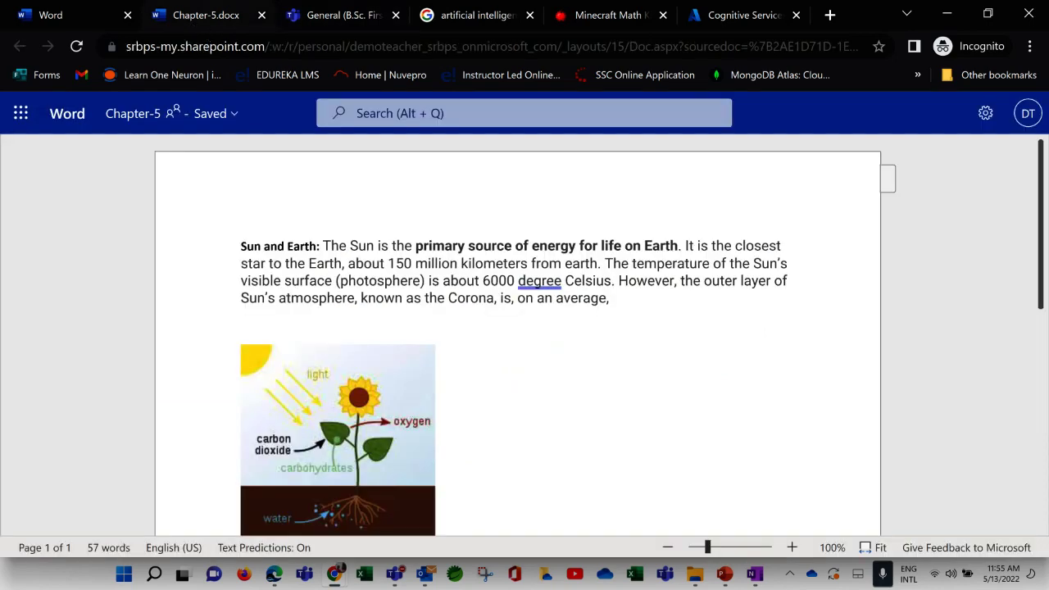
left_click(277, 240)
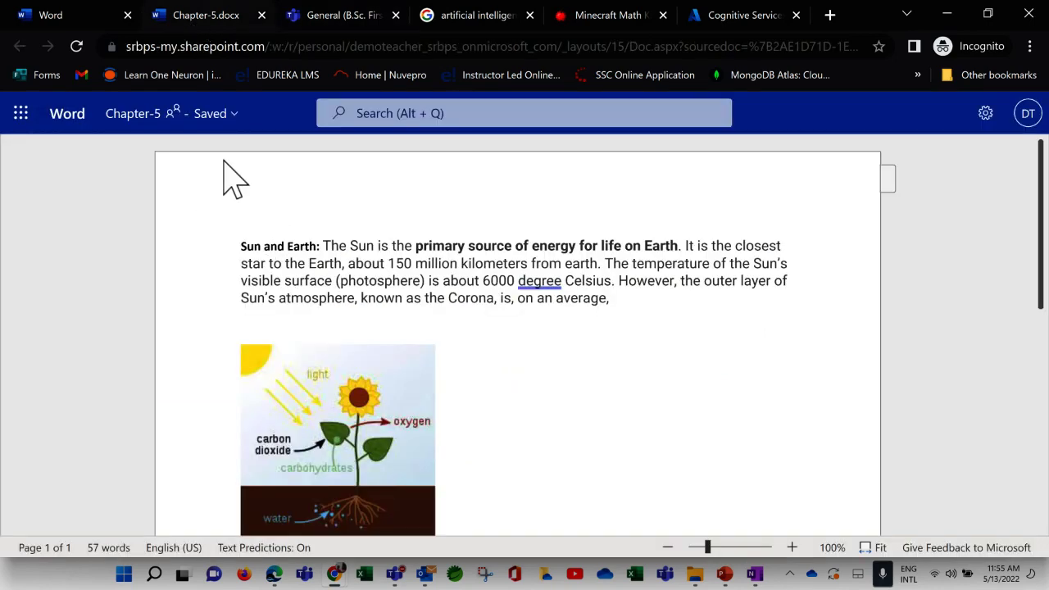
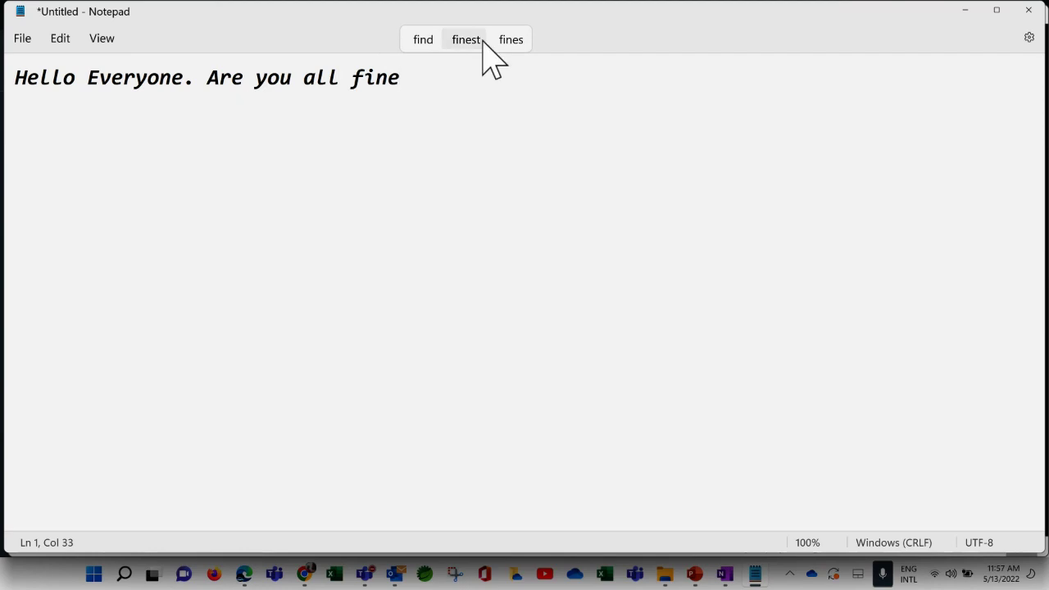
Step: Remove the stray letter and insert a computer emoji on a new line below the greeting
type("c")
key("BackSpace")
key("Return")
type("computer")
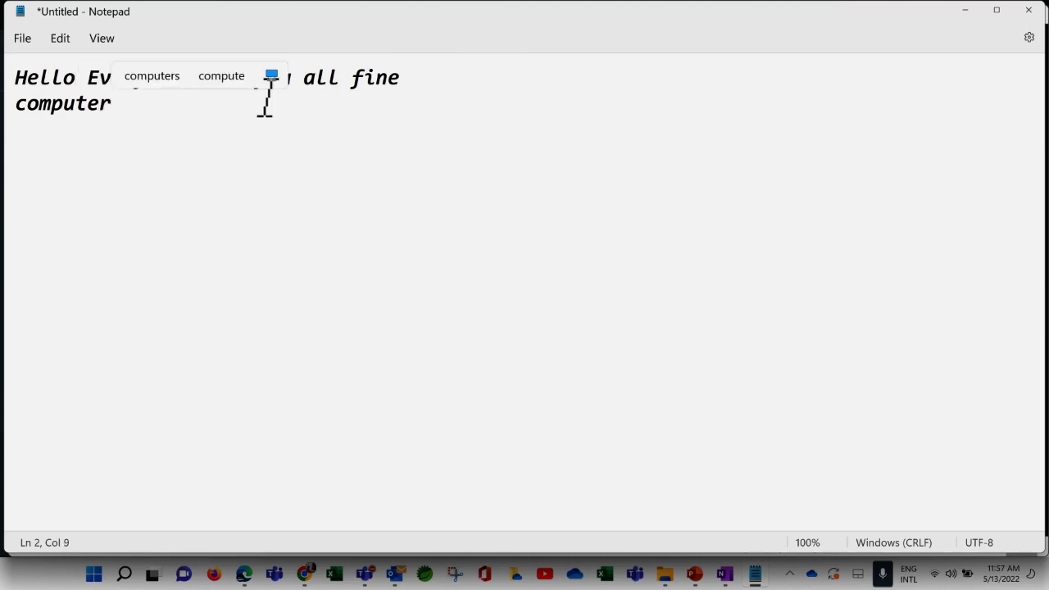
left_click(272, 77)
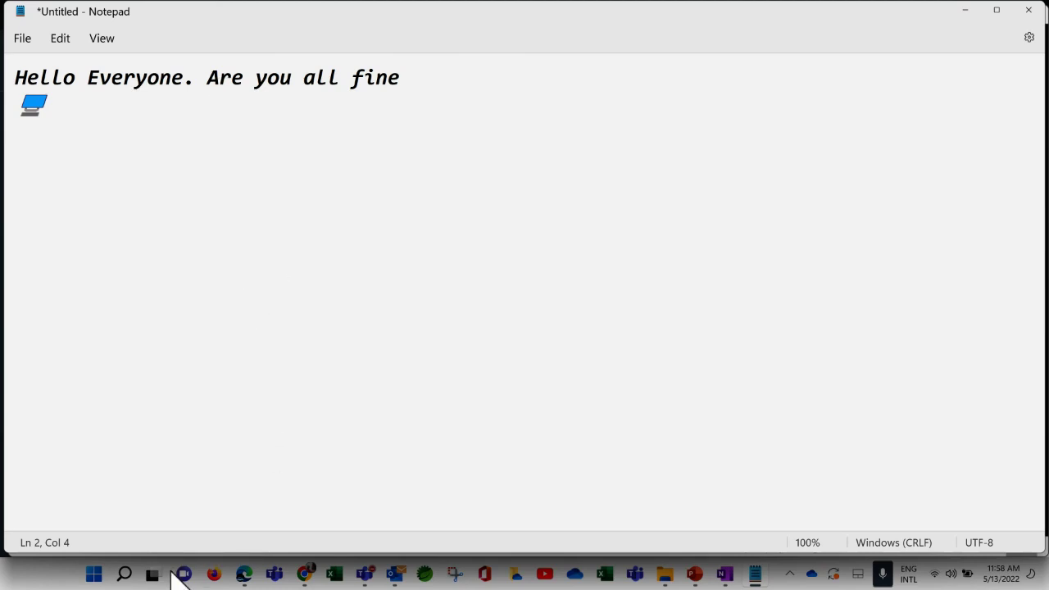
Step: Launch the Settings app by searching Start for 'sett'
left_click(94, 575)
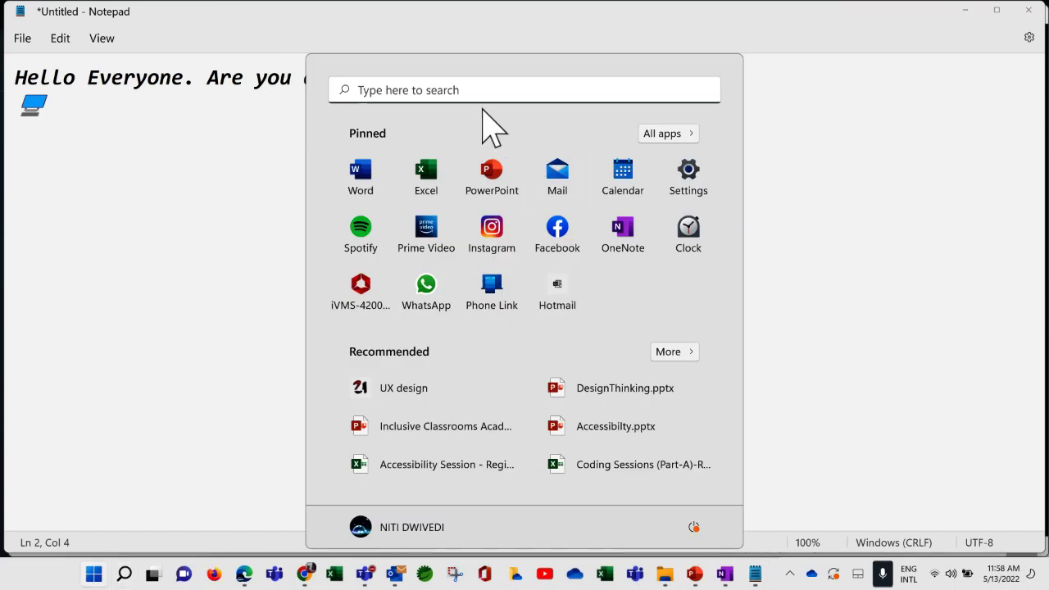
left_click(434, 90)
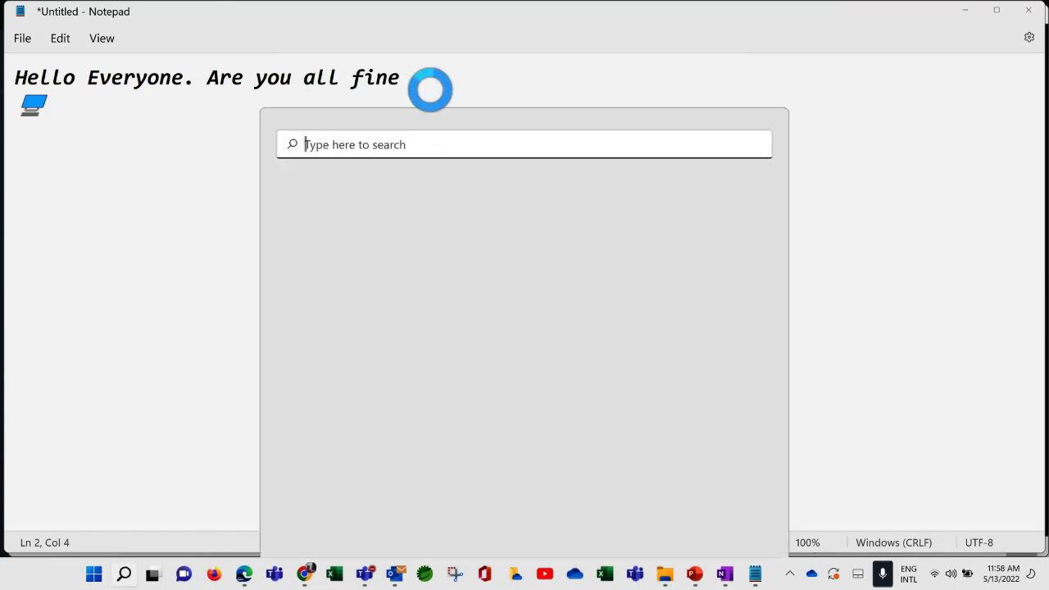
type("settings")
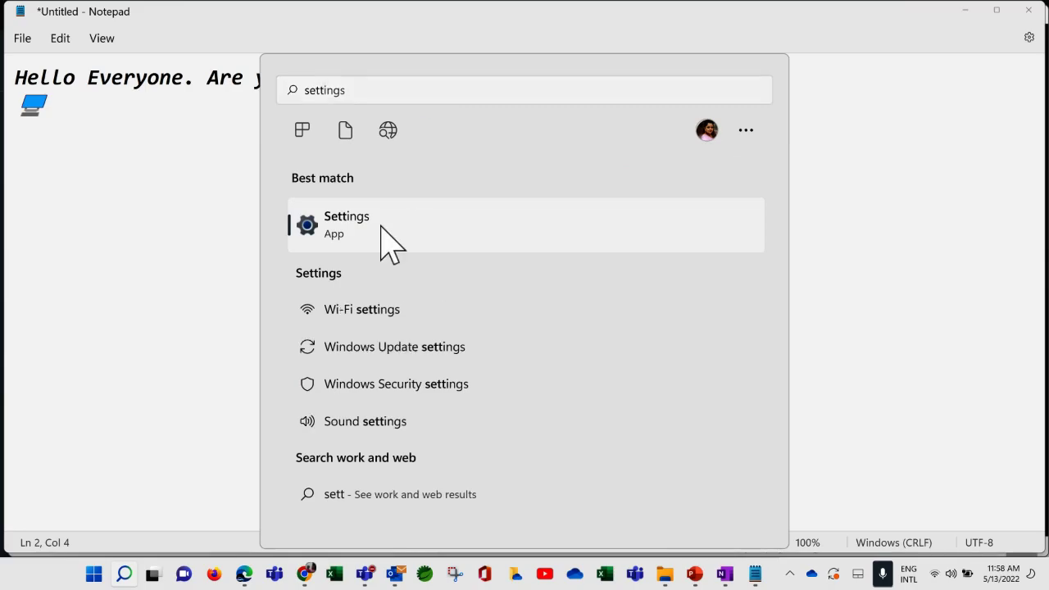
left_click(390, 244)
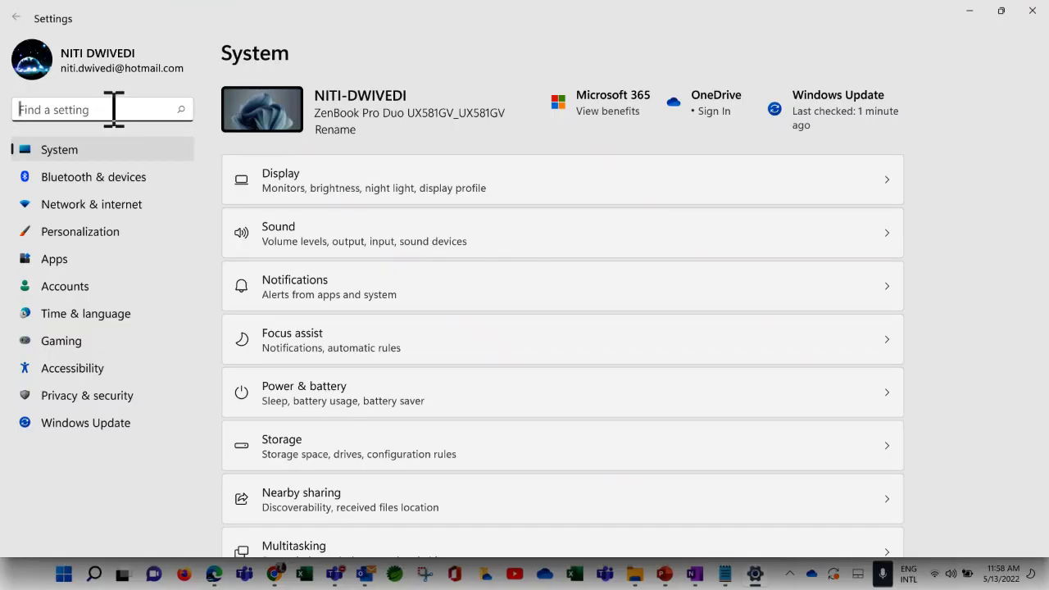
Step: Find the text suggestions typing settings and turn on multilingual text suggestions
type("tex")
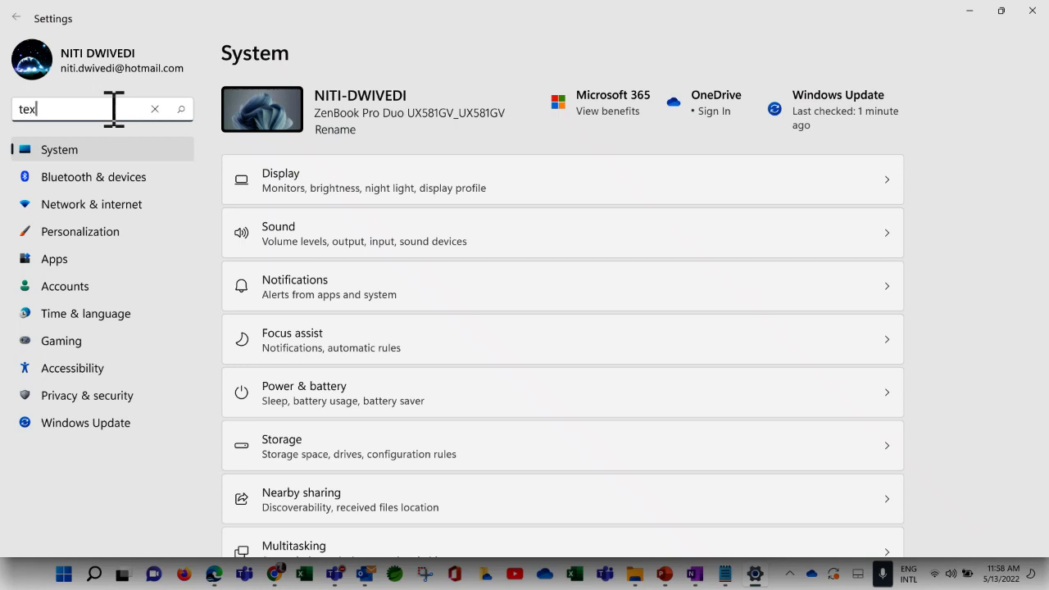
type("t su")
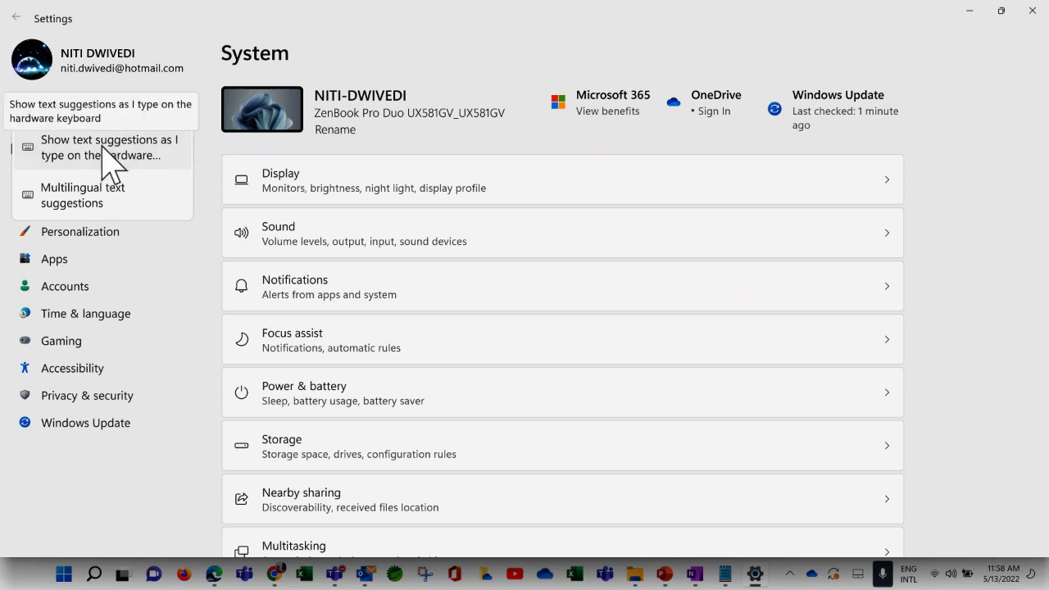
left_click(103, 149)
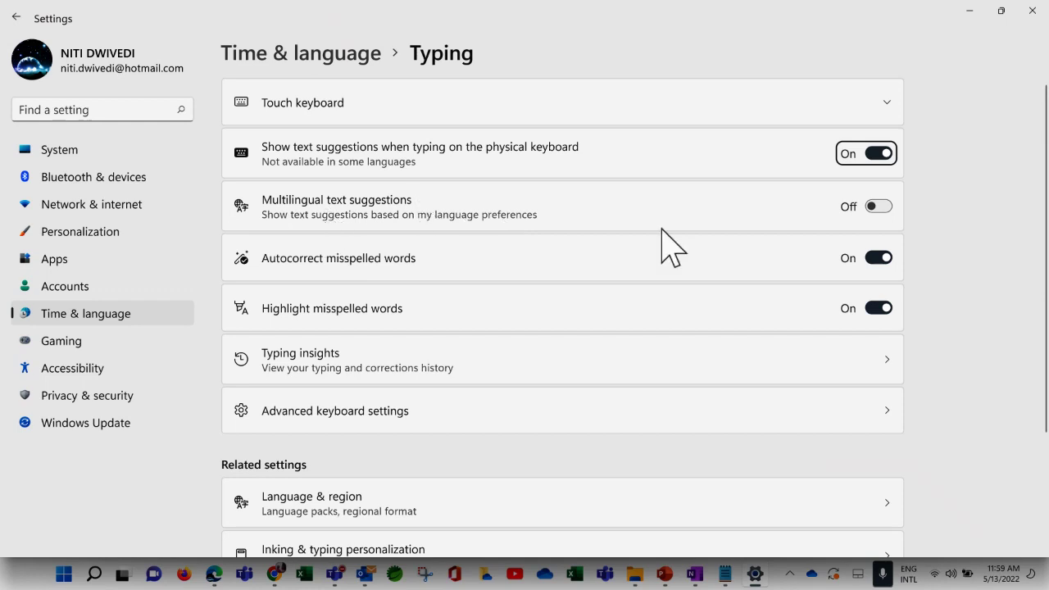
left_click(883, 208)
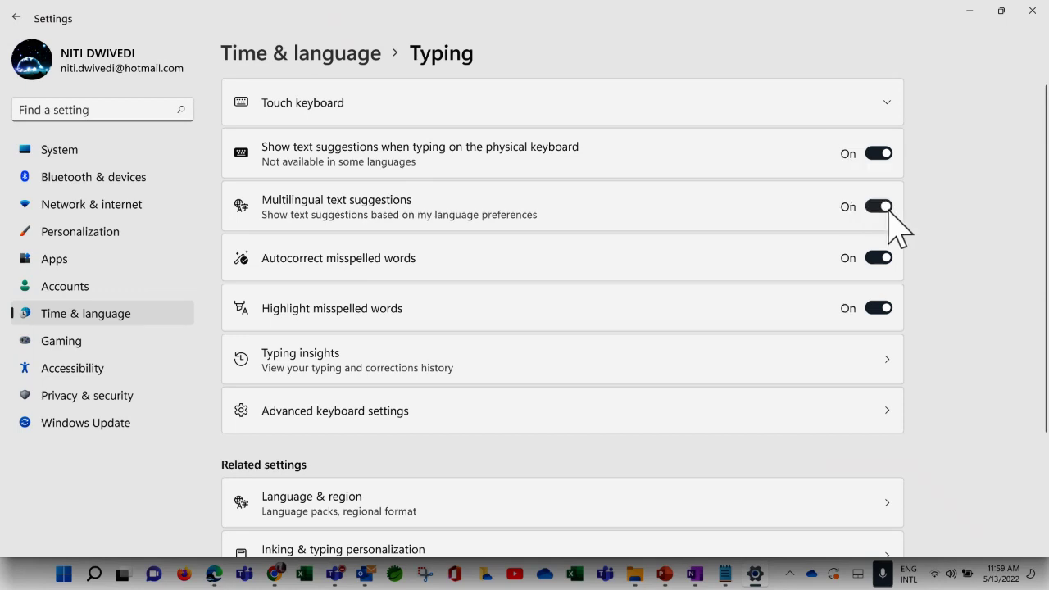
Step: Review the available keyboard layouts, then bring Notepad back to the front
left_click(908, 576)
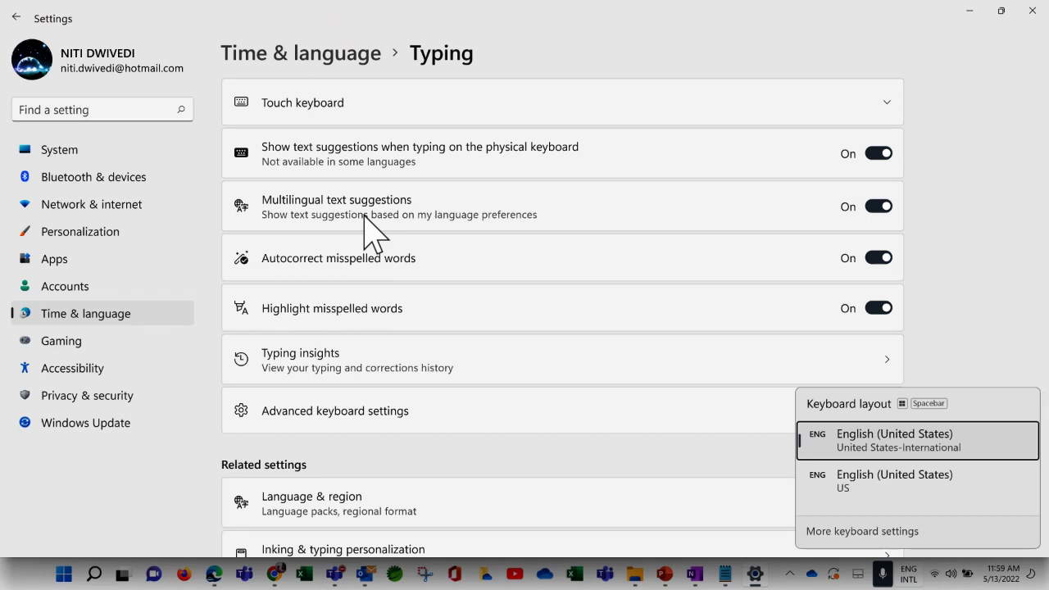
left_click(994, 221)
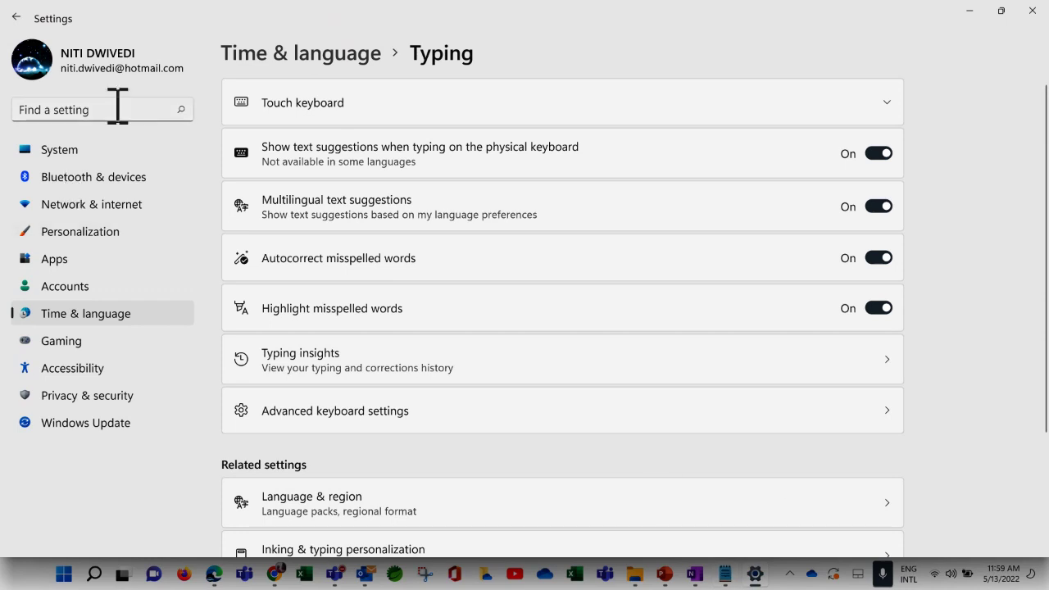
left_click(724, 573)
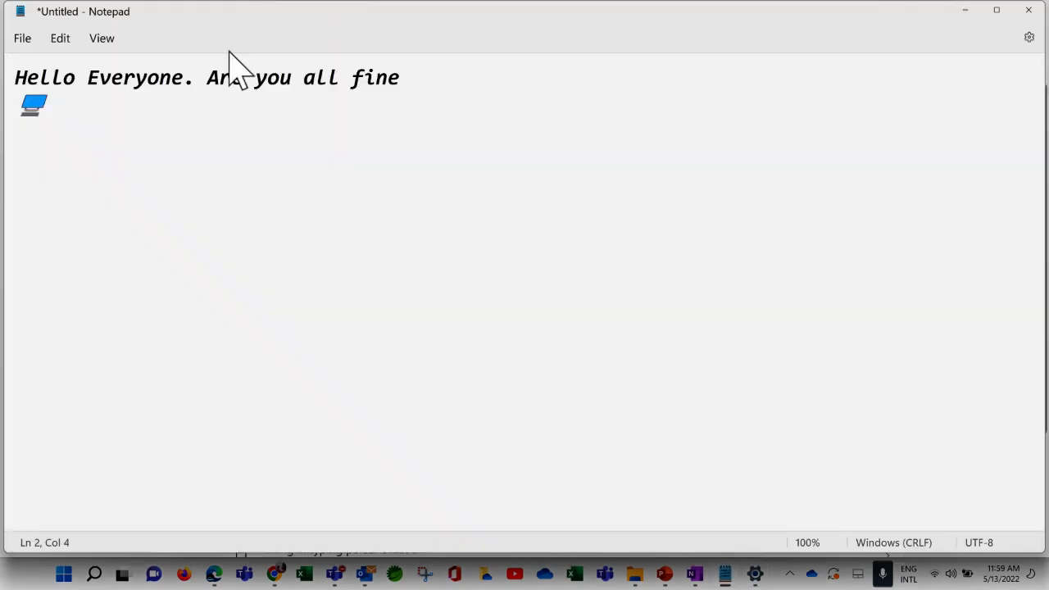
Step: Minimize Notepad to reveal the Settings Typing page
left_click(964, 11)
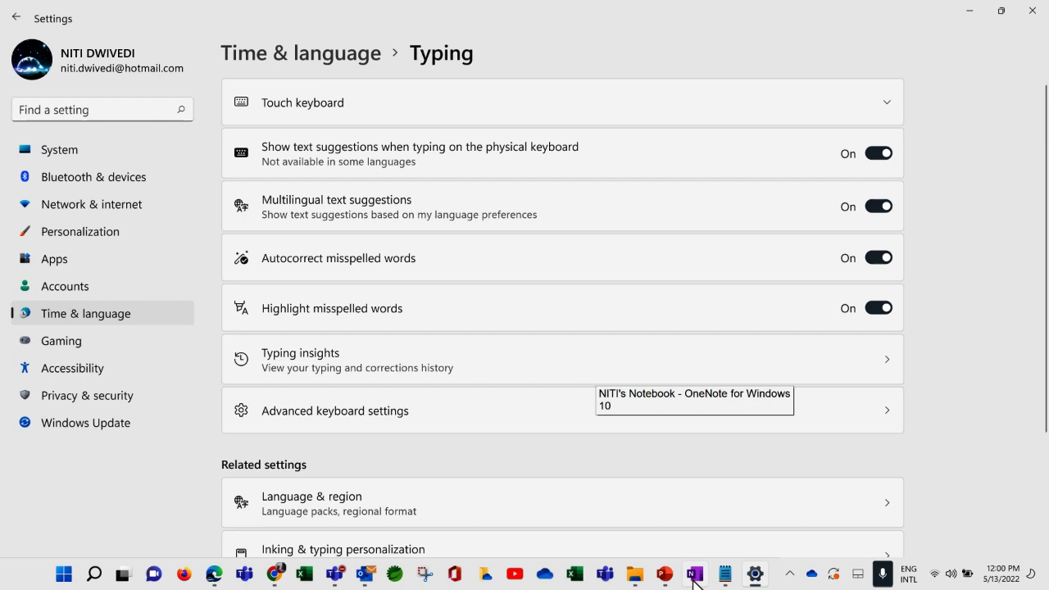
Step: Show OneNote briefly, then switch to Chapter-5.docx in the browser's Word for the web
left_click(694, 574)
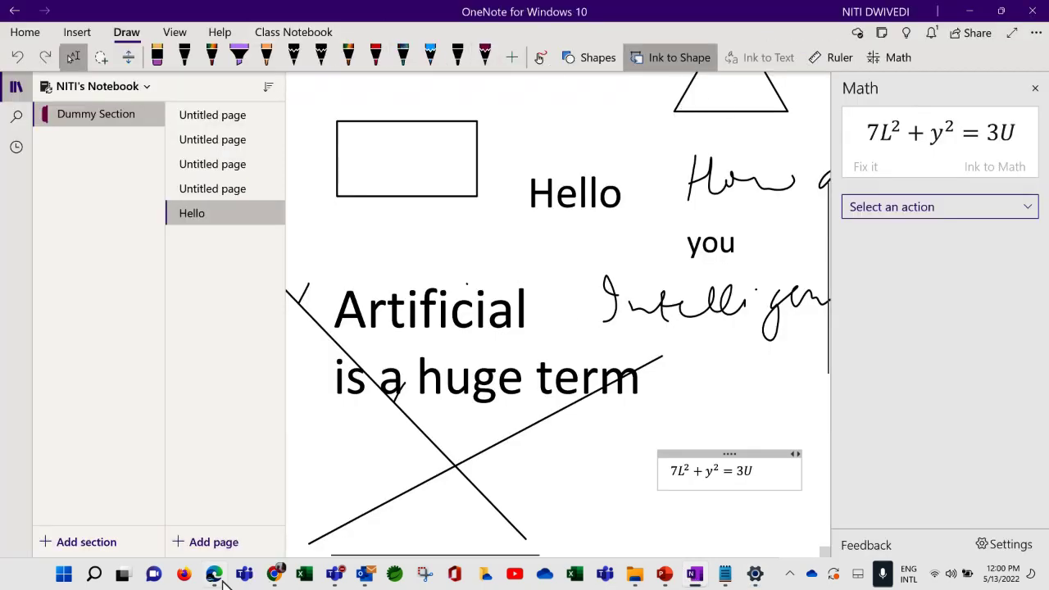
mouse_move(275, 573)
left_click(292, 496)
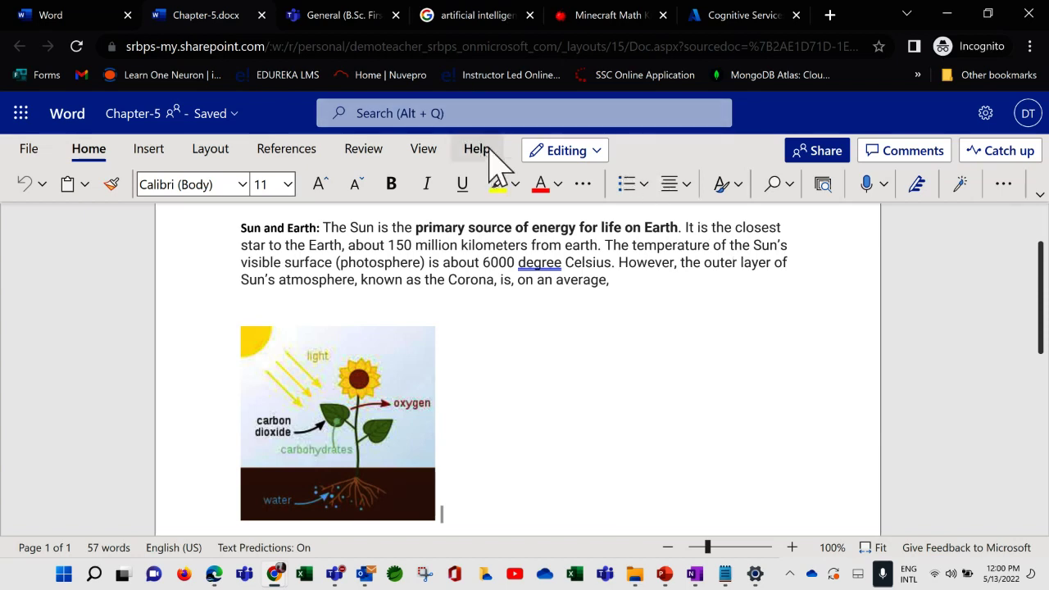
Step: Open the DUMMY NOTEBOOK page in Immersive Reader from the Teams class notebook
left_click(372, 45)
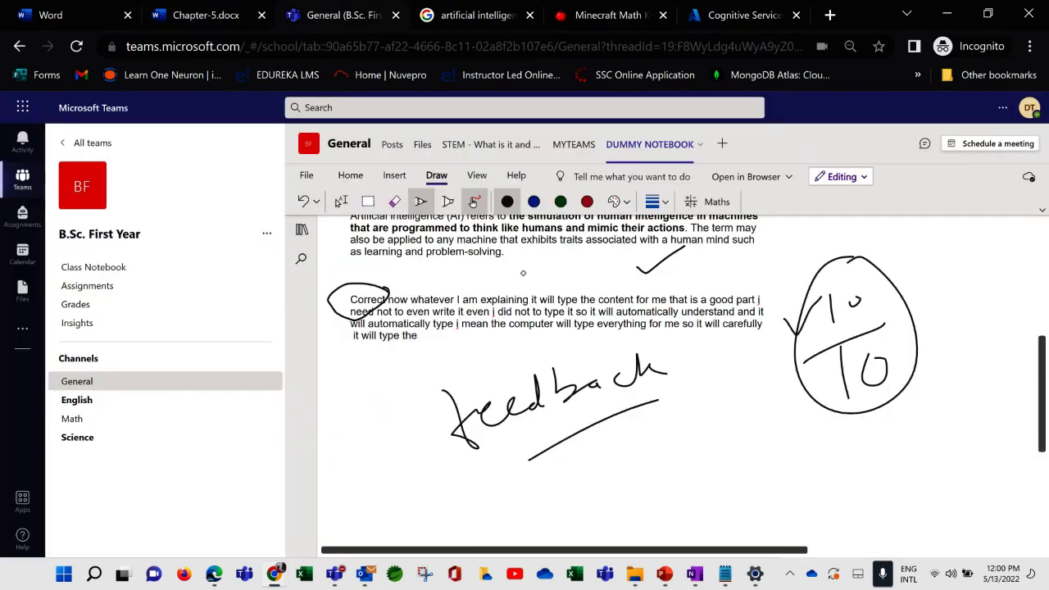
key("Escape")
left_click(490, 307)
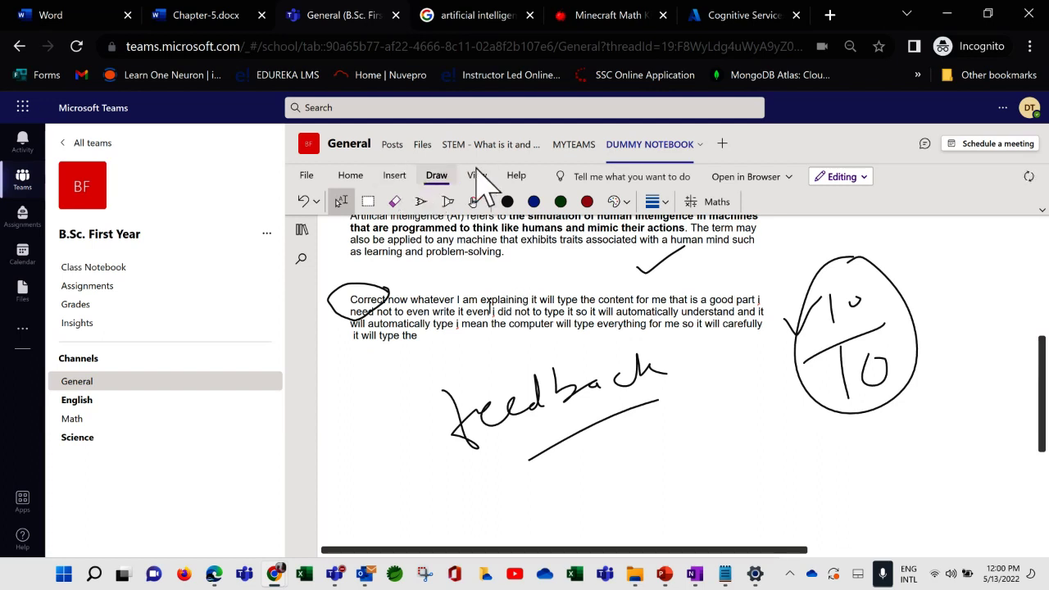
left_click(476, 175)
left_click(358, 202)
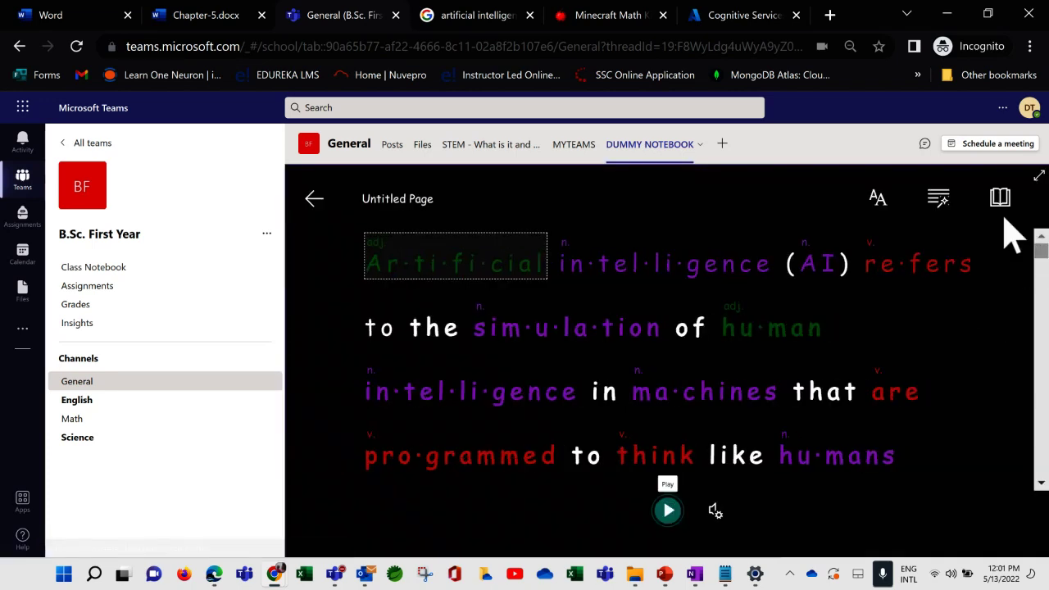
Step: Turn on whole-document translation into Telugu in Reading preferences and close the panel
left_click(875, 205)
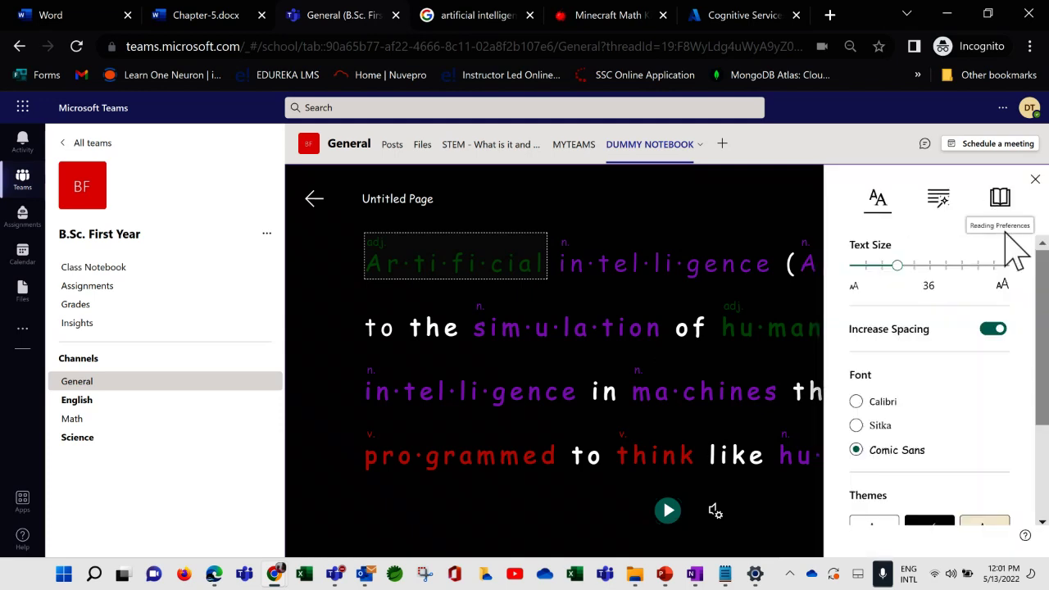
scroll(1011, 287, "down", 3)
left_click(1001, 201)
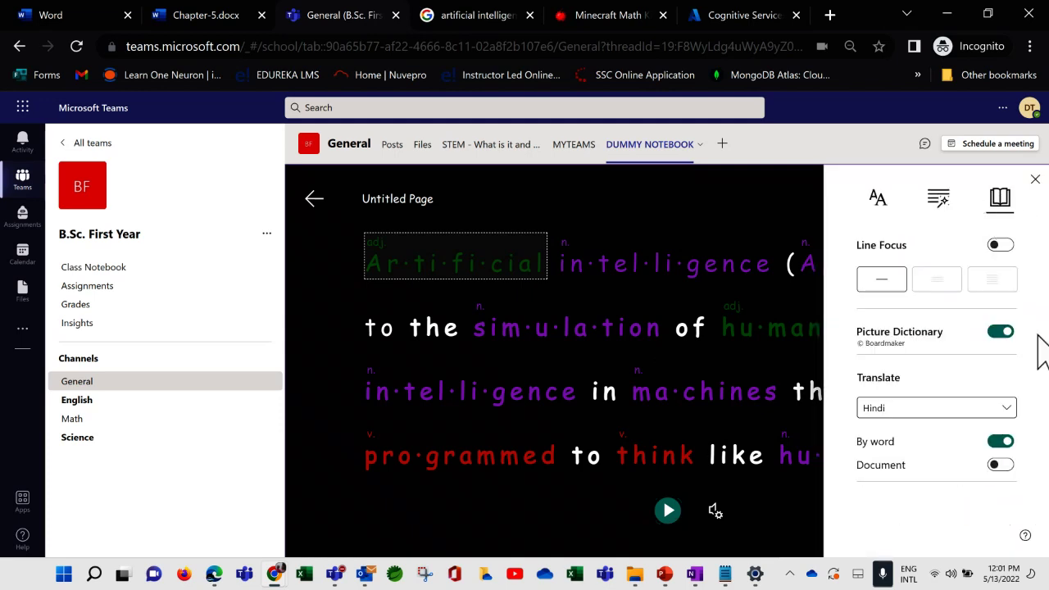
left_click(953, 408)
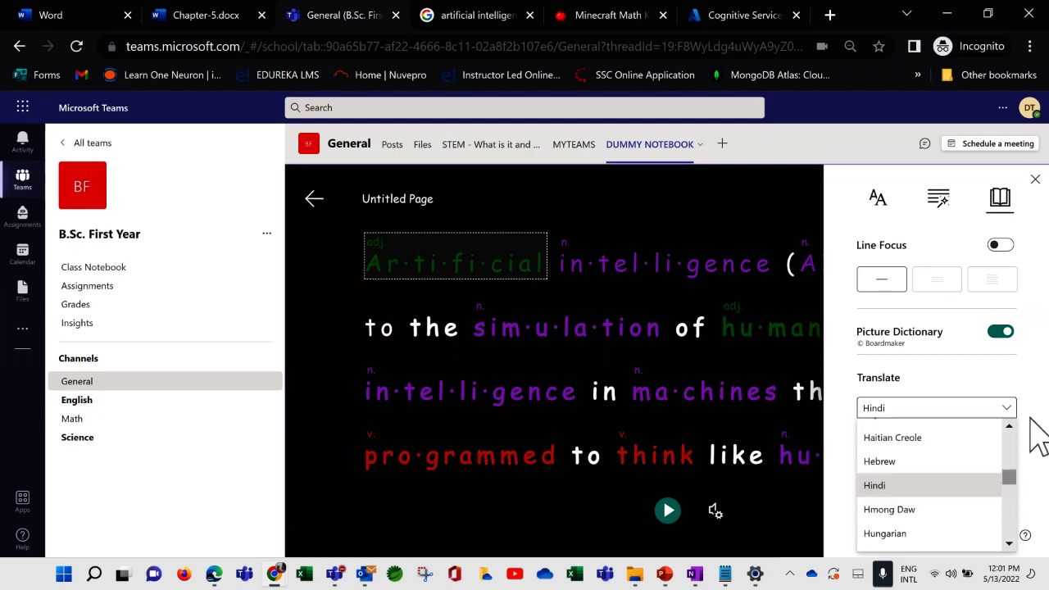
left_click_drag(1010, 481, 1014, 518)
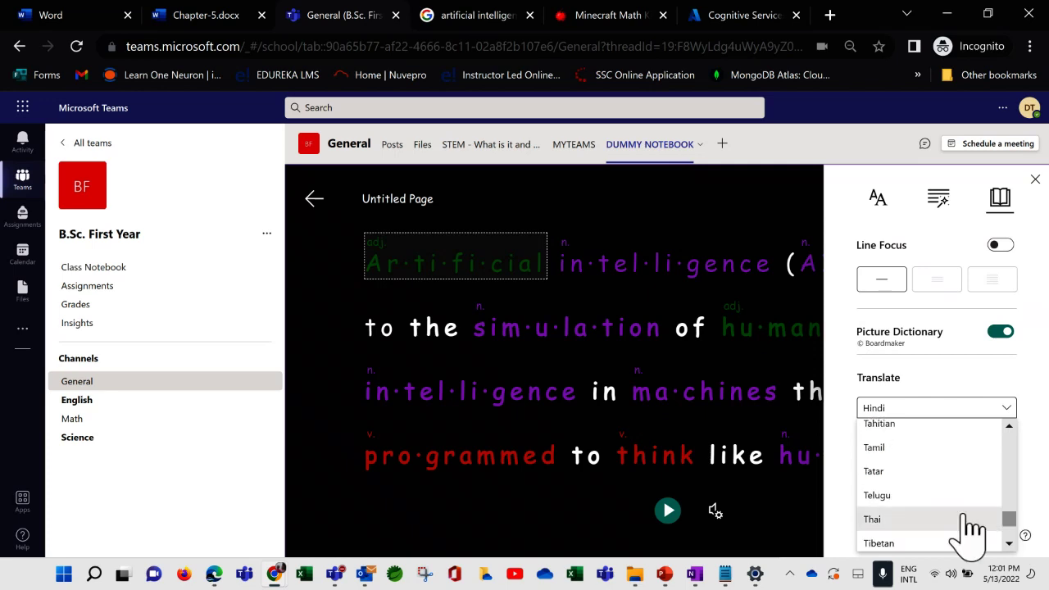
left_click(900, 502)
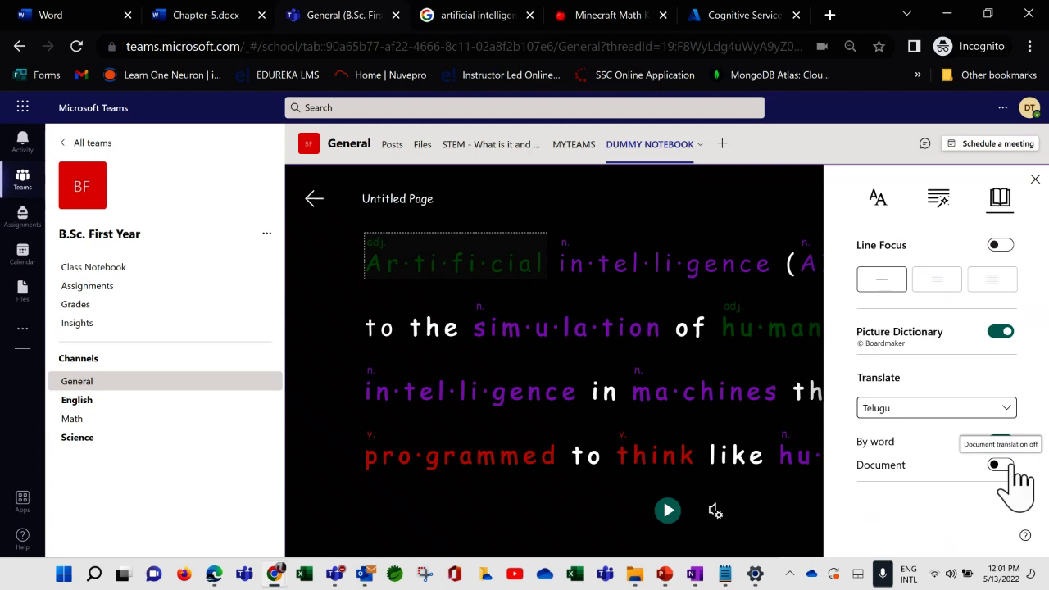
left_click(1001, 464)
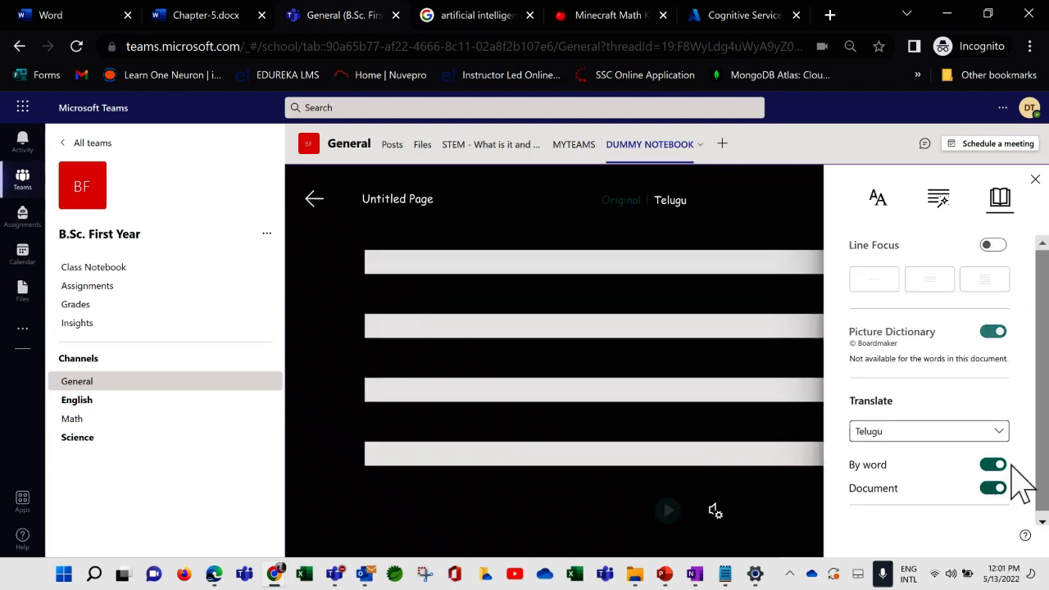
left_click(1035, 178)
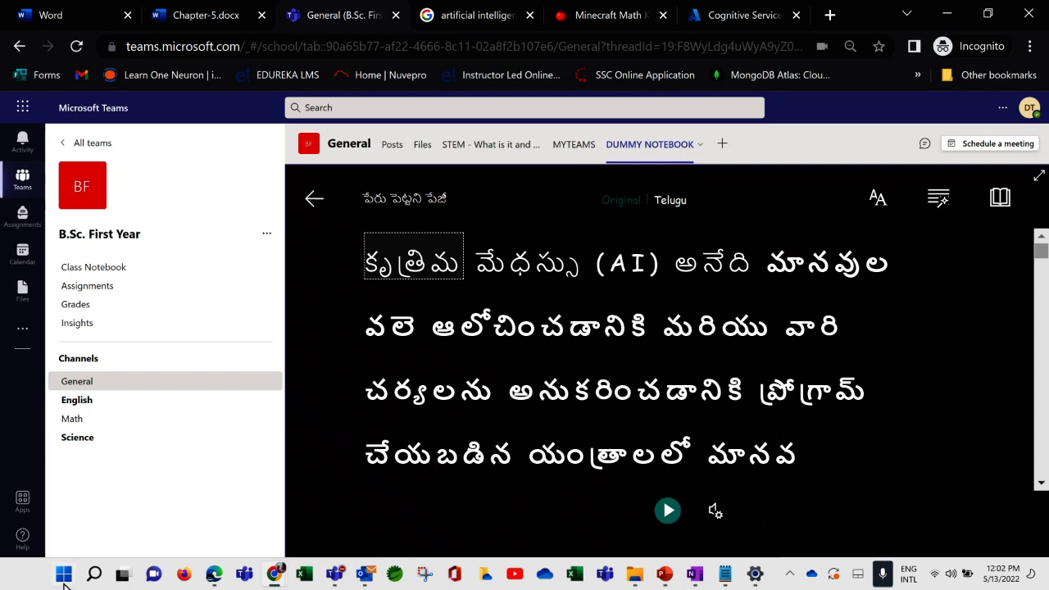
Step: Search Start for 'one', launch OneNote for Windows 10, then return to Teams
left_click(64, 575)
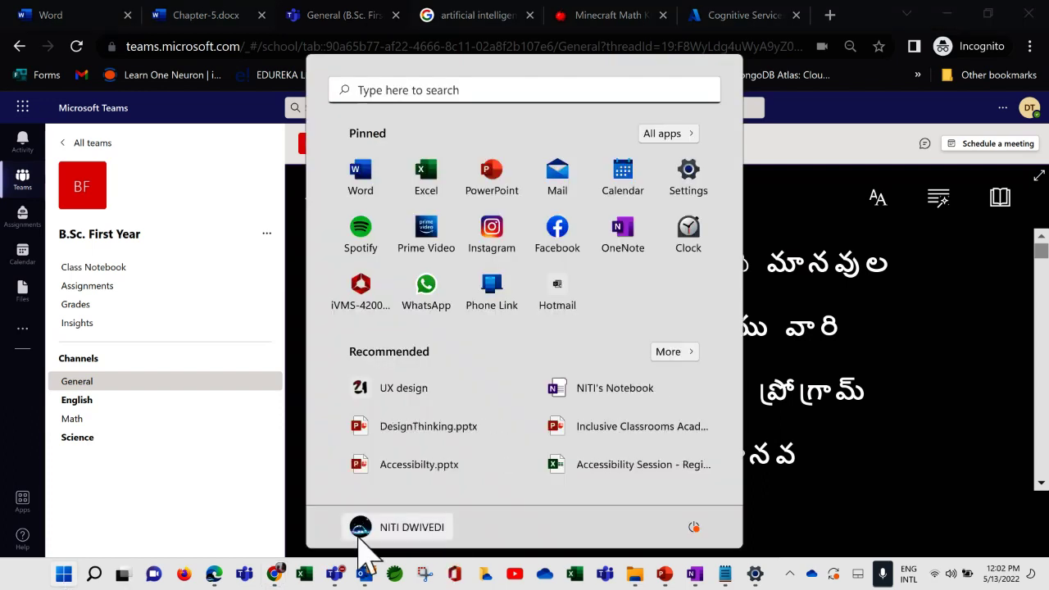
left_click(426, 90)
type("one")
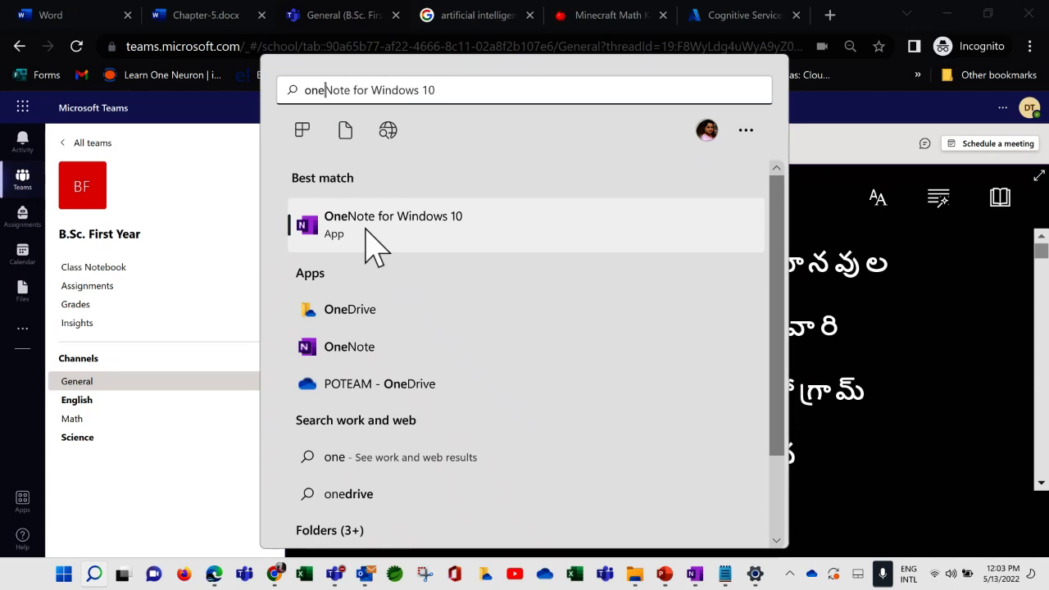
left_click(367, 230)
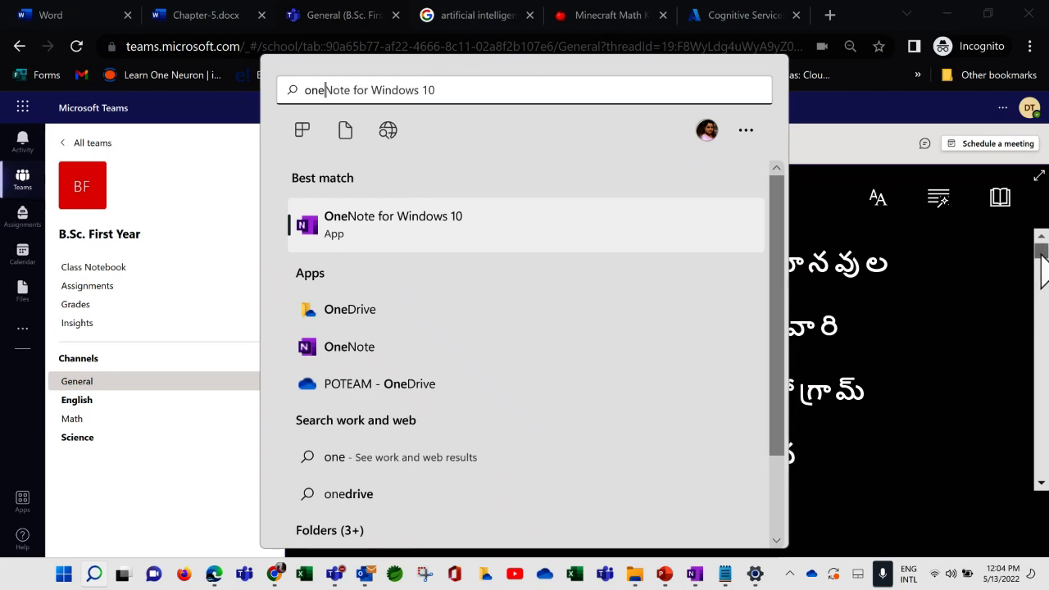
left_click(1041, 255)
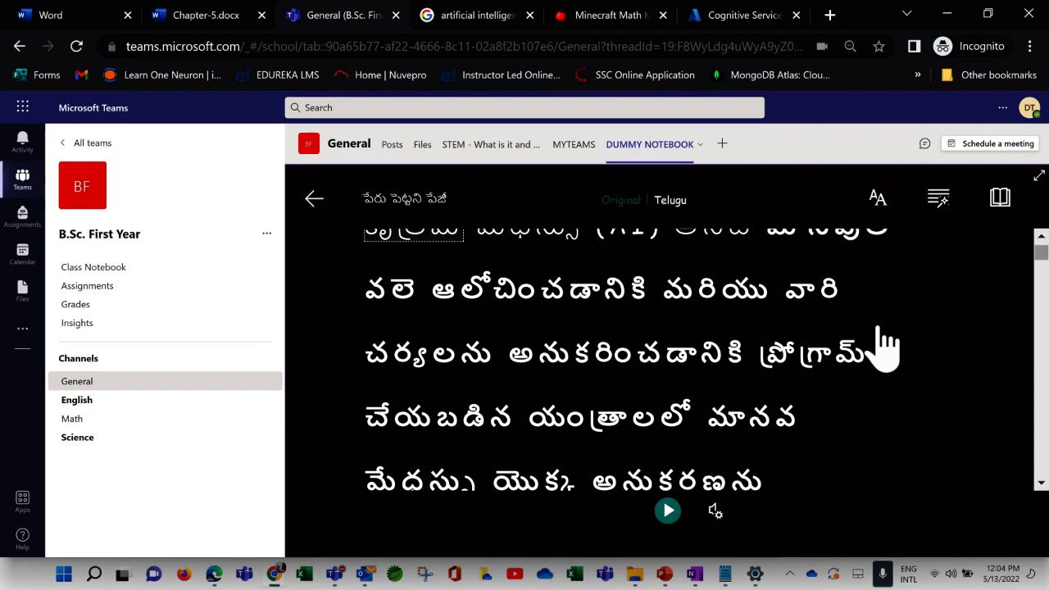
Step: Leave Immersive Reader and add a new blank page to DUMMY NOTEBOOK
left_click(311, 200)
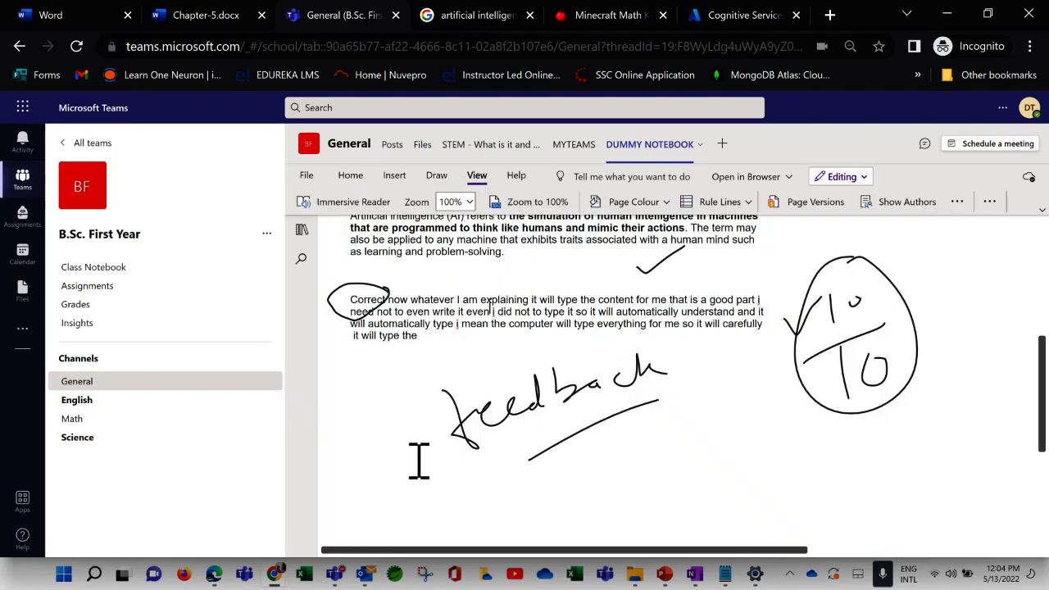
left_click(301, 233)
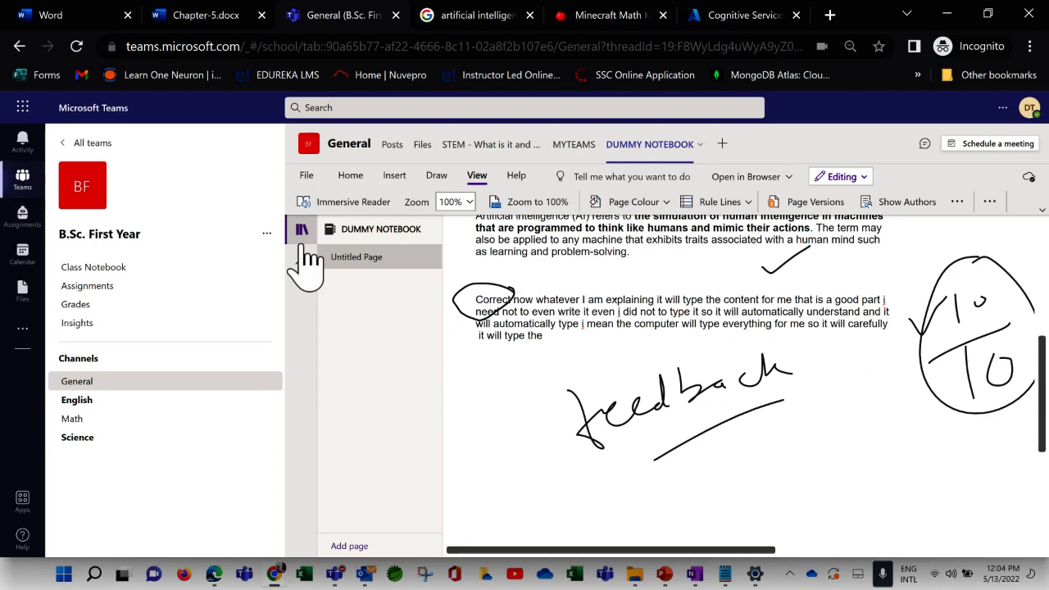
left_click(358, 547)
left_click(473, 310)
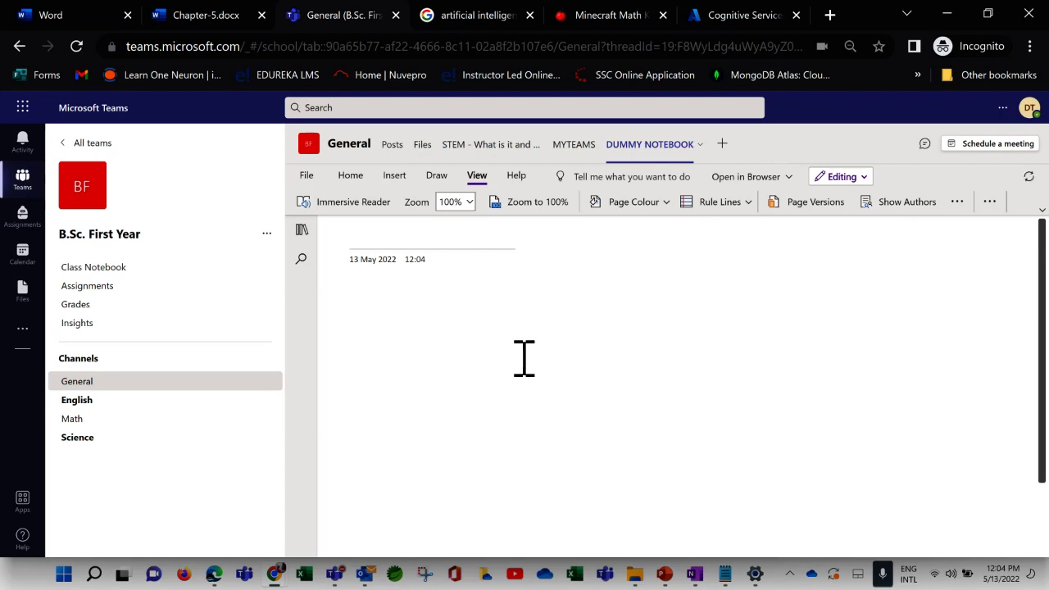
Step: Type CIRCLE, TRIANGLE and RECTANGLE on three separate lines
type("CIRCLE")
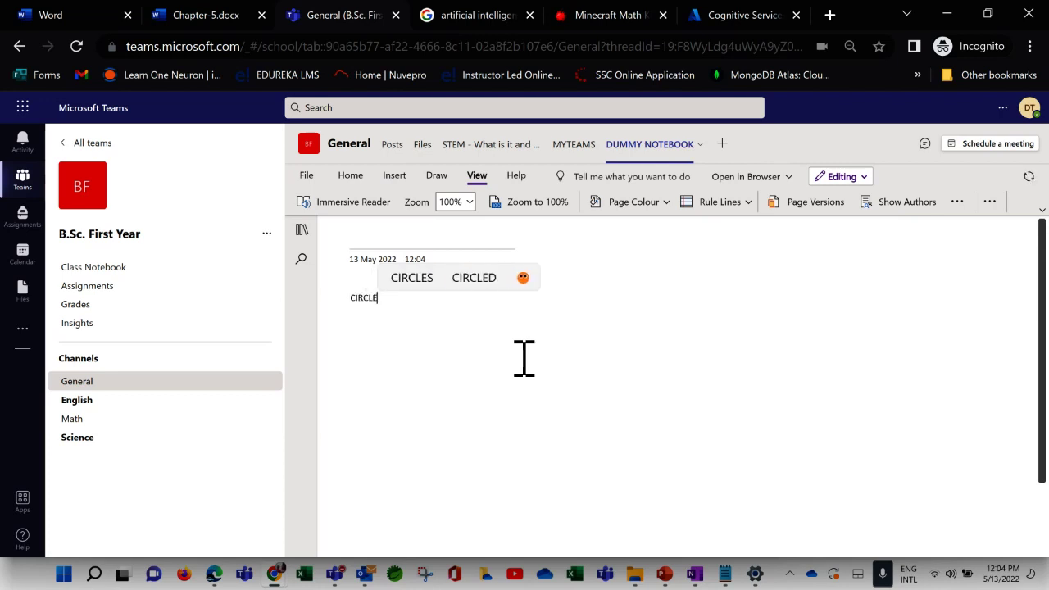
key("Return")
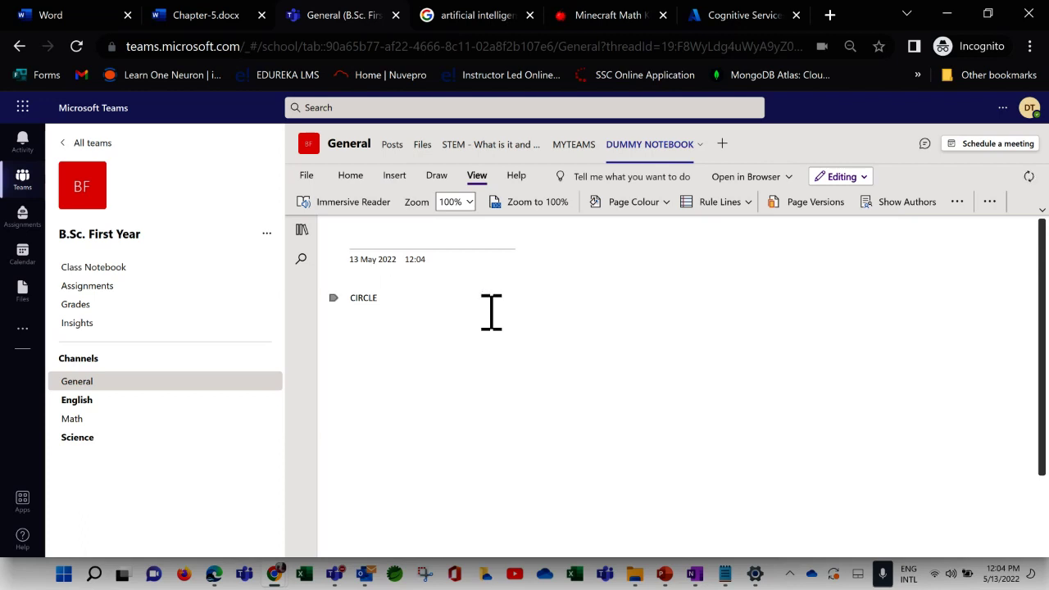
type("TRI")
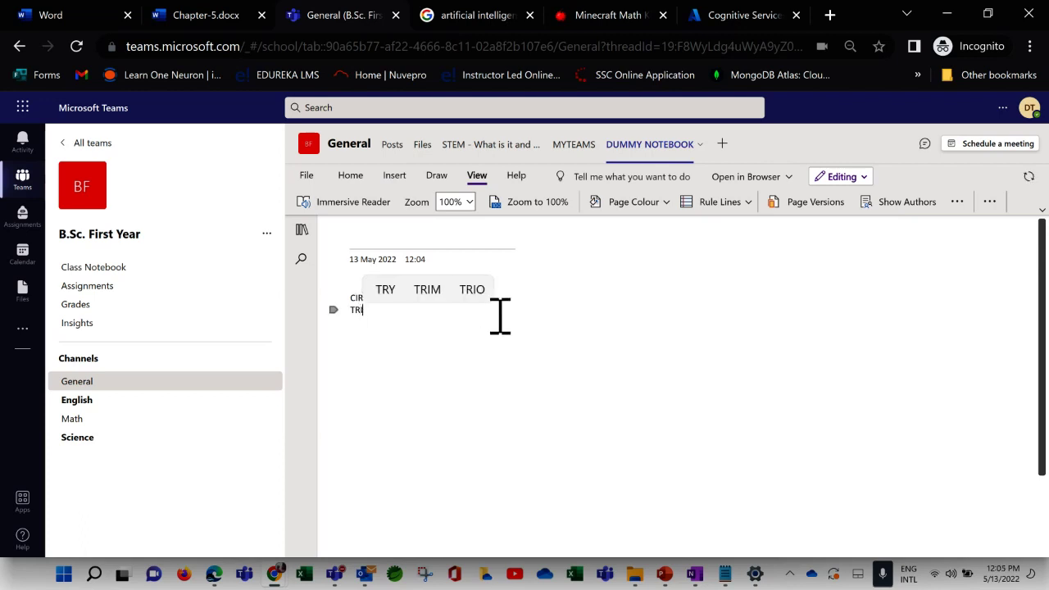
type("ANGLE")
key("Return")
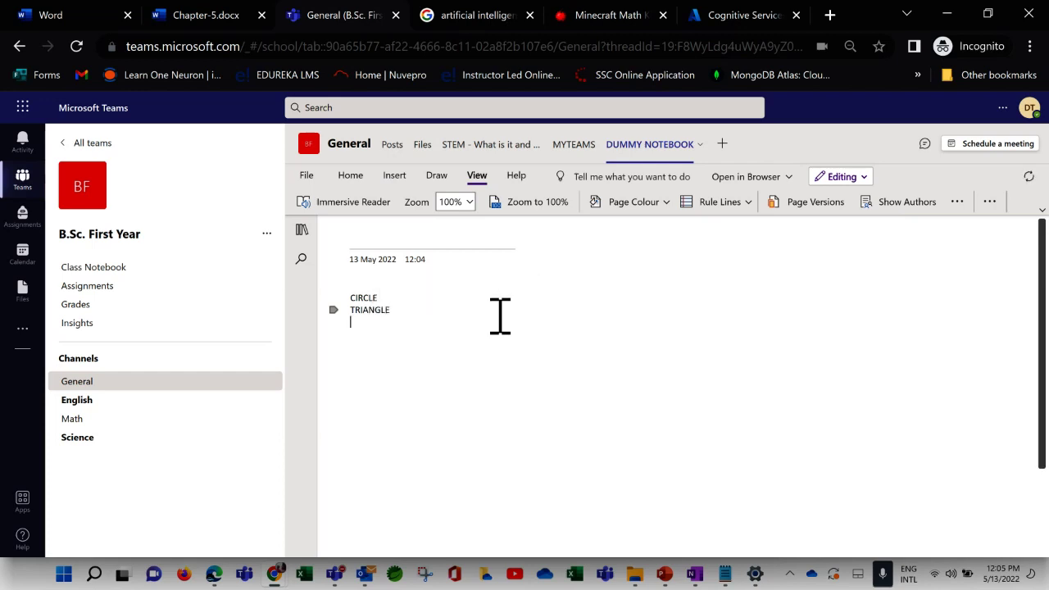
type("RE")
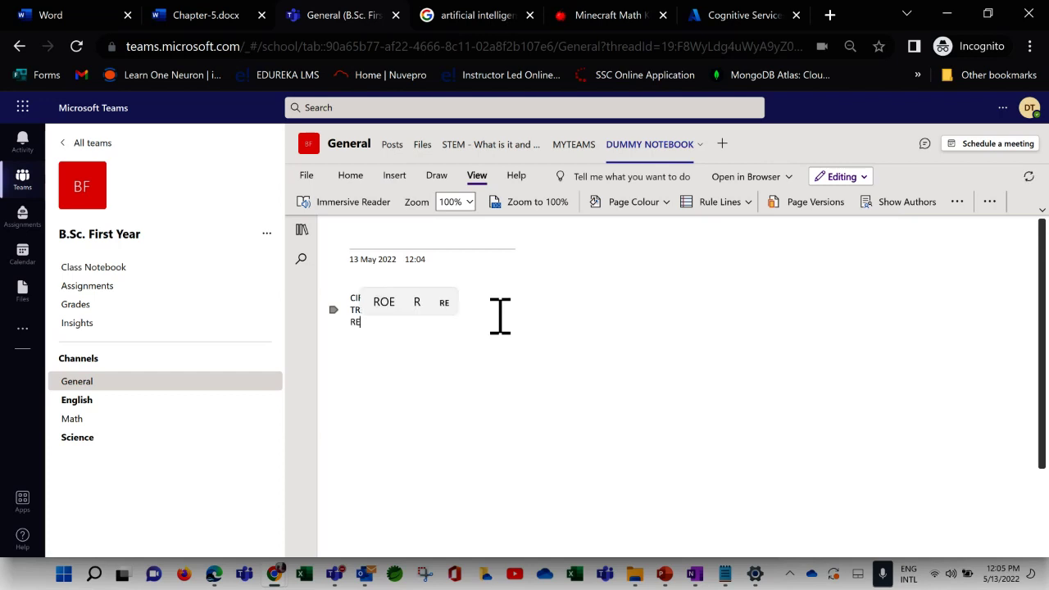
type("CTANGLE")
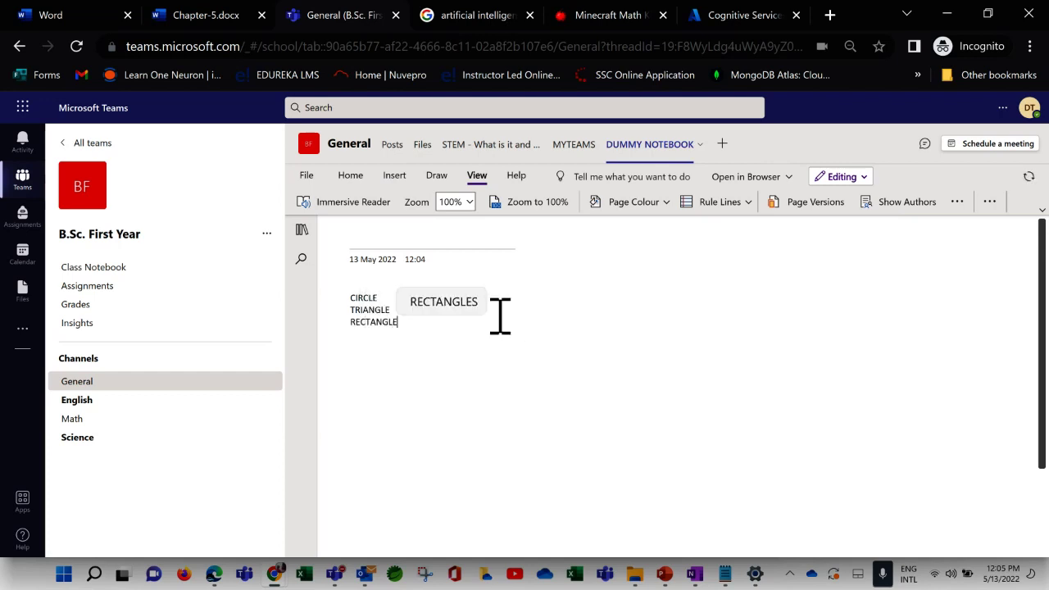
left_click(362, 298)
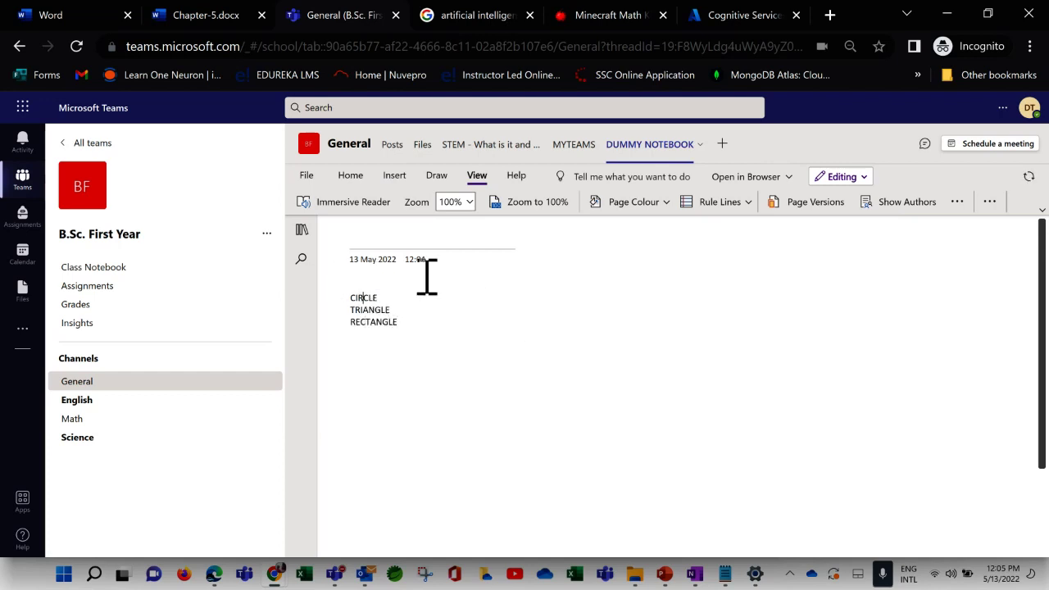
Step: Set CIRCLE, TRIANGLE and RECTANGLE to font size 36 on the Home tab
left_click_drag(416, 323, 344, 296)
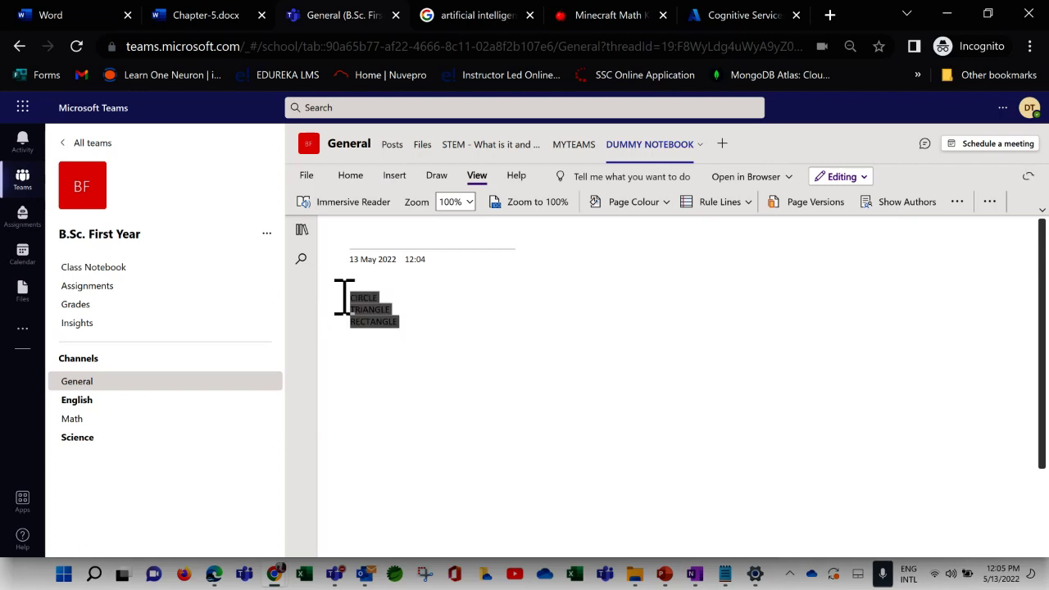
left_click(352, 177)
left_click(473, 202)
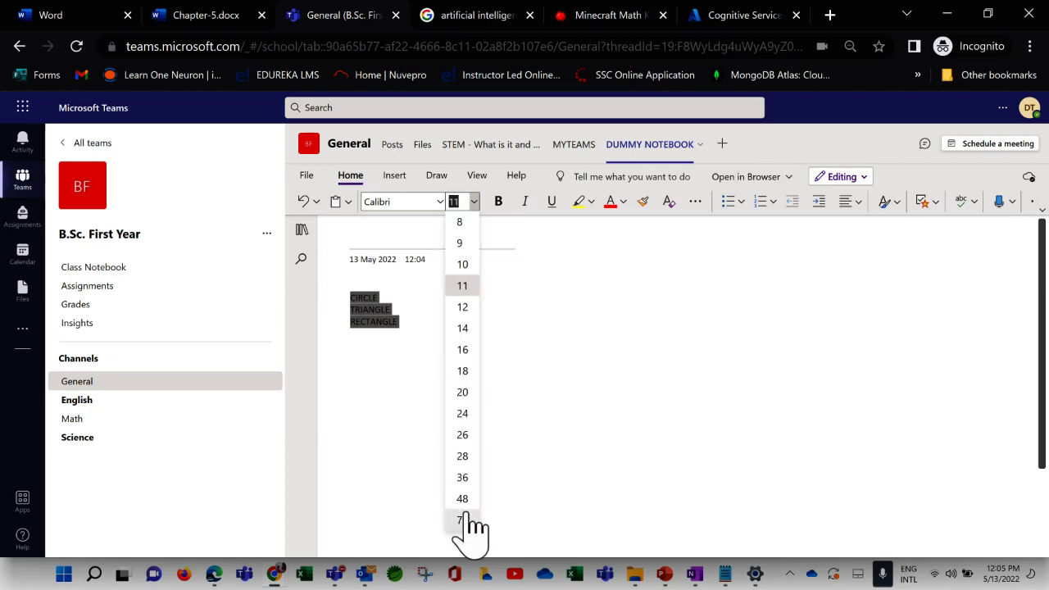
left_click(464, 478)
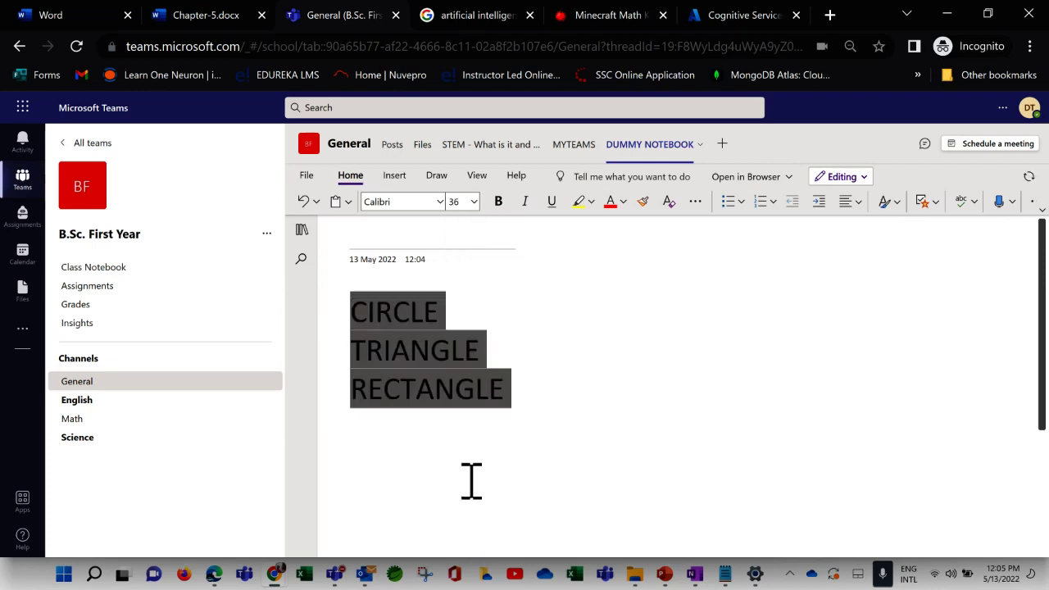
left_click(533, 445)
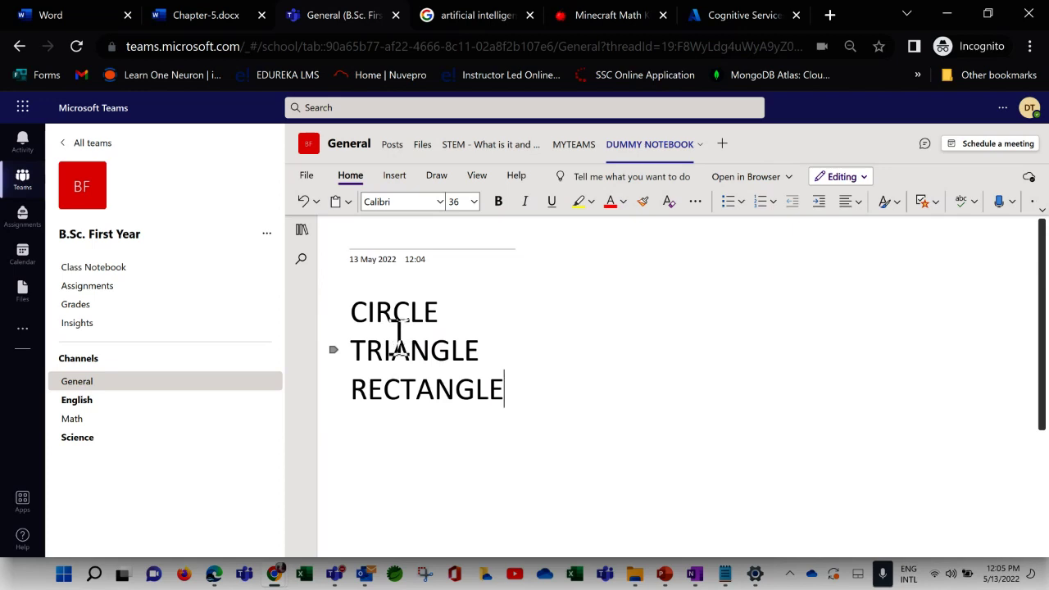
Step: Open the new page in Immersive Reader and show CIRCLE's picture-dictionary card
left_click(435, 174)
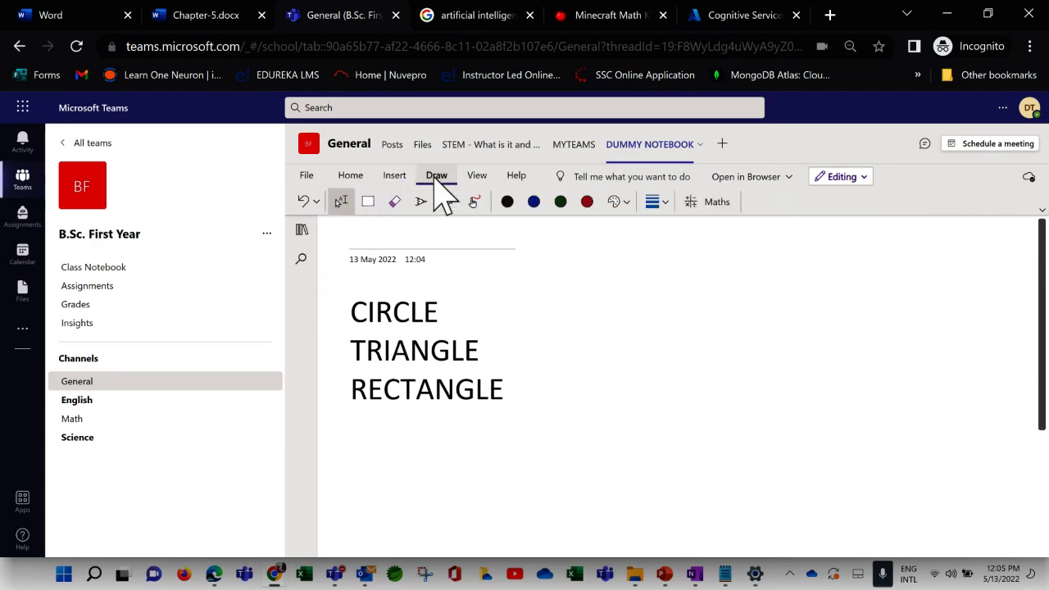
left_click(476, 176)
left_click(357, 207)
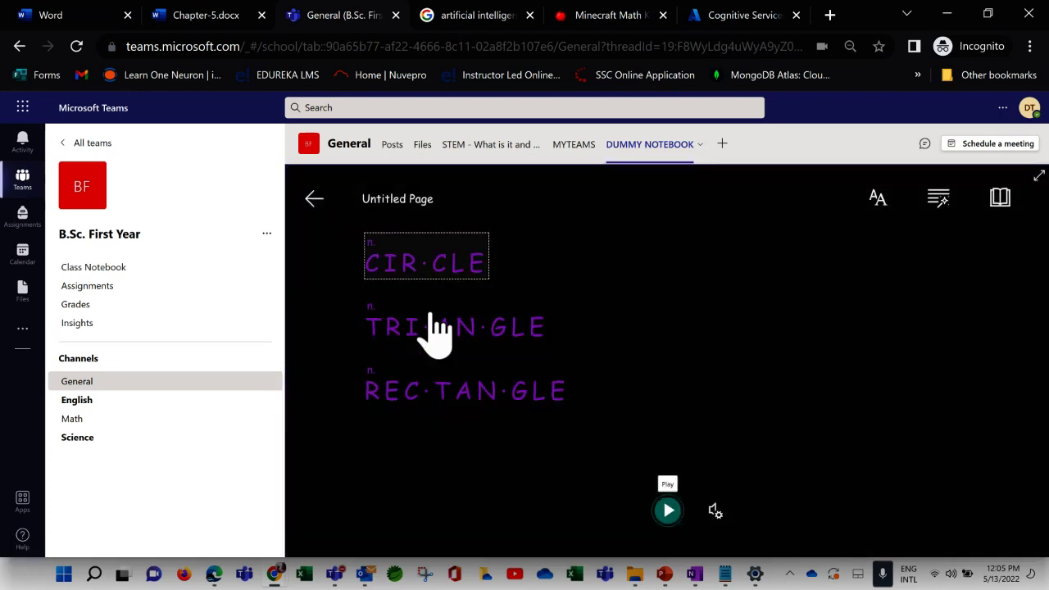
left_click(414, 264)
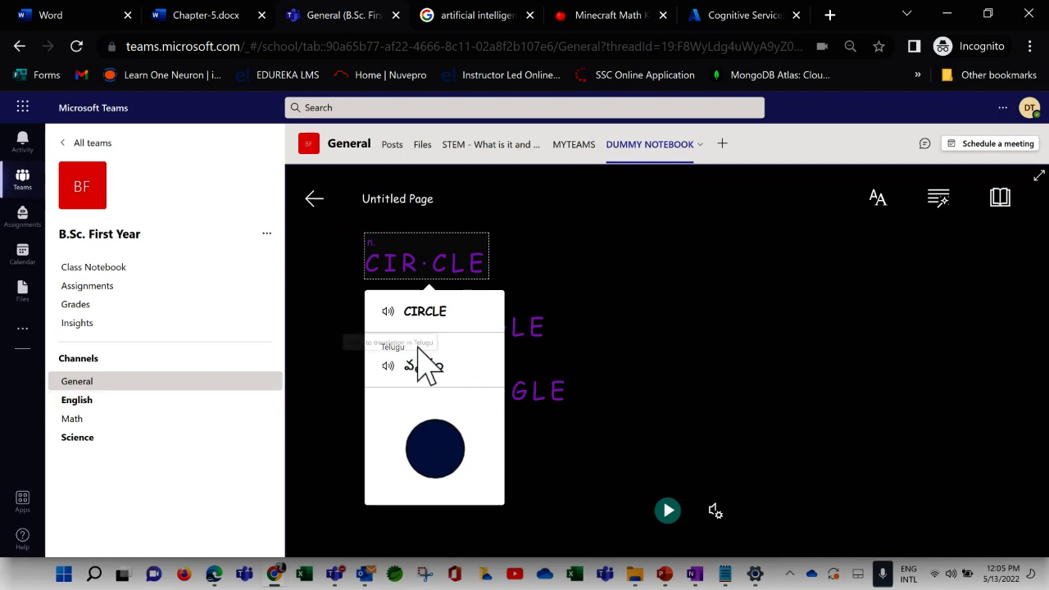
Step: View picture-dictionary cards for TRIANGLE, RECTANGLE and CIRCLE, then play the page aloud
left_click(627, 345)
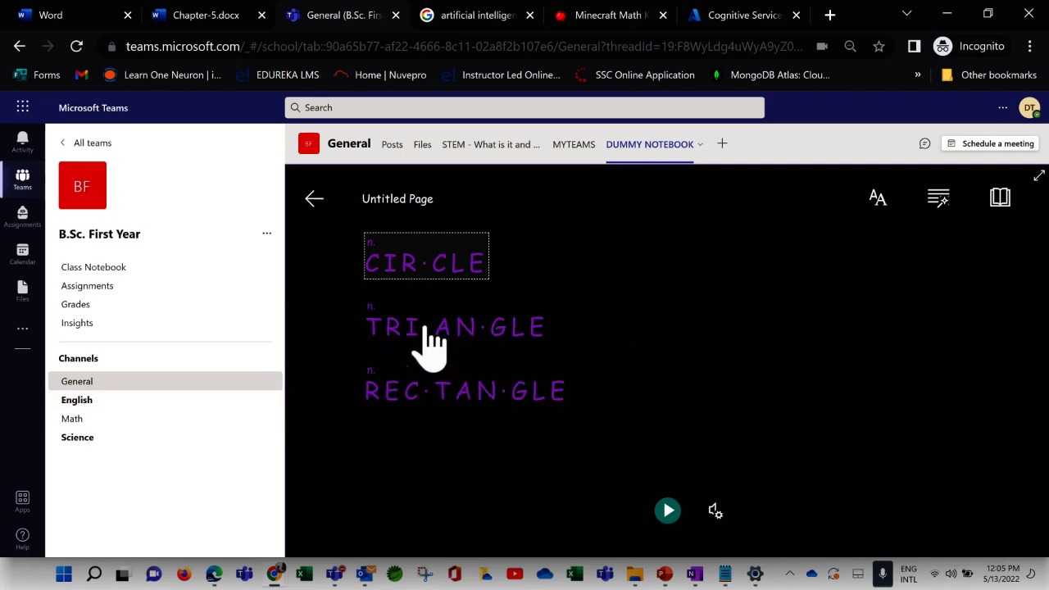
left_click(428, 336)
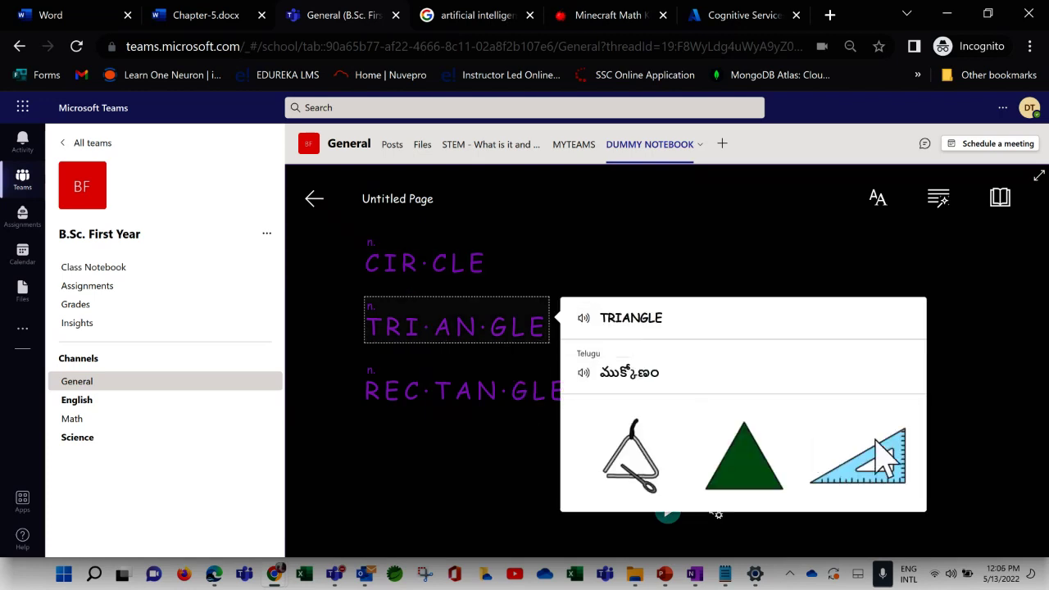
left_click(483, 394)
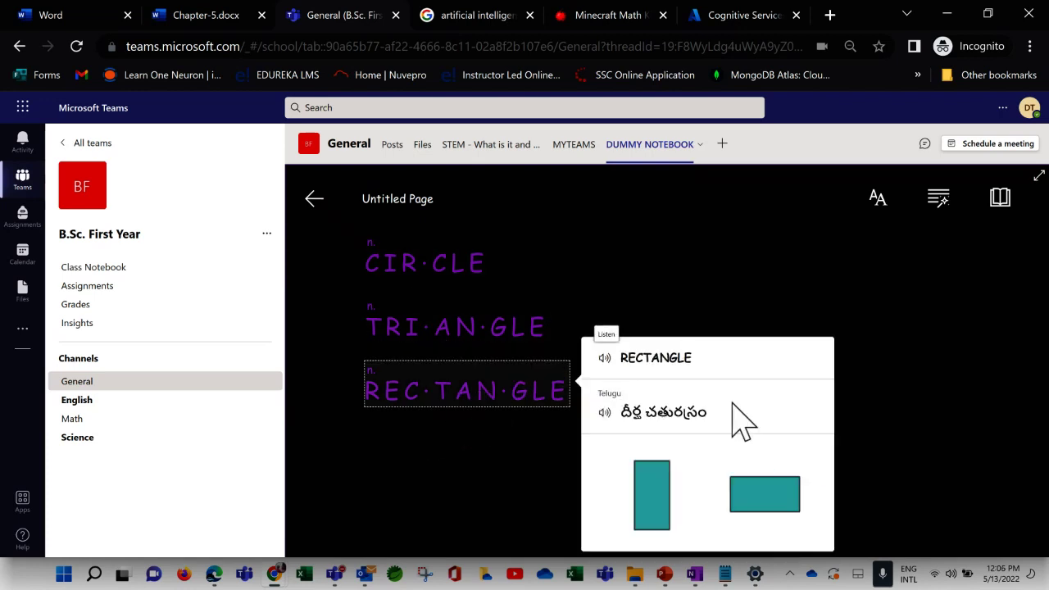
left_click(1007, 402)
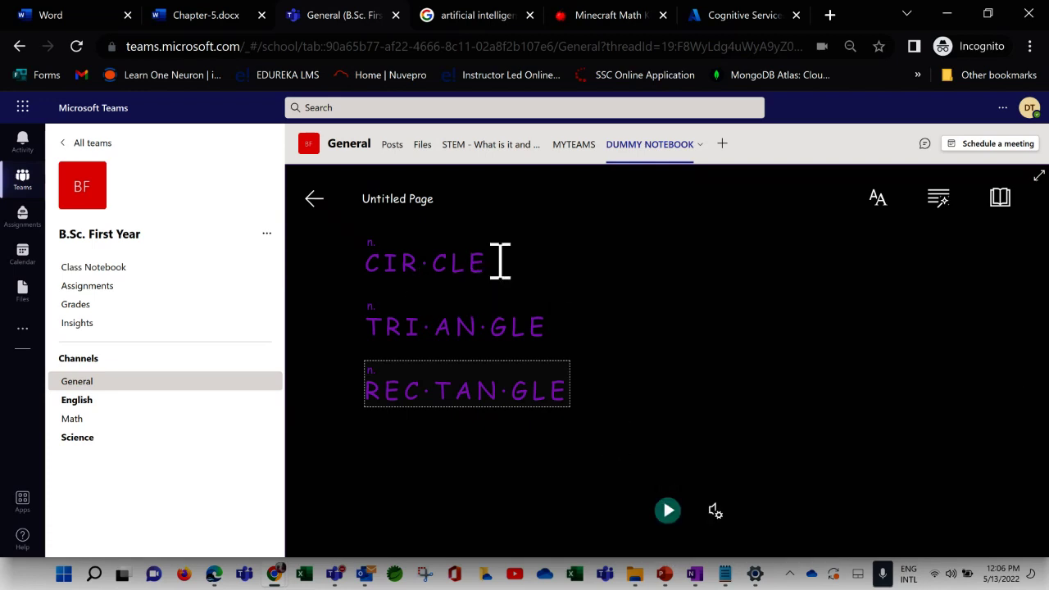
left_click(370, 274)
left_click(668, 510)
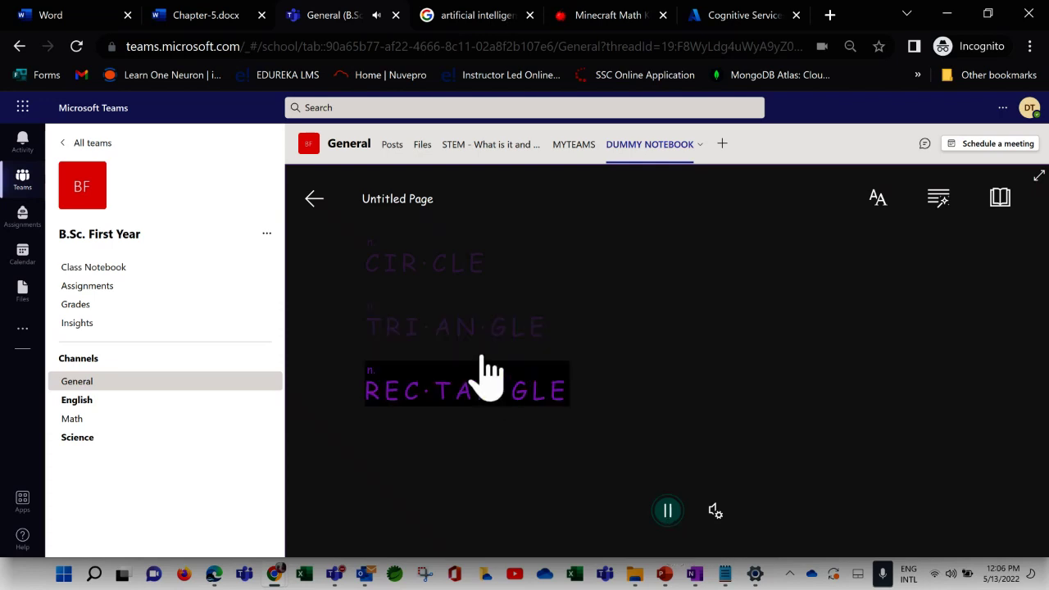
Step: Replay and stop the read-aloud from CIRCLE, then exit Immersive Reader to the notebook page
left_click(667, 512)
left_click(668, 512)
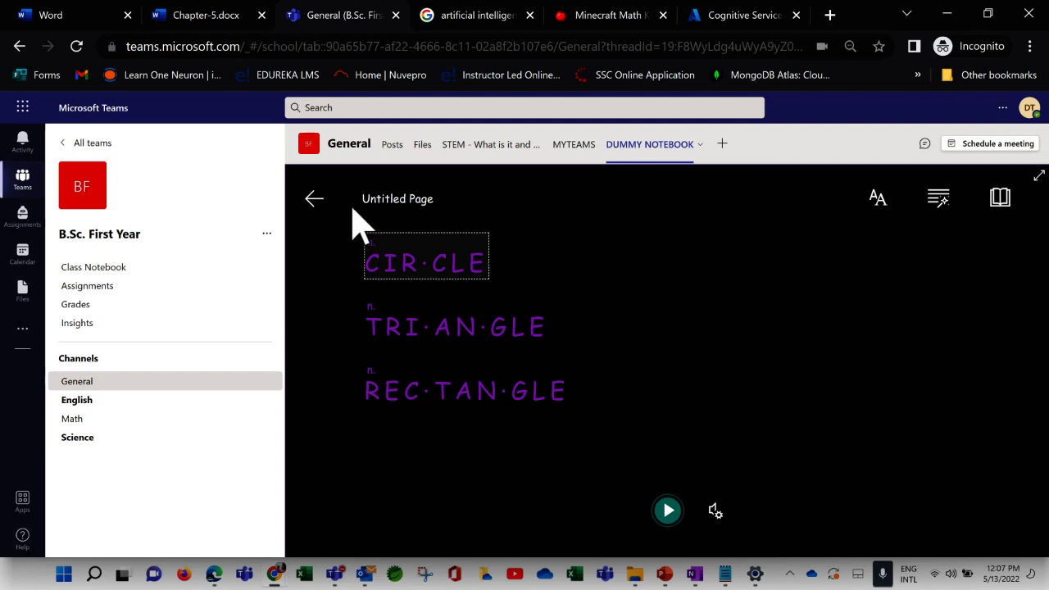
key("Escape")
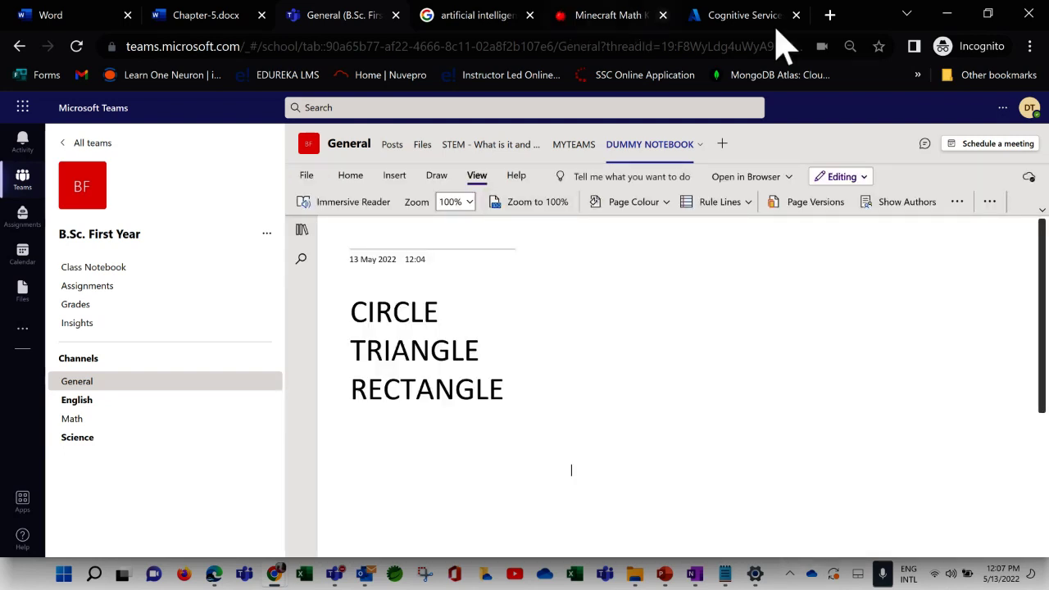
Step: Switch to the OneNote for Windows 10 app, then bring the PowerPoint slide show forward
left_click(706, 580)
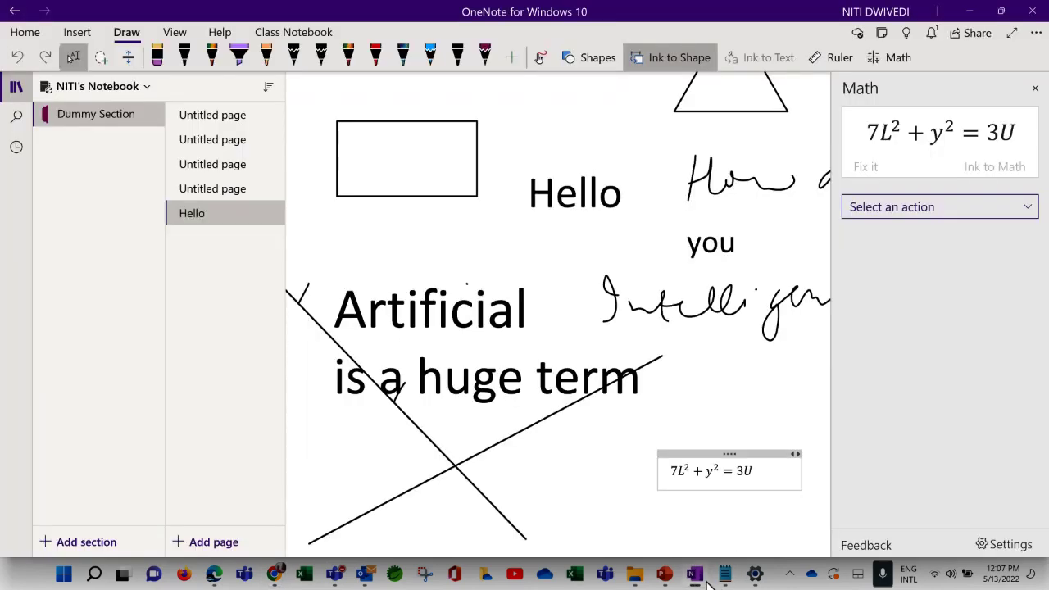
mouse_move(665, 575)
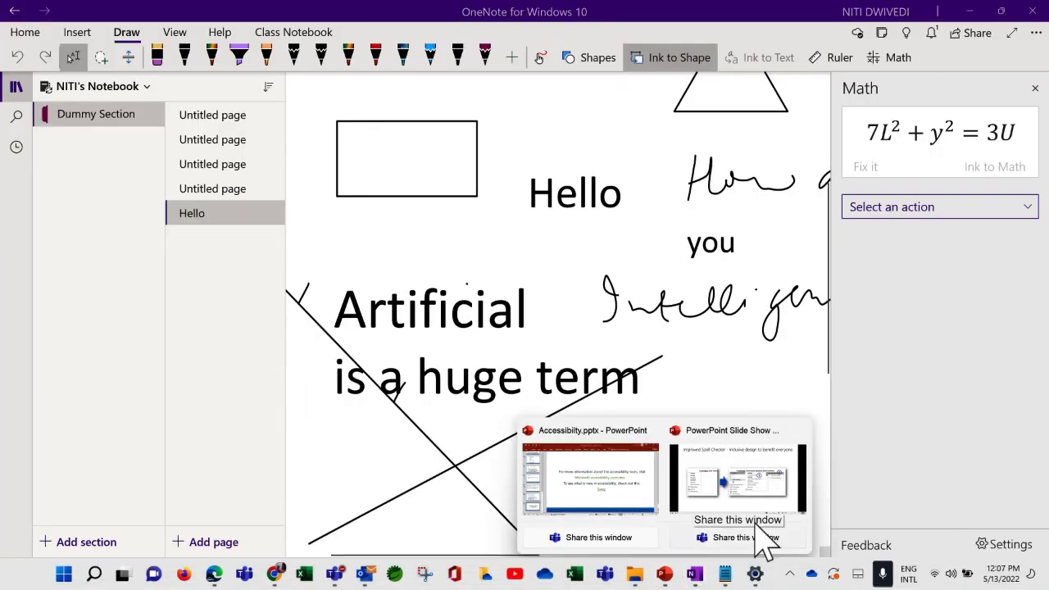
left_click(762, 538)
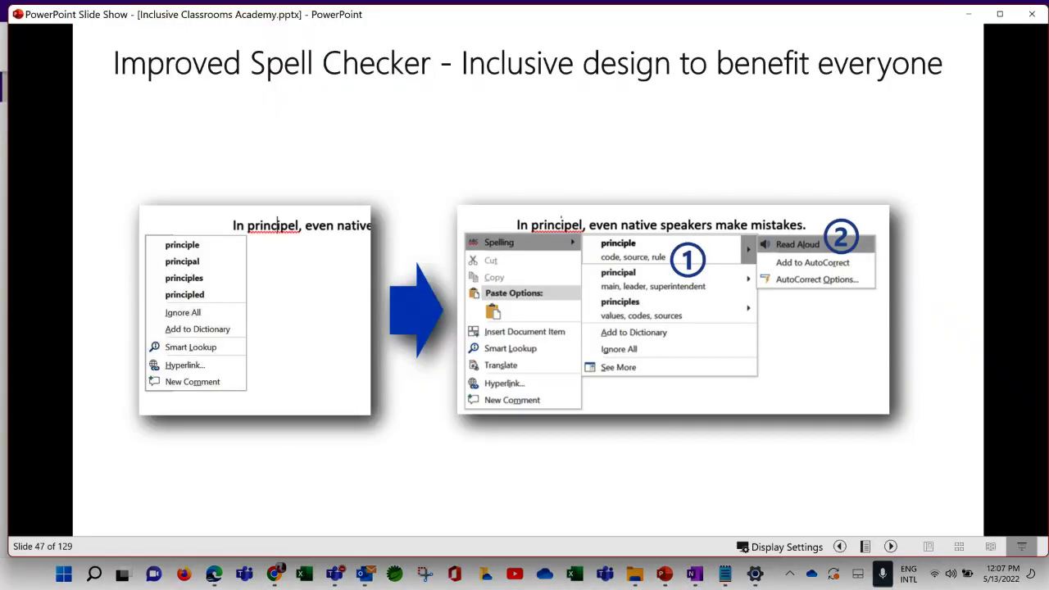
Step: Advance past the Hands-on slide and jump to slide 59, New Announcements!
left_click(512, 331)
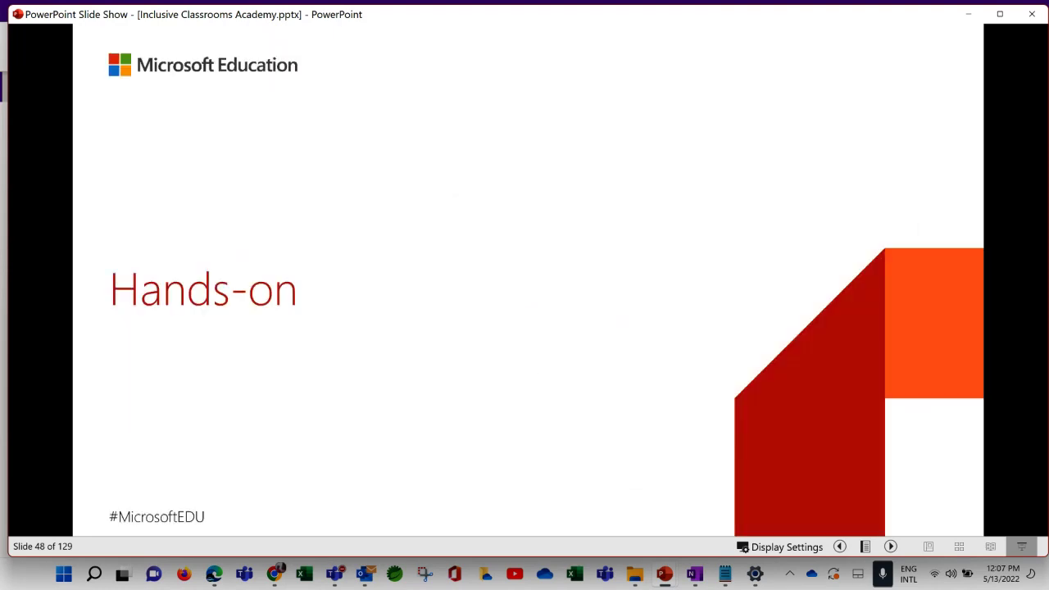
key("5")
key("9")
key("Return")
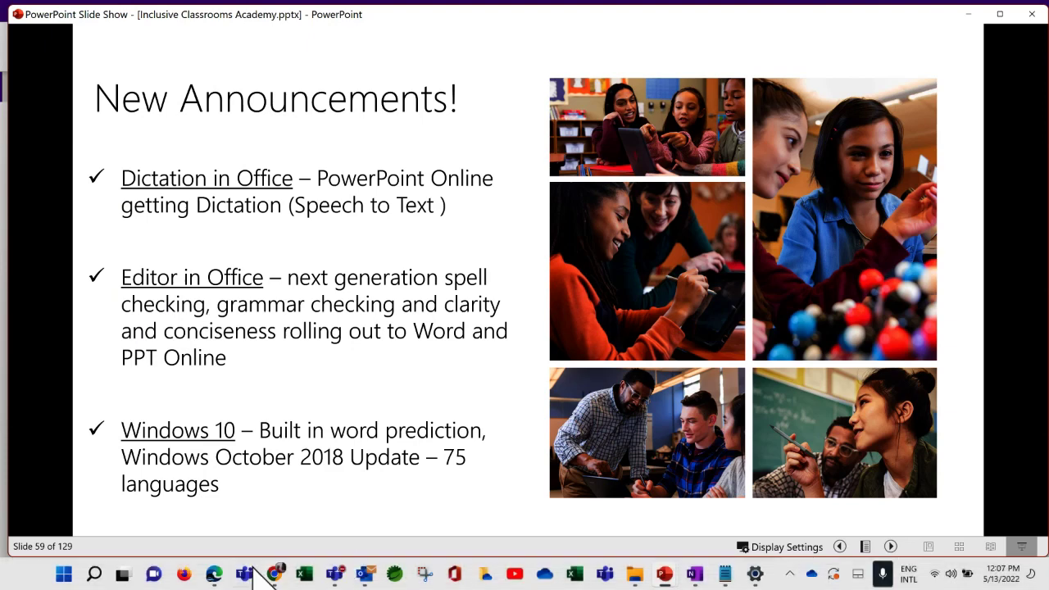
Step: Return to the browser and switch to the Chapter-5.docx document
mouse_move(276, 578)
left_click(336, 483)
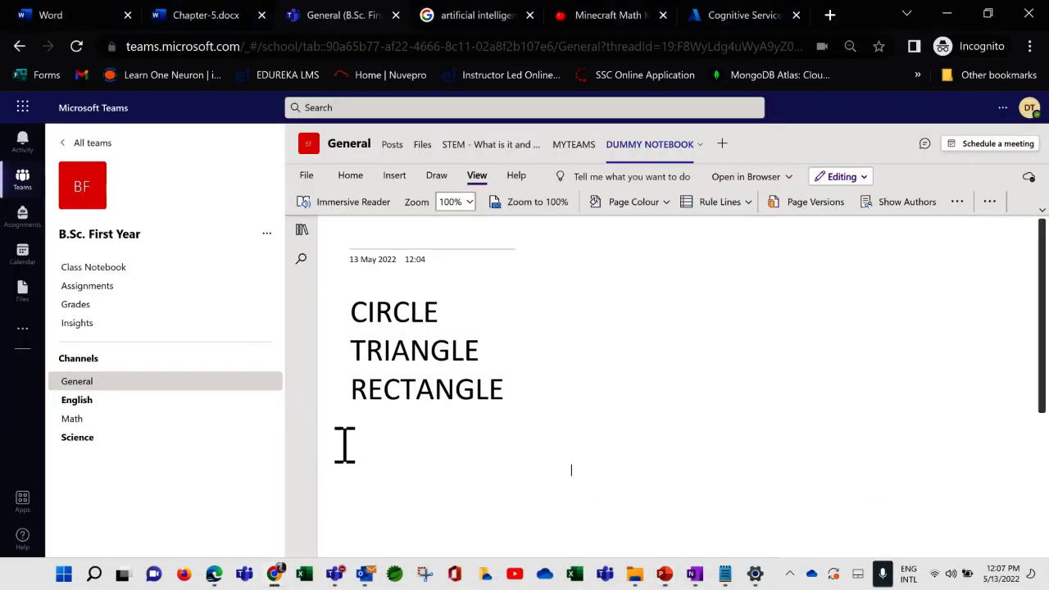
left_click(215, 17)
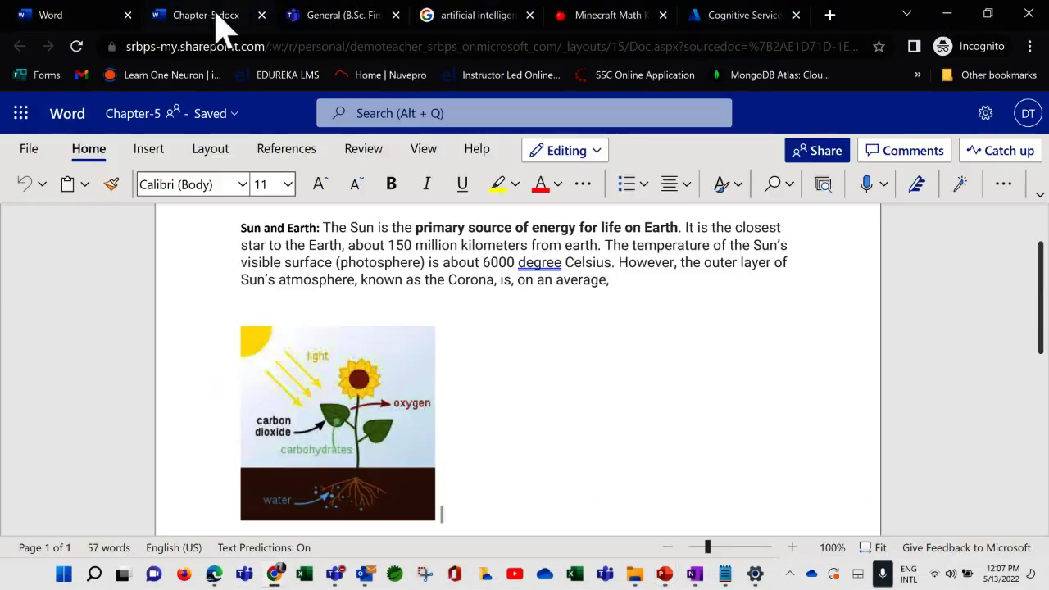
Step: Accept the 'degrees' suggestion, then delete the s to keep '6000 degree Celsius'
left_click(521, 259)
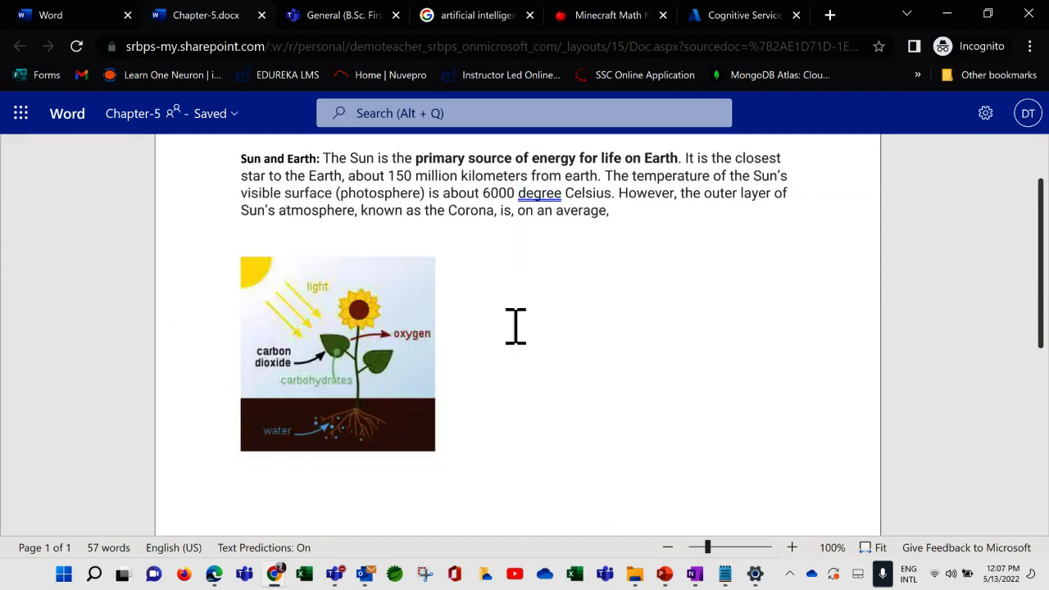
left_click(542, 195)
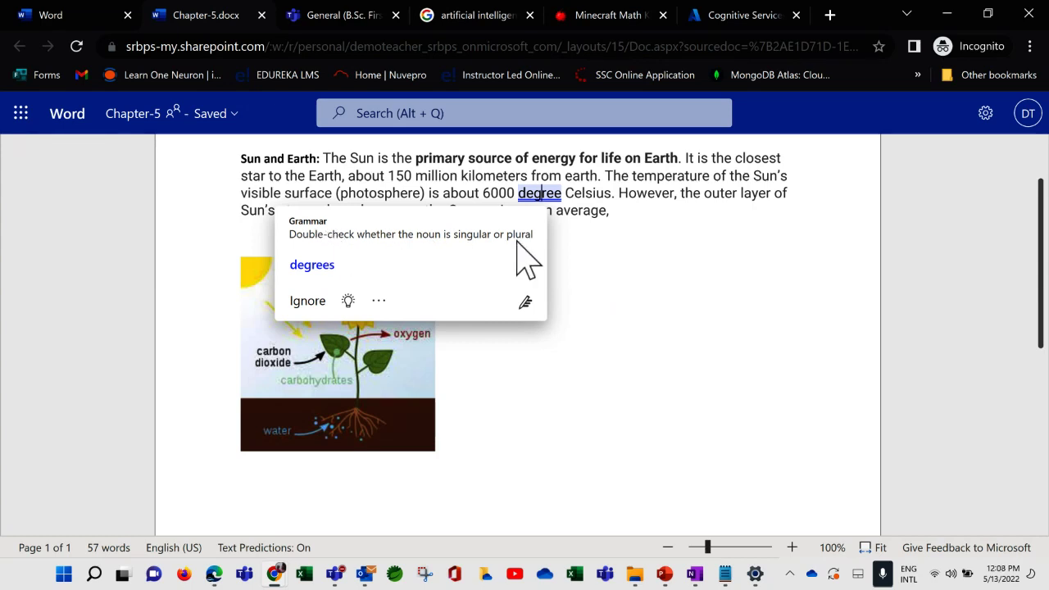
left_click(309, 264)
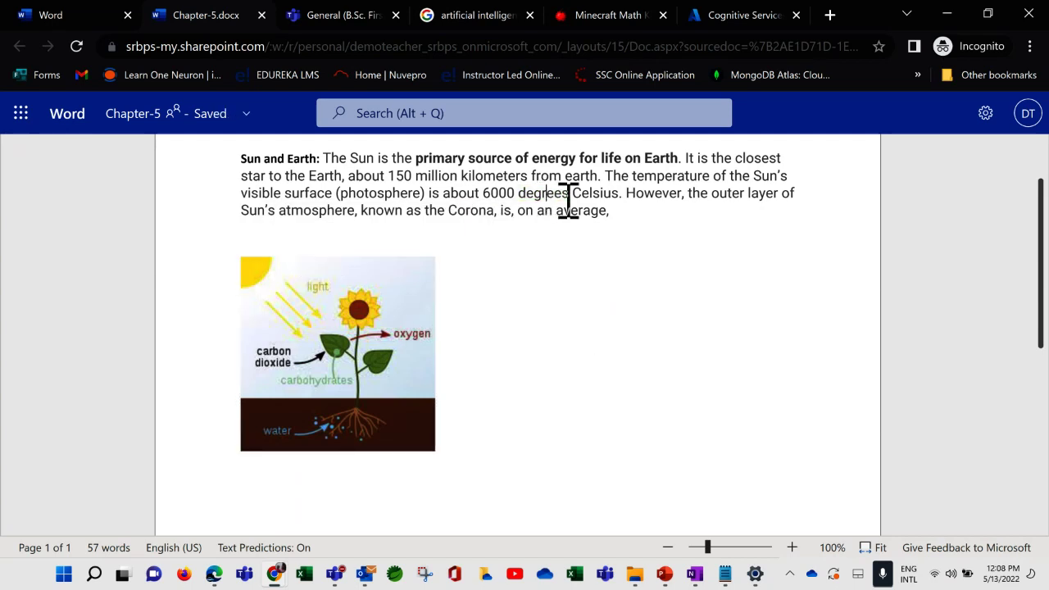
key("BackSpace")
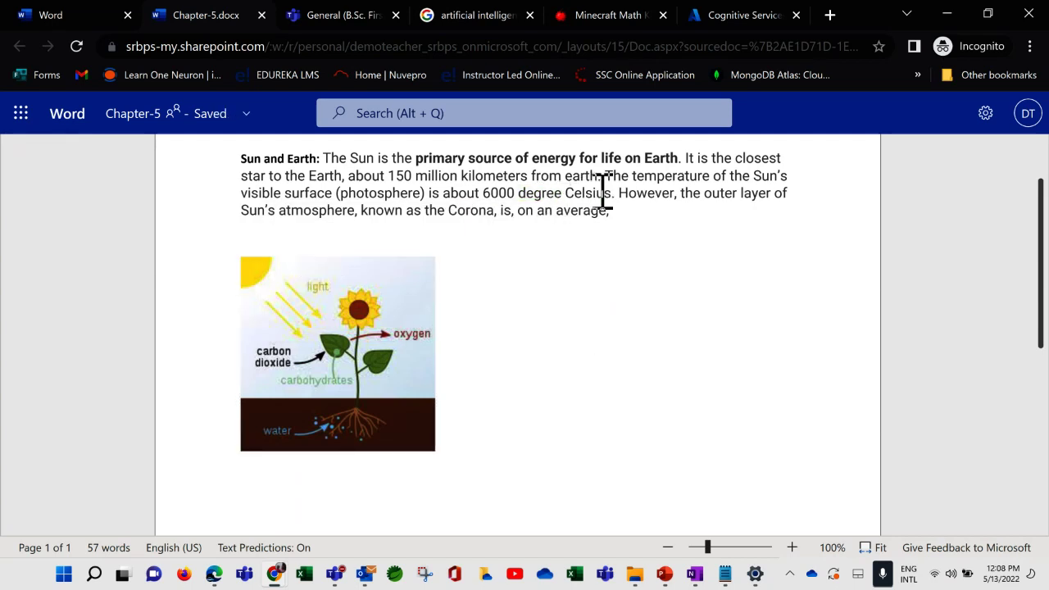
left_click(824, 353)
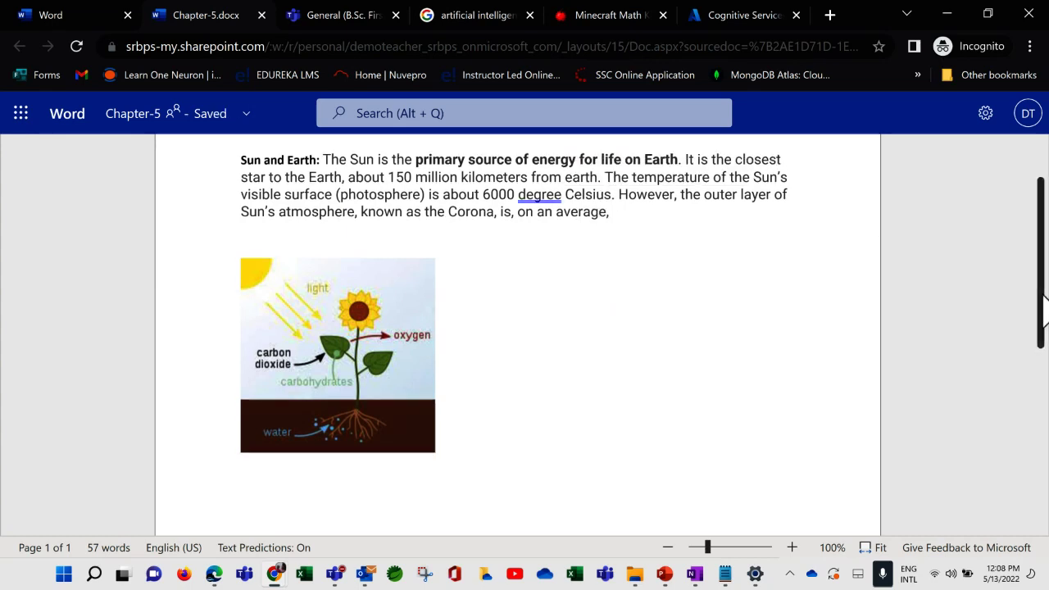
scroll(1016, 197, "up", 2)
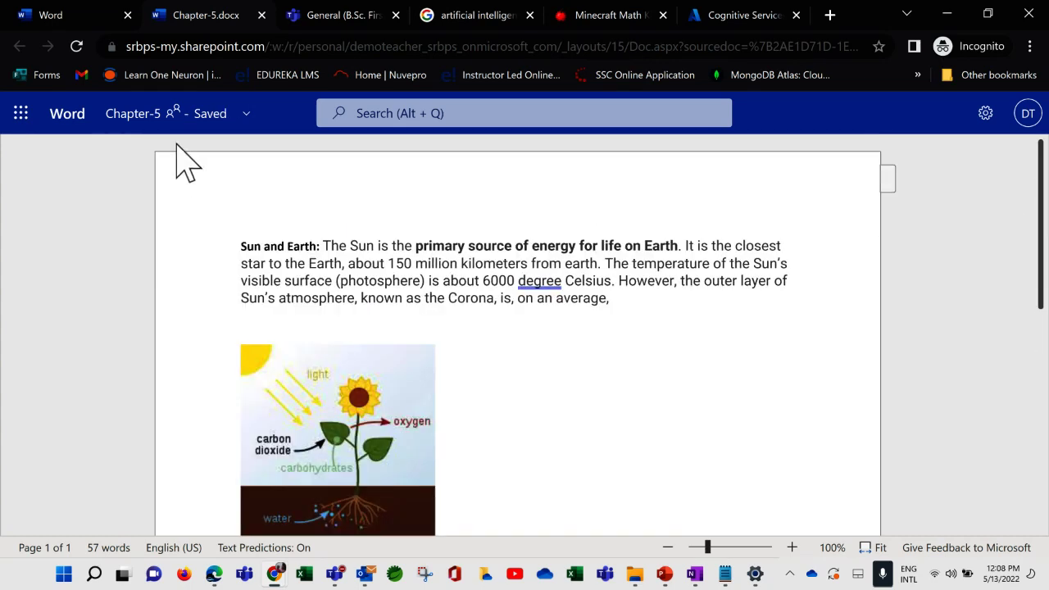
mouse_move(77, 134)
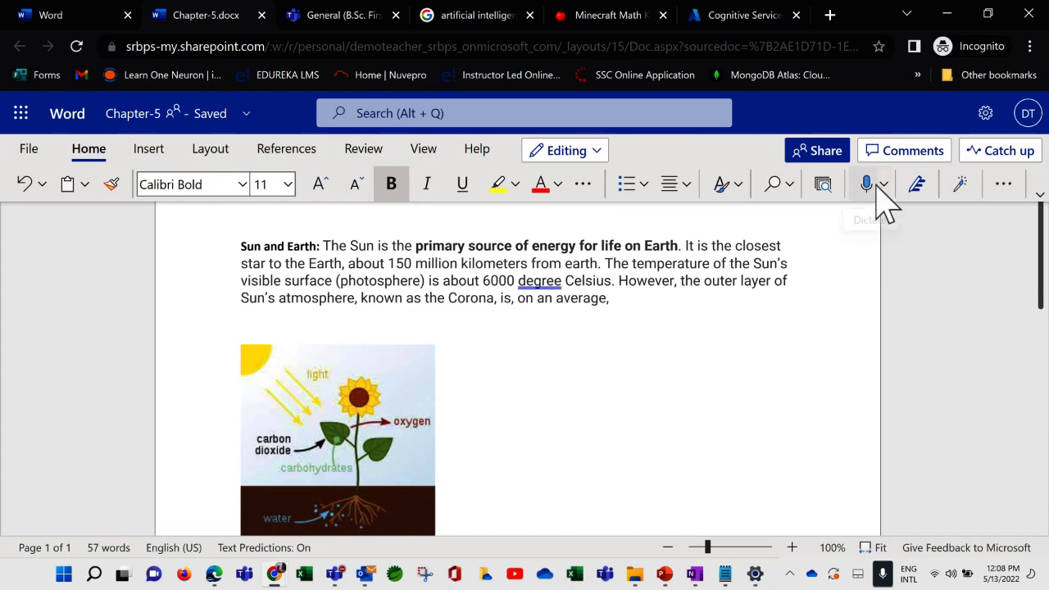
Step: Open the Editor pane for Chapter-5 and scroll down to its Refinements list
left_click(917, 190)
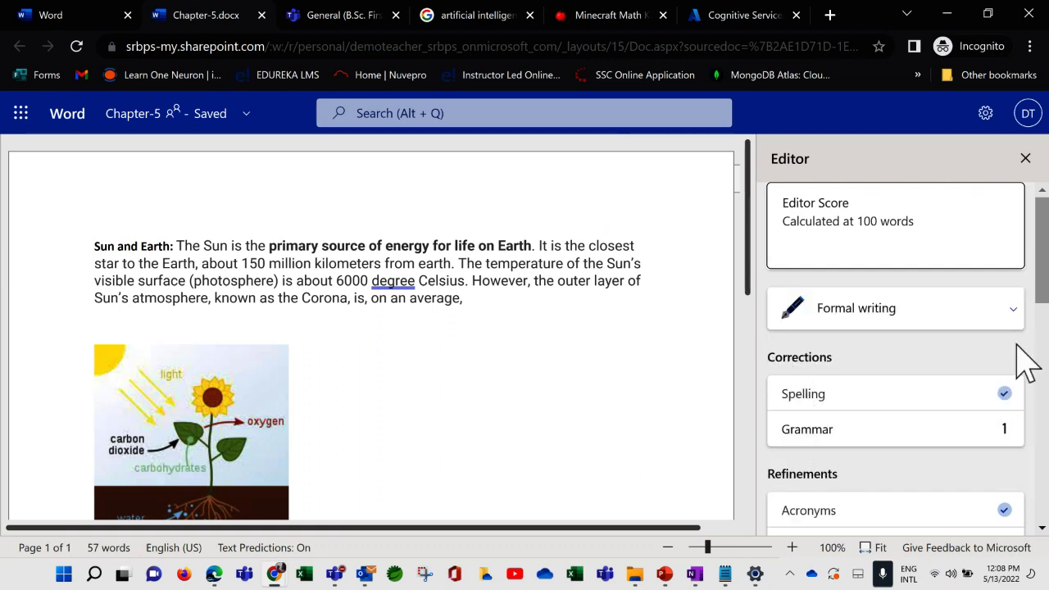
left_click_drag(1044, 304, 1045, 385)
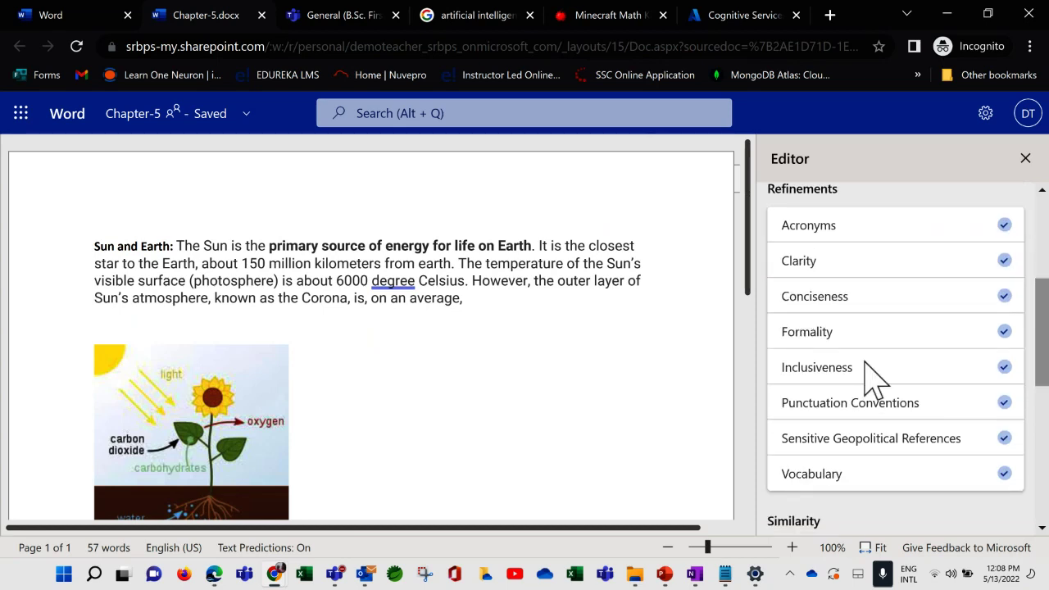
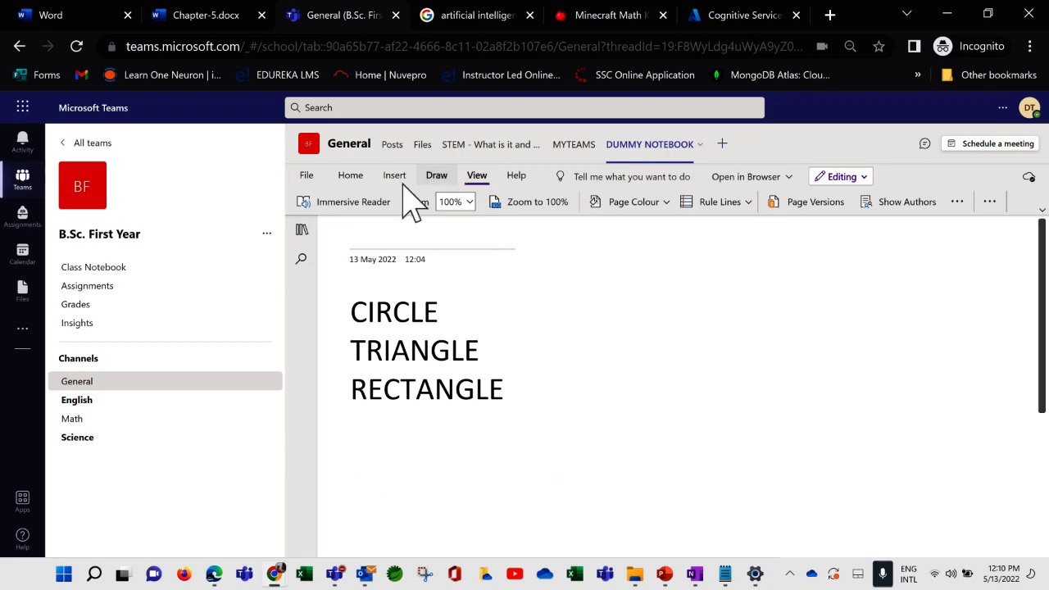
Step: Go to the General channel's shared Files
left_click(320, 180)
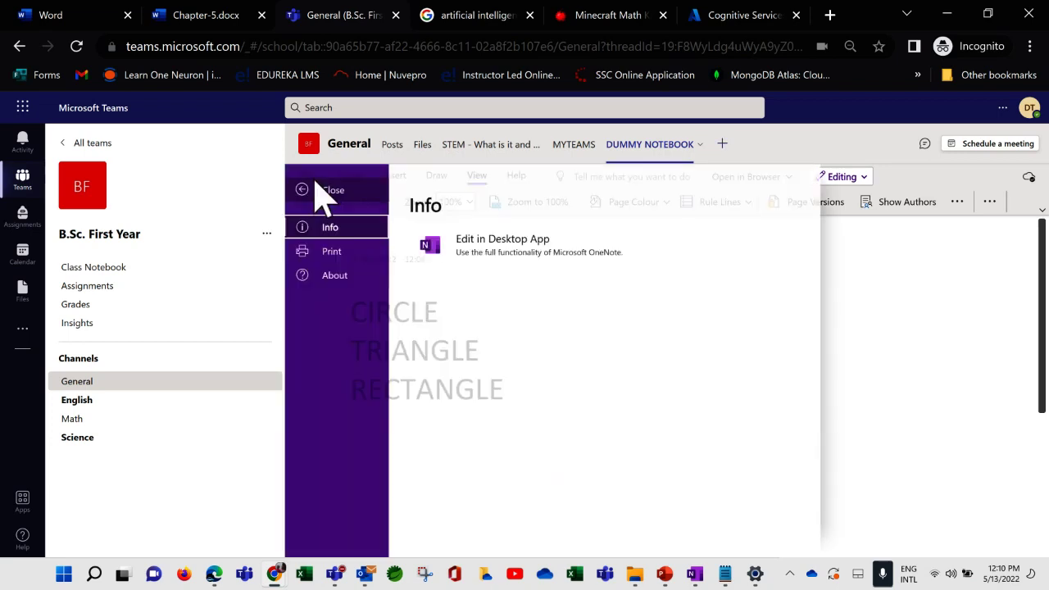
left_click(912, 351)
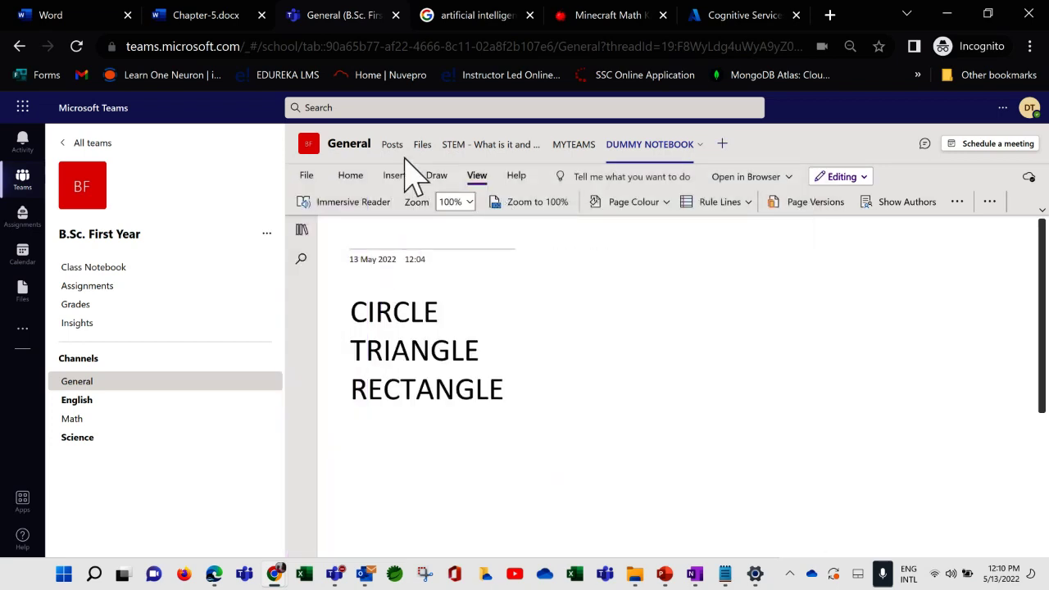
left_click(350, 175)
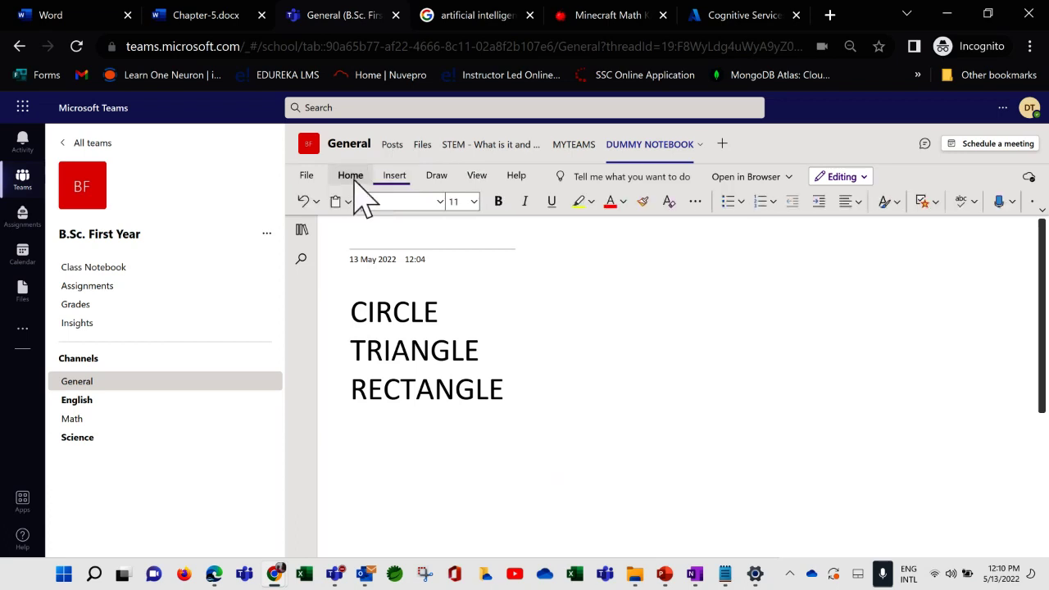
left_click(391, 146)
left_click(421, 146)
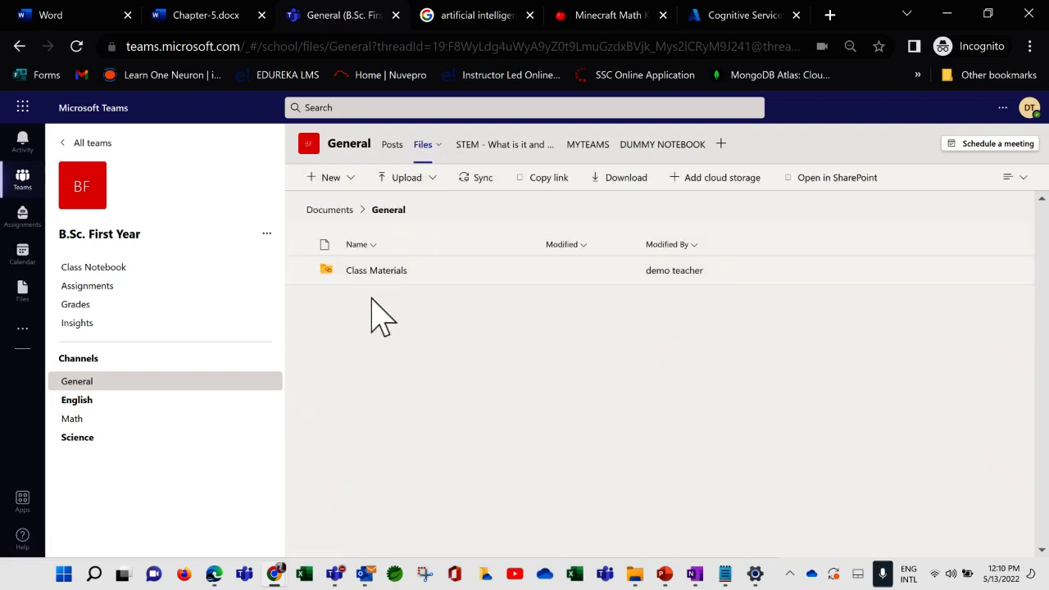
Step: Start a new PowerPoint presentation named 'pROJECT', then cancel it
left_click(346, 178)
left_click(369, 281)
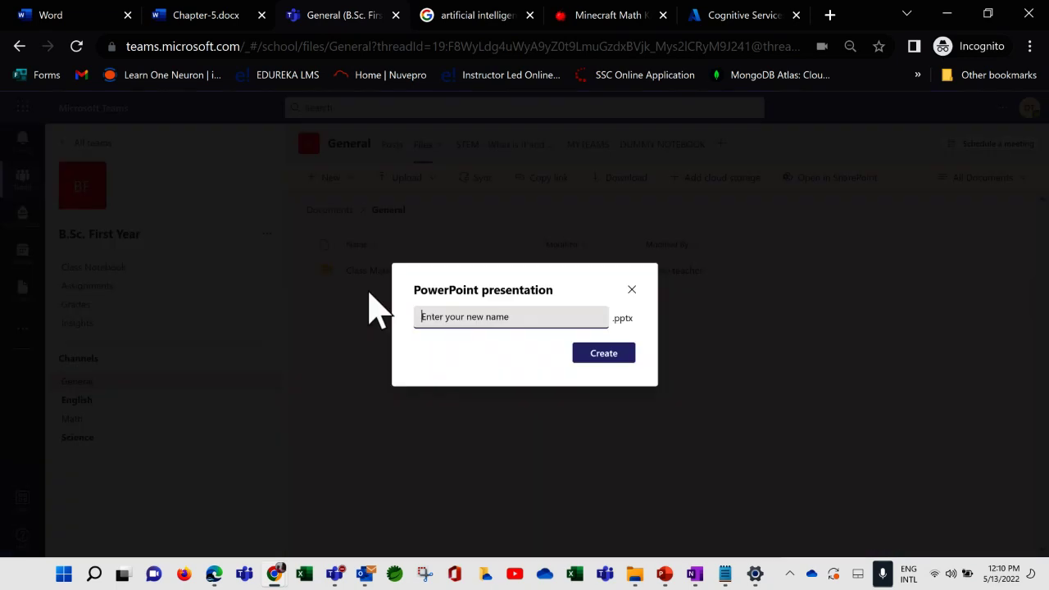
type("pROJECT")
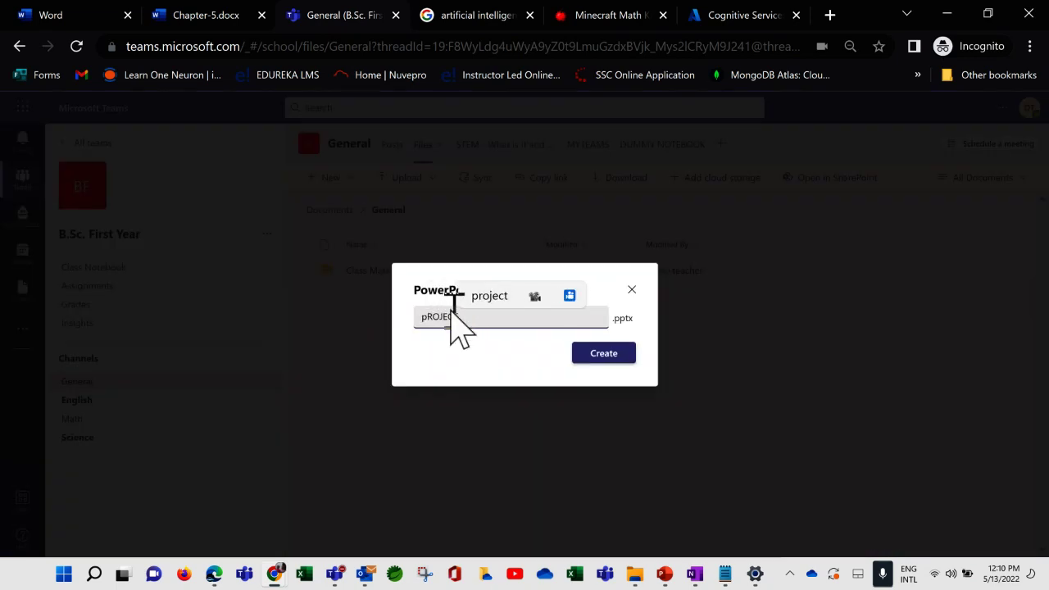
left_click(631, 289)
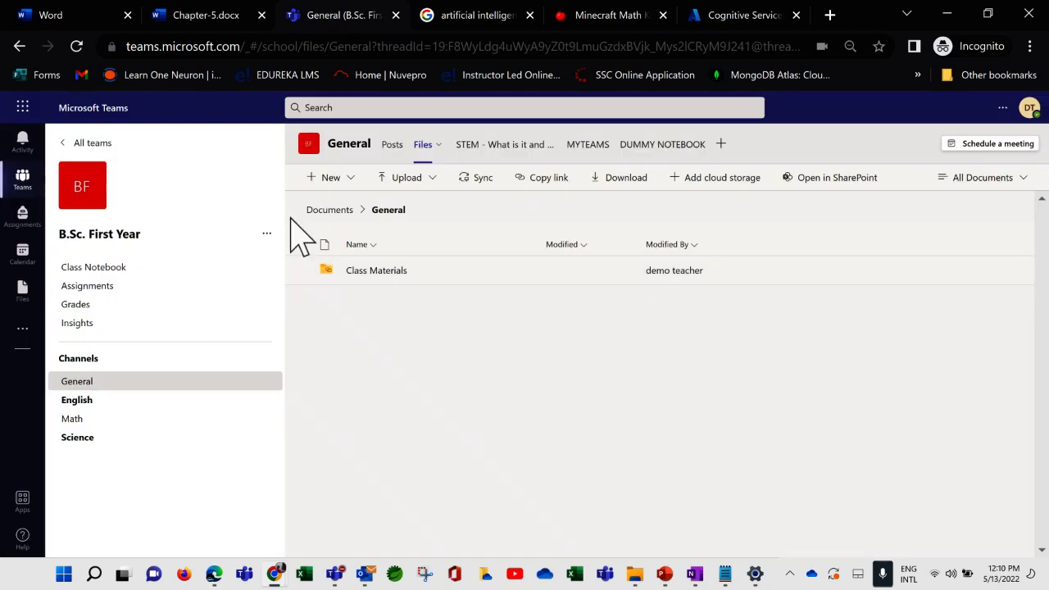
Step: Create a new folder named Team-A and open it
left_click(354, 181)
left_click(360, 211)
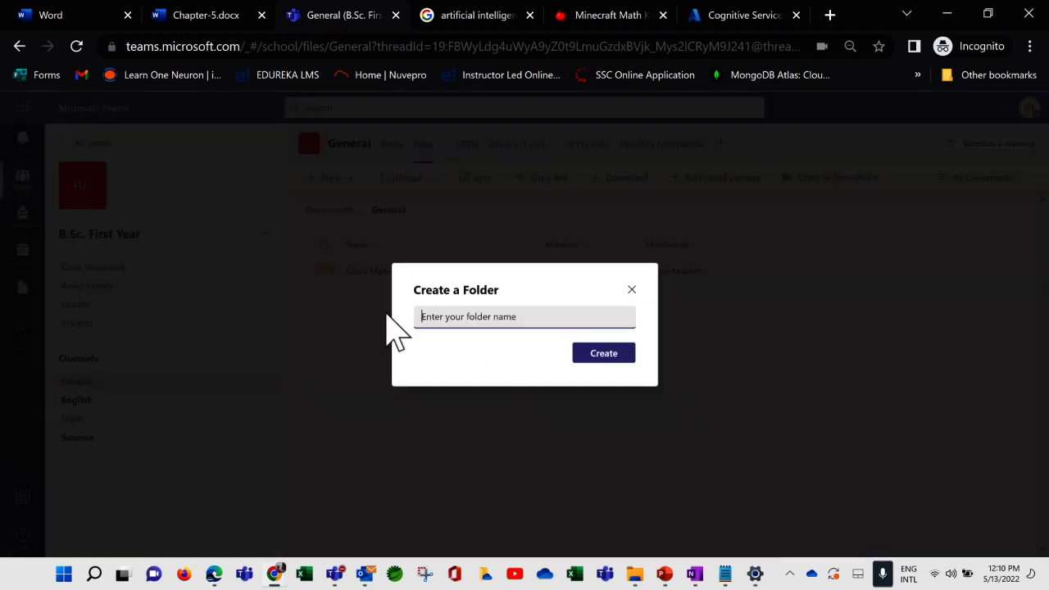
type("tEAM")
key("BackSpace")
key("BackSpace")
key("BackSpace")
key("BackSpace")
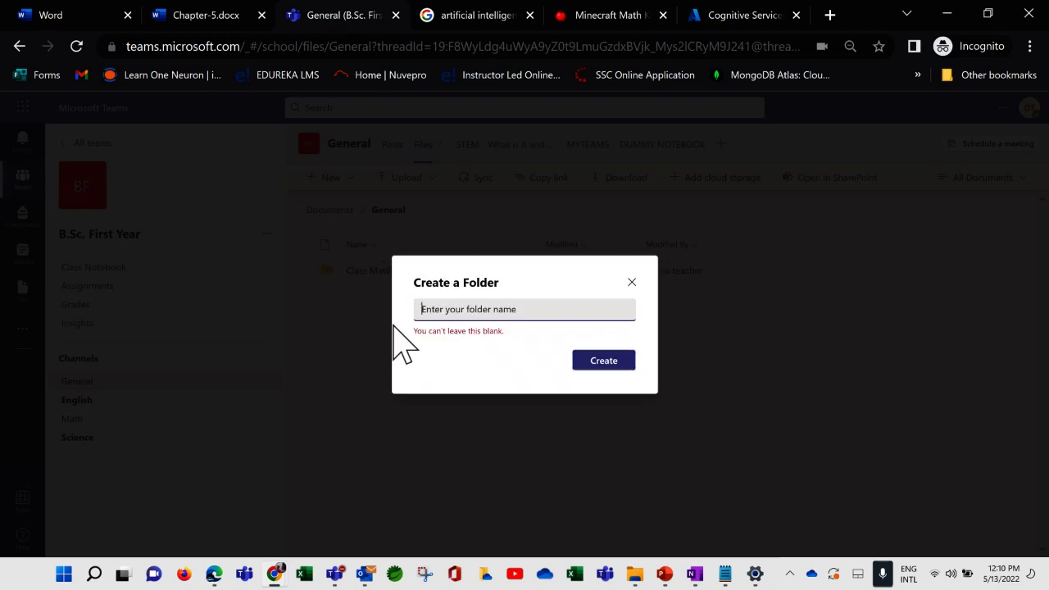
type("Team-A")
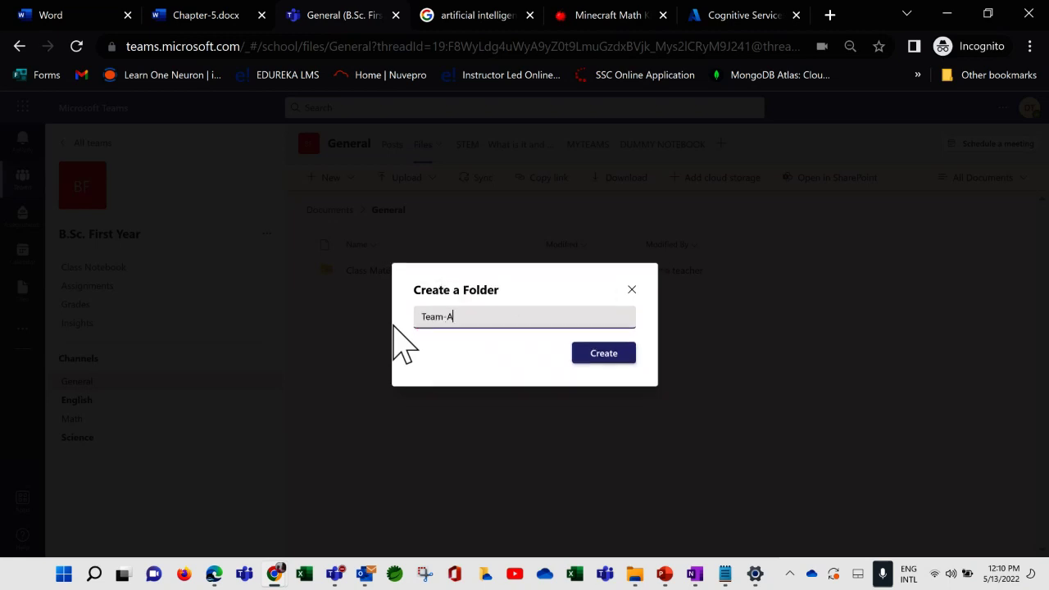
left_click(601, 360)
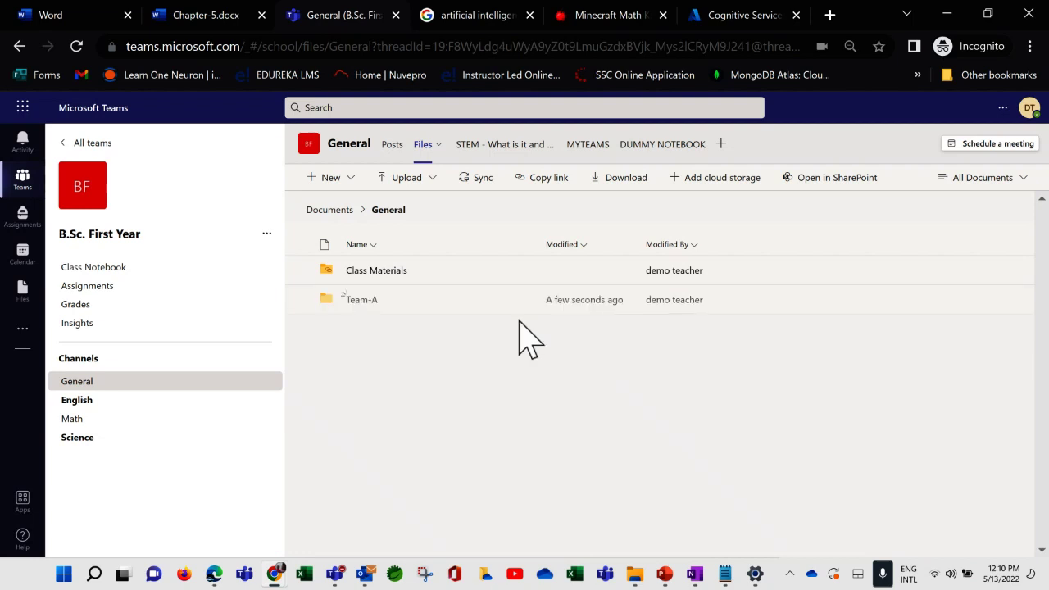
left_click(345, 303)
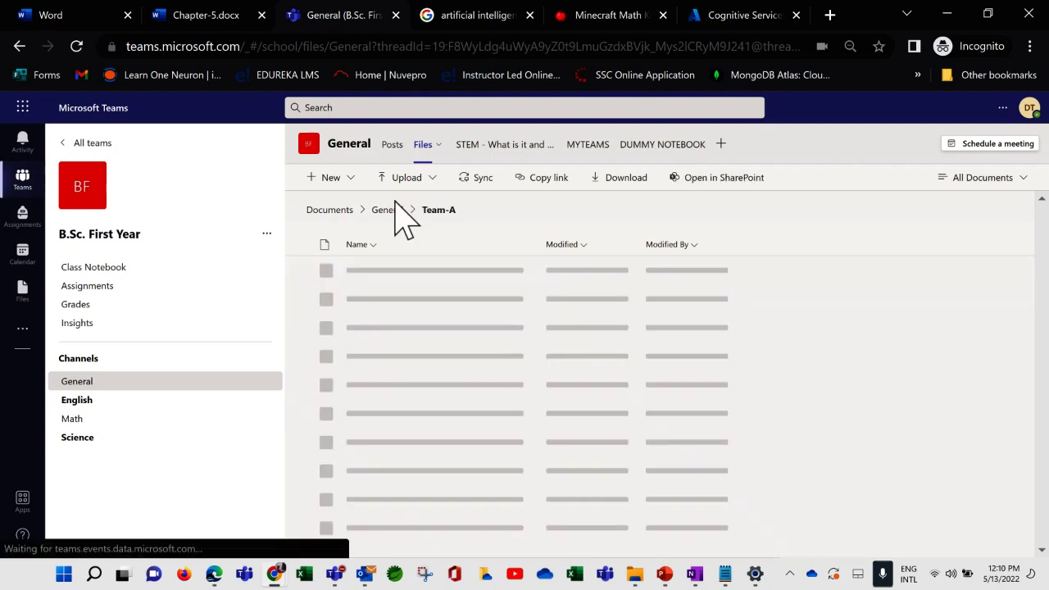
Step: In Team-A, create a new PowerPoint presentation named Project-Work(AI)
left_click(349, 176)
left_click(360, 282)
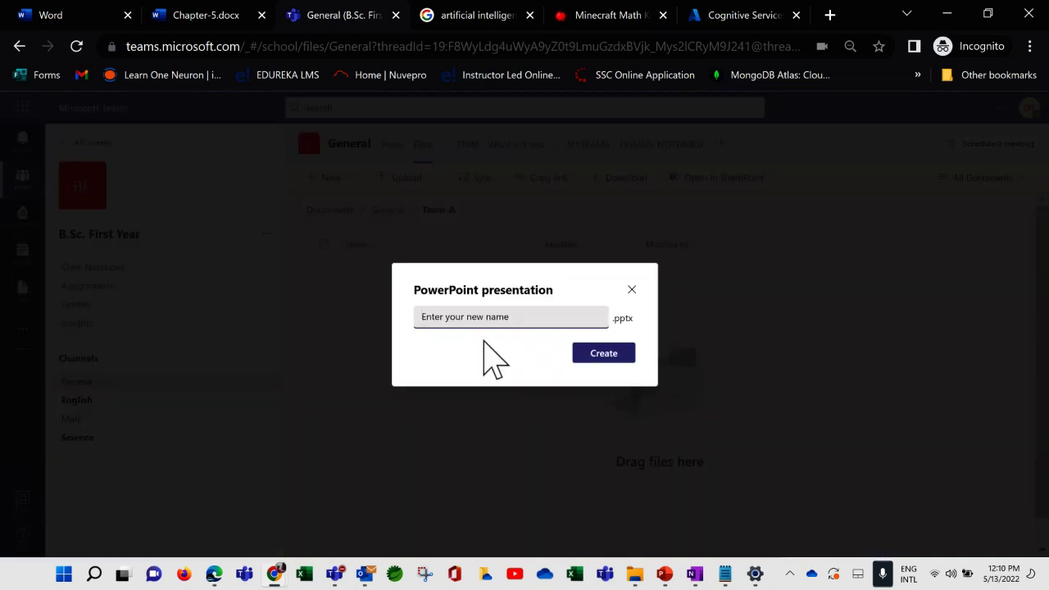
type("Project")
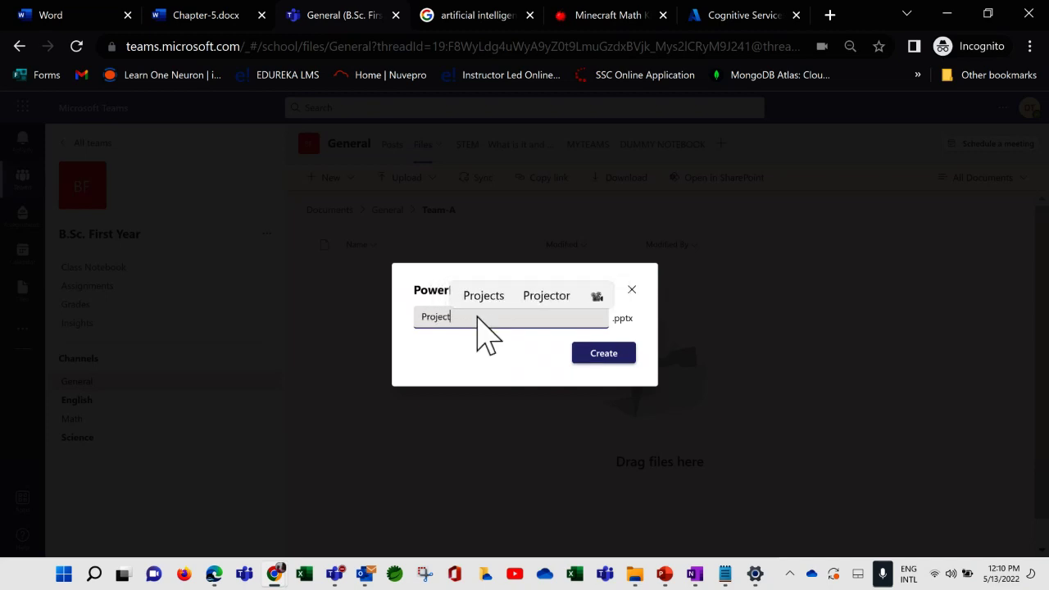
type("-Work")
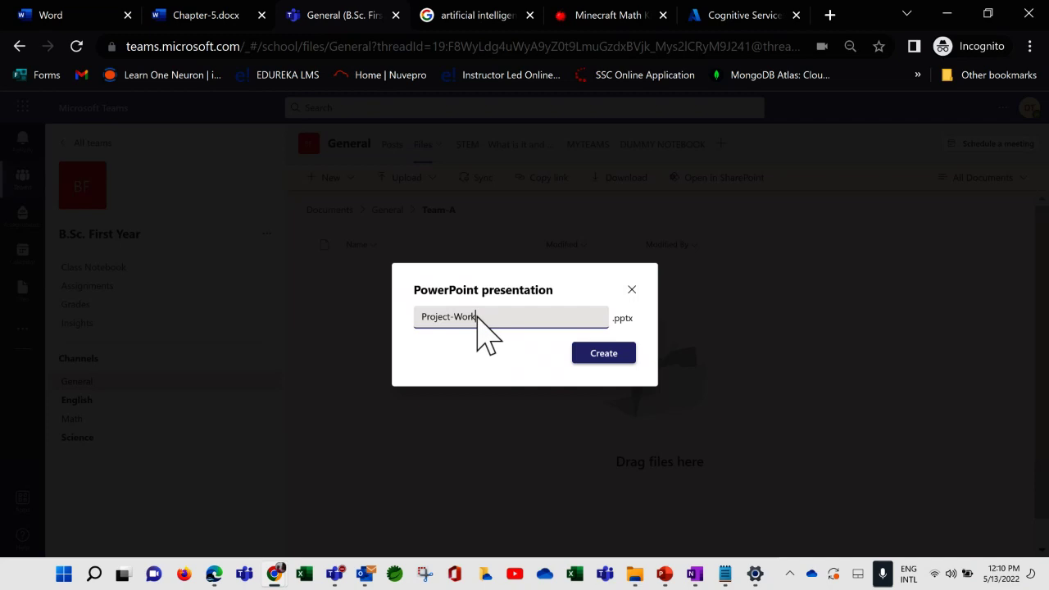
type("(AI)")
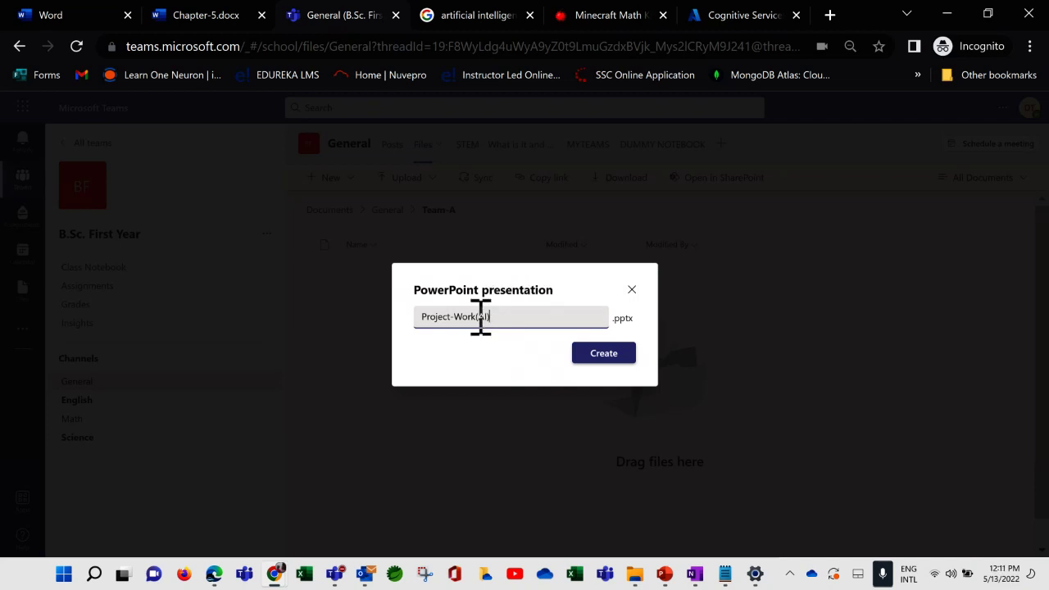
left_click(604, 354)
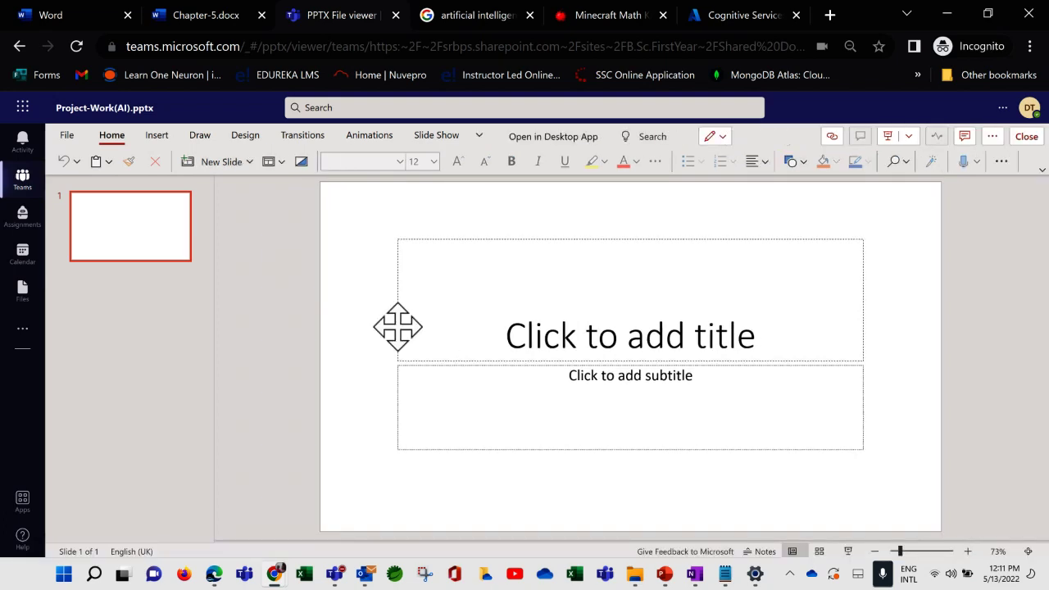
Step: Type the first slide's title 'Artificial Intelligence'
left_click(554, 330)
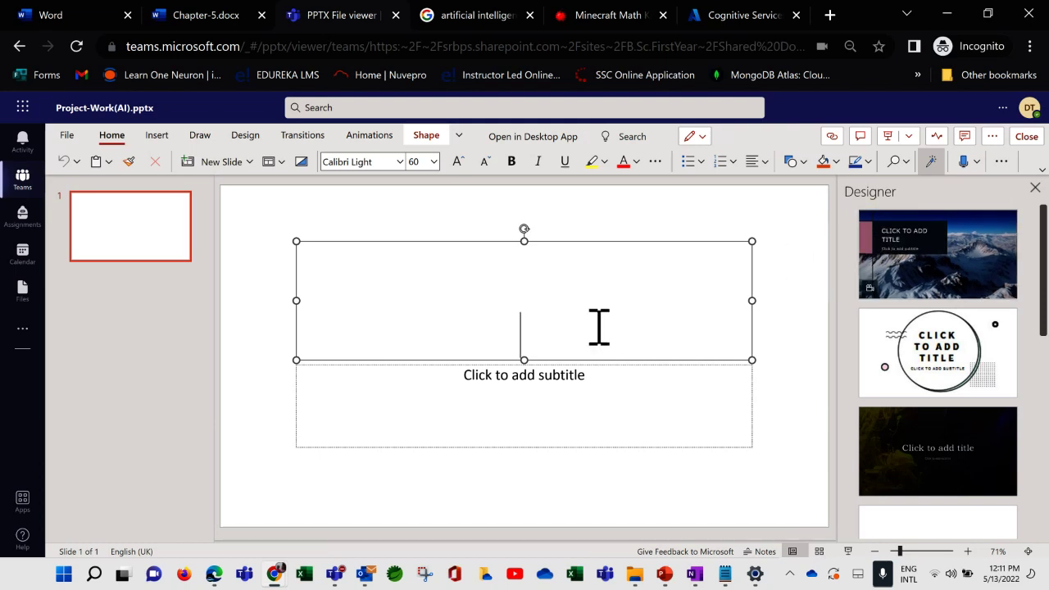
type("Ar")
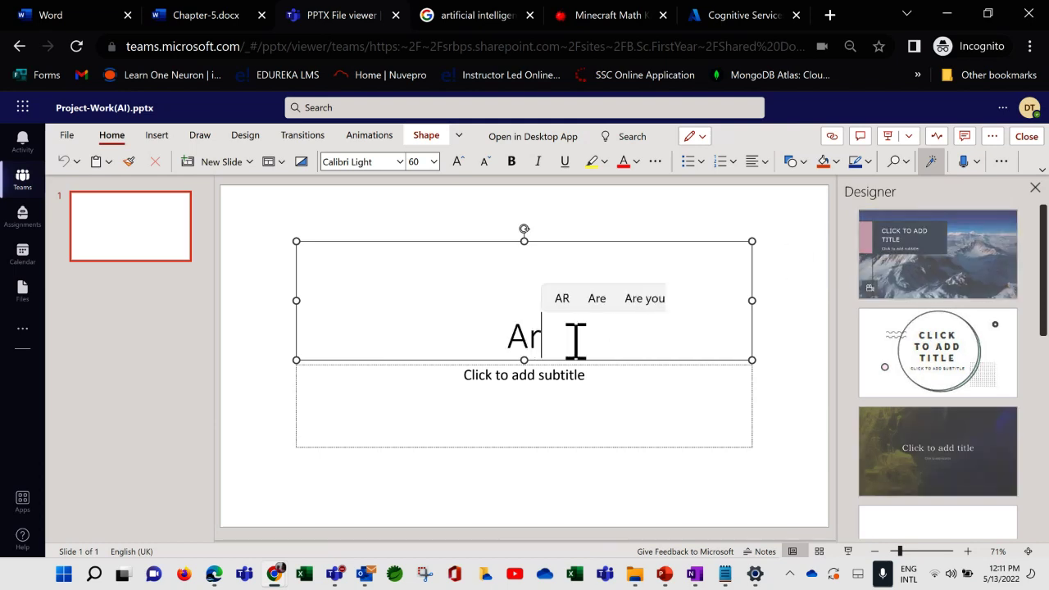
type("itificial in")
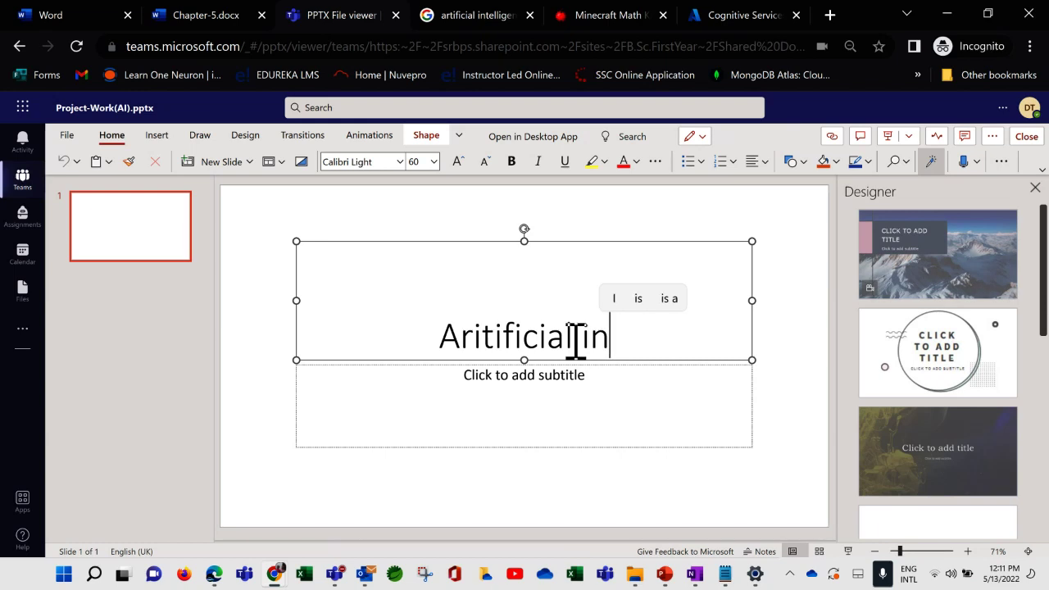
key("BackSpace")
key("BackSpace")
type("I")
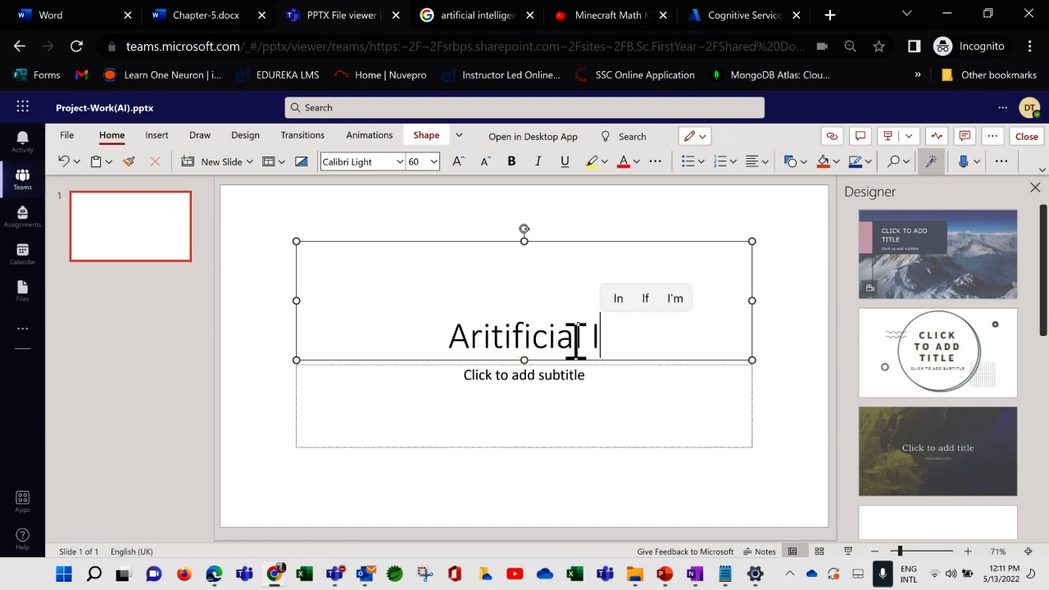
type("ntelligence")
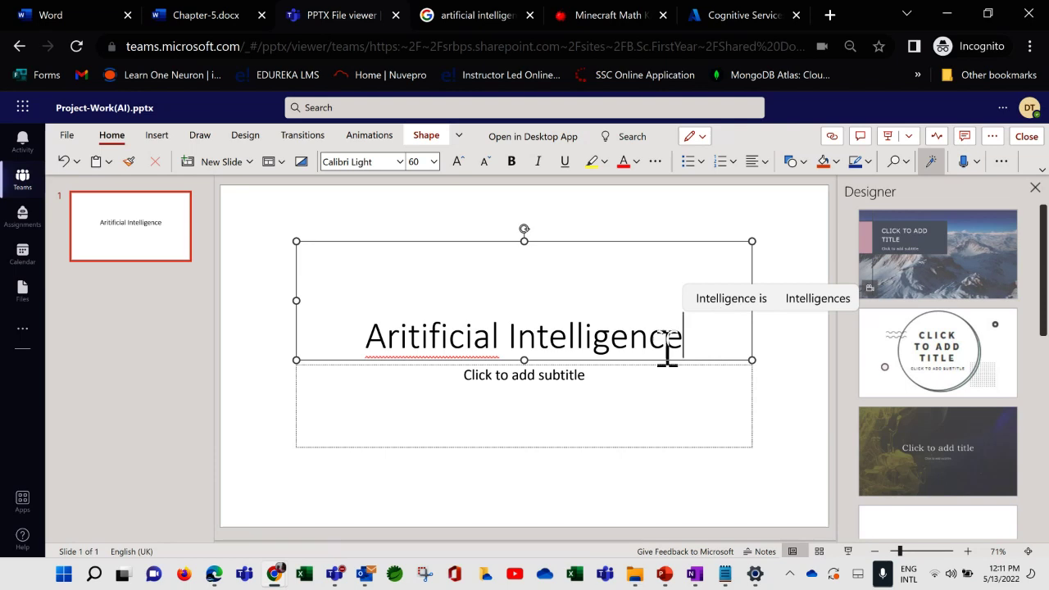
left_click(454, 391)
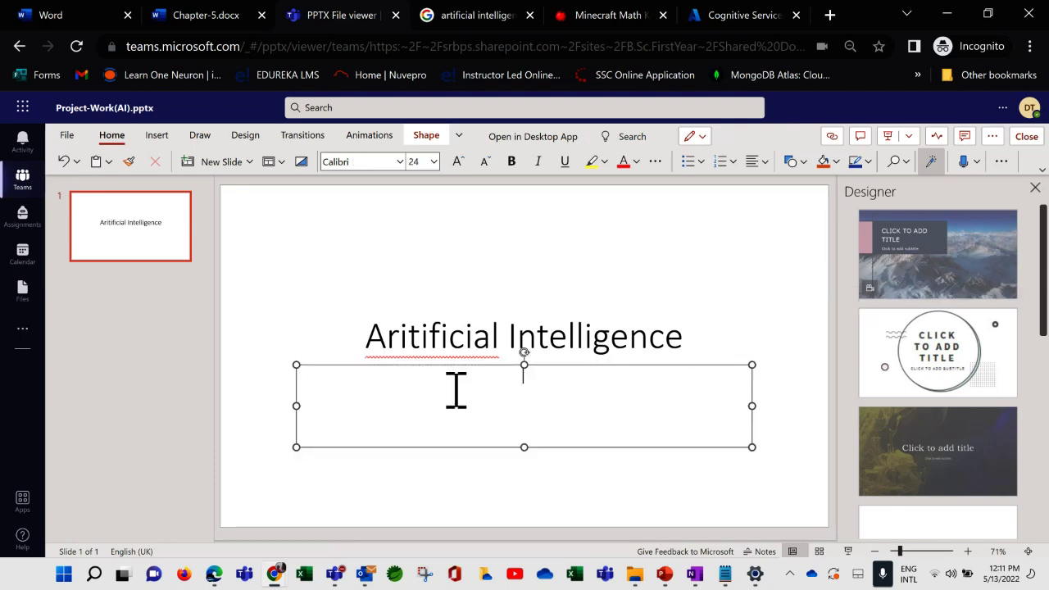
left_click(629, 276)
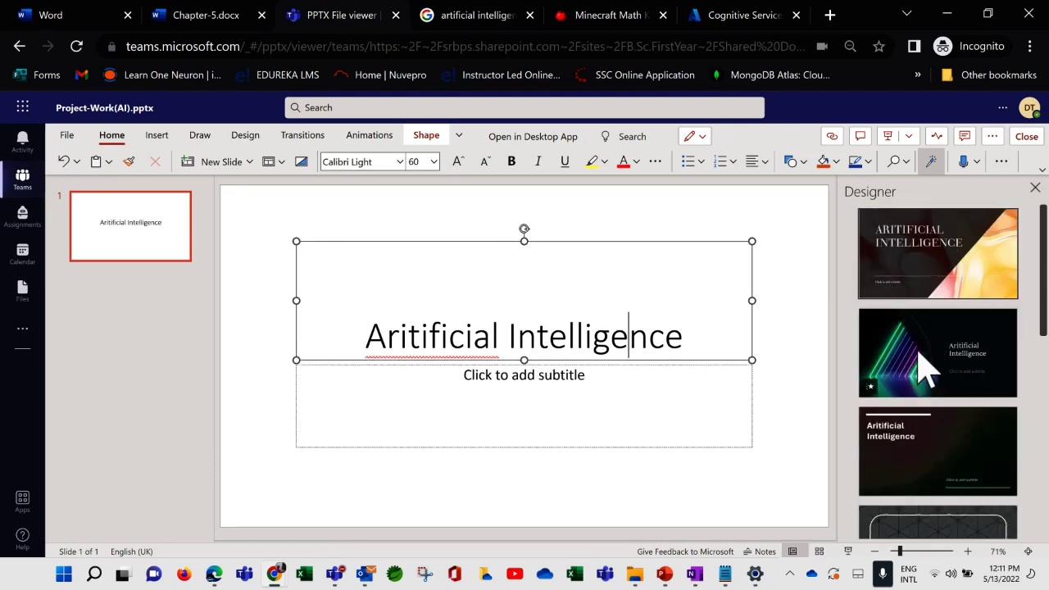
Step: Apply the green starry design, fix the title's spelling, and add a blank second slide
left_click_drag(1039, 336, 1044, 529)
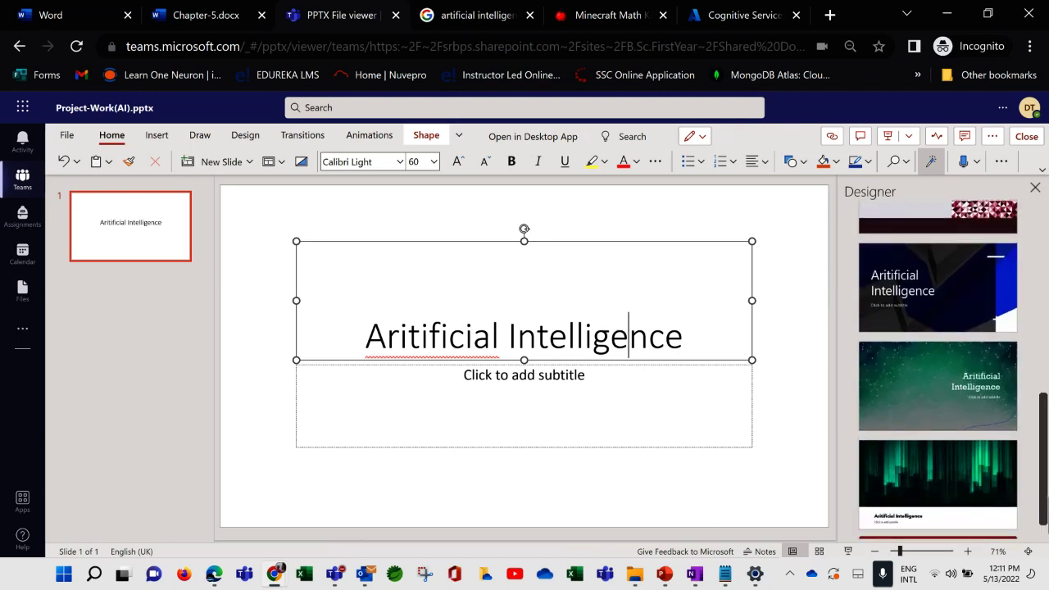
left_click(906, 422)
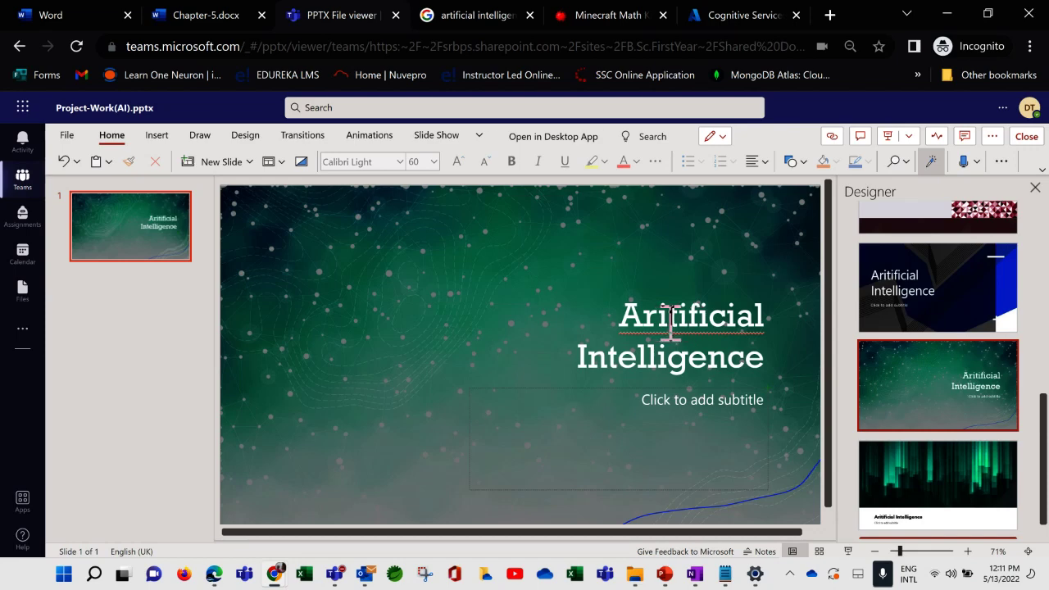
left_click(663, 322)
key("BackSpace")
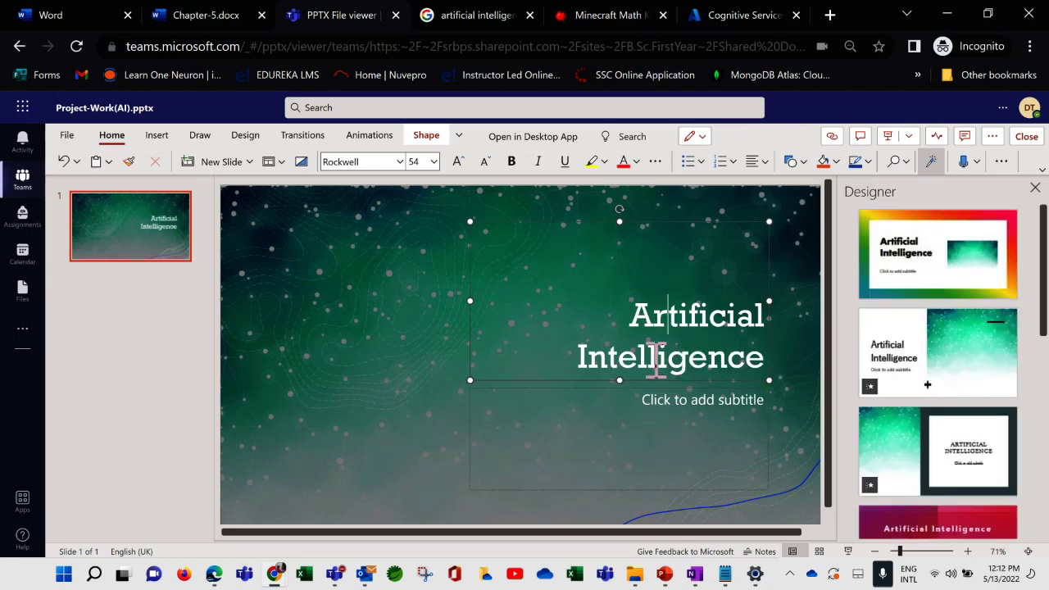
right_click(145, 327)
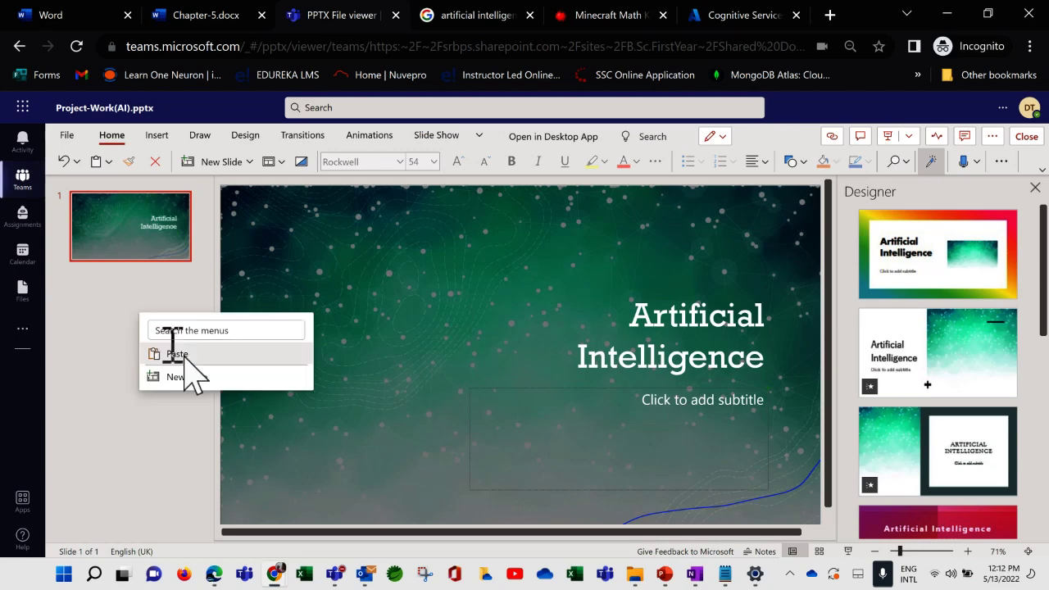
left_click(190, 381)
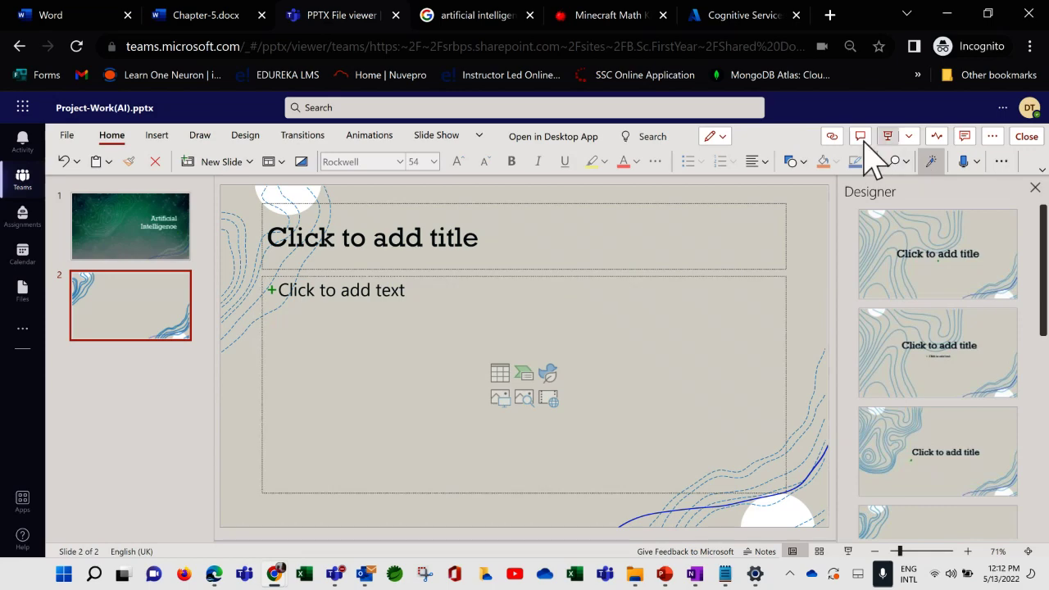
left_click(963, 136)
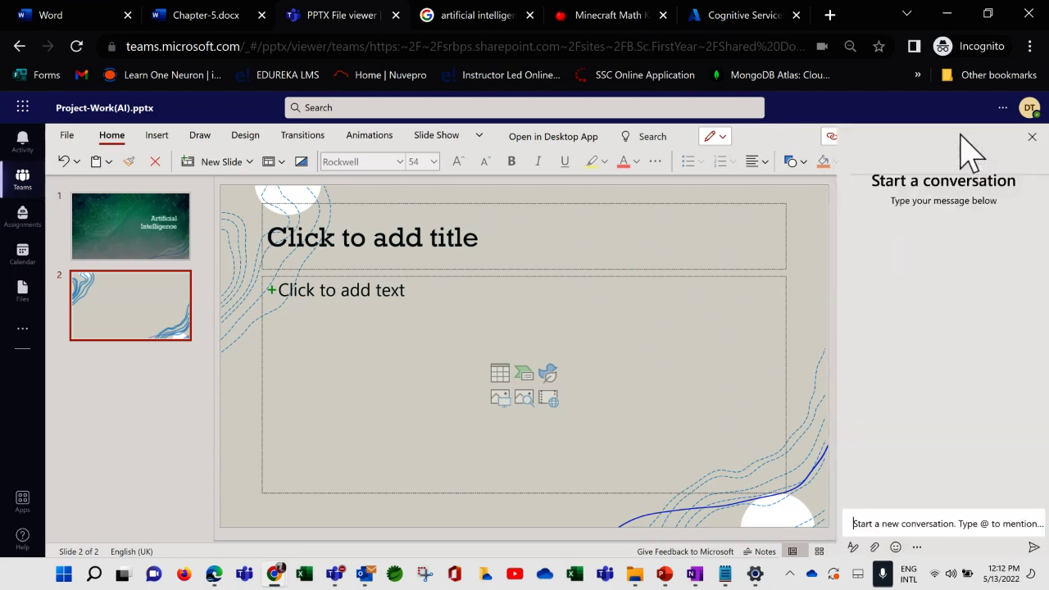
type("@den")
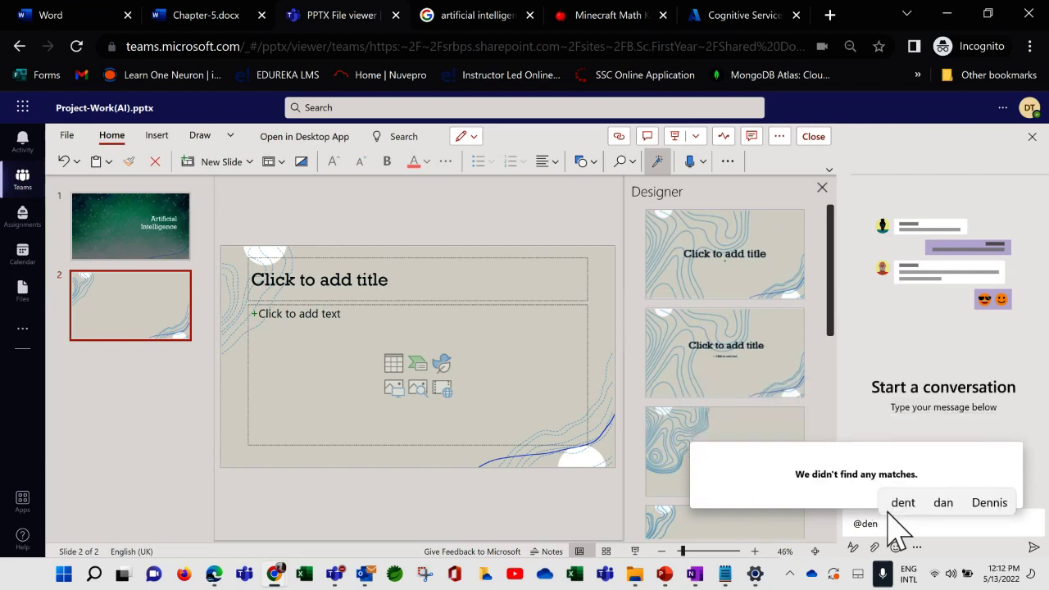
key("BackSpace")
type("m")
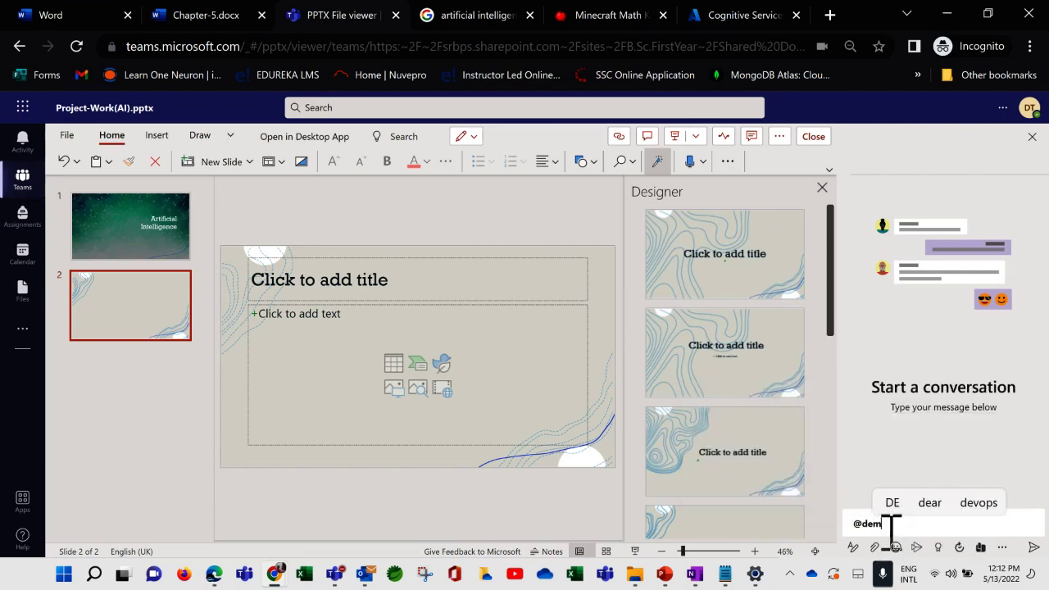
key("BackSpace")
key("BackSpace")
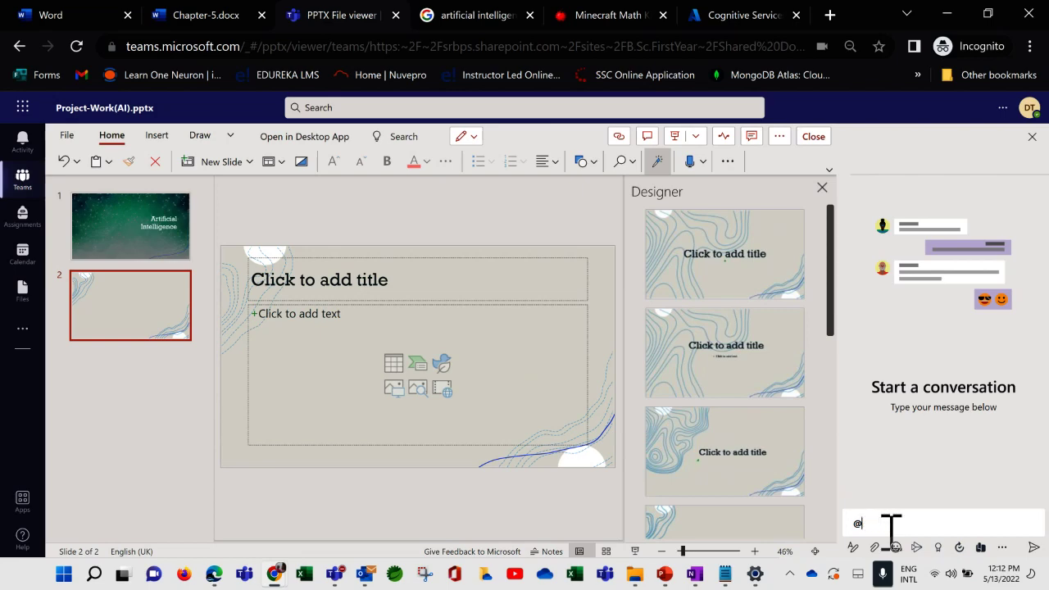
type("de")
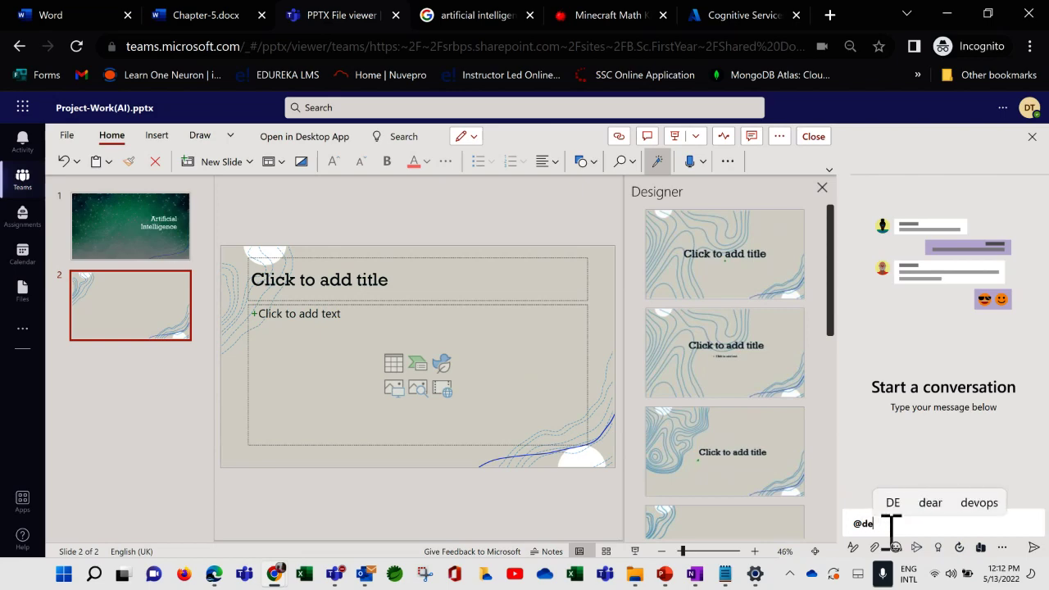
key("BackSpace")
key("BackSpace")
key("BackSpace")
type("@")
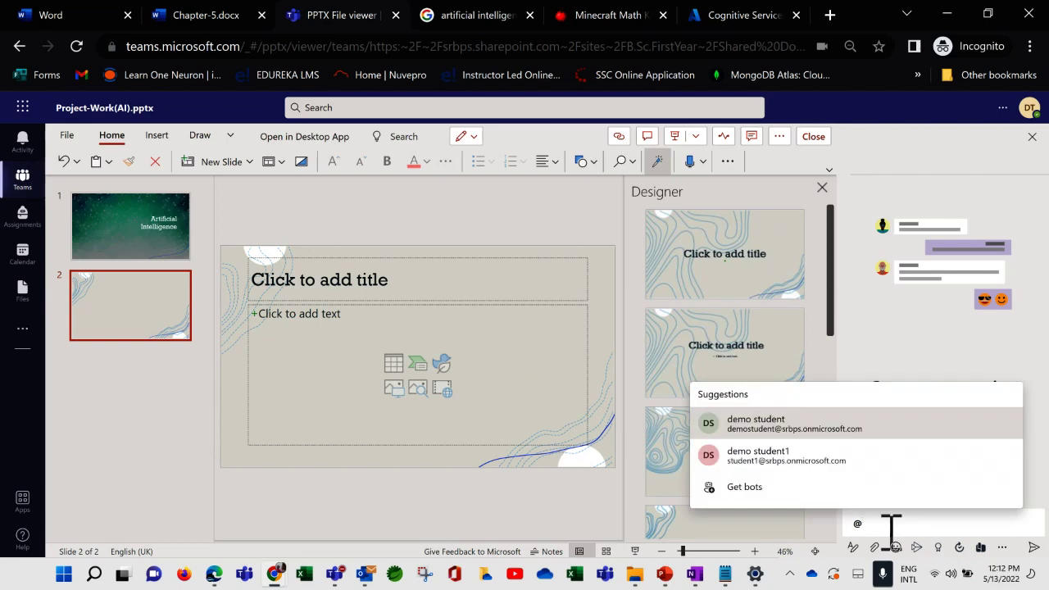
left_click(804, 434)
Step: Send 'Please add two slides', then open slide 2's online-video prompt and switch to Google
type(": Pl")
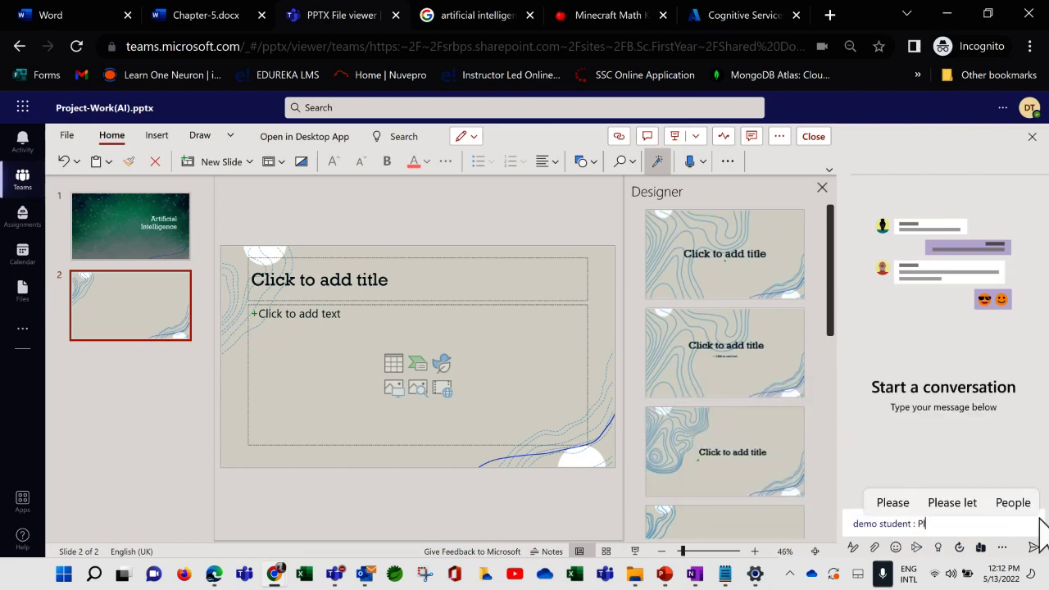
type("ease add ")
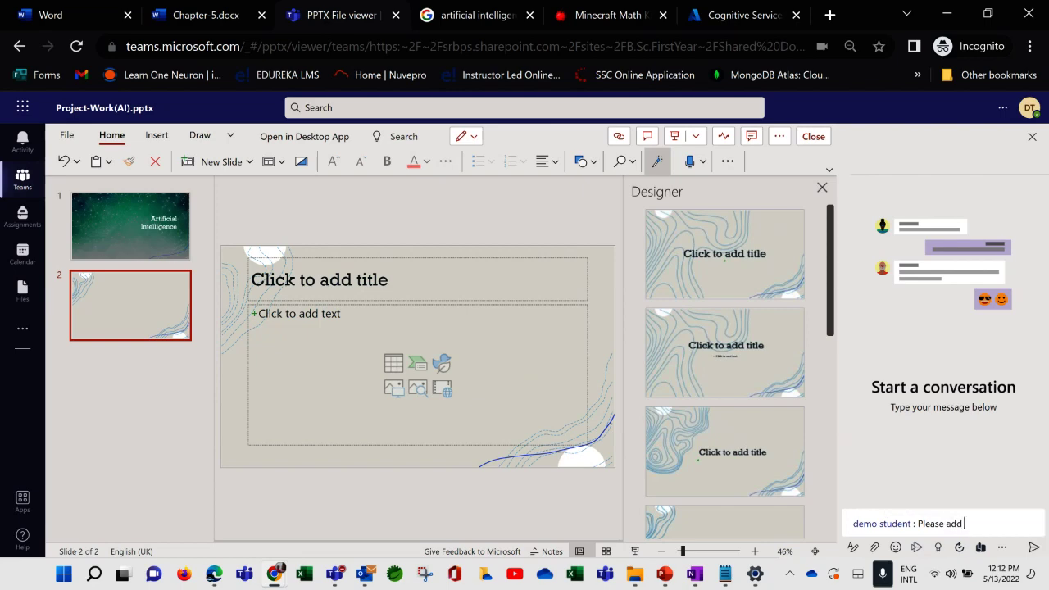
type("two slides")
key("Return")
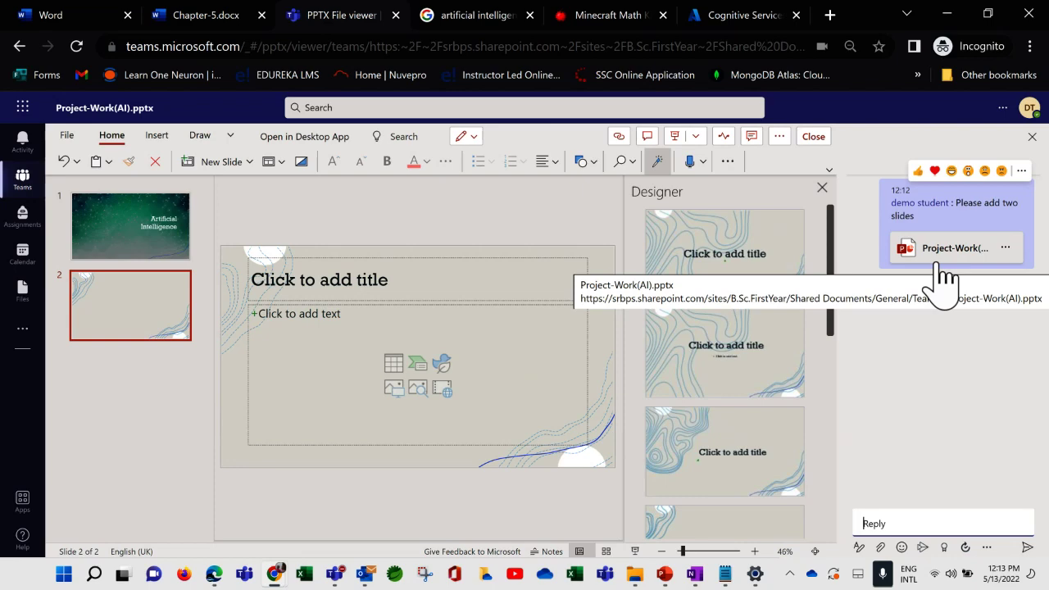
left_click(442, 389)
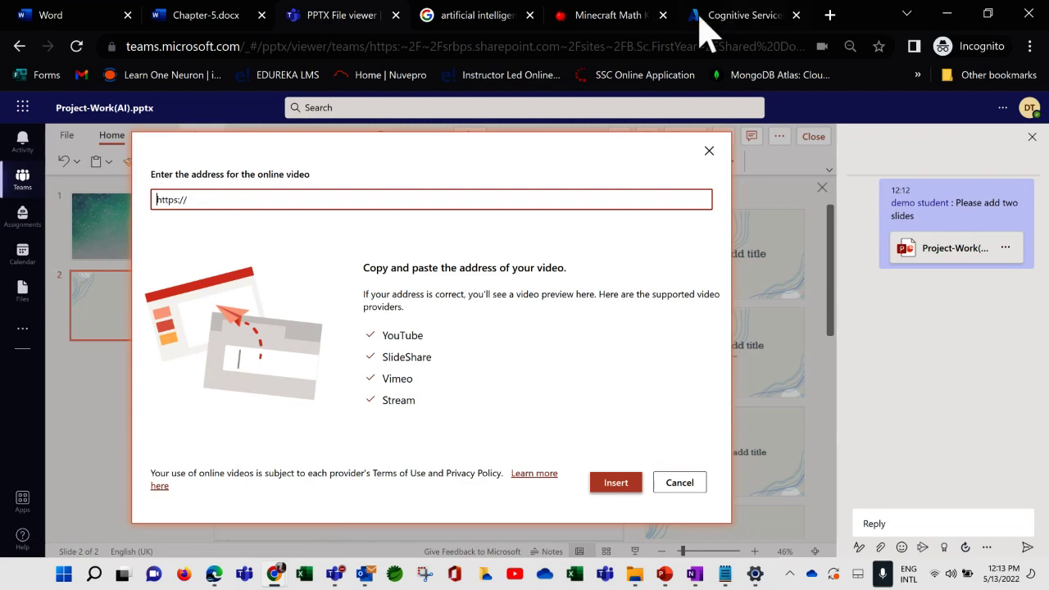
left_click(489, 18)
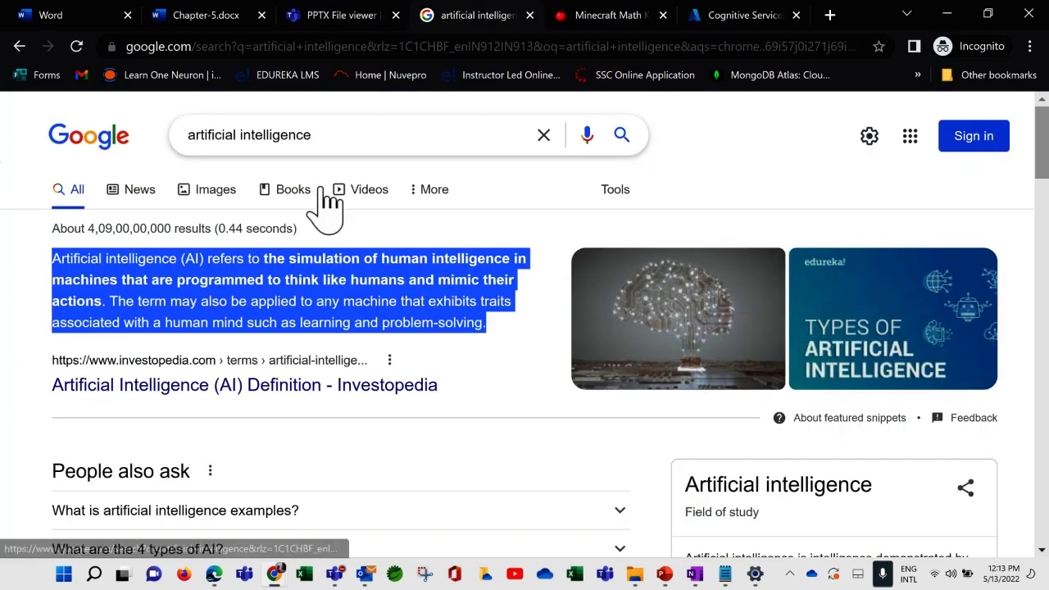
Step: Filter Google to artificial intelligence videos, open the Built In result, and select its address
left_click(368, 190)
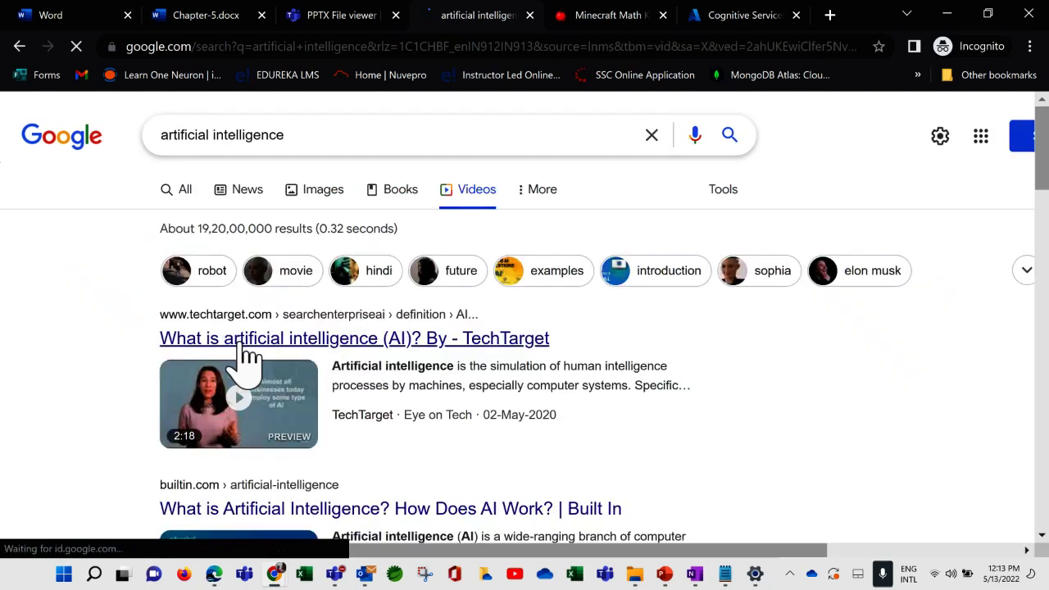
scroll(344, 511, "down", 4)
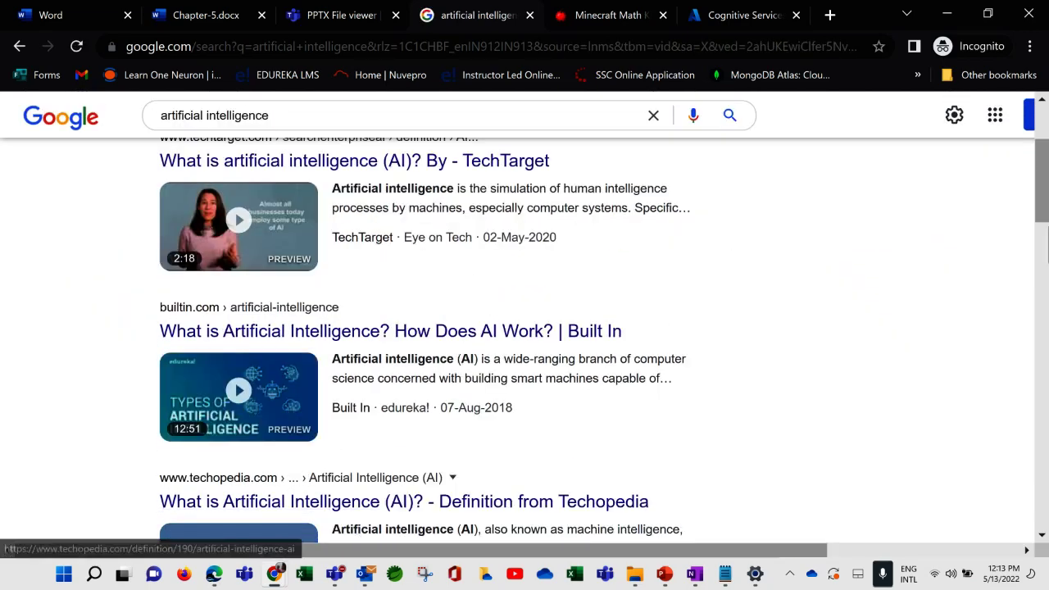
left_click_drag(1046, 278, 1046, 226)
left_click(252, 423)
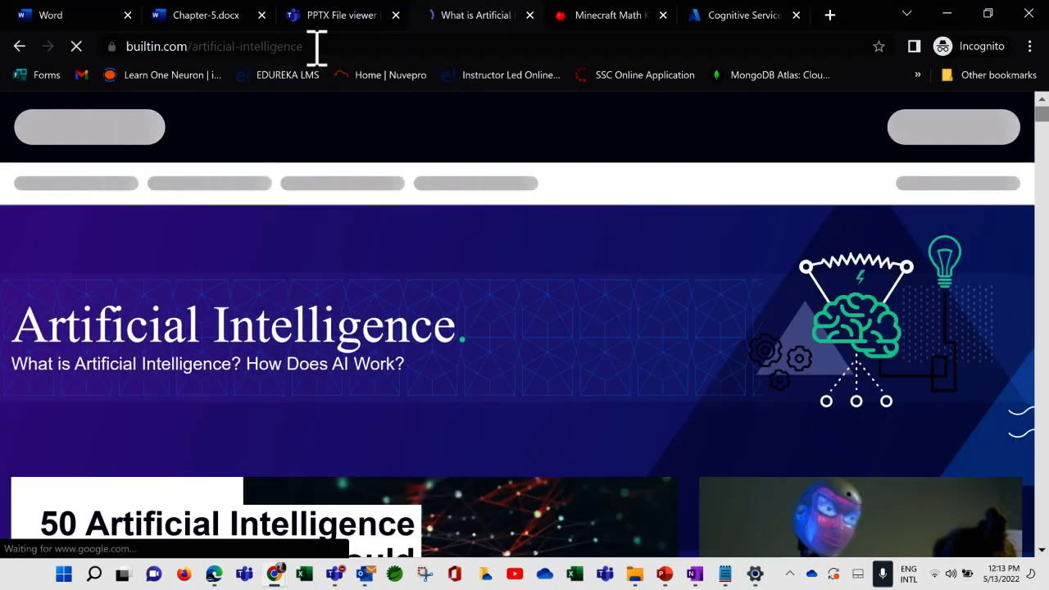
left_click(318, 47)
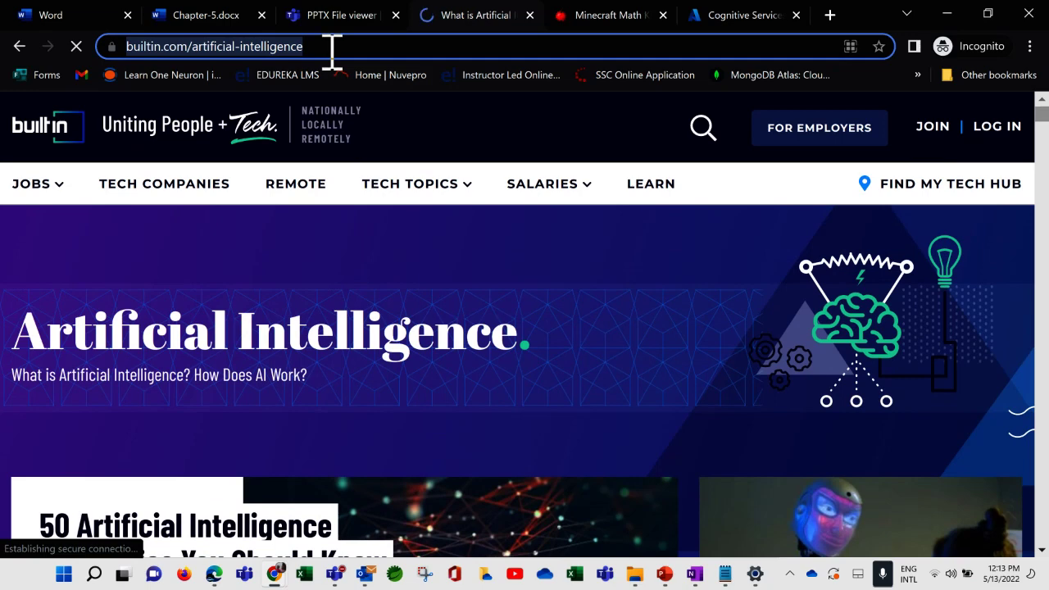
left_click(332, 46)
left_click_drag(364, 47, 42, 41)
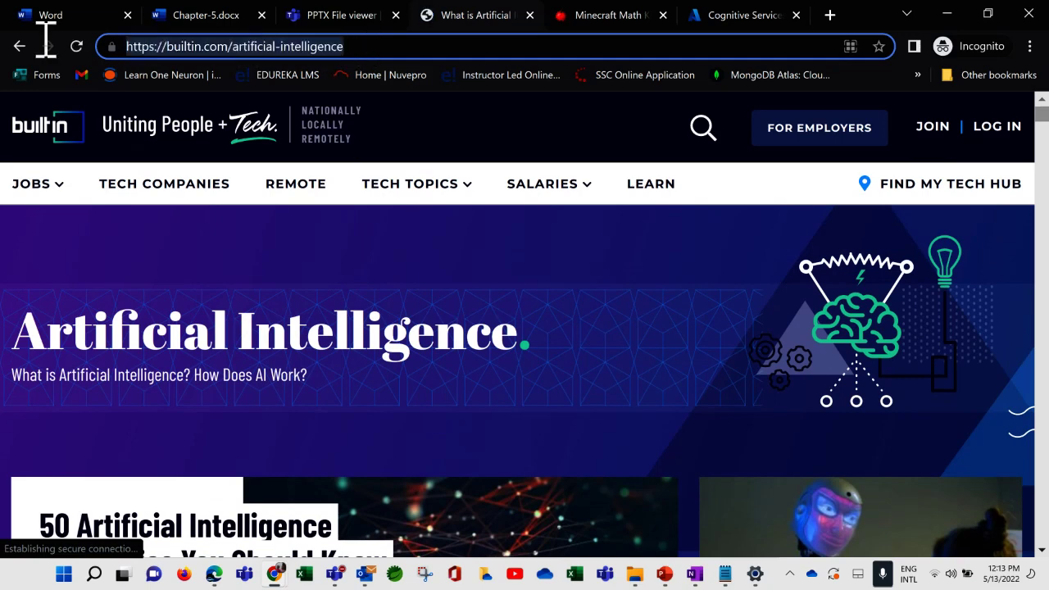
Step: Go to YouTube and pause the playing ad
type("youtube.com")
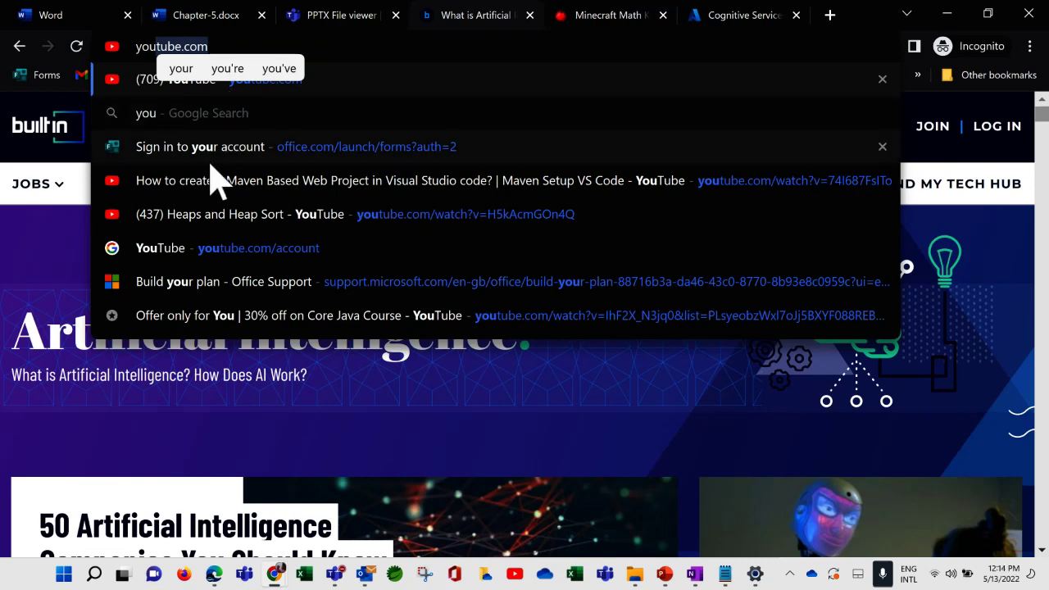
left_click(204, 218)
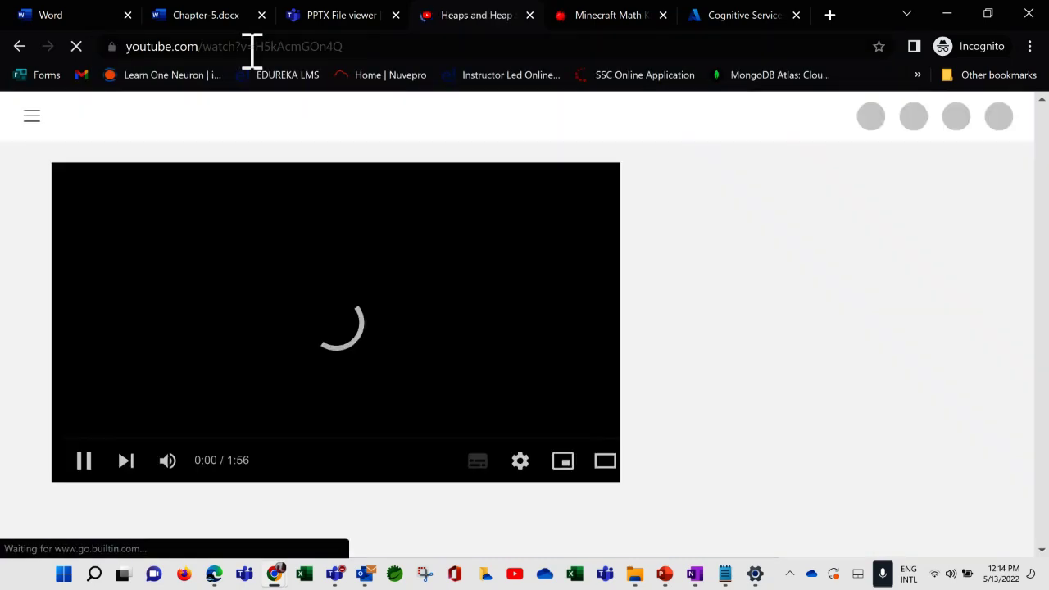
left_click(76, 460)
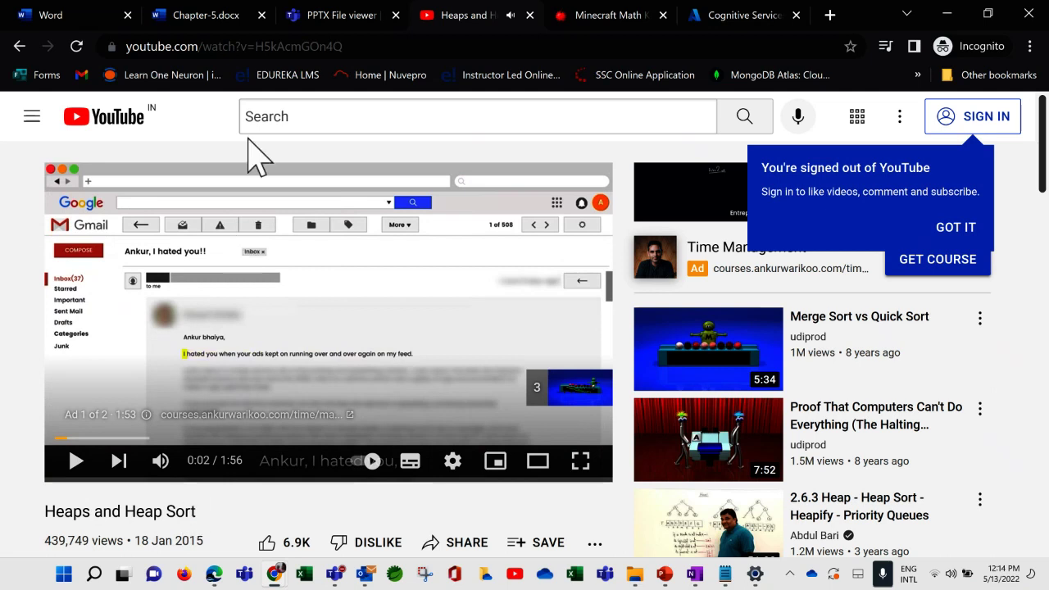
left_click(390, 46)
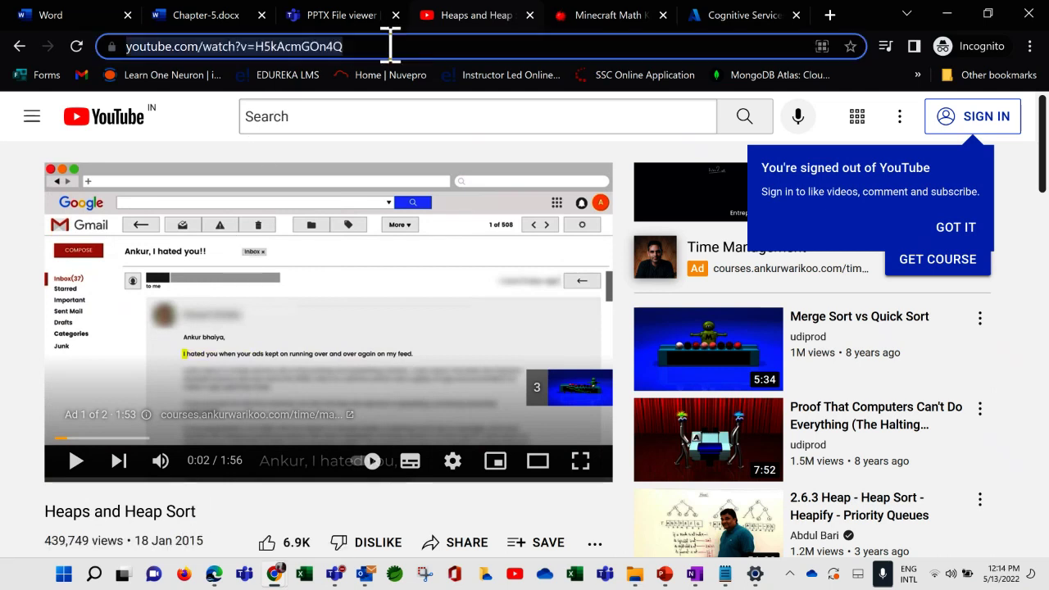
Step: Search YouTube for 'Artificial intelligence' and dismiss the Premium trial offer
left_click(346, 122)
type("A")
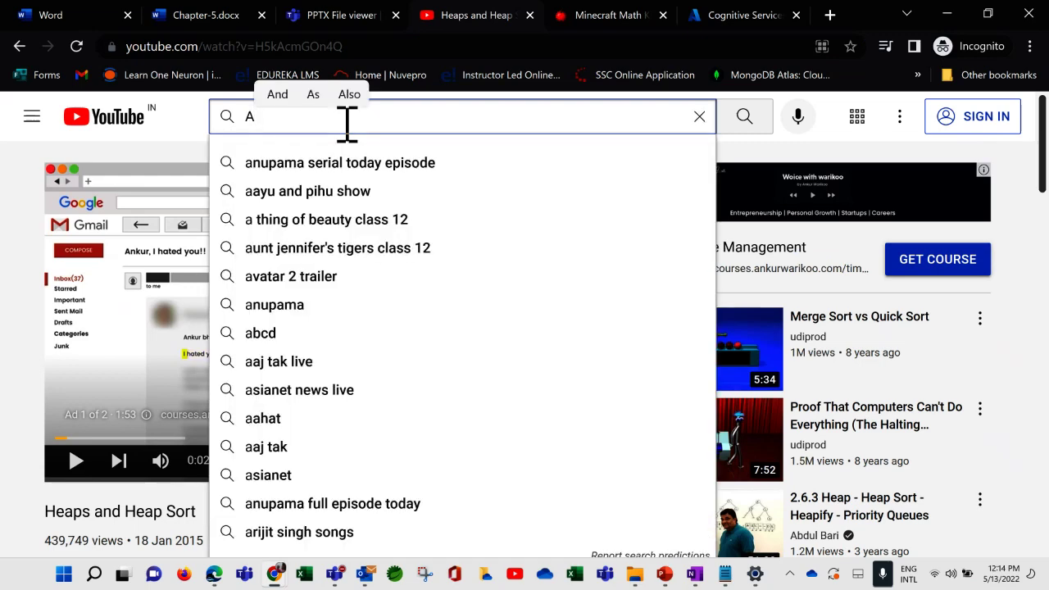
type("rtifici")
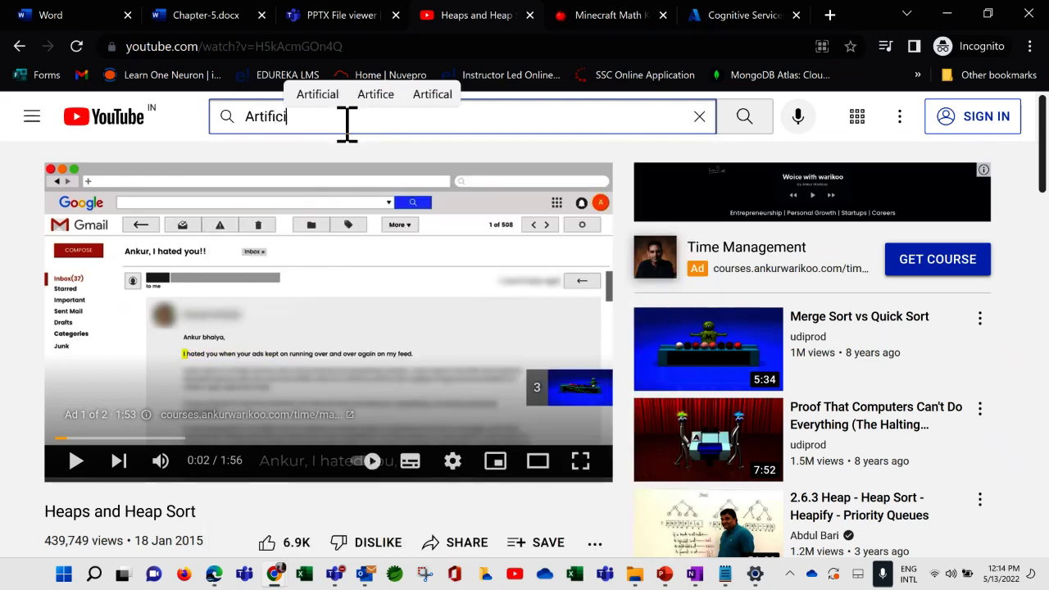
type("al intell")
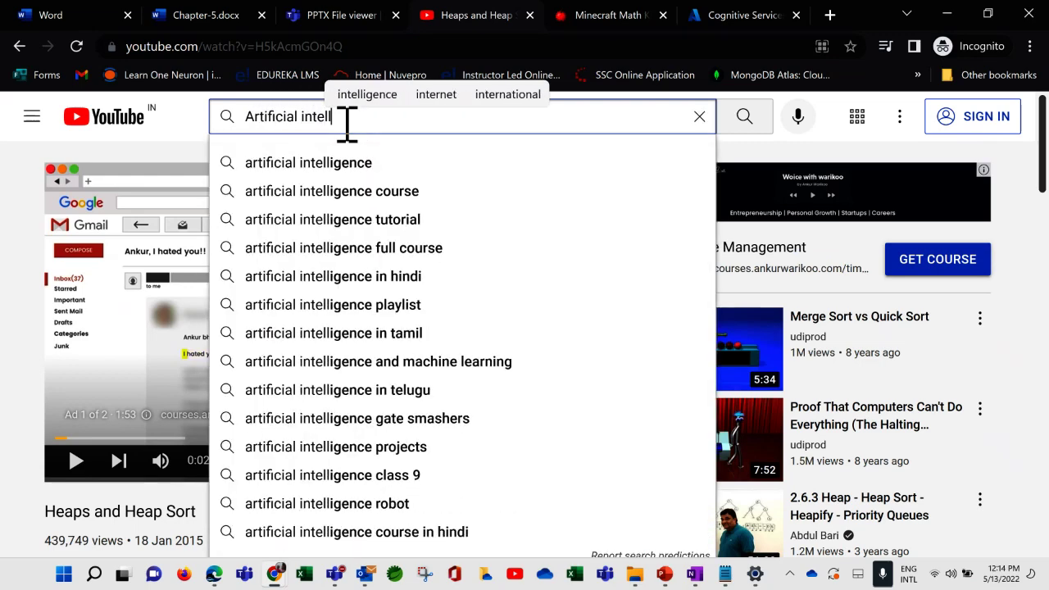
left_click(338, 154)
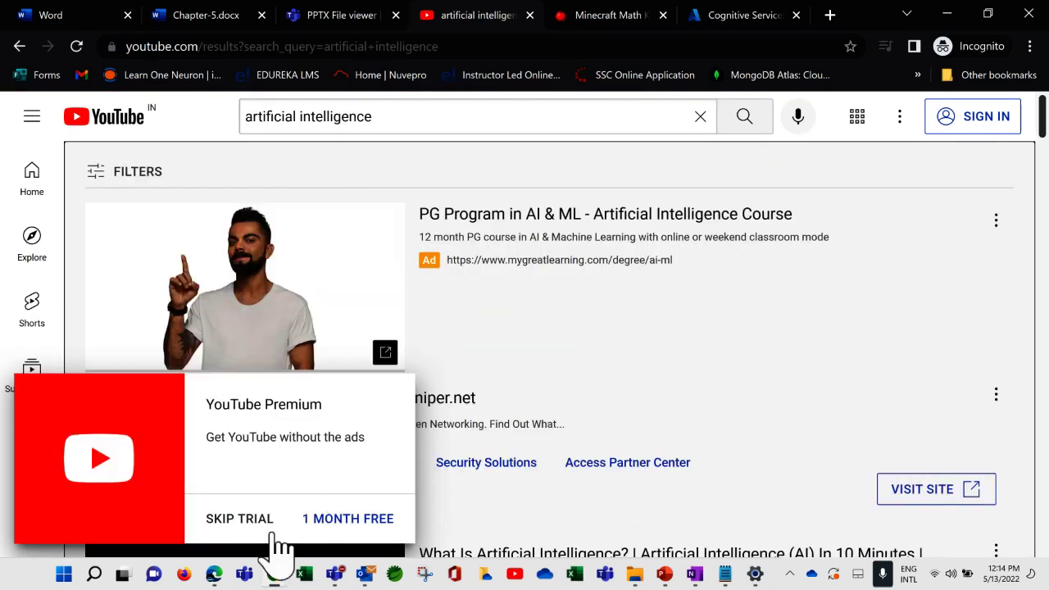
left_click(250, 524)
Step: Open Edureka's 'What Is Artificial Intelligence?' video, pause it, and select its address
scroll(320, 421, "down", 2)
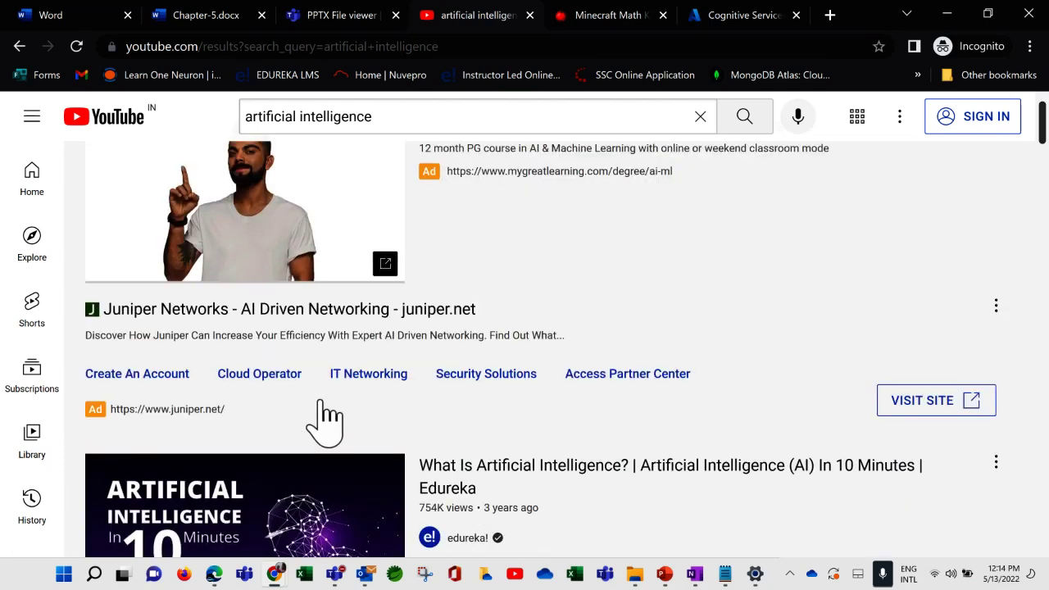
left_click(293, 457)
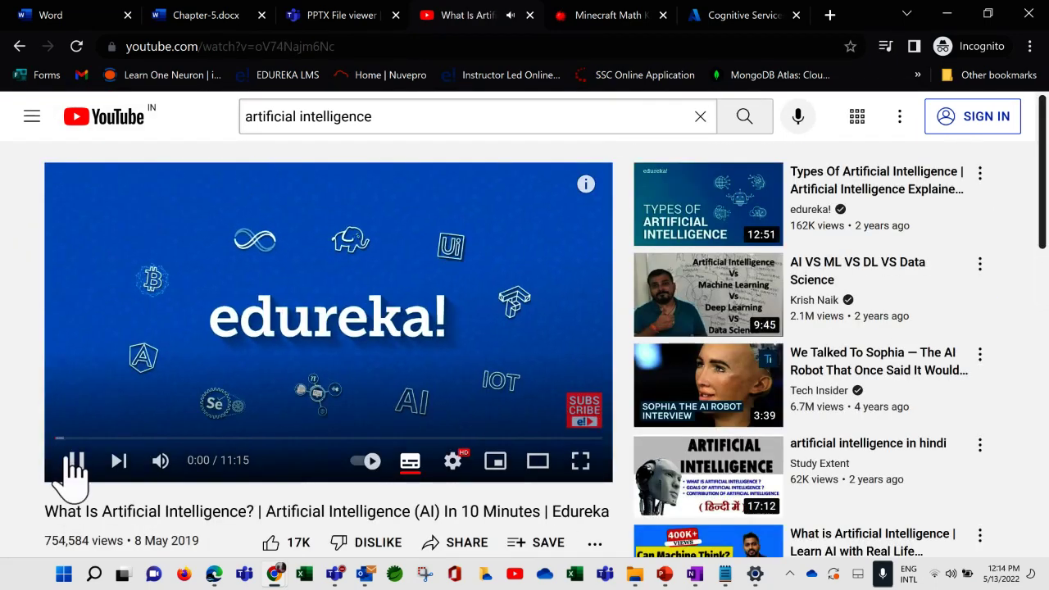
left_click(73, 464)
left_click(366, 45)
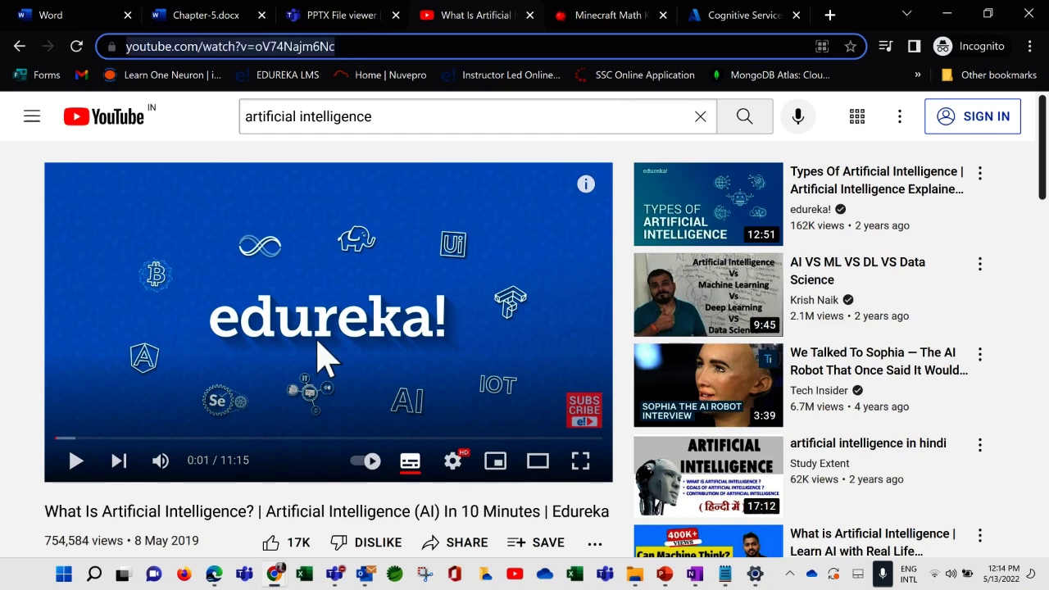
left_click(693, 575)
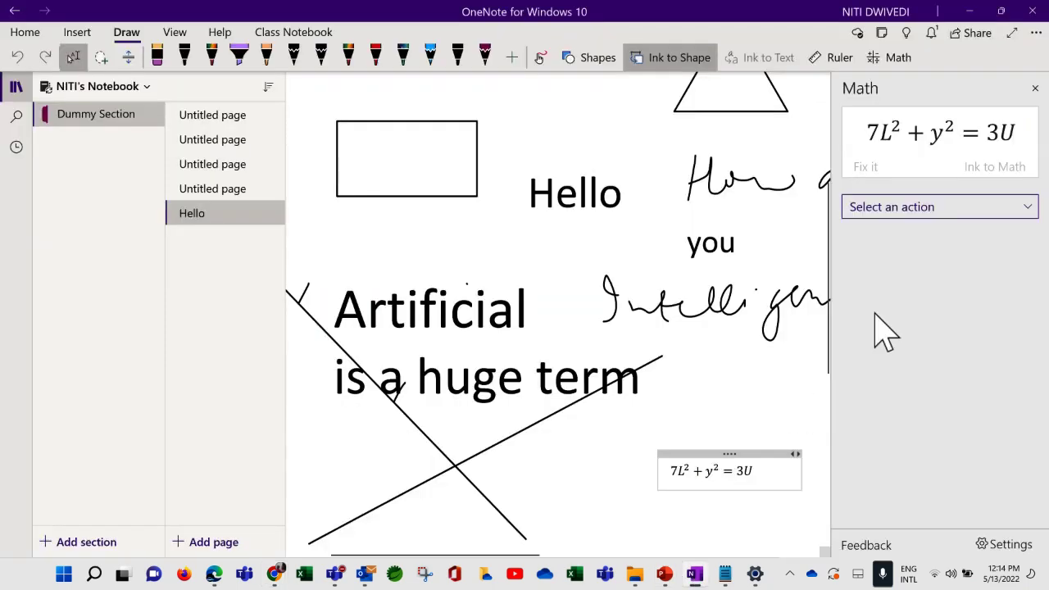
Step: Paste the Edureka video link onto the Hello page and play the embed
left_click_drag(828, 352, 377, 279)
type("https://www.youtube.com/watch?v=nV74Nqmk9c")
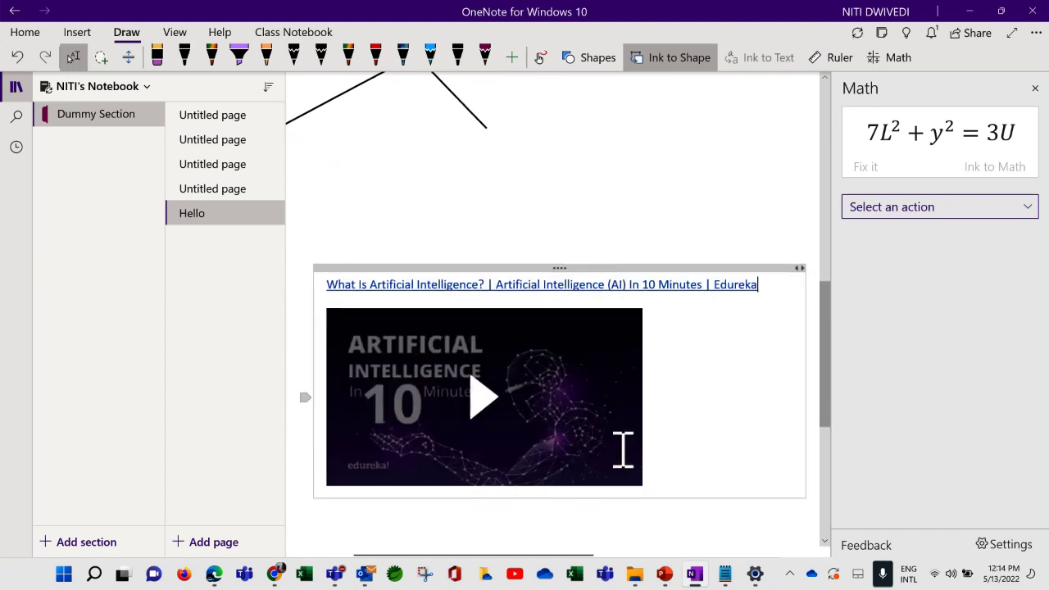
left_click(485, 421)
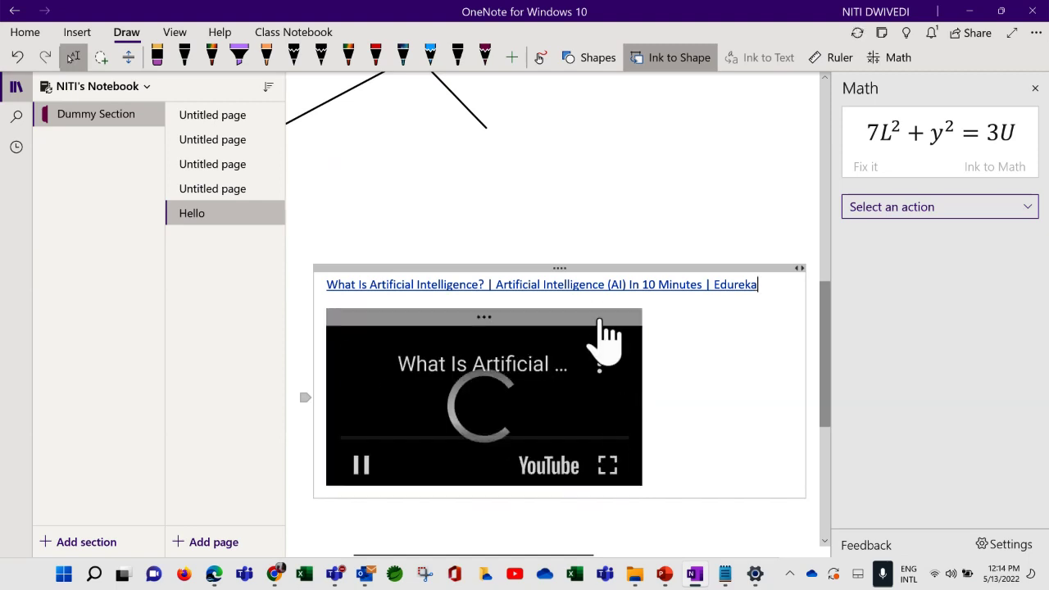
left_click(658, 496)
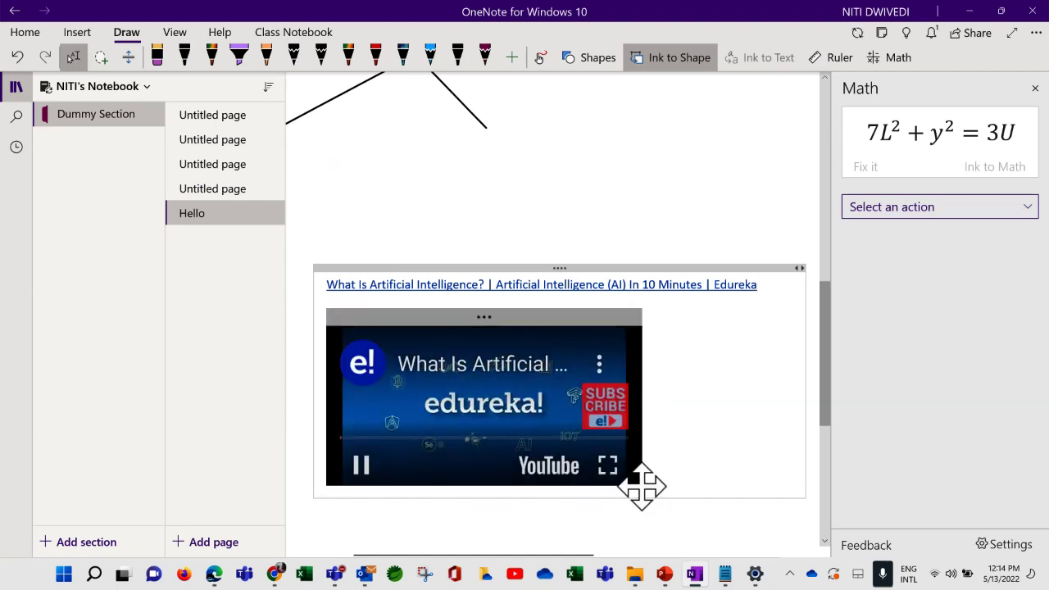
Step: Enlarge the embedded video in full-screen view, pause it, then minimize OneNote
left_click_drag(644, 487, 793, 550)
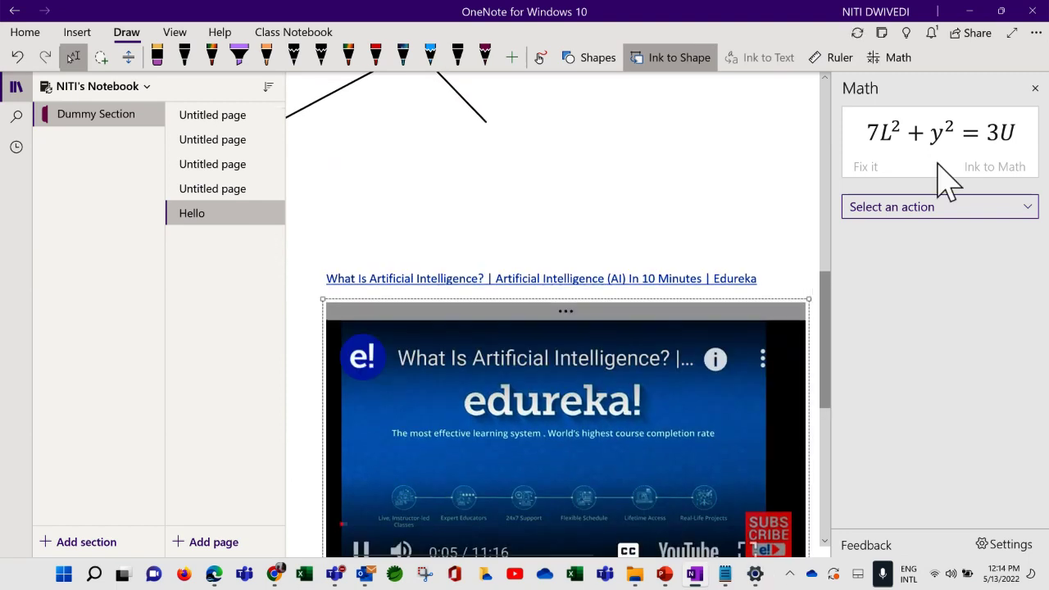
left_click(1011, 32)
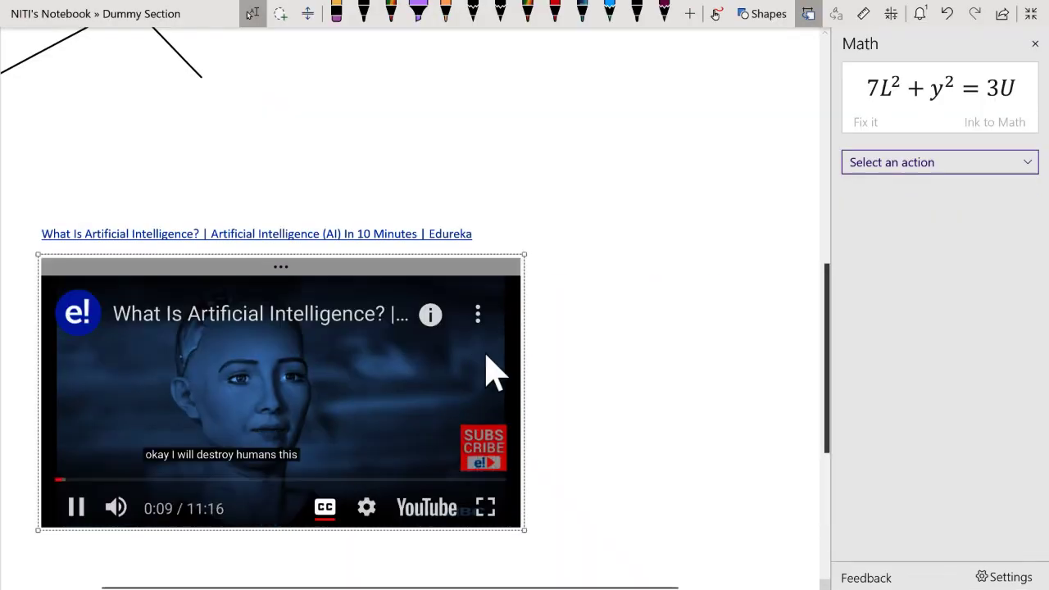
left_click_drag(525, 529, 727, 533)
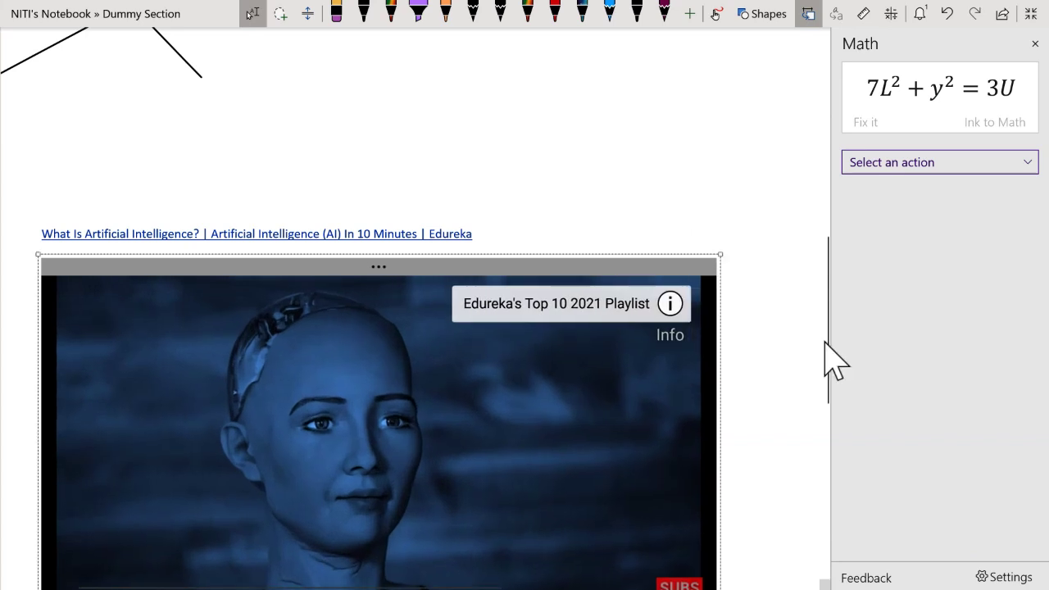
left_click_drag(828, 360, 835, 428)
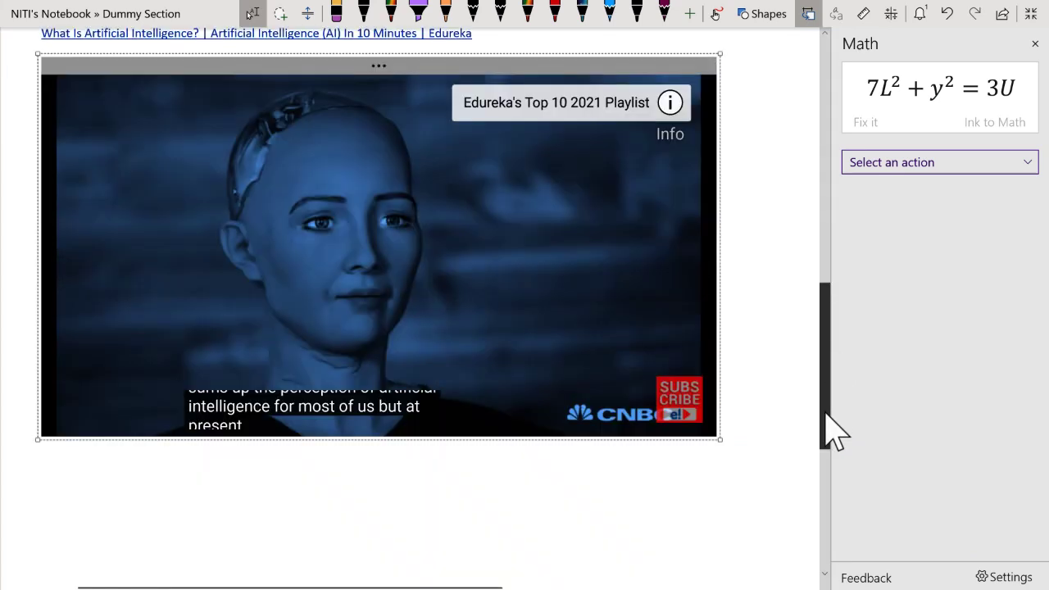
left_click(309, 315)
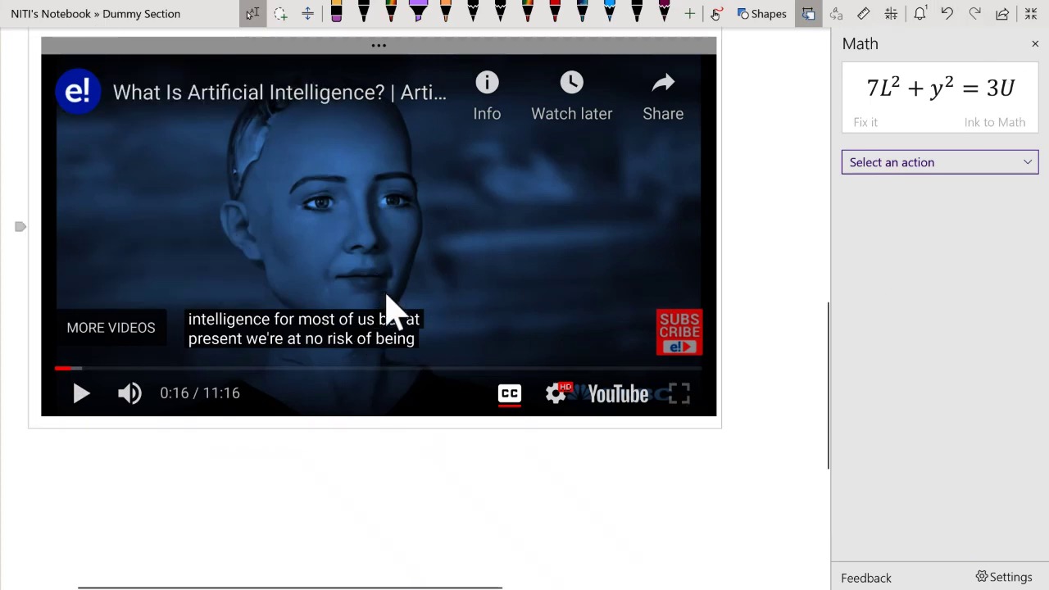
left_click(1030, 14)
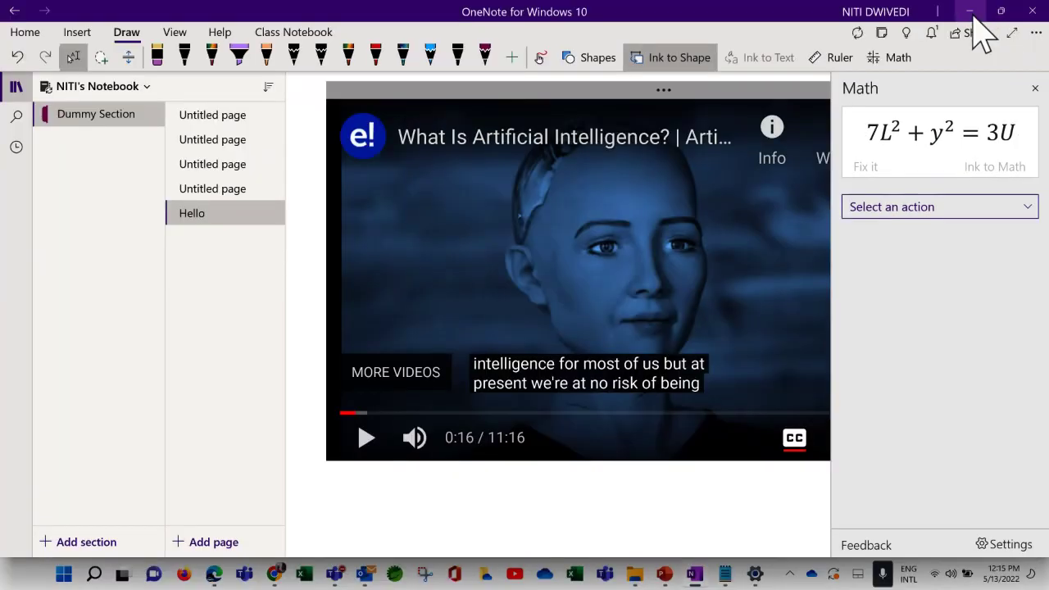
left_click(970, 10)
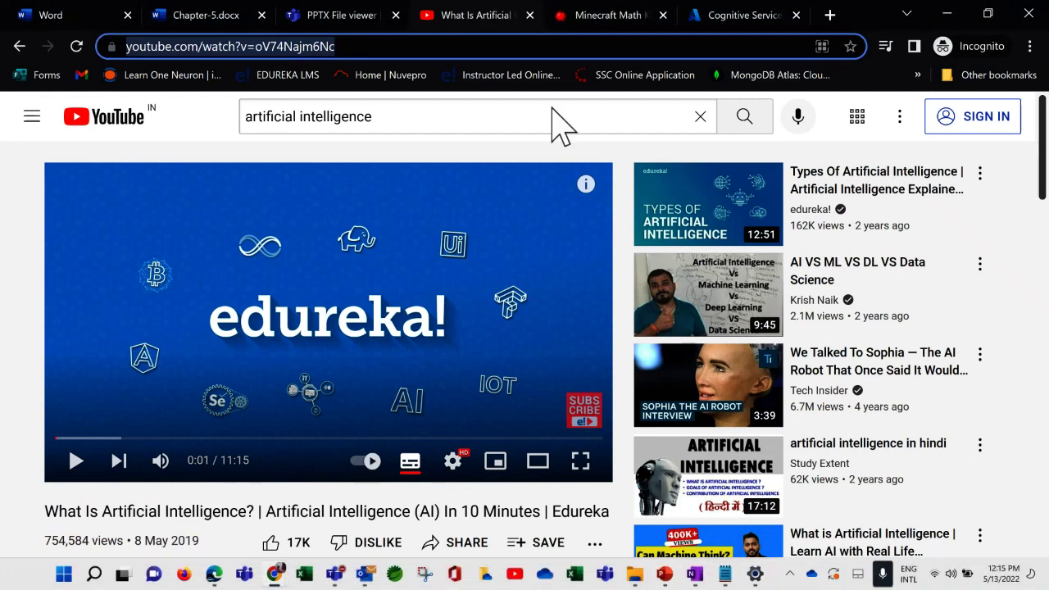
Step: Cycle through the Chapter-5.docx, Word home and YouTube tabs, then return to the Teams presentation
left_click(209, 16)
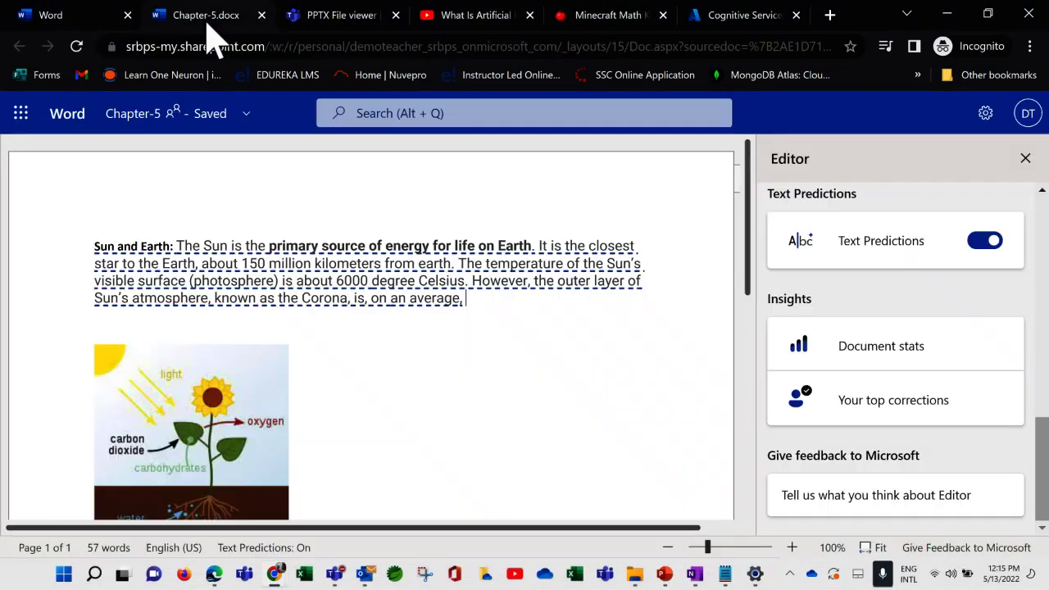
left_click(79, 18)
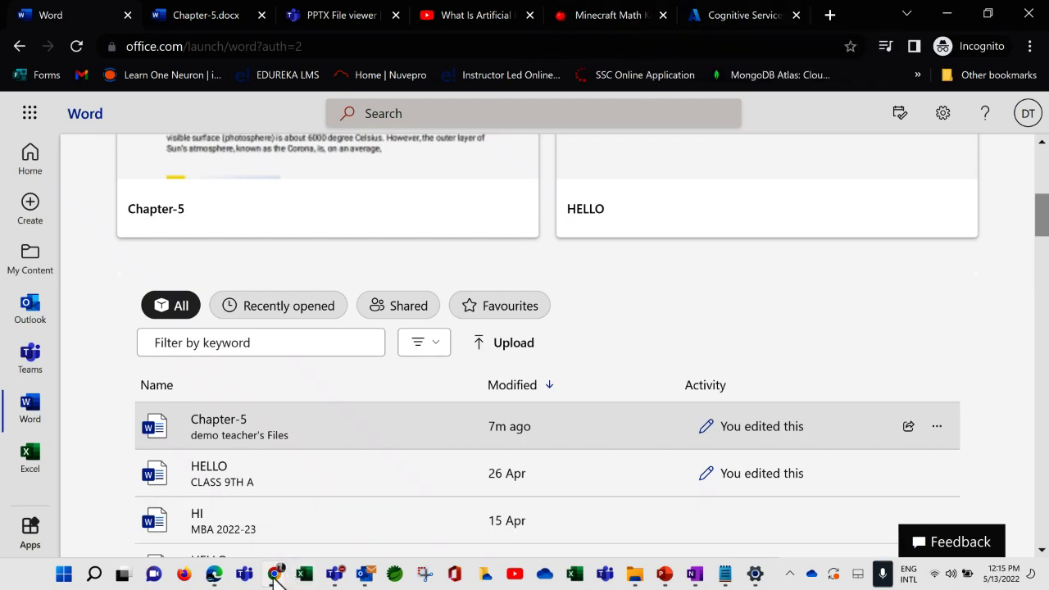
mouse_move(275, 574)
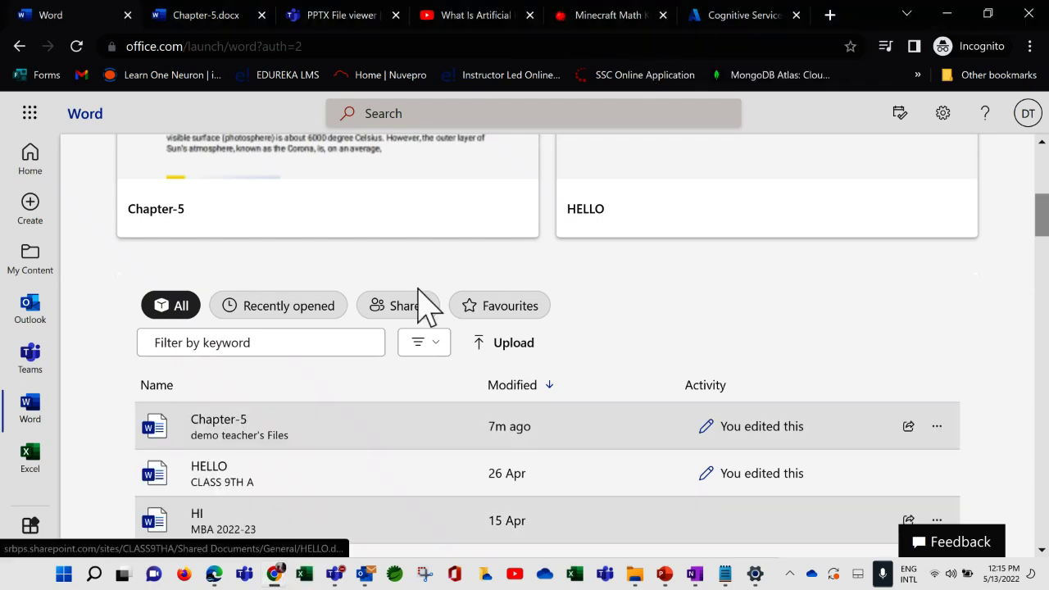
left_click(446, 18)
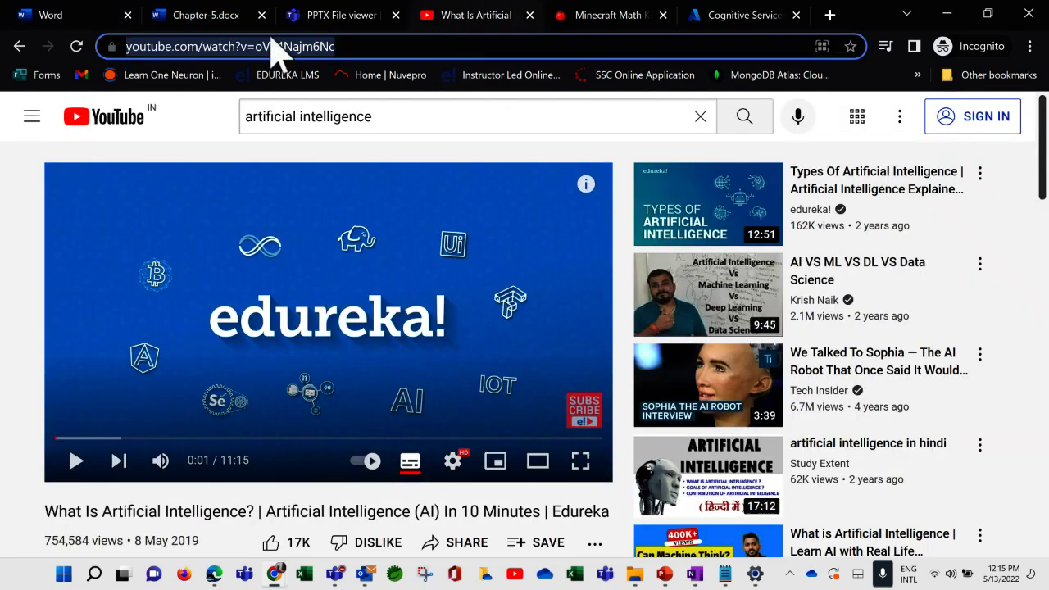
left_click(209, 16)
left_click(75, 15)
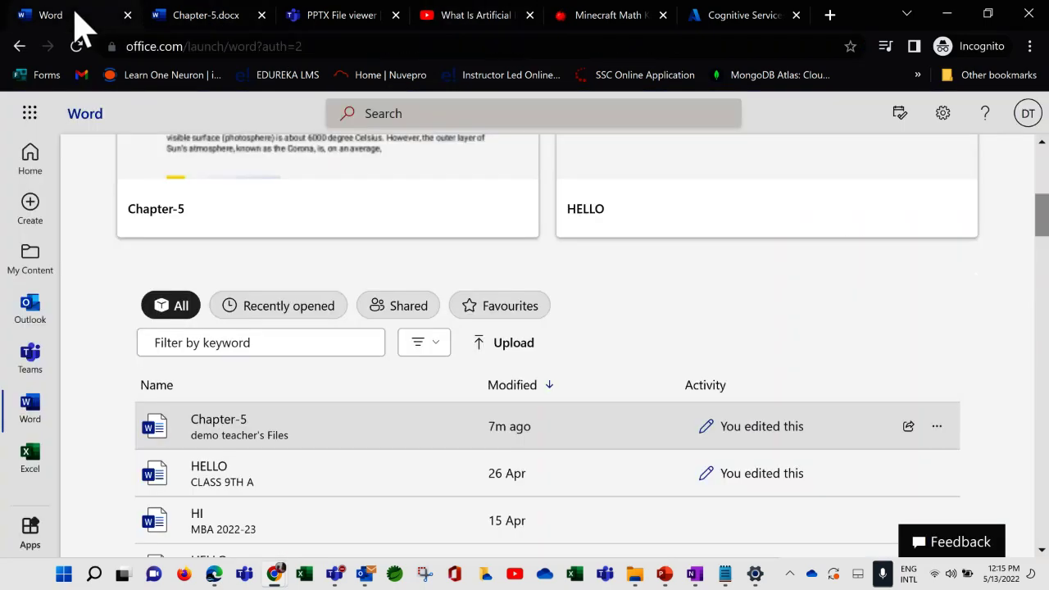
left_click(31, 115)
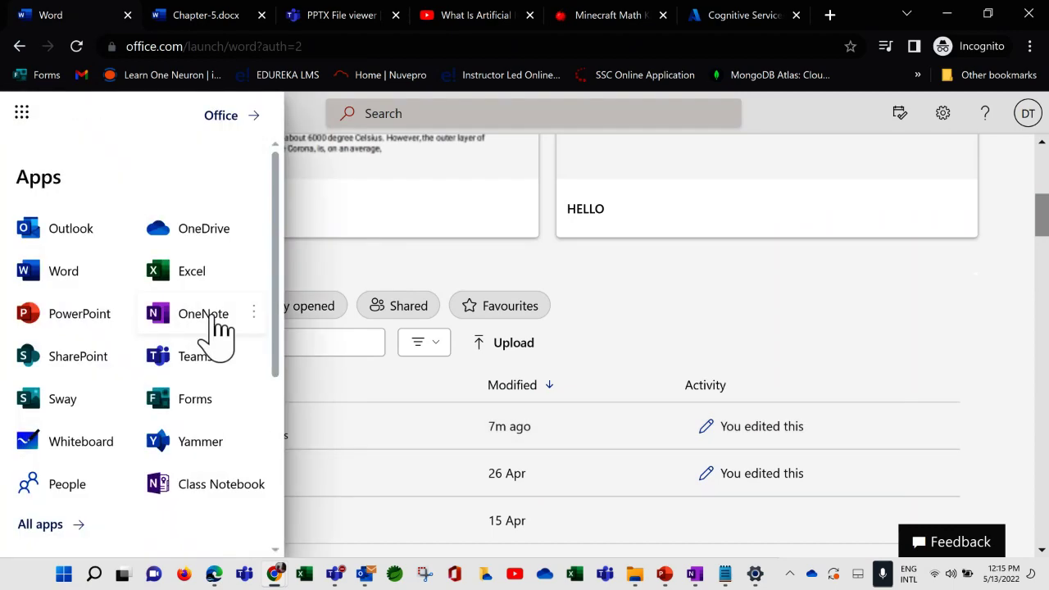
left_click(508, 262)
mouse_move(1038, 216)
left_mouse_down()
mouse_move(1040, 159)
mouse_move(1039, 220)
left_mouse_up()
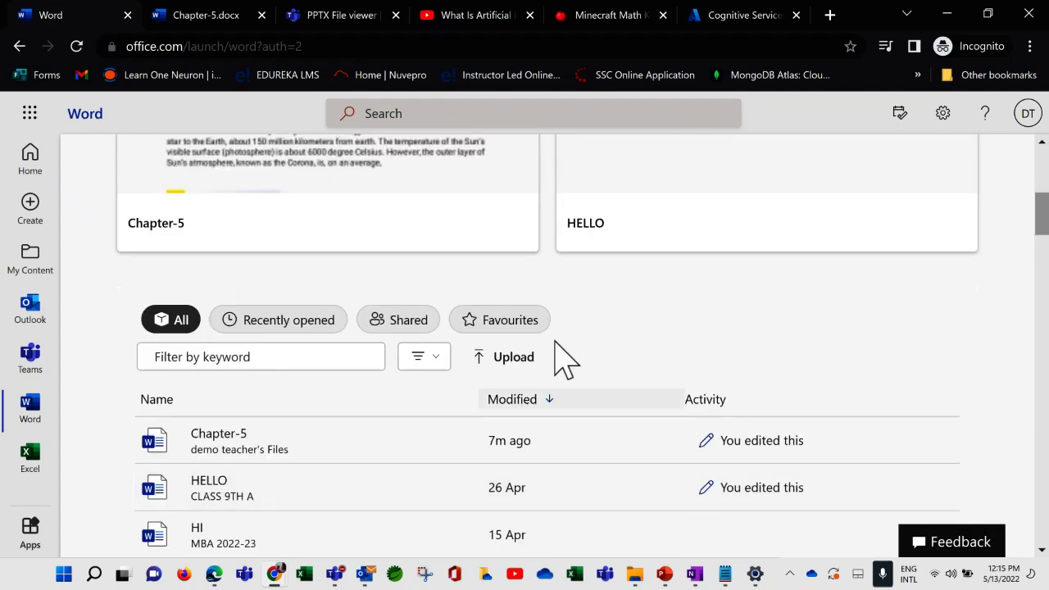
left_click(342, 18)
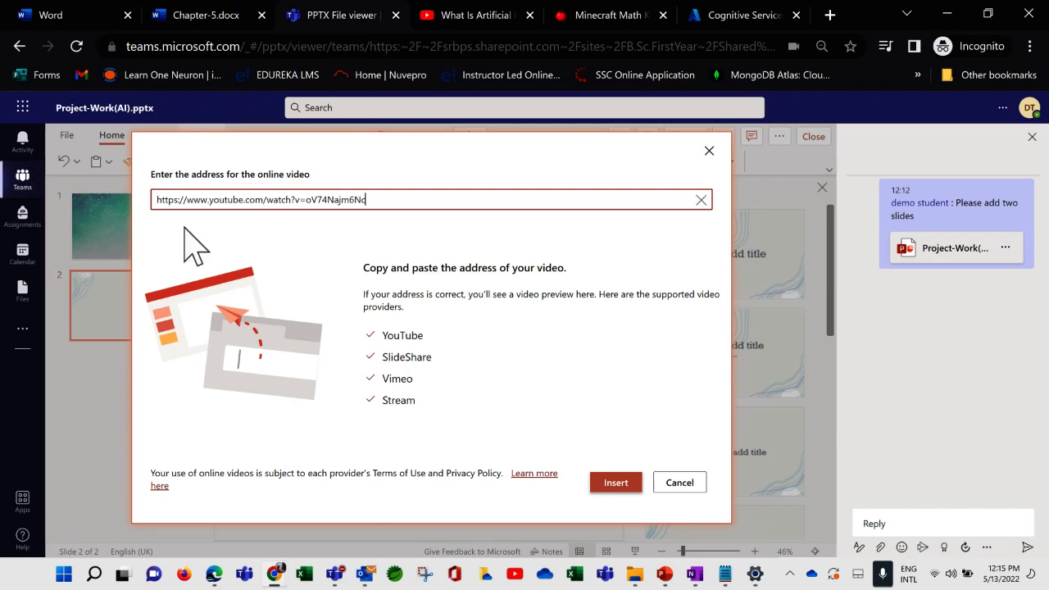
Step: Insert the Edureka YouTube video on slide 2 and enlarge it to nearly the full slide width
left_click(614, 485)
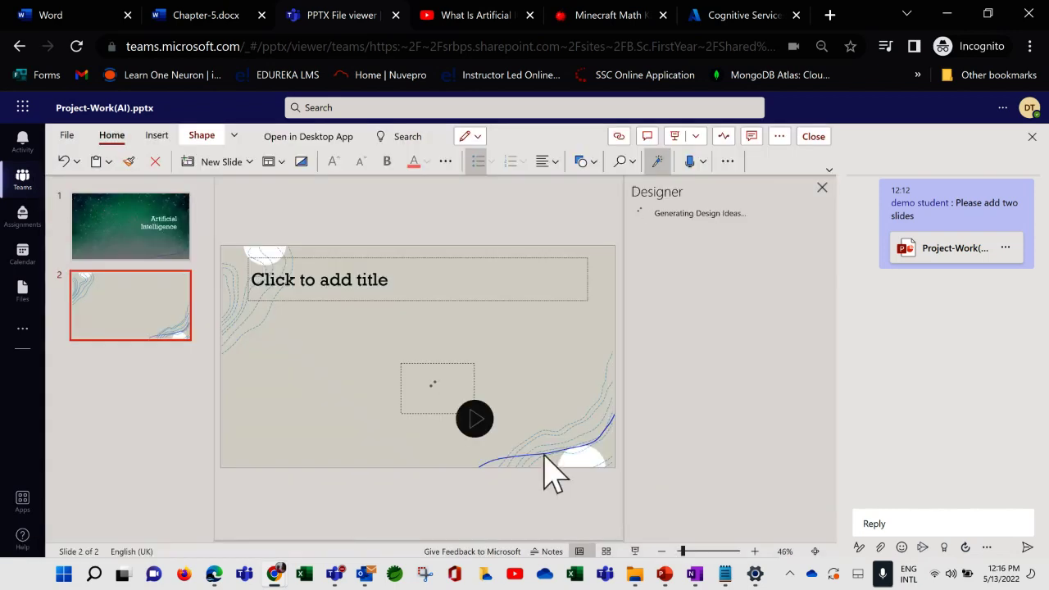
left_click_drag(344, 319, 222, 246)
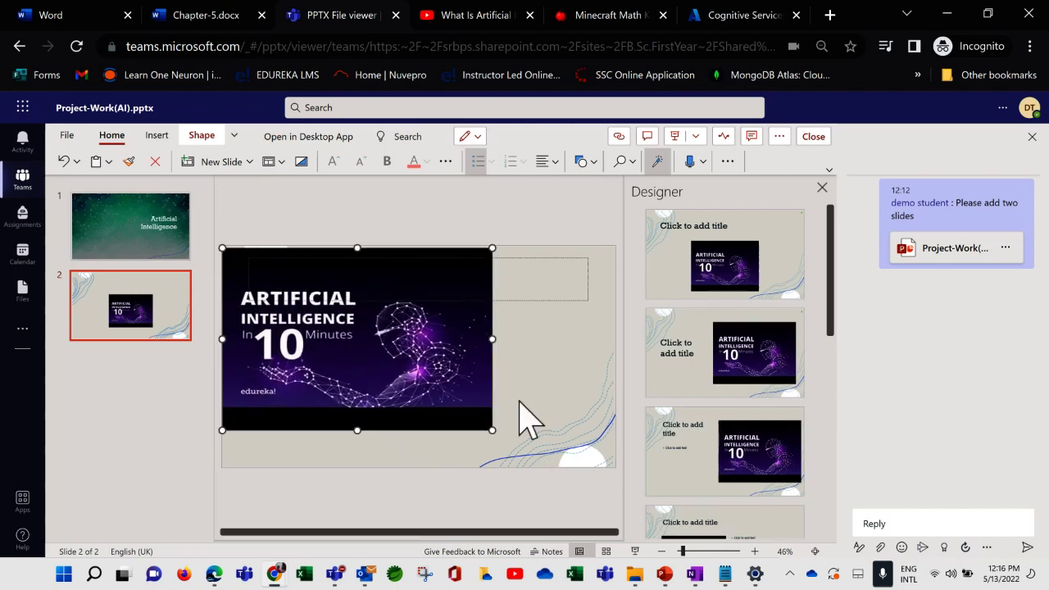
left_click_drag(492, 426, 616, 440)
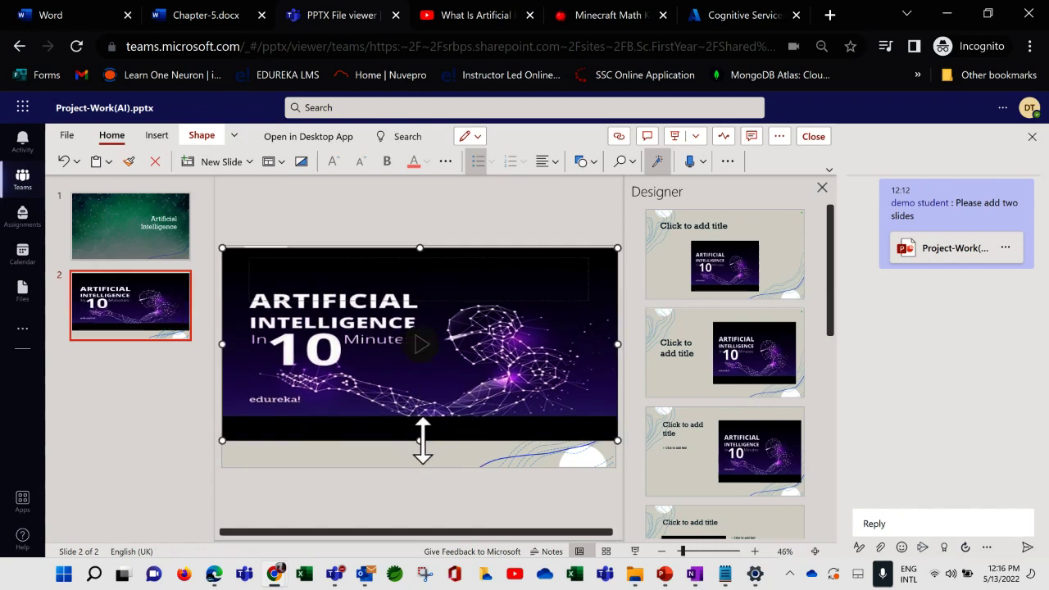
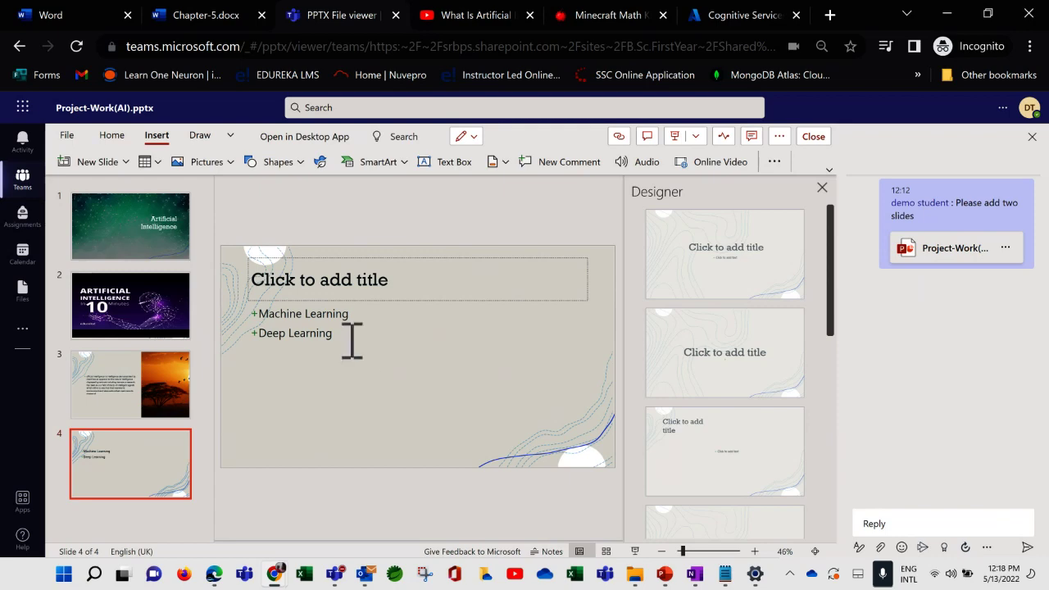
Step: Select slide 4's two bullet lines and apply the two-icon circle Designer idea
left_click(351, 335)
left_click_drag(351, 335, 246, 304)
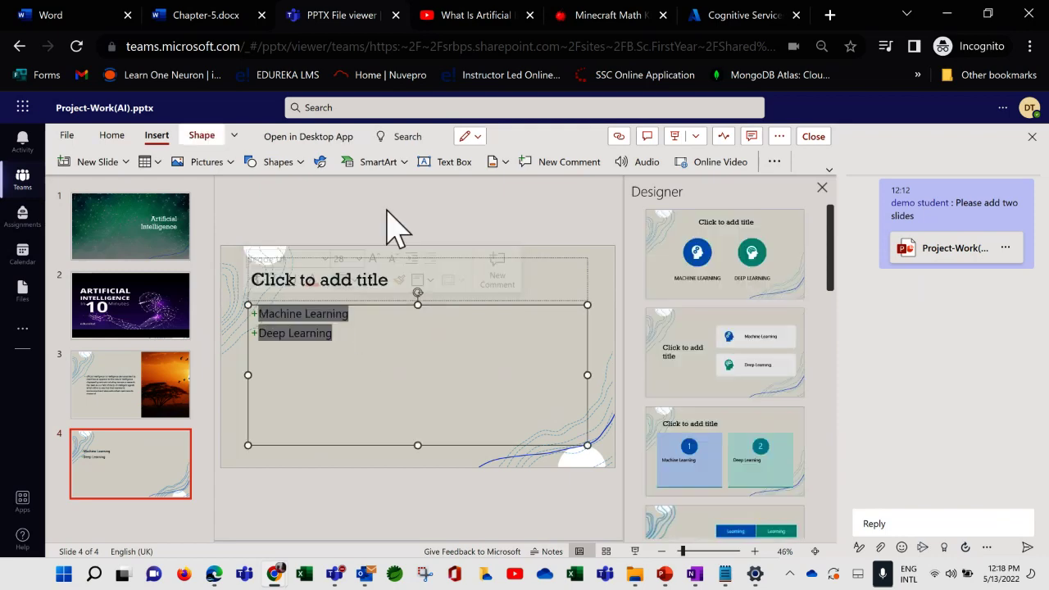
right_click(322, 330)
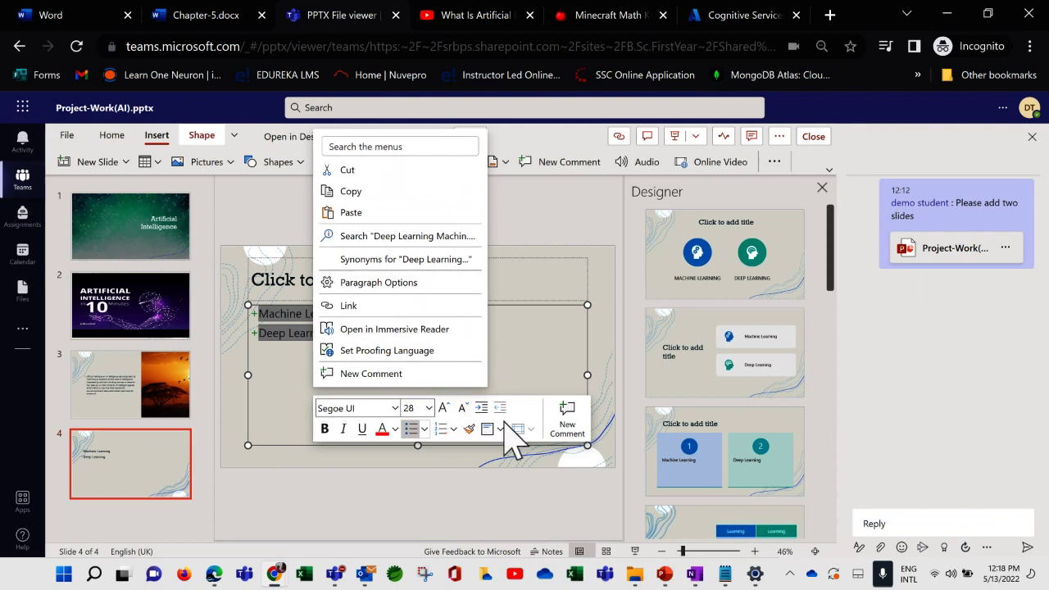
left_click(528, 216)
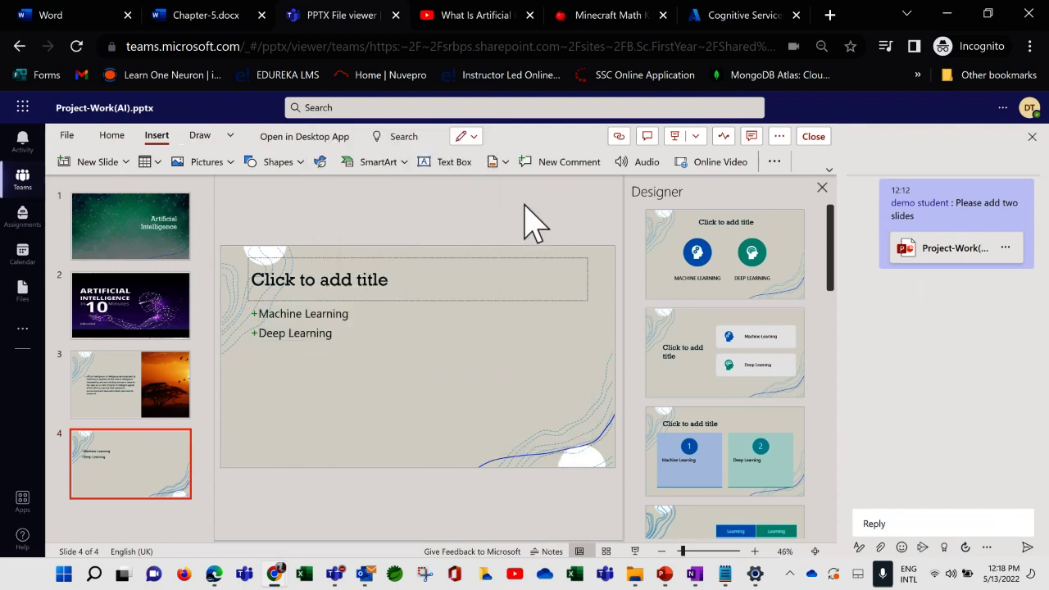
left_click(697, 275)
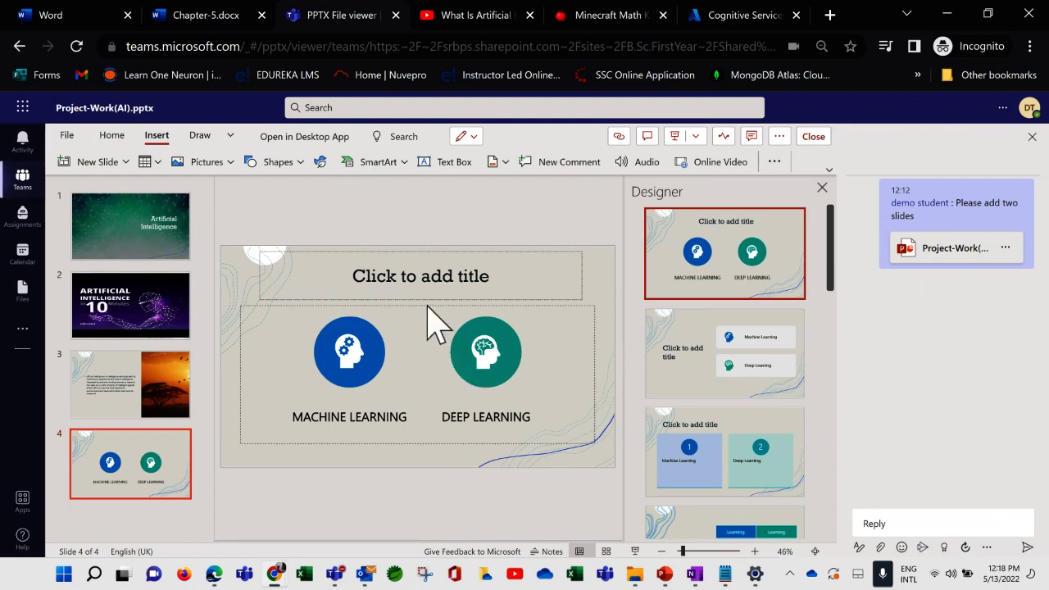
Step: Insert and delete a Basic Cycle SmartArt, then open Chapter-5 in Word
left_click(378, 161)
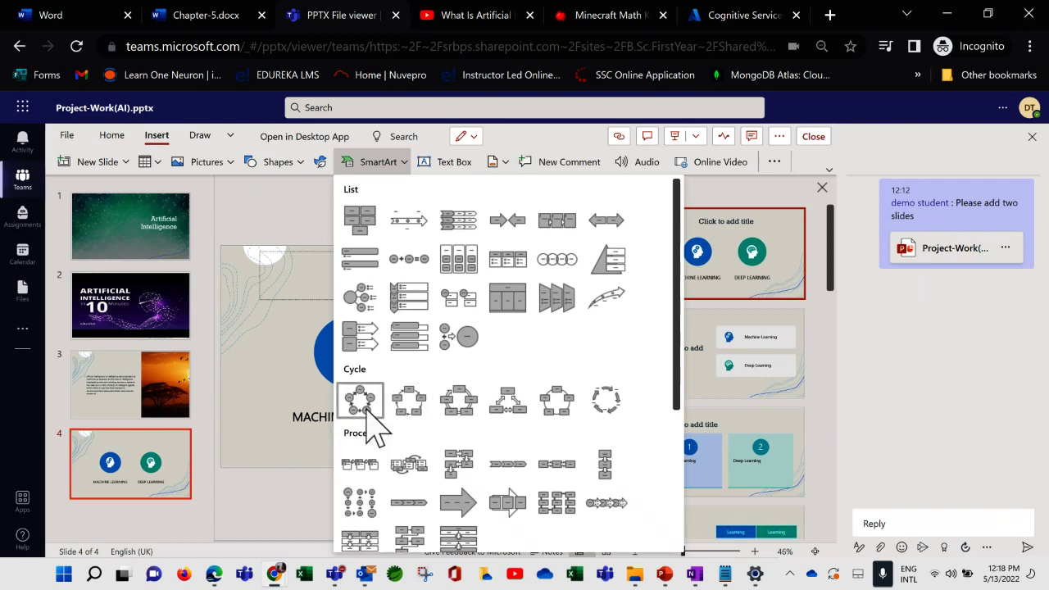
left_click(360, 401)
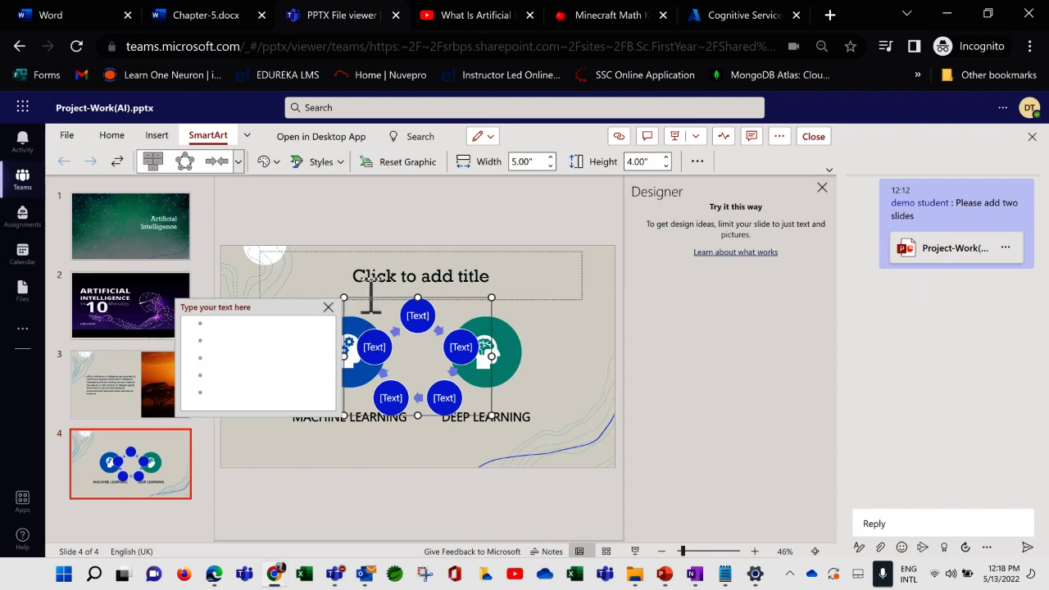
left_click_drag(364, 297, 426, 350)
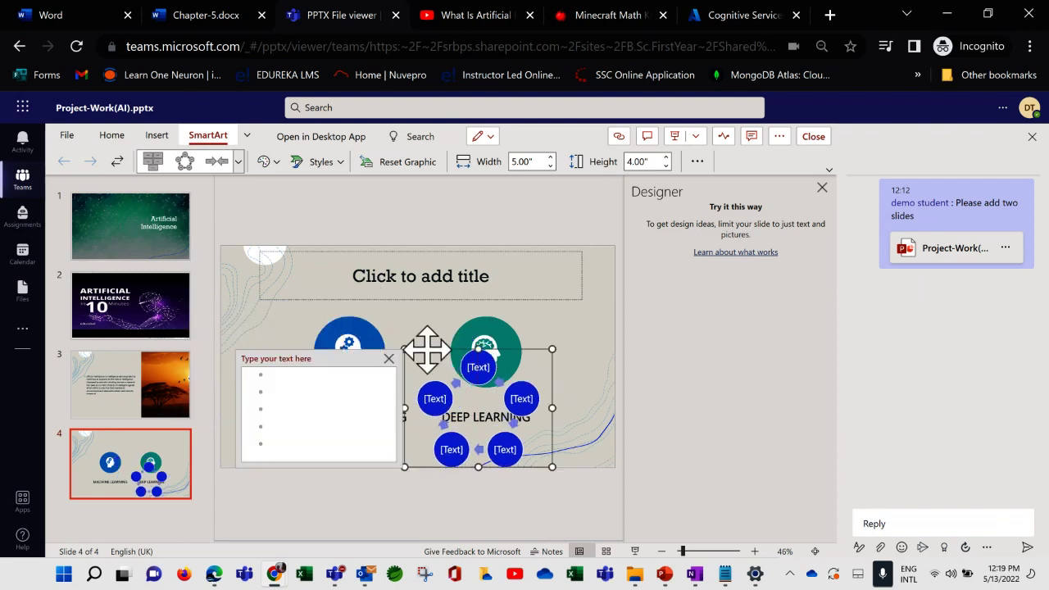
key("Delete")
left_click(61, 16)
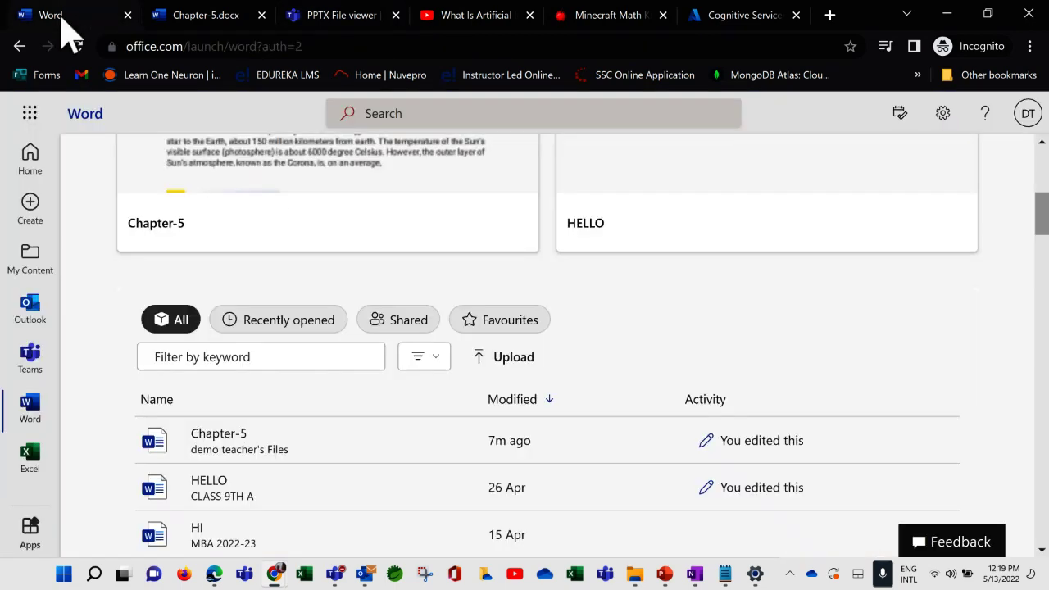
left_click(227, 204)
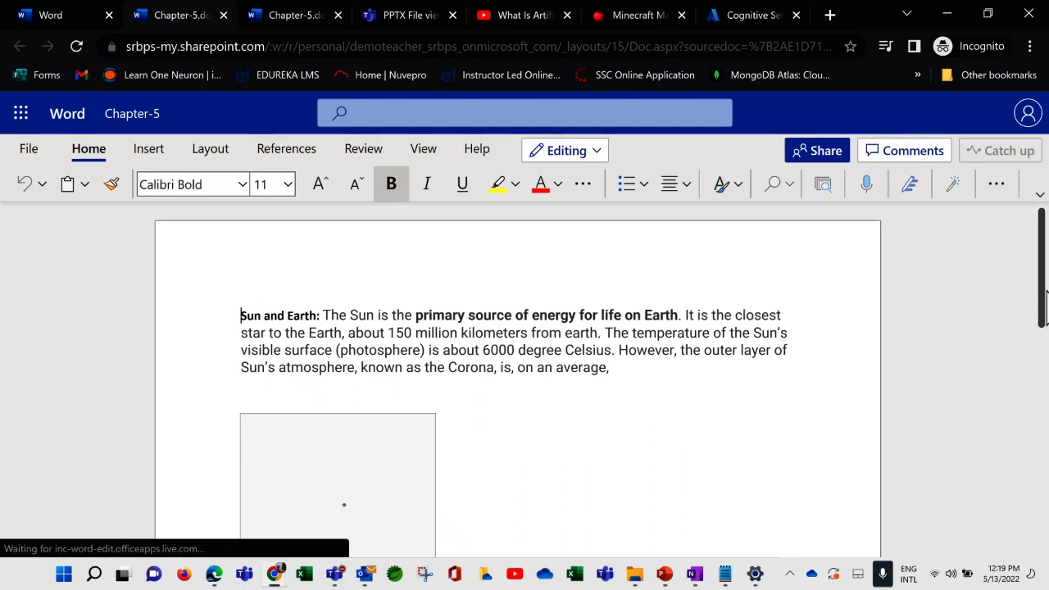
Step: At the end of Chapter-5, add bullets 'Deep Leaning' and 'Machine Learning'
left_click_drag(1044, 303, 1039, 450)
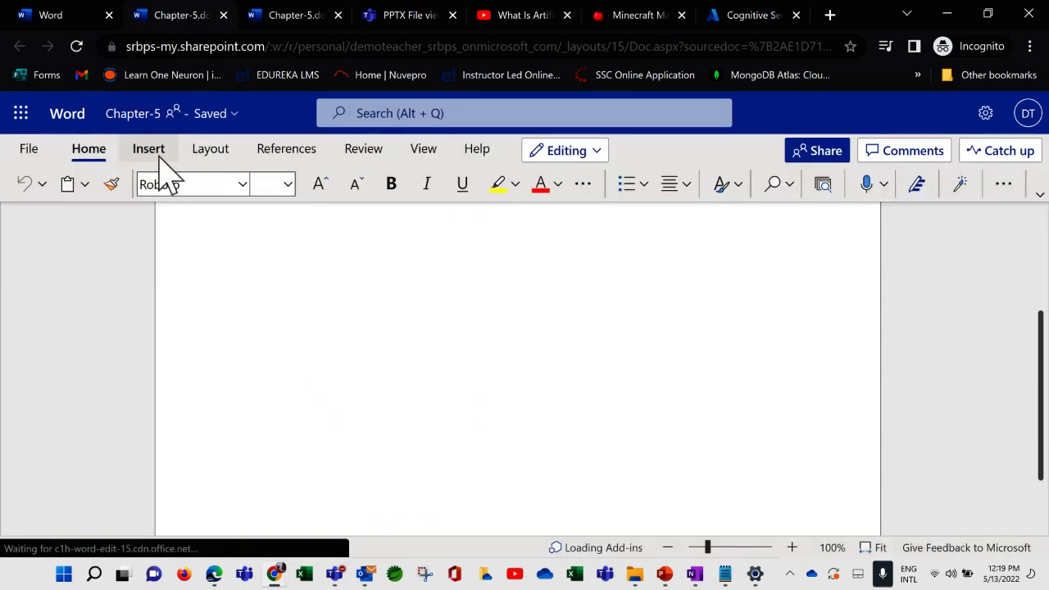
left_click(156, 157)
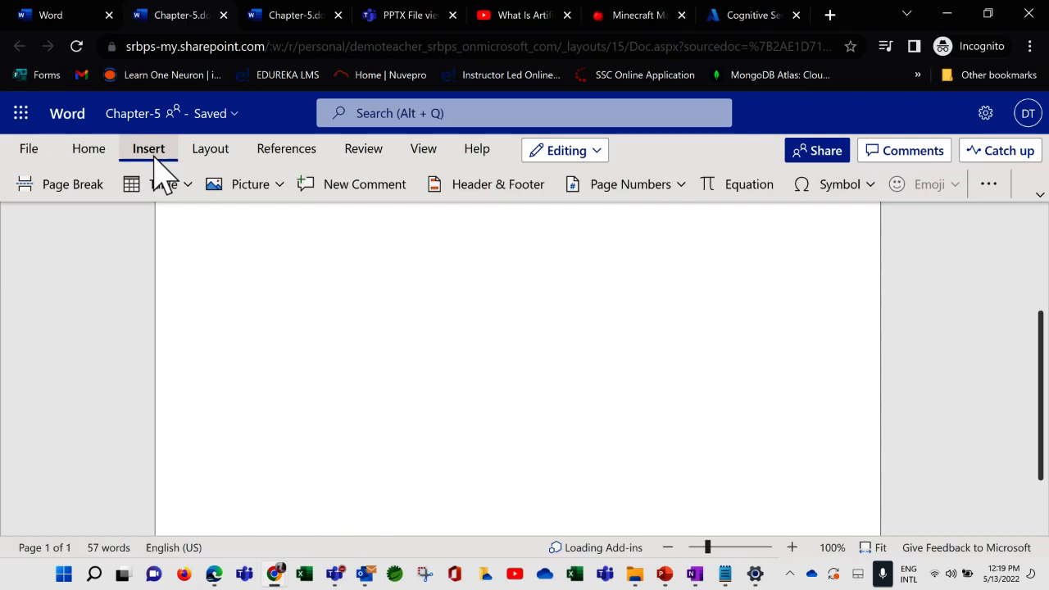
left_click(97, 150)
left_click(627, 185)
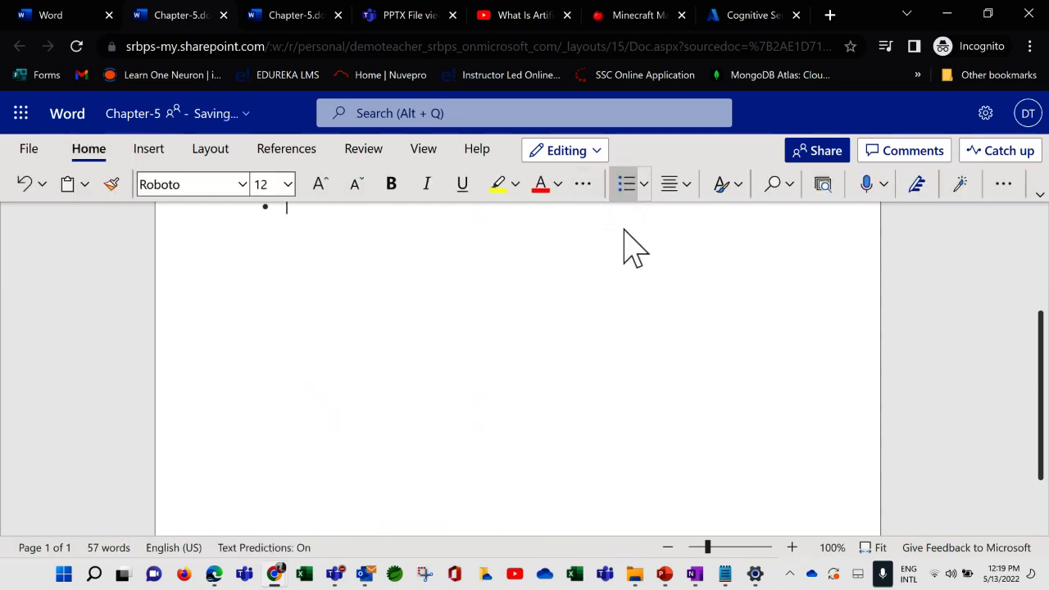
left_click(644, 185)
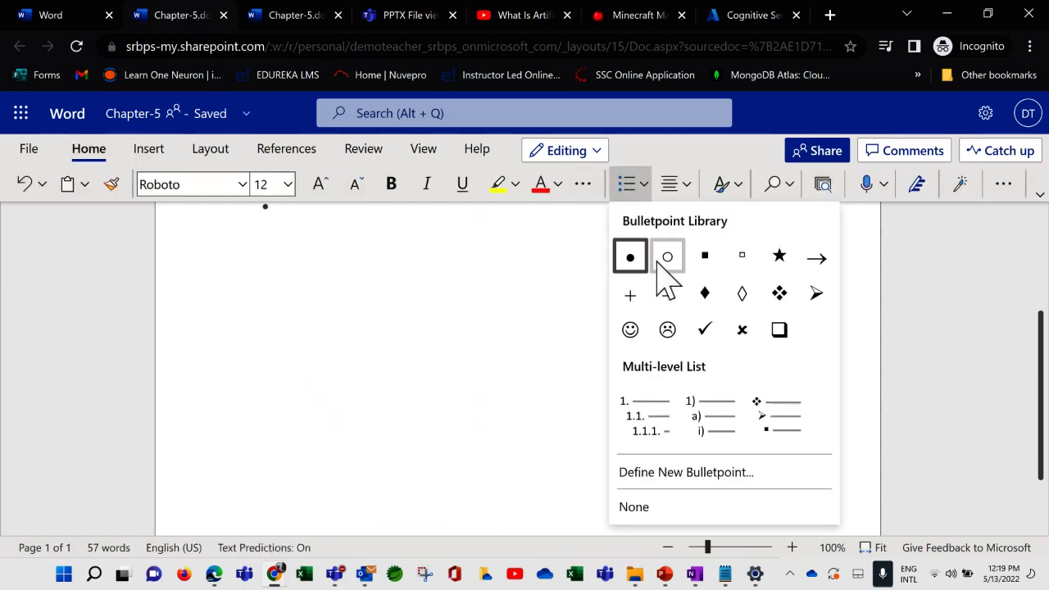
left_click(631, 257)
left_click(627, 186)
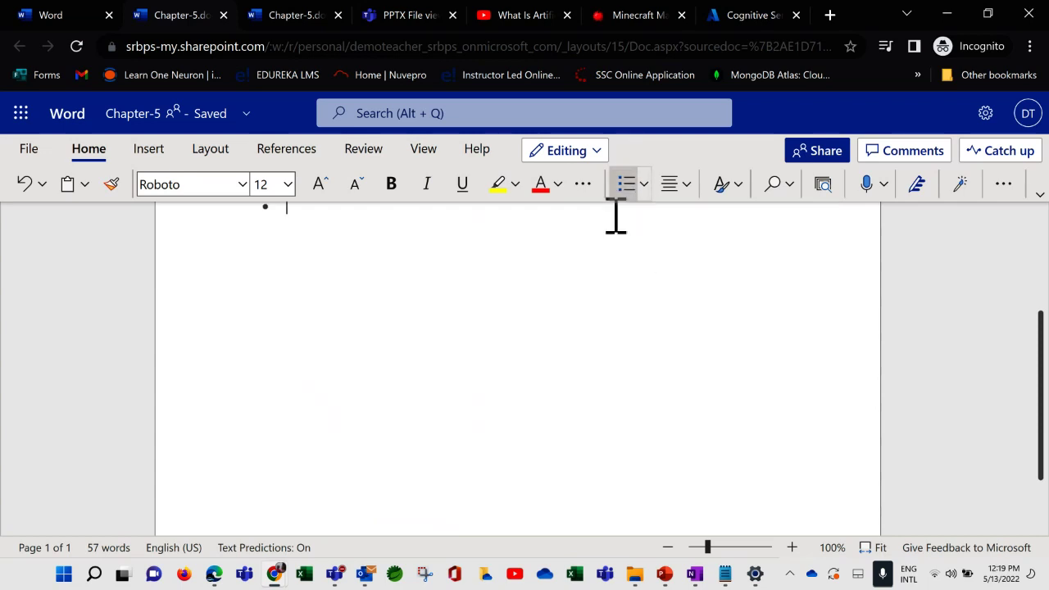
type("Deep Leaning")
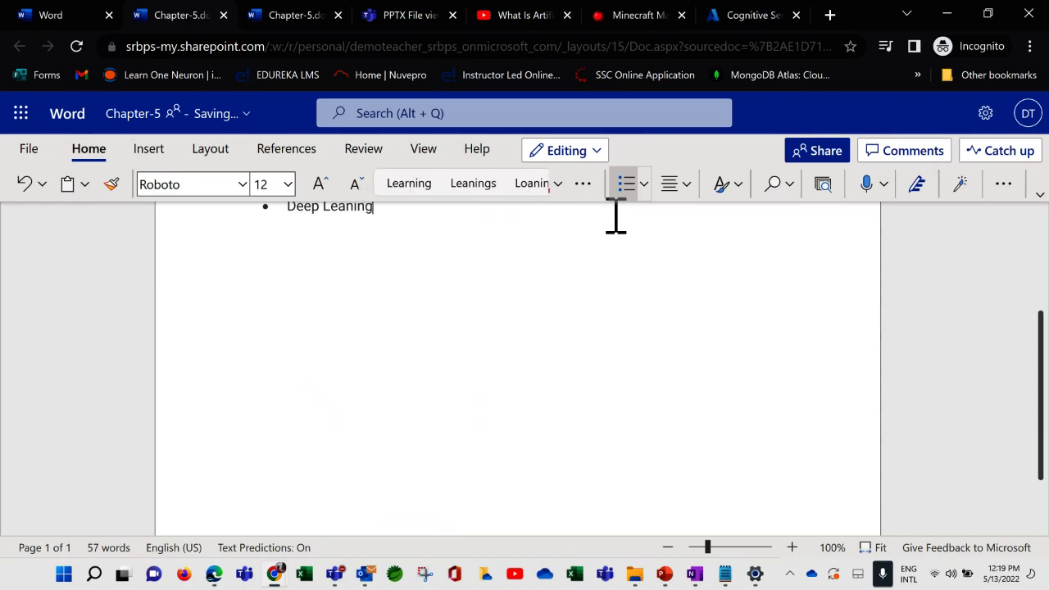
key("Return")
type("Ma")
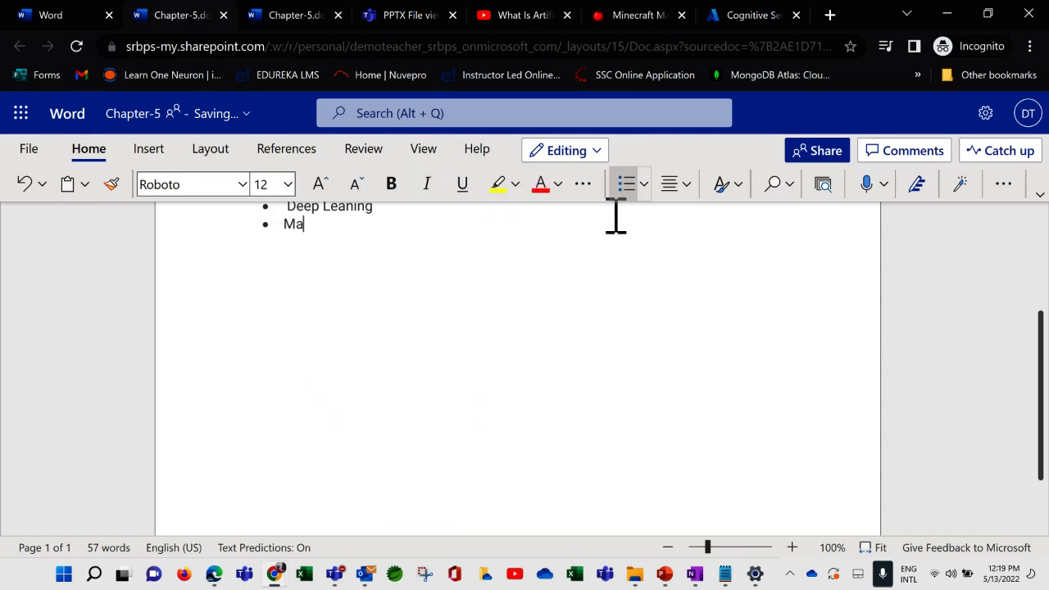
type("chine Learning")
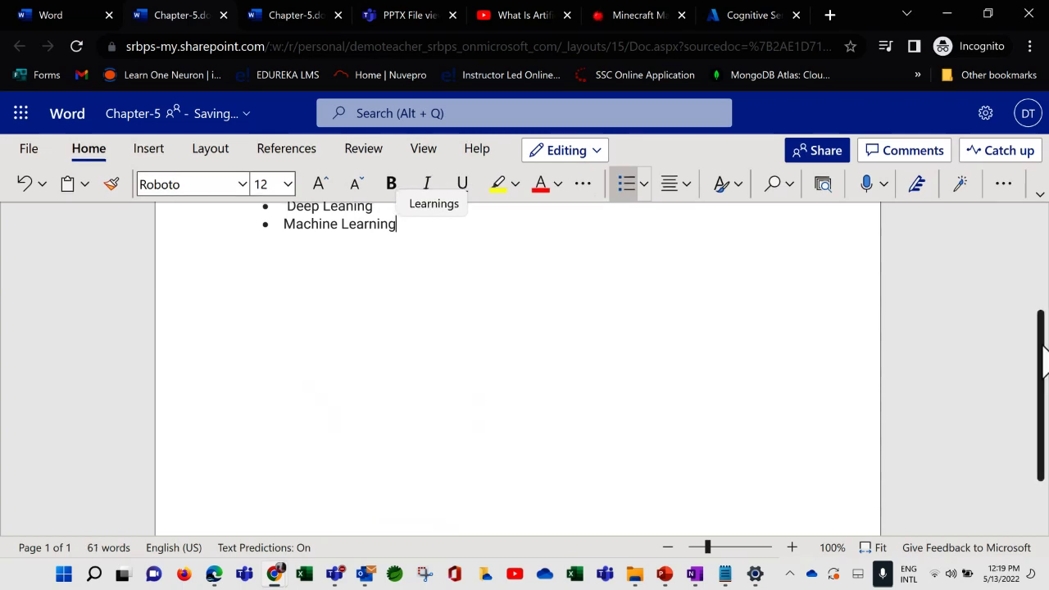
Step: Select the new bullets, browse the Layout and Insert tabs, then deselect the text
scroll(1028, 358, "up", 2)
left_click_drag(425, 275, 260, 242)
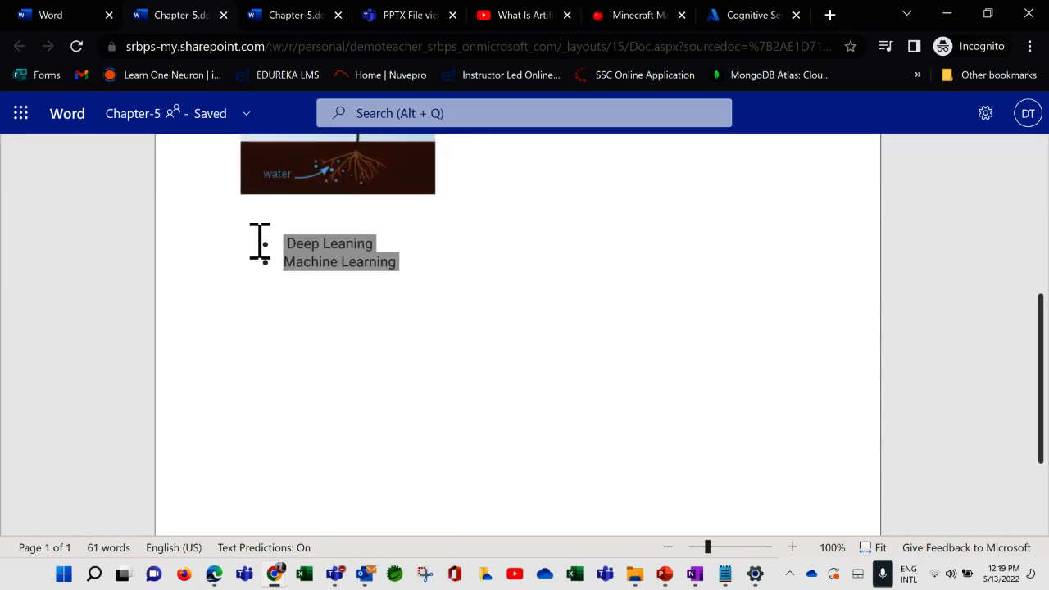
right_click(345, 271)
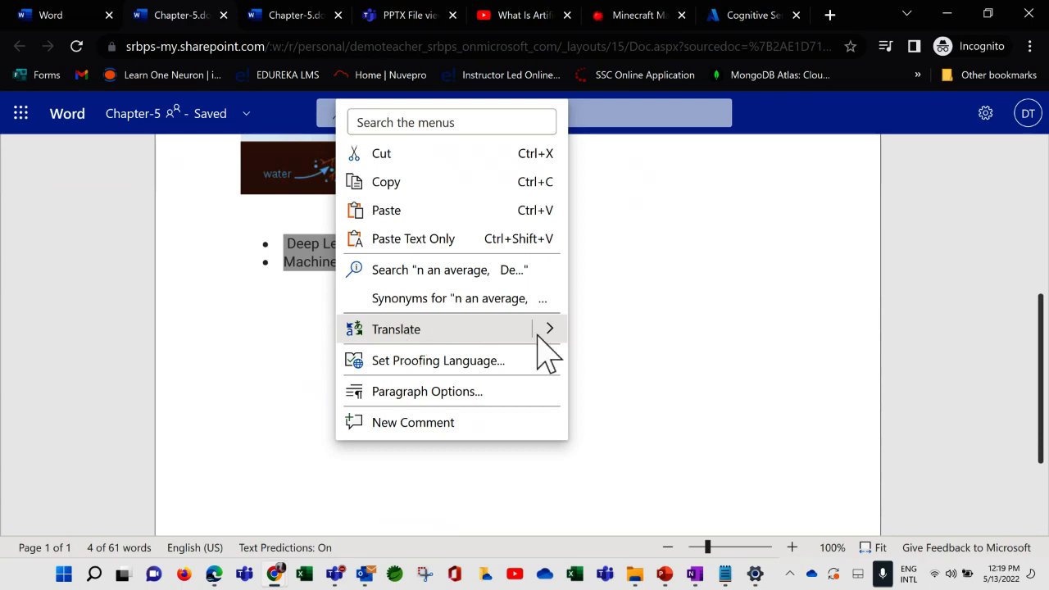
mouse_move(541, 338)
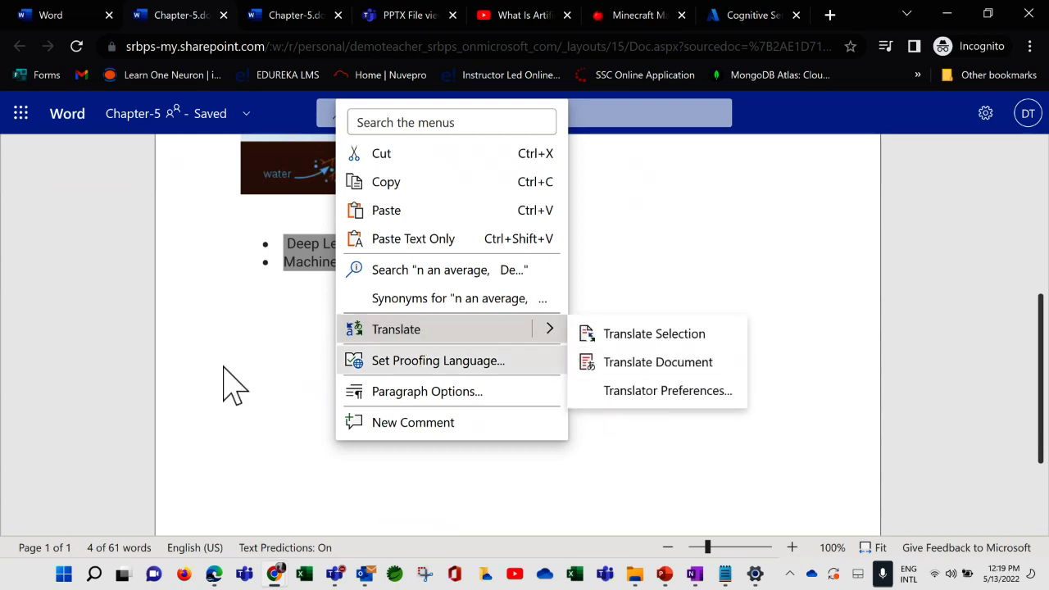
key("Escape")
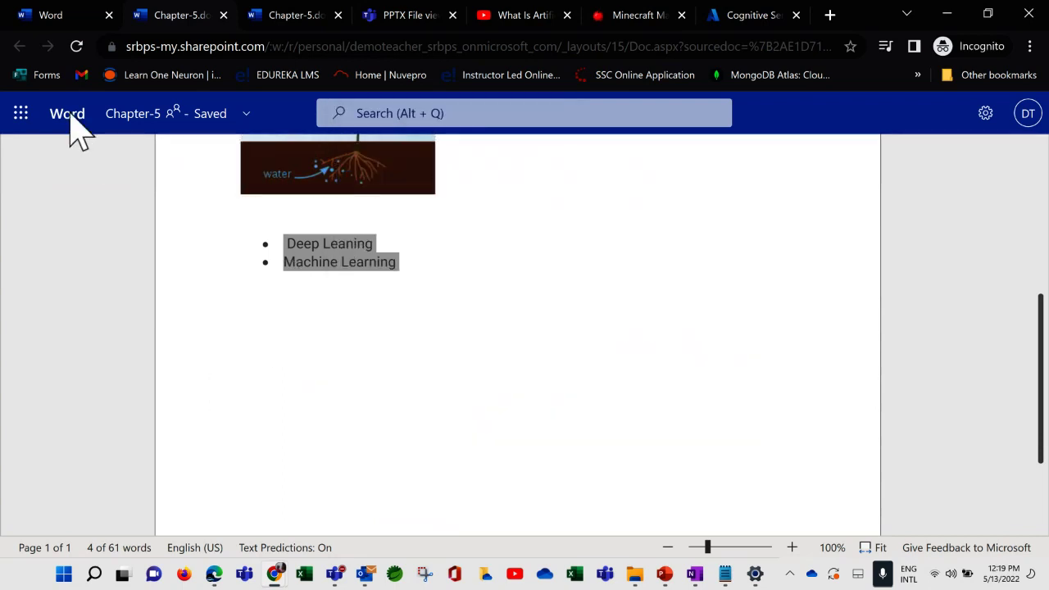
mouse_move(78, 131)
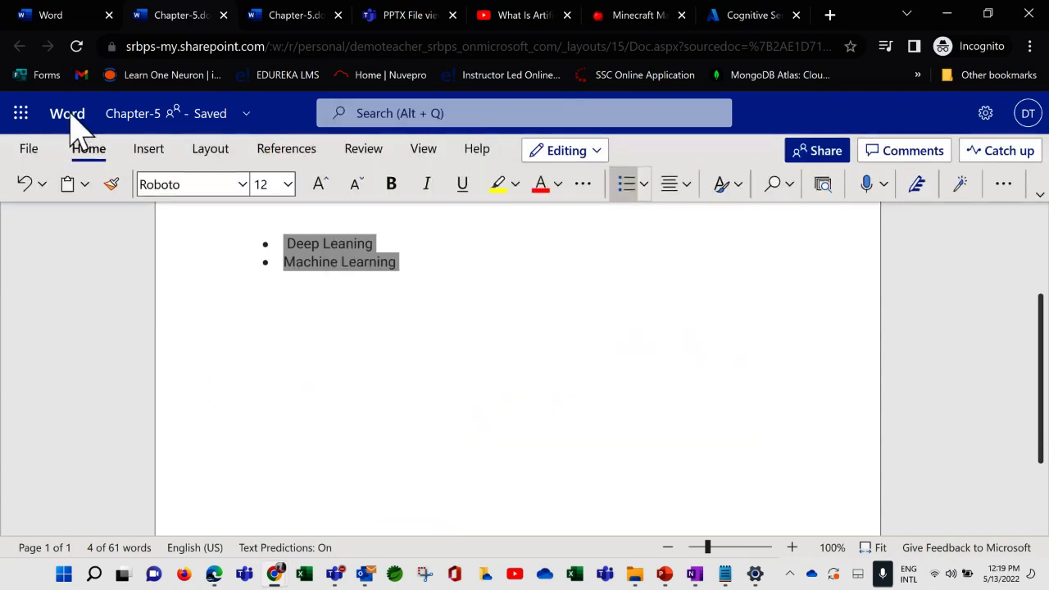
left_click(220, 154)
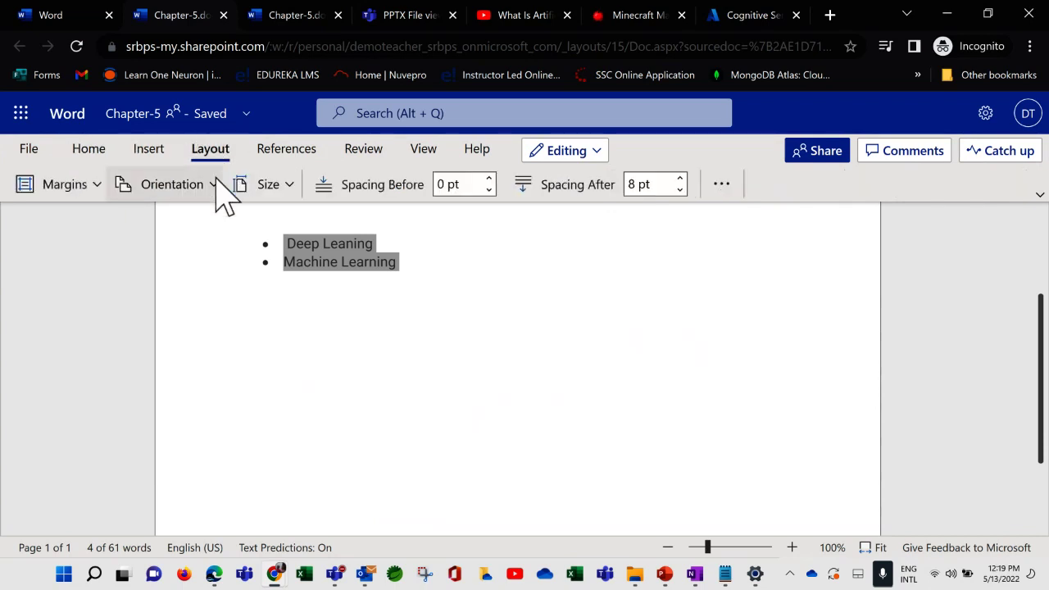
left_click(160, 160)
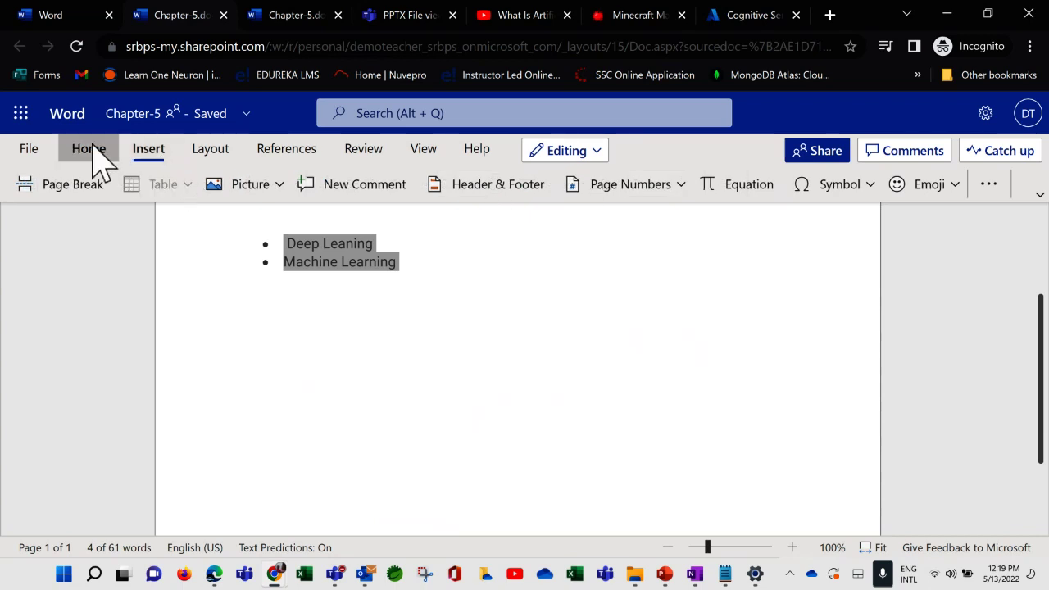
left_click(90, 154)
left_click(506, 378)
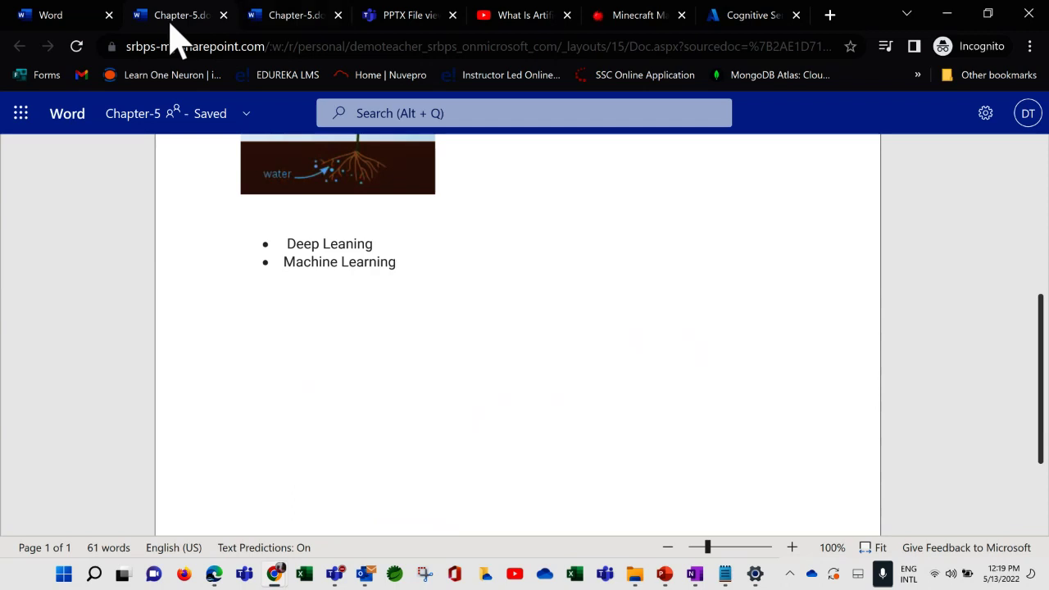
Step: Back in the AI deck, delete slide 4's empty title placeholder and close the Designer pane
left_click(410, 16)
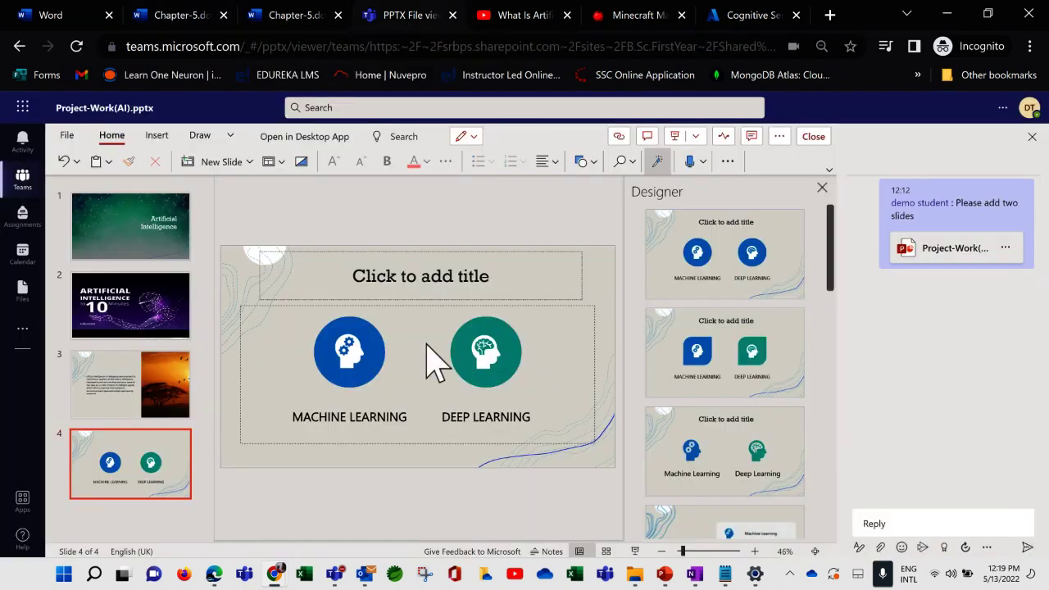
left_click(435, 251)
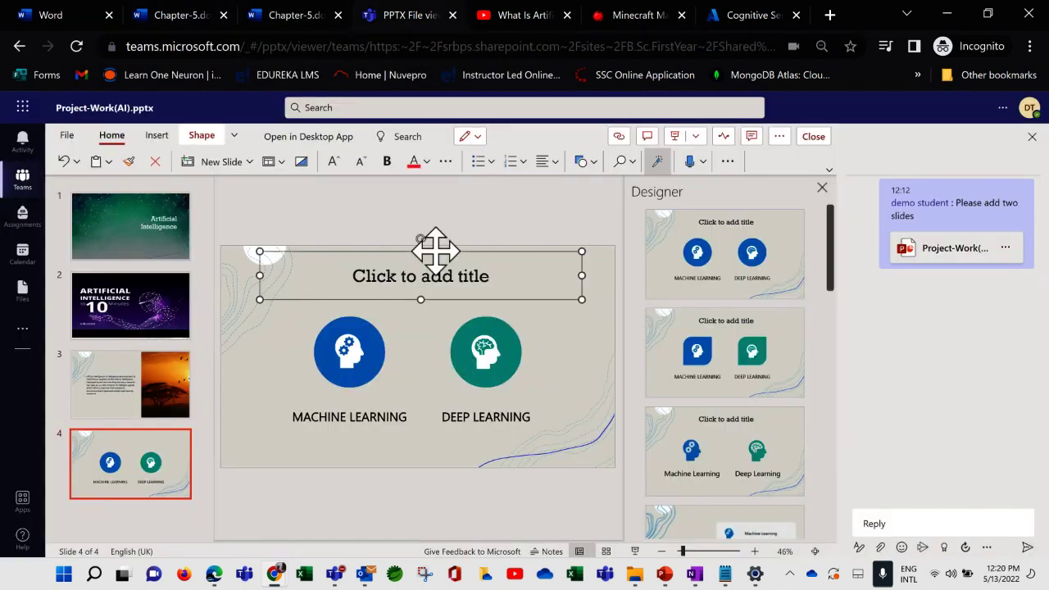
key("Delete")
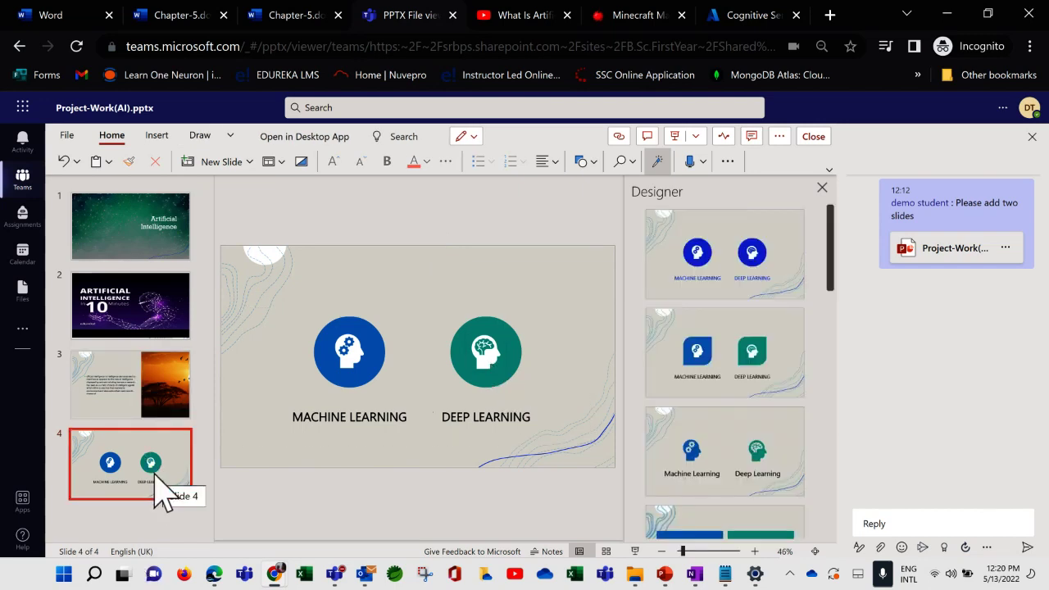
left_click(821, 188)
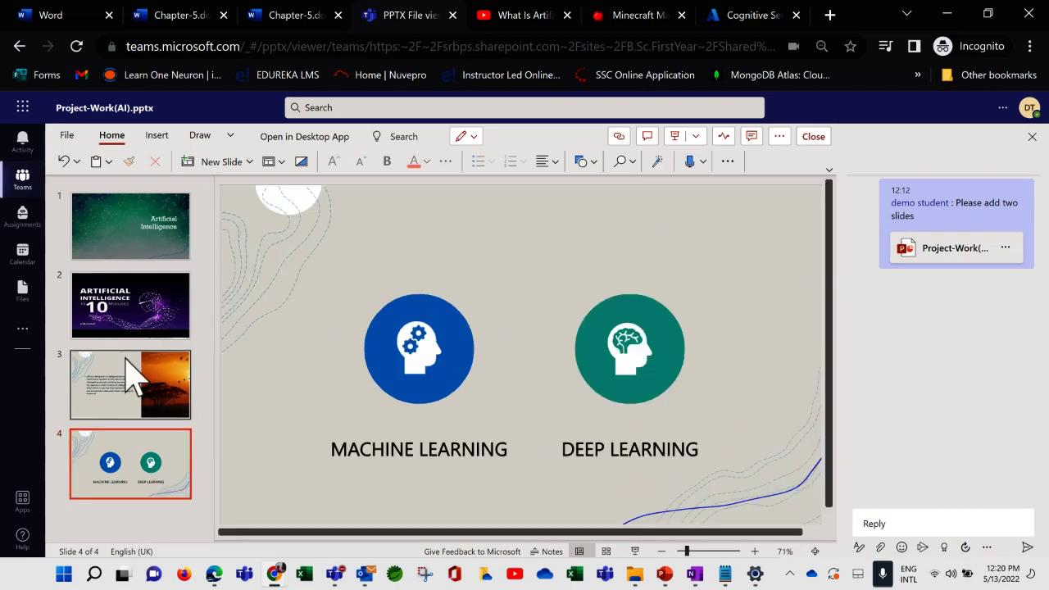
Step: Delete the empty 'Click to add subtitle' placeholder from the title slide
left_click(163, 261)
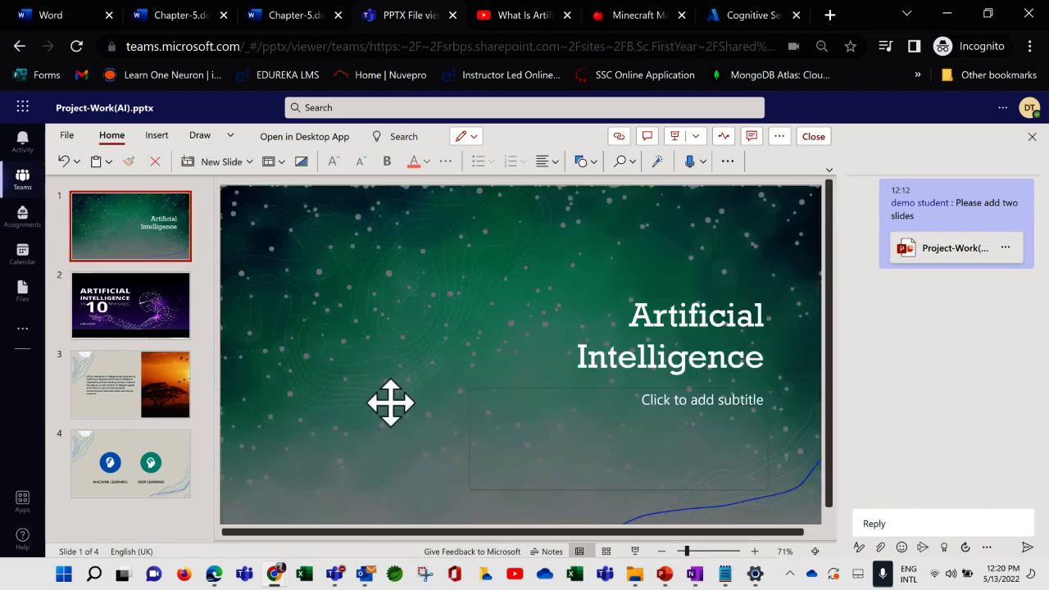
left_click(670, 387)
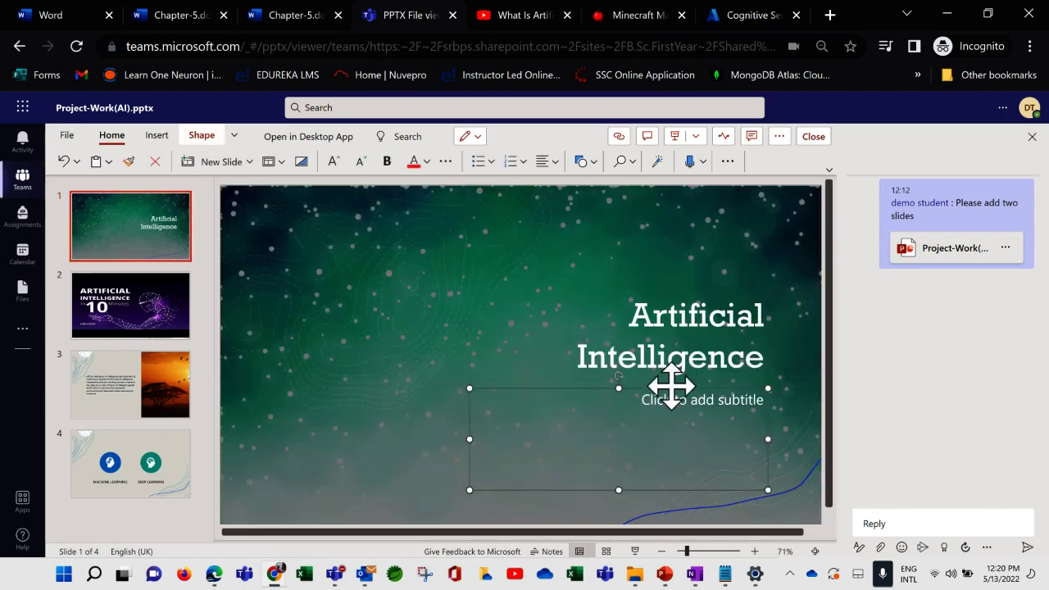
key("Delete")
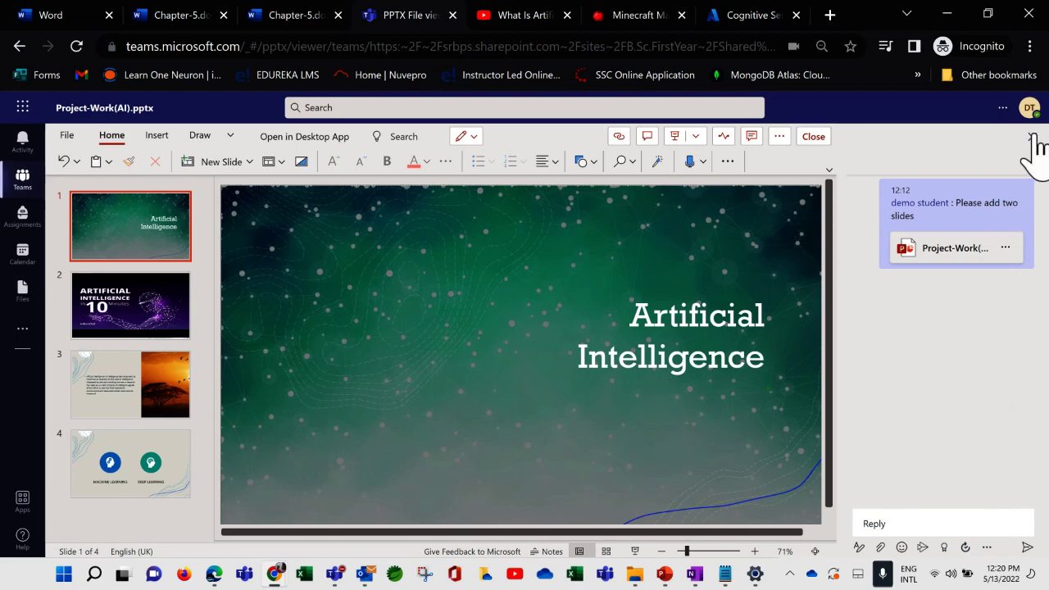
Step: Browse the file, paragraph and presentation-start option menus without changing anything
left_click(782, 137)
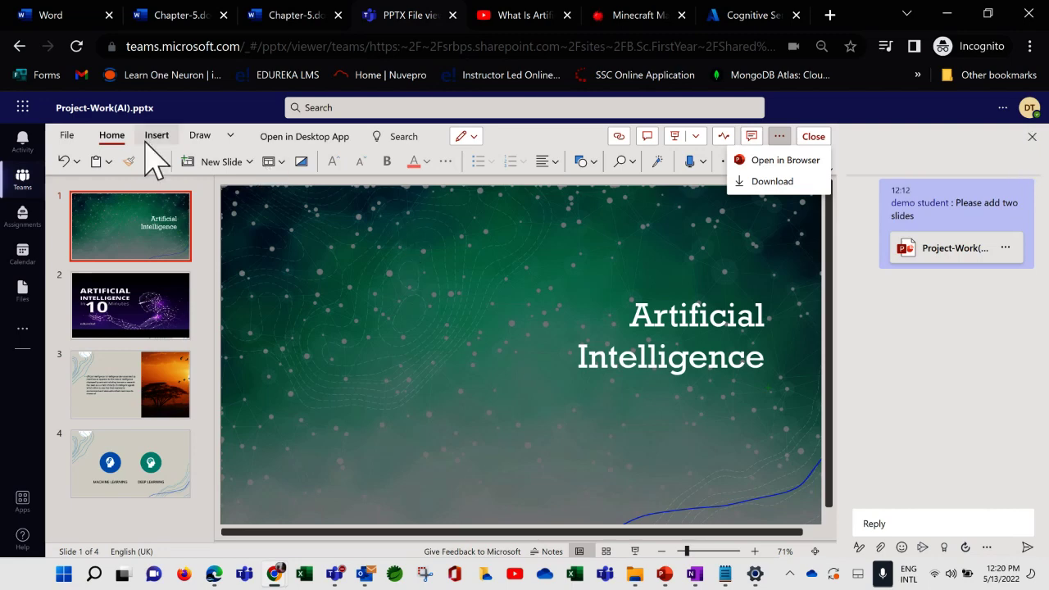
left_click(533, 282)
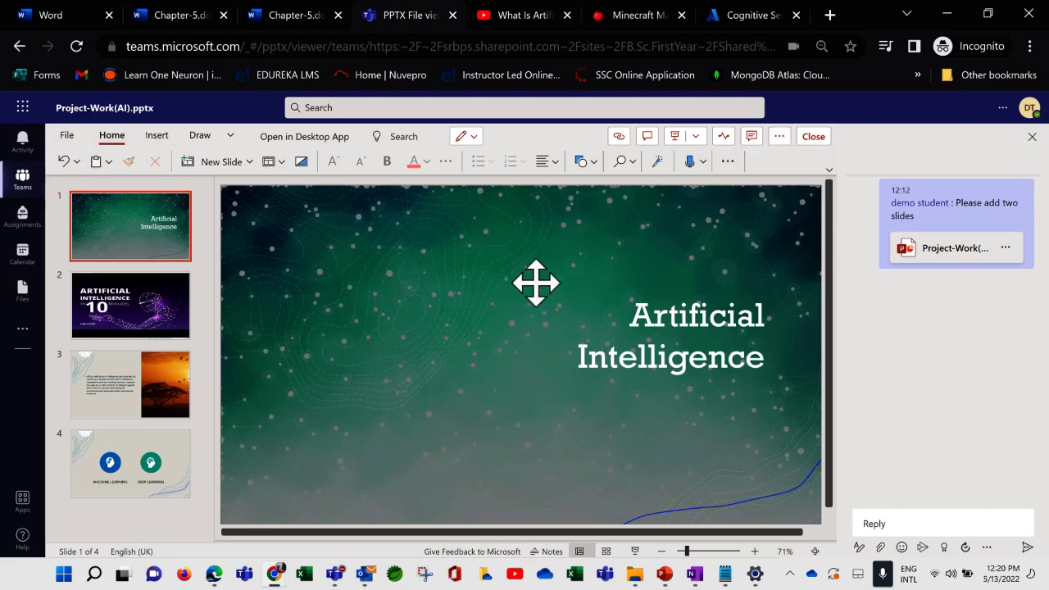
left_click(729, 163)
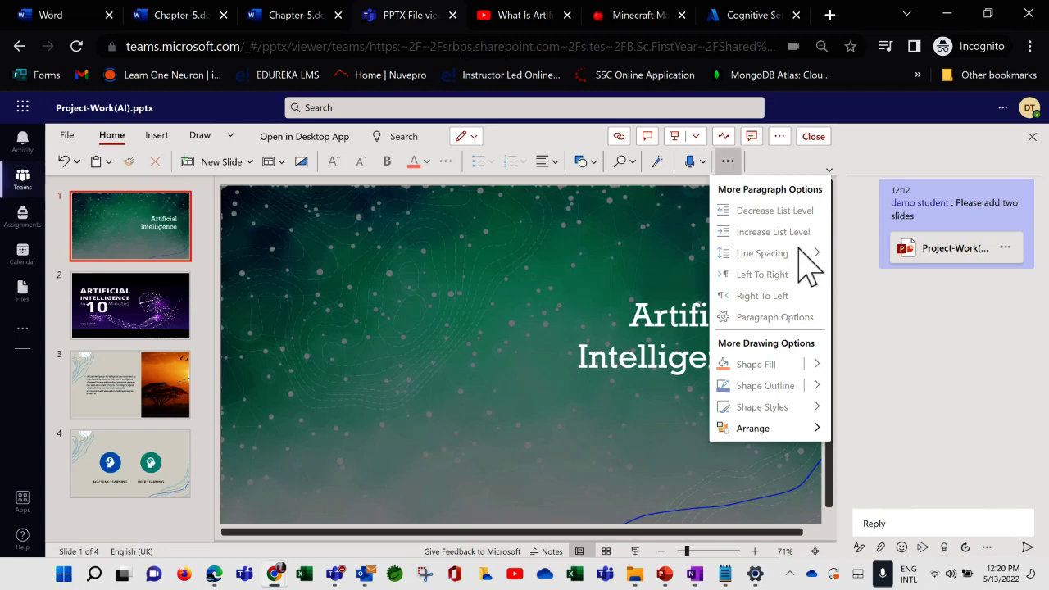
left_click(694, 137)
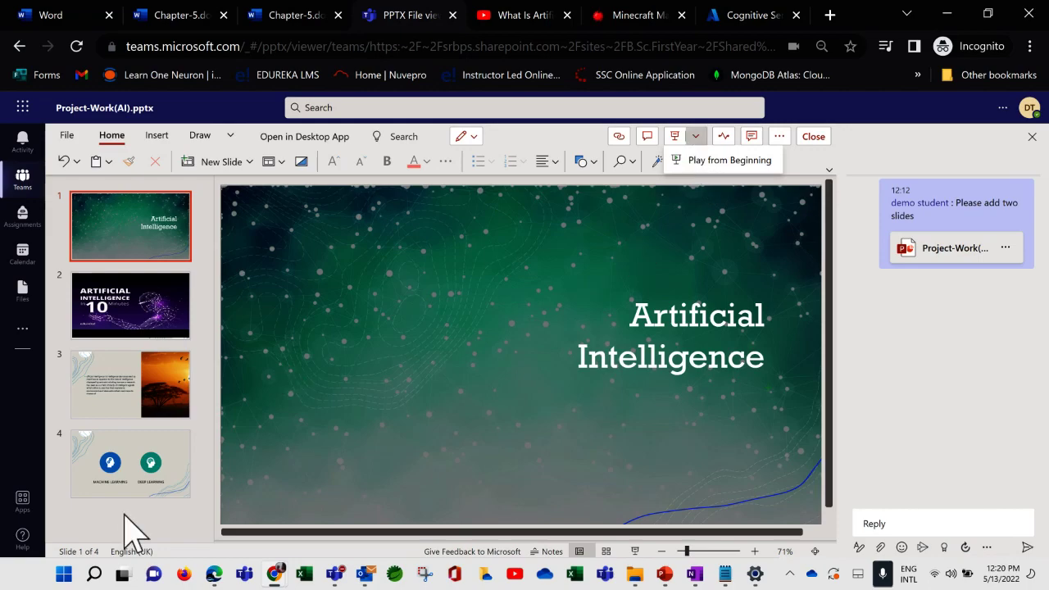
left_click(278, 545)
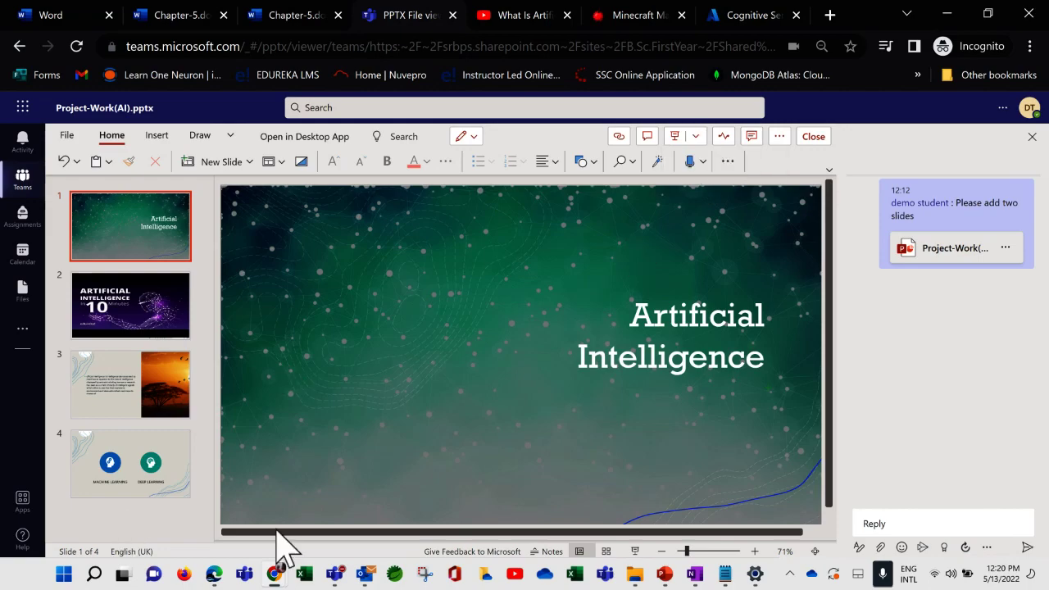
Step: Play the deck as a slideshow, advance one slide, exit, and close the chat panel
left_click(635, 552)
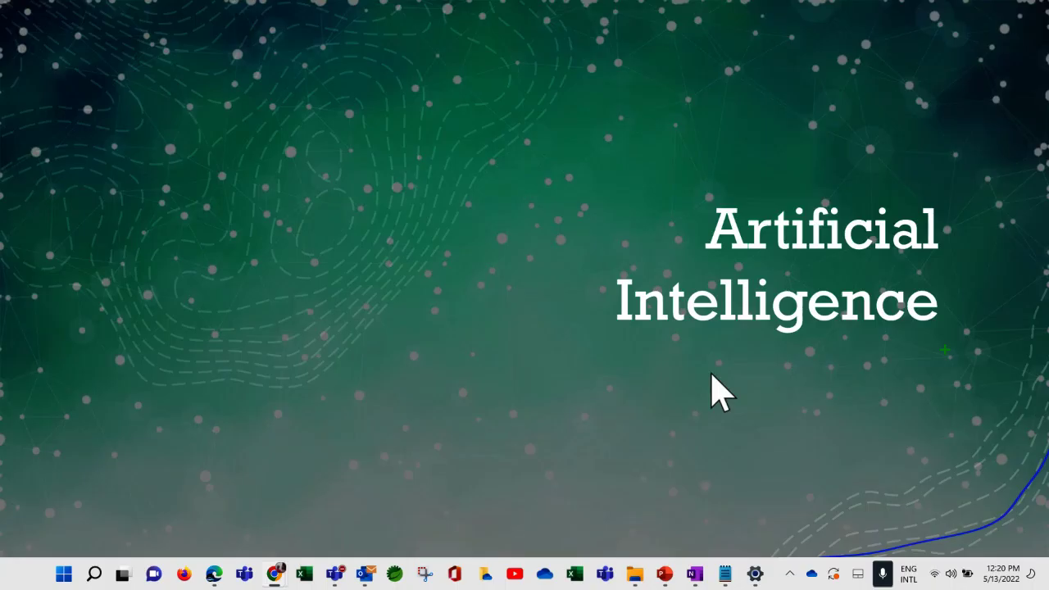
left_click(704, 244)
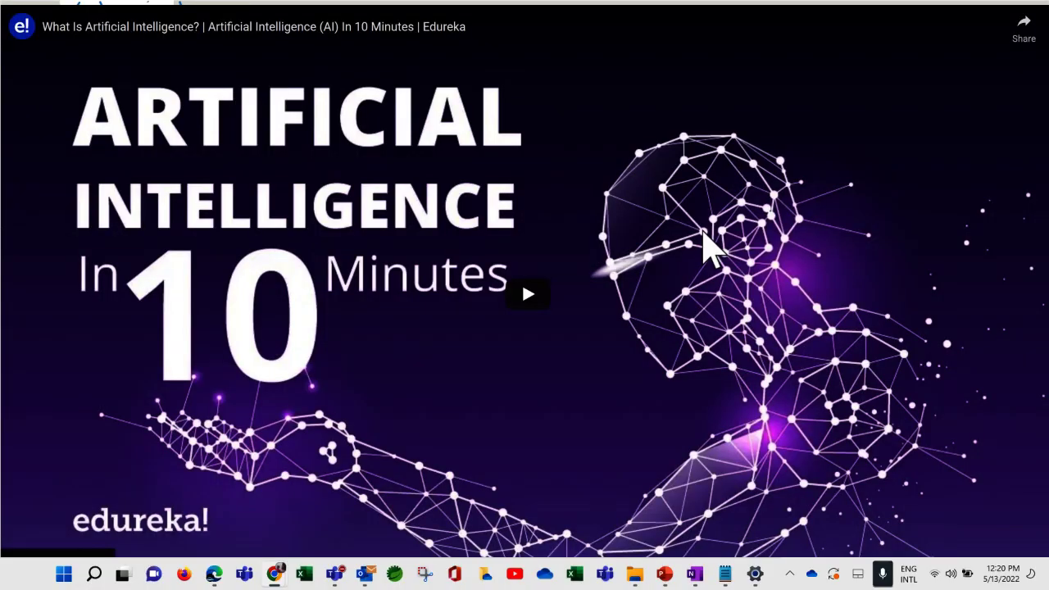
key("Escape")
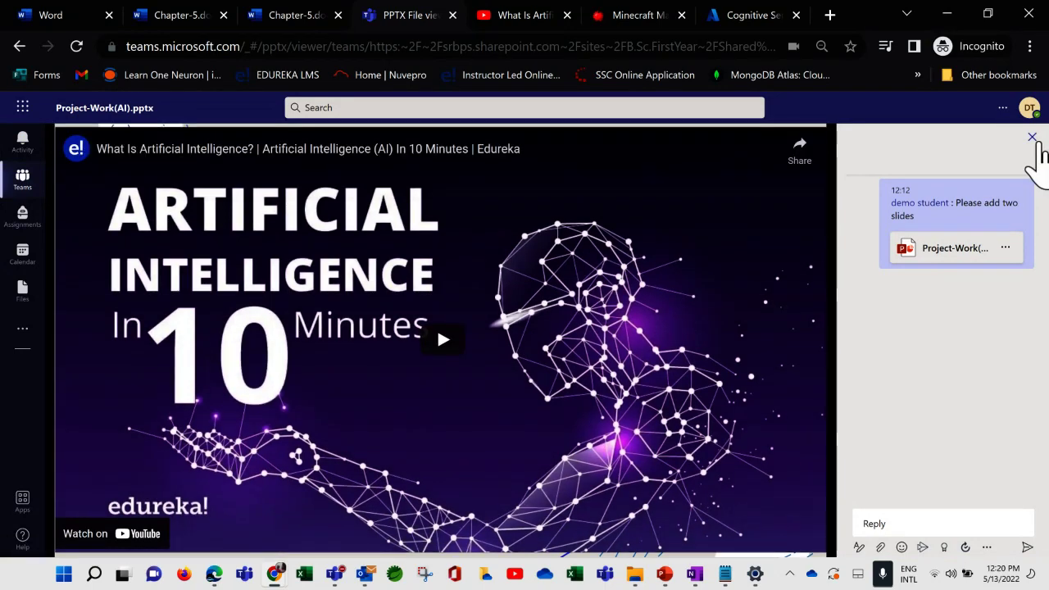
left_click(1032, 137)
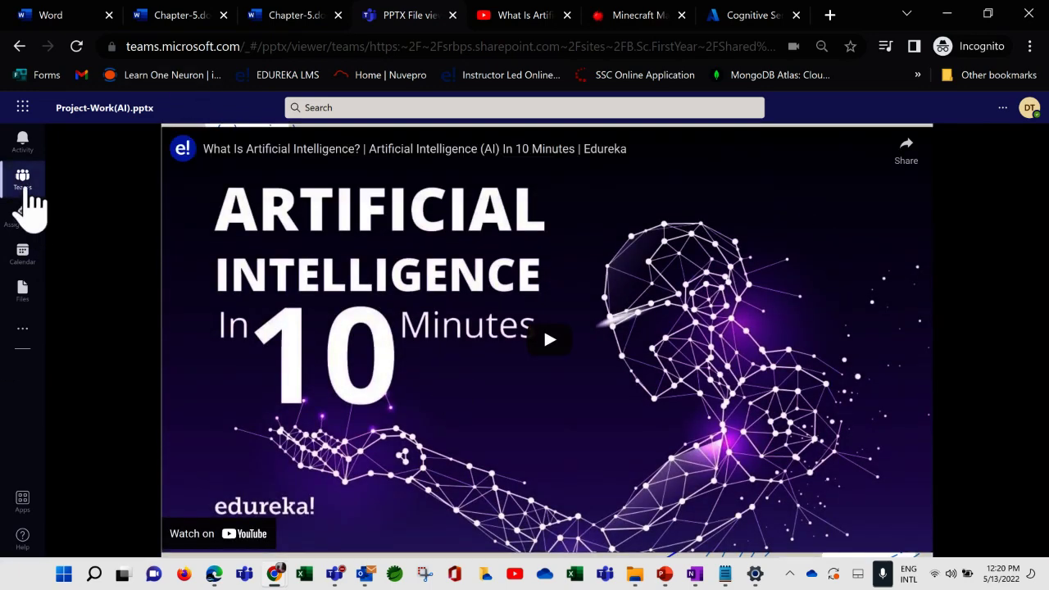
left_click(376, 223)
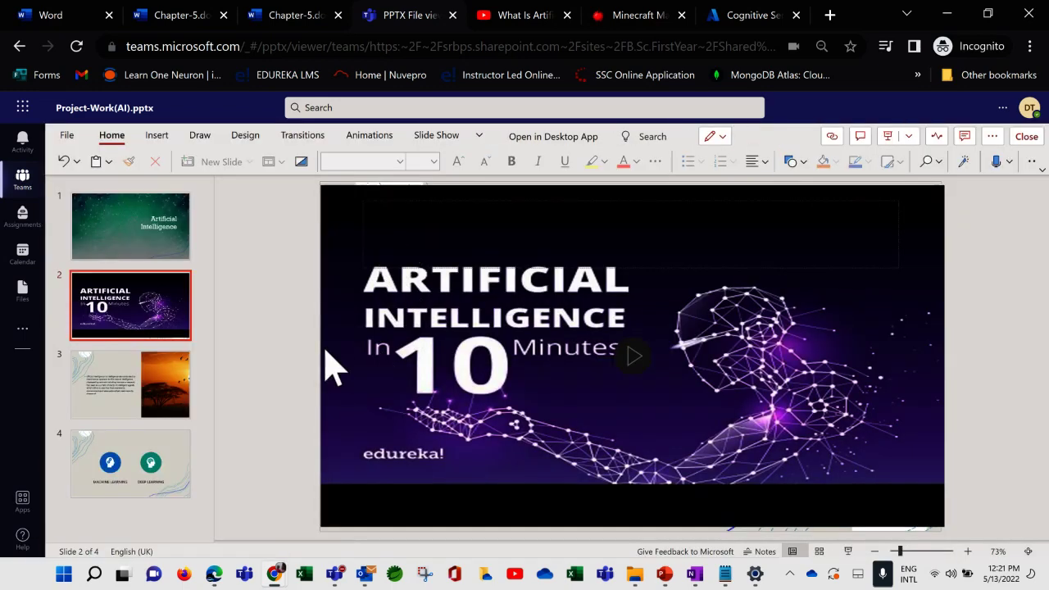
Step: Open the Project-Work(AI) deck in its own browser tab via Open in Browser
left_click(909, 136)
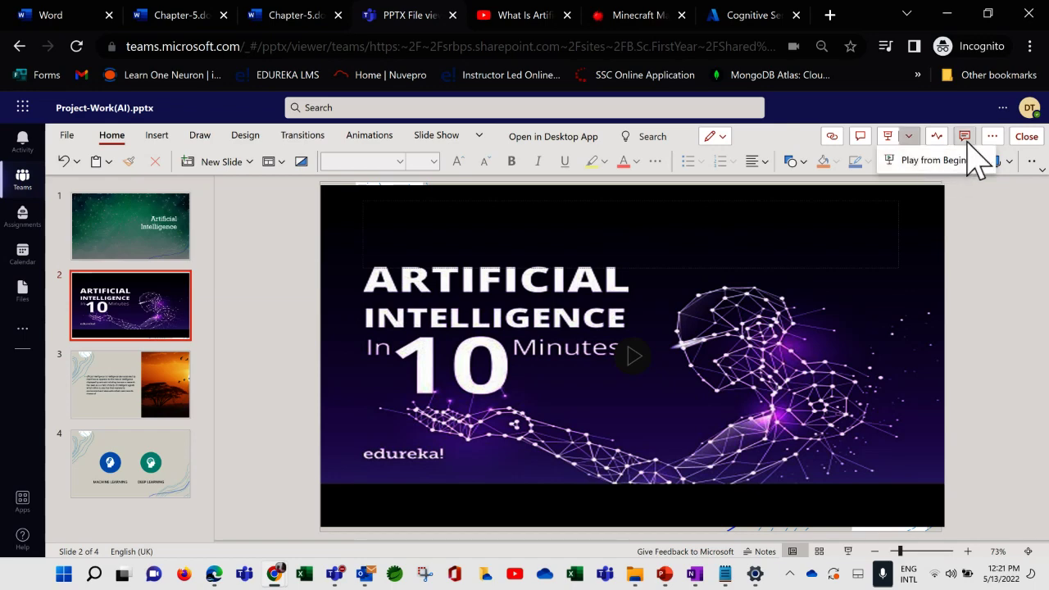
left_click(995, 136)
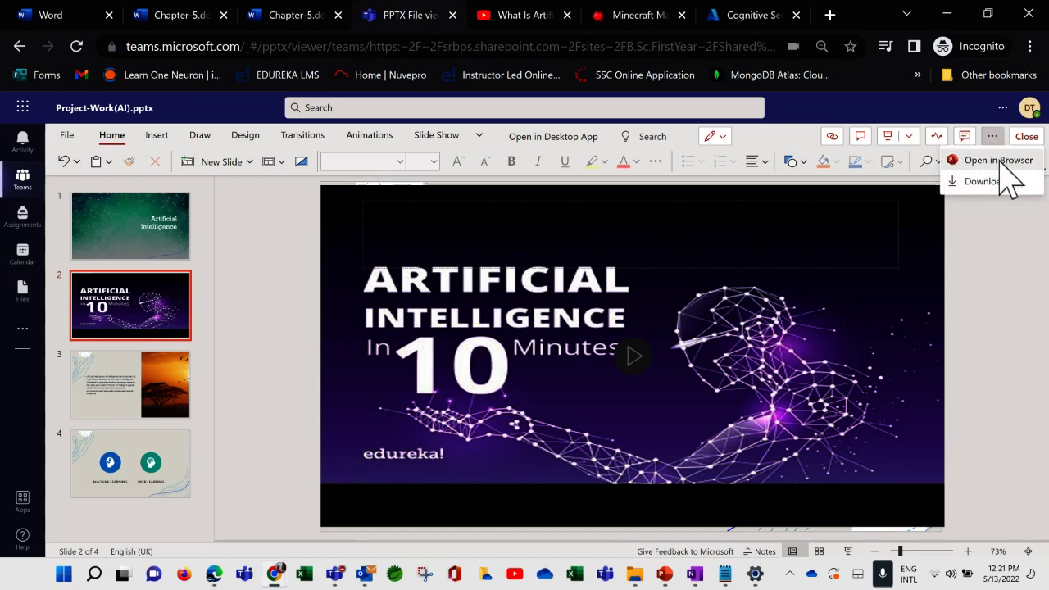
left_click(999, 160)
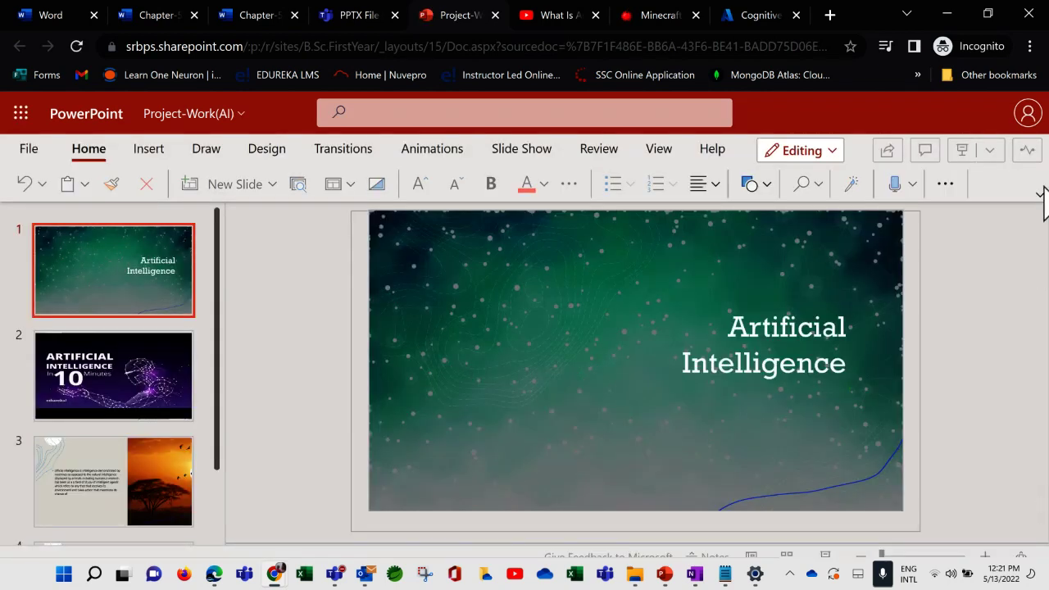
Step: Browse slides 2 and 3, then choose Rehearse with Coach from the Present menu
left_click(988, 151)
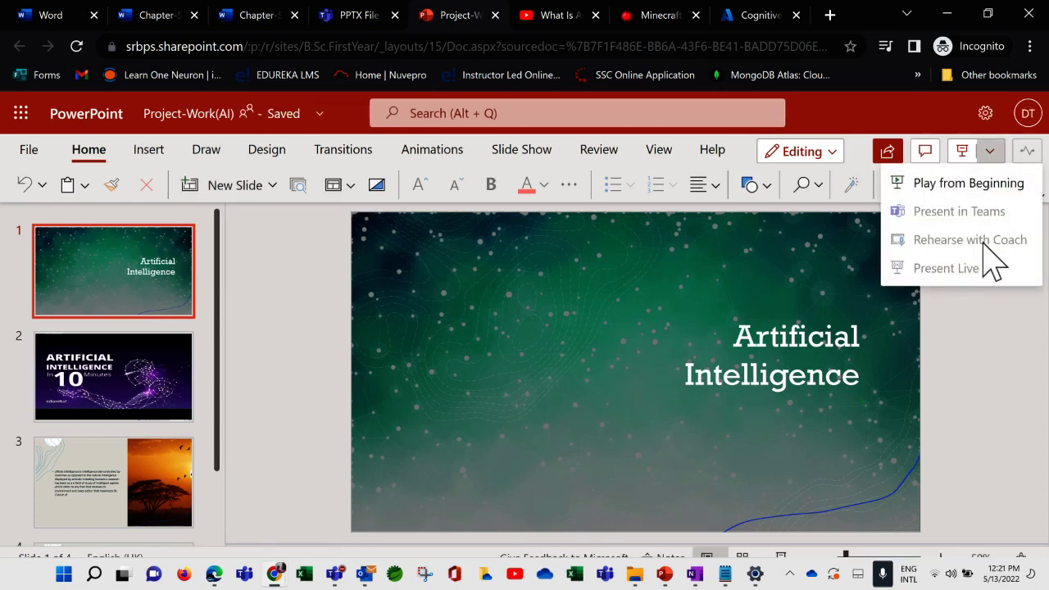
left_click(841, 379)
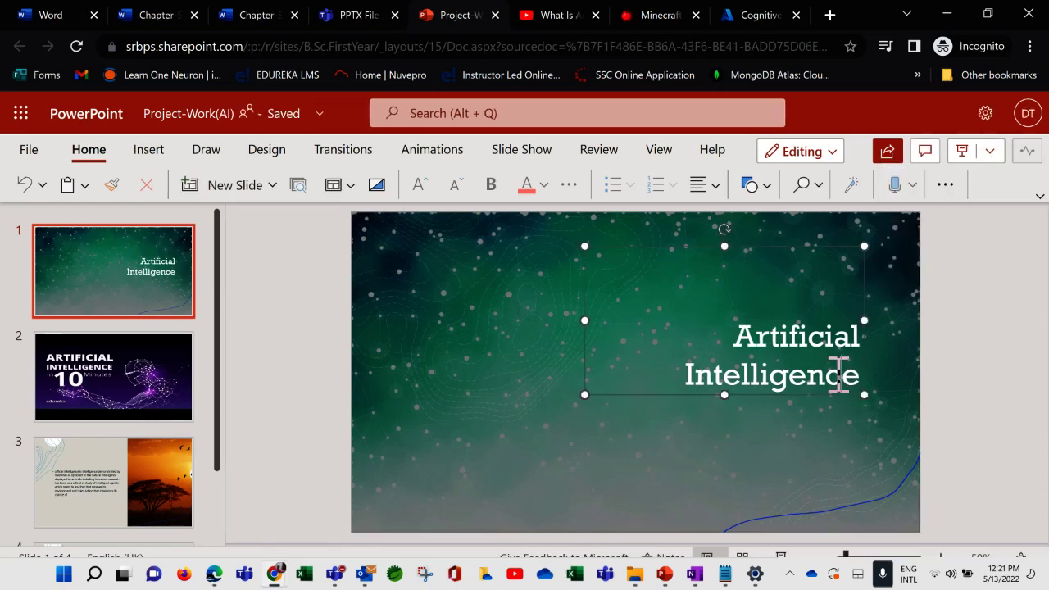
left_click(363, 458)
left_click(990, 151)
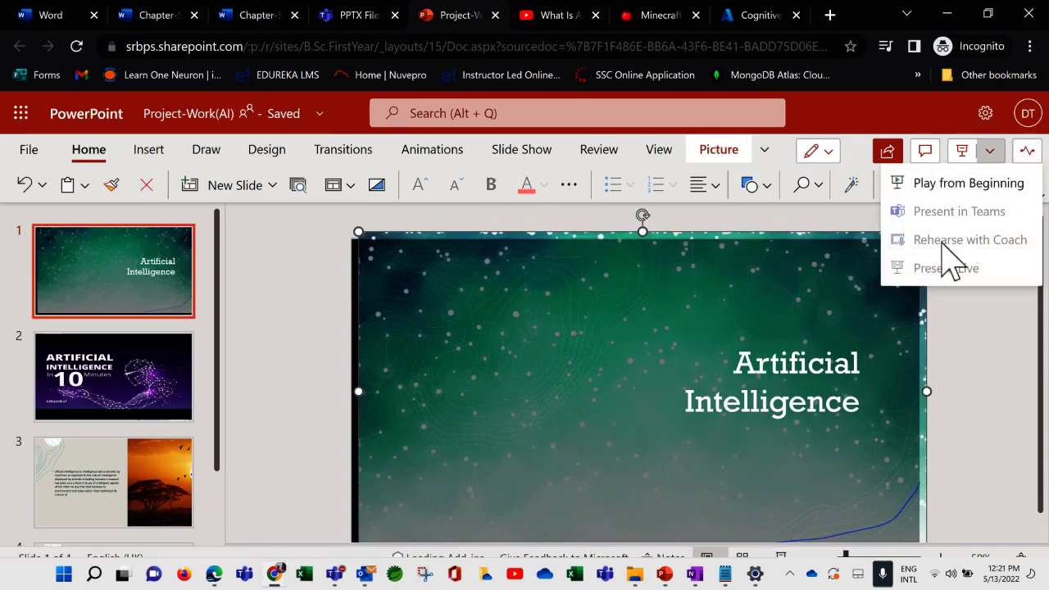
left_click(164, 373)
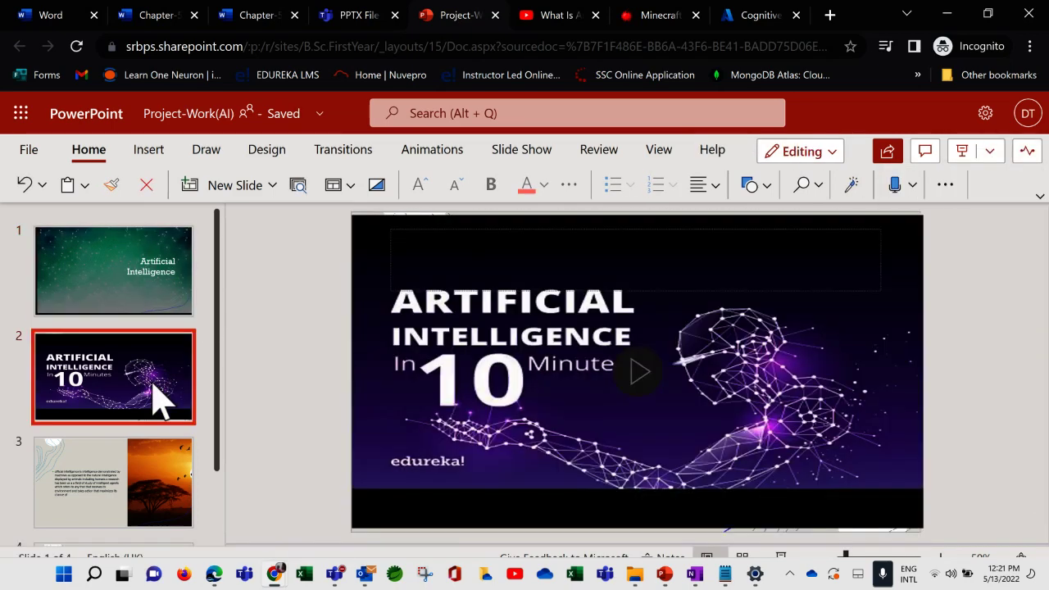
left_click(190, 446)
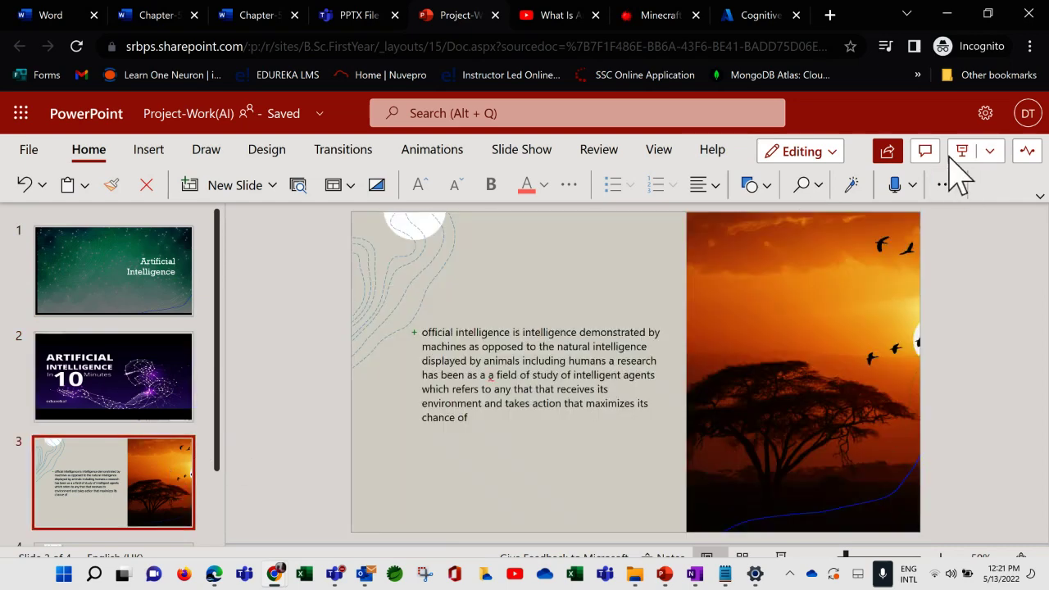
left_click(990, 157)
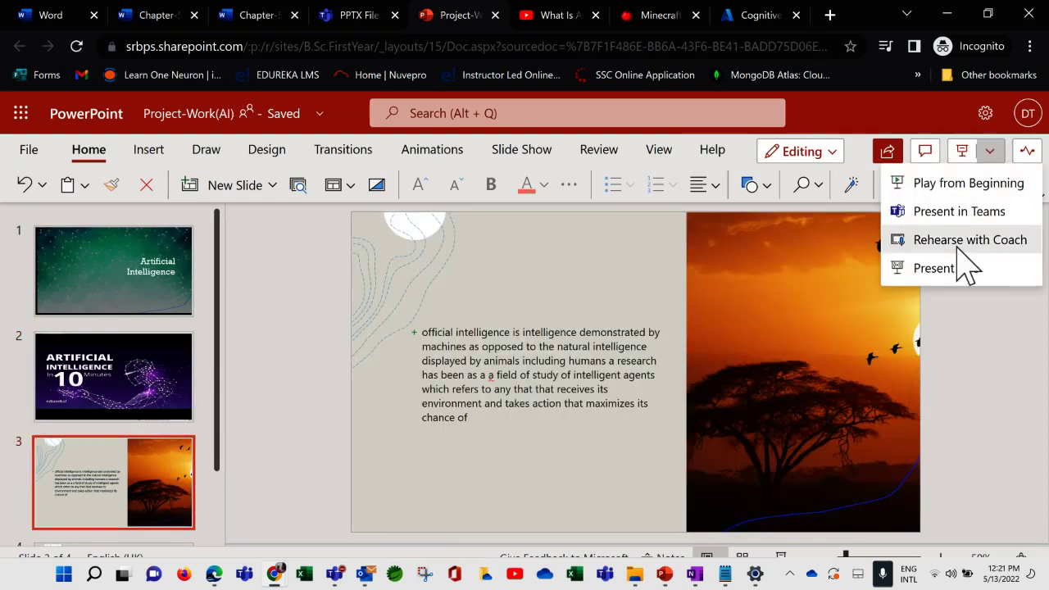
key("Escape")
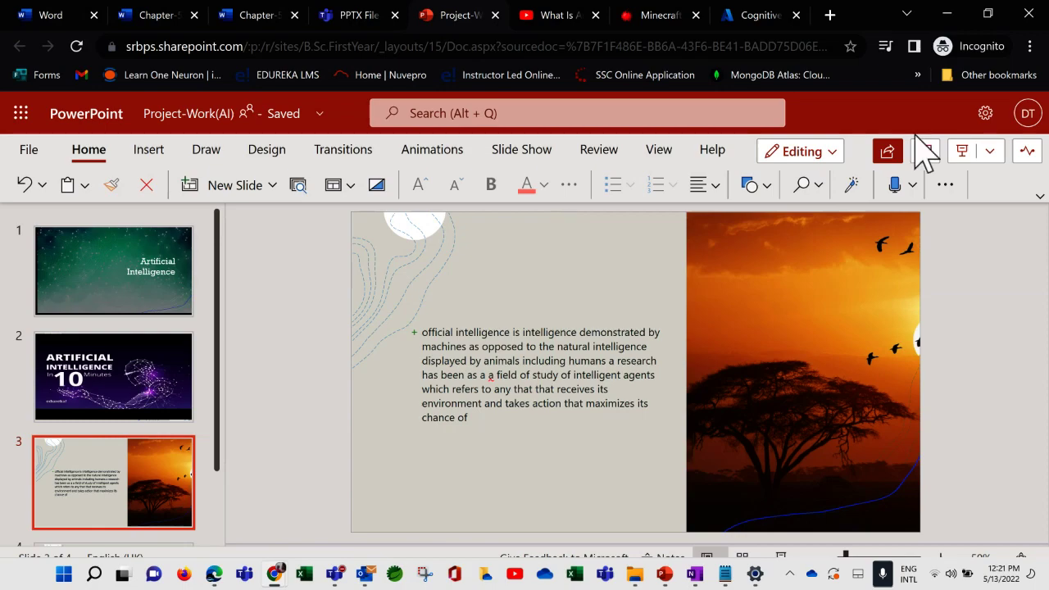
left_click(990, 156)
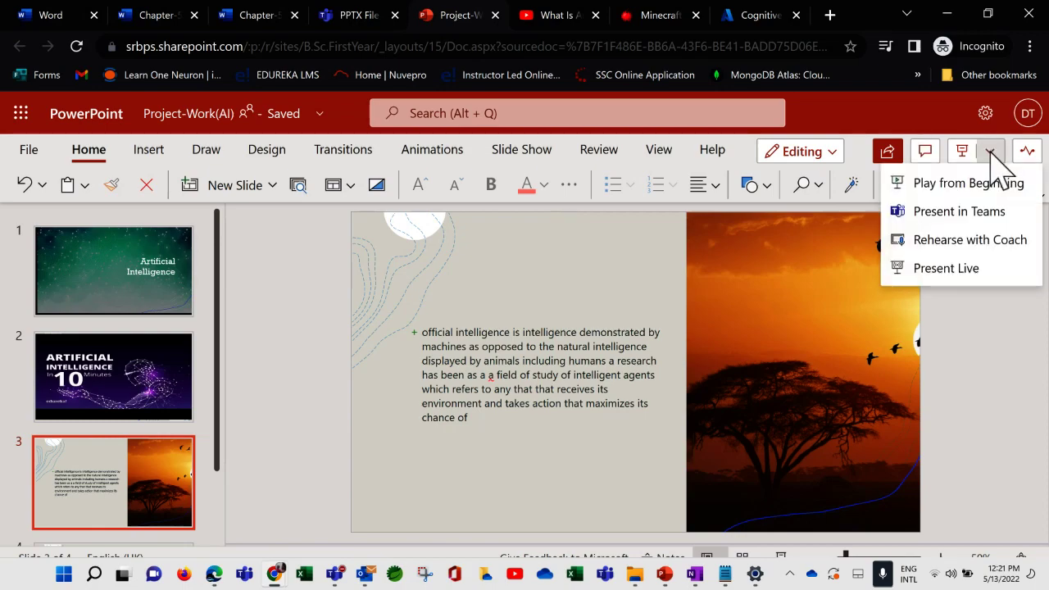
left_click(953, 244)
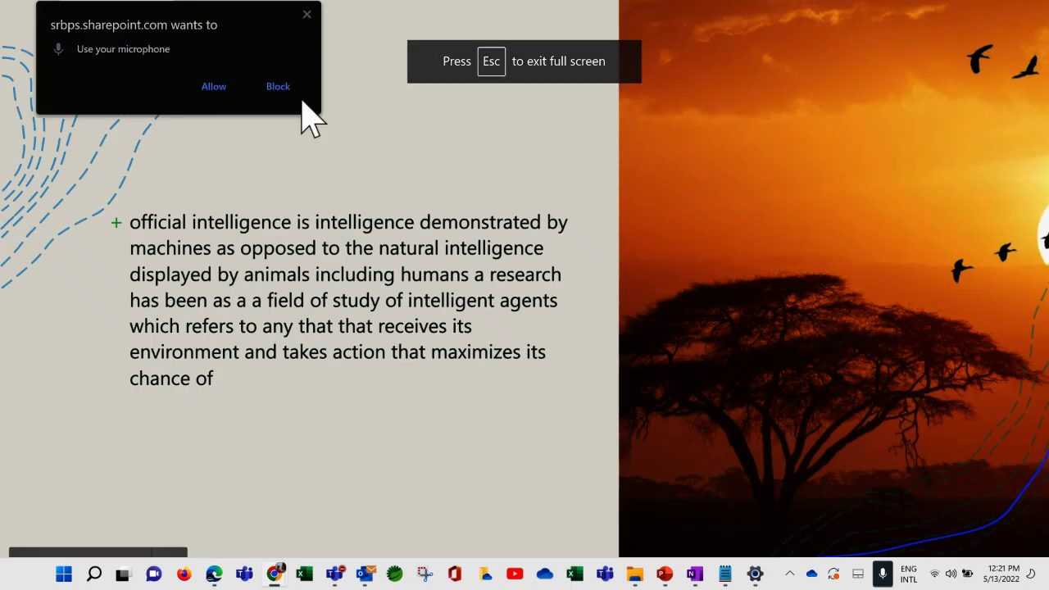
Step: Answer the microphone prompt and start the Presenter Coach rehearsal on slide 3
left_click(211, 88)
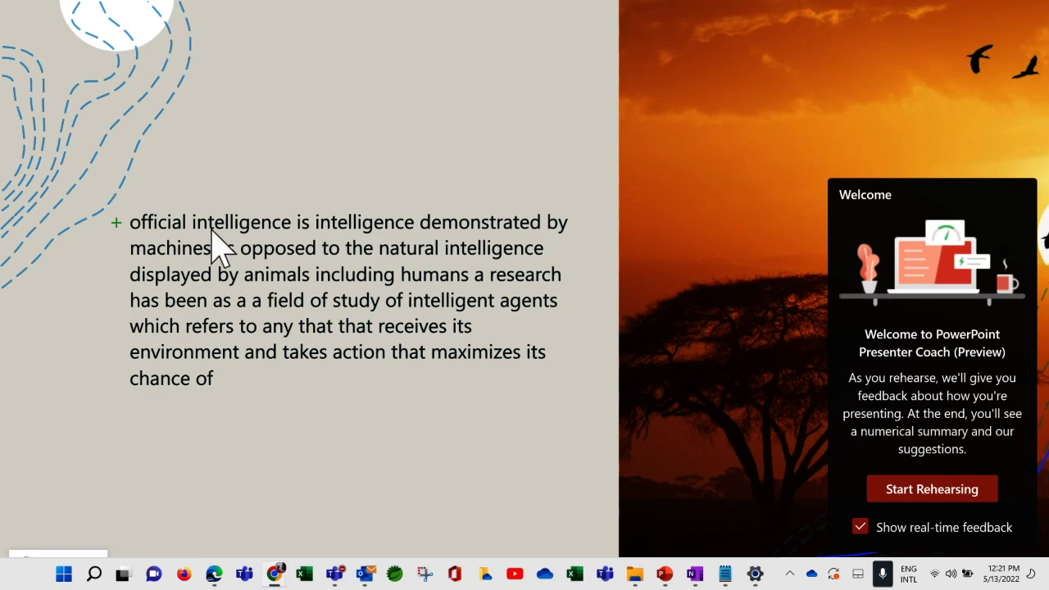
left_click(919, 490)
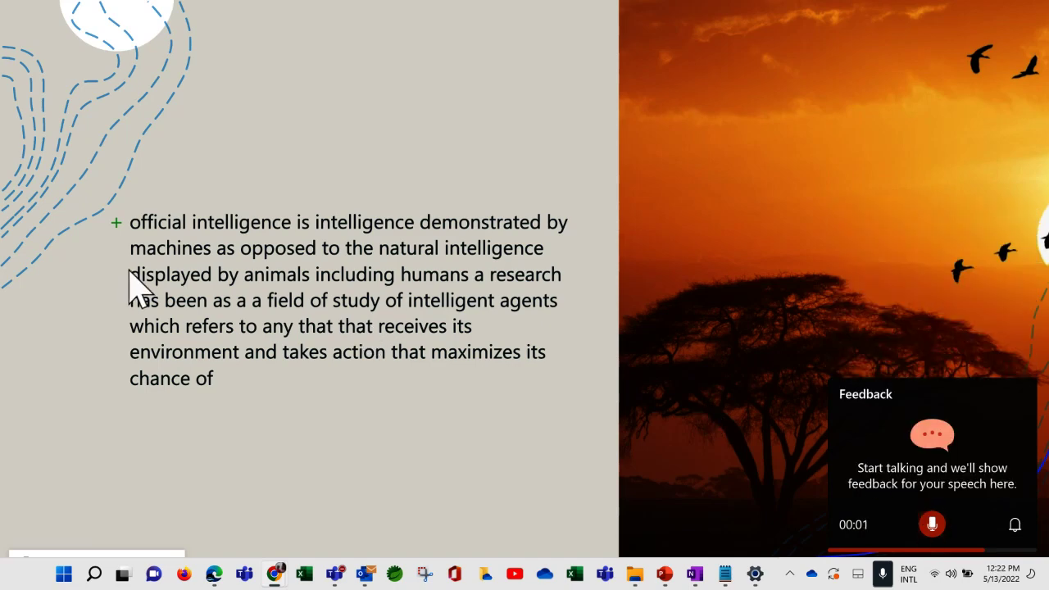
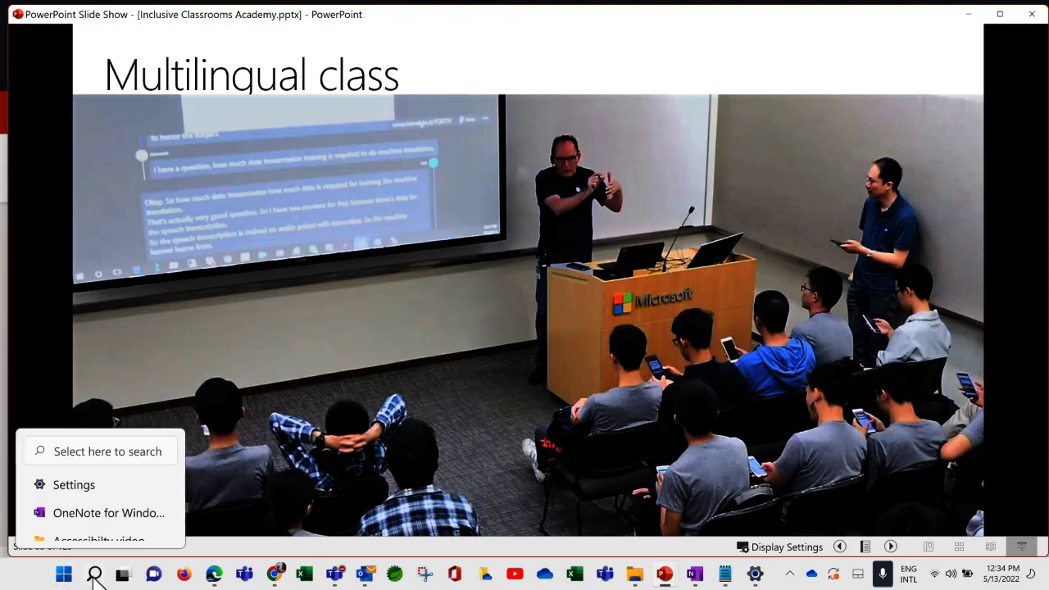
Step: Advance past the Microsoft Translator and Hands-on slides to slide 93, 'Digital parking lot'
left_click(588, 302)
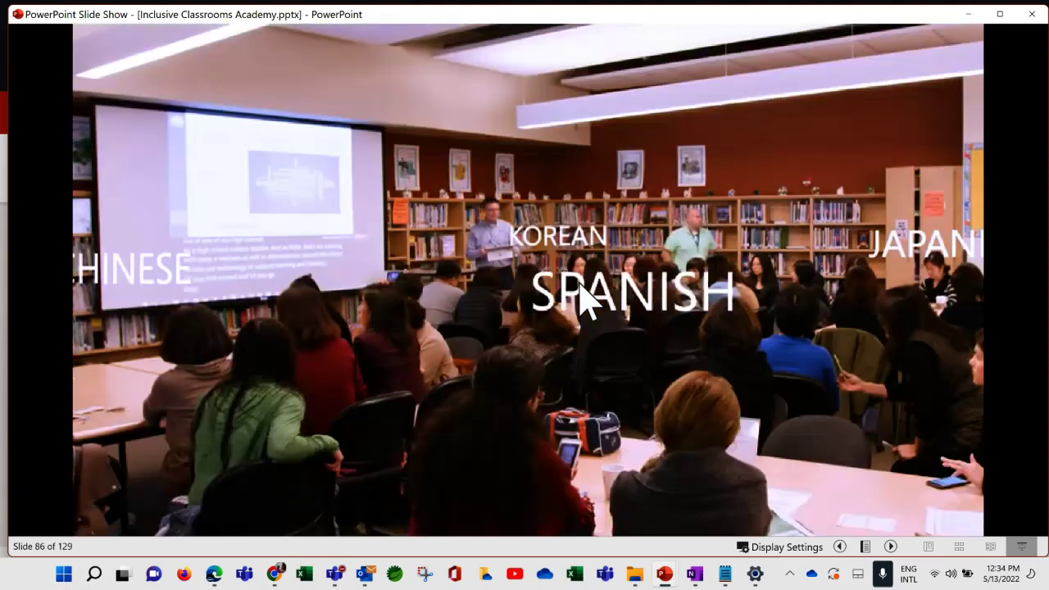
left_click(760, 176)
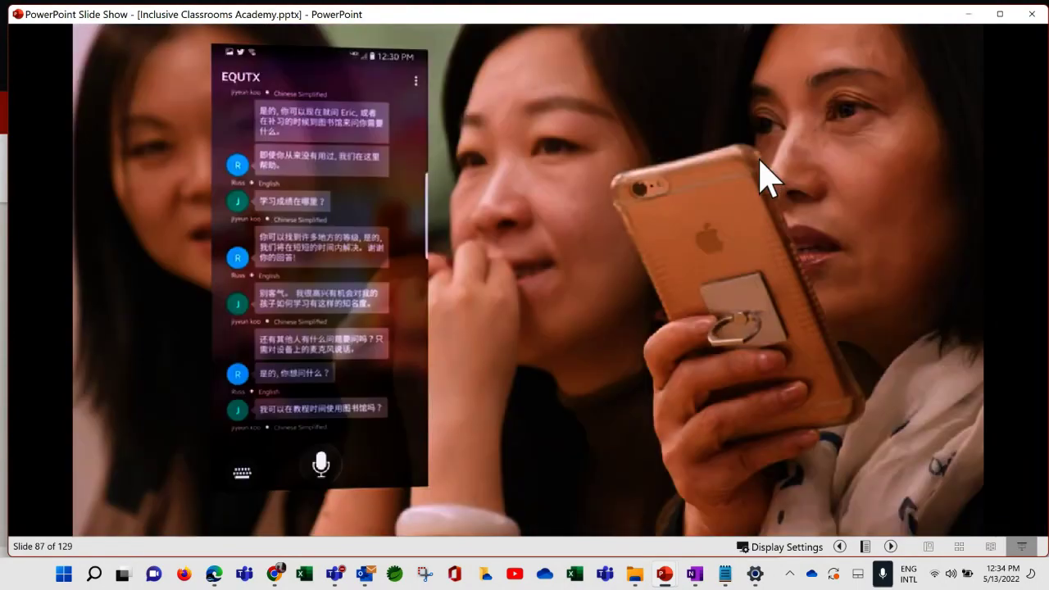
left_click(760, 164)
left_click(760, 164)
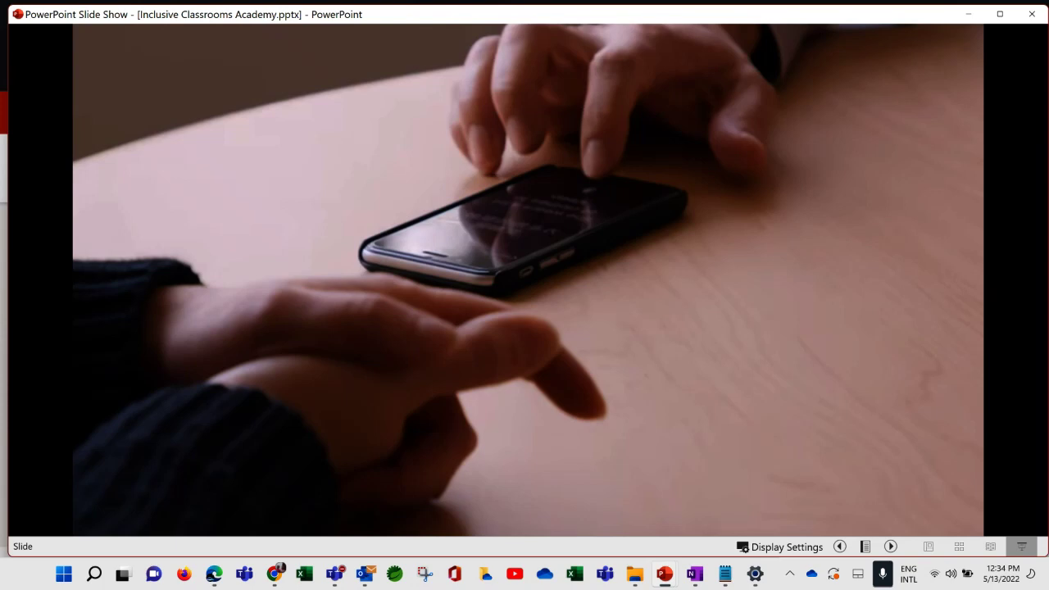
key("Right")
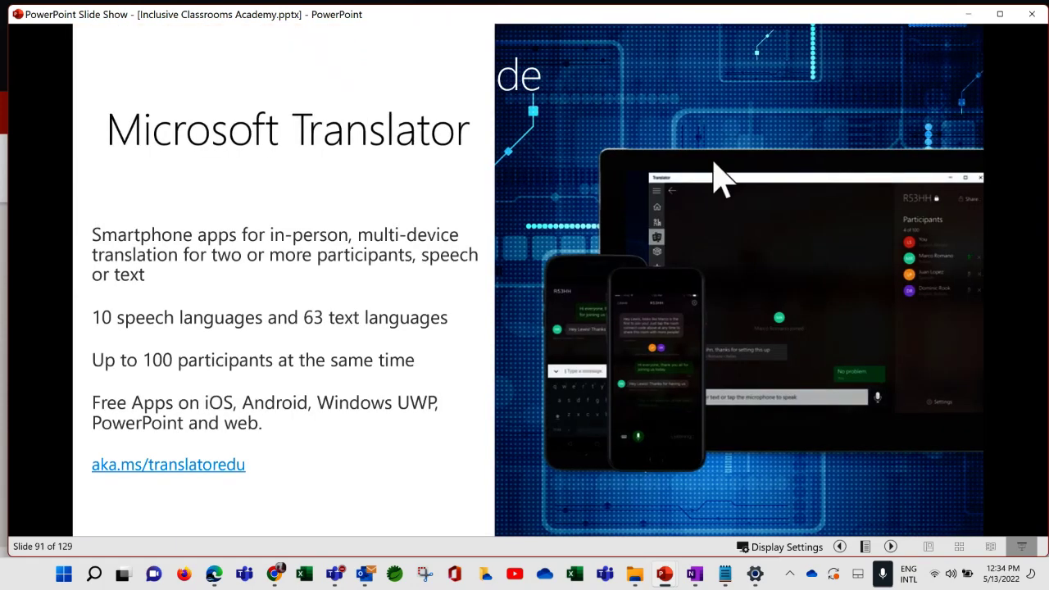
key("Right")
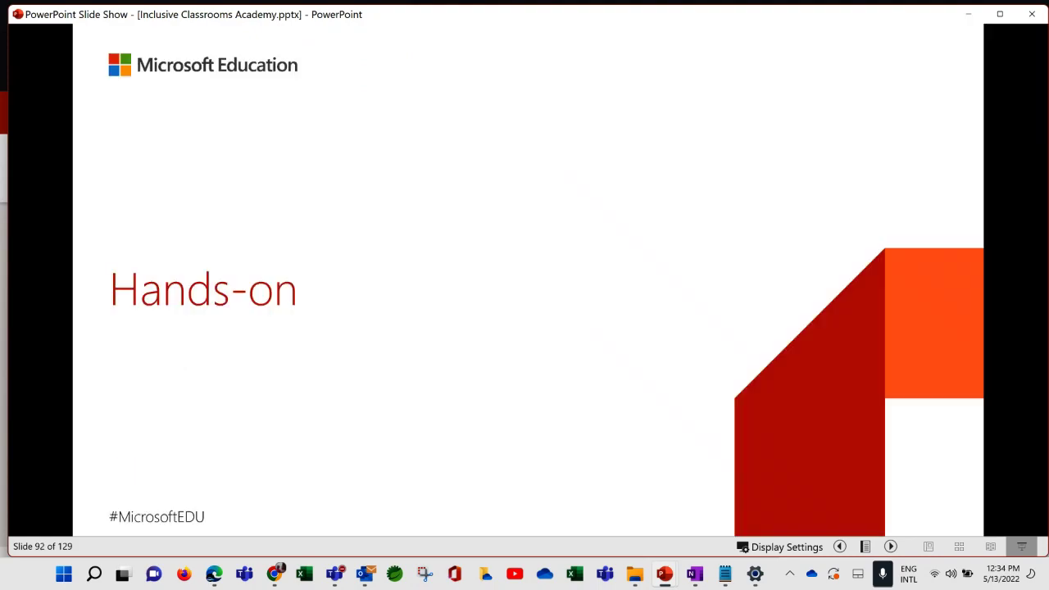
key("Right")
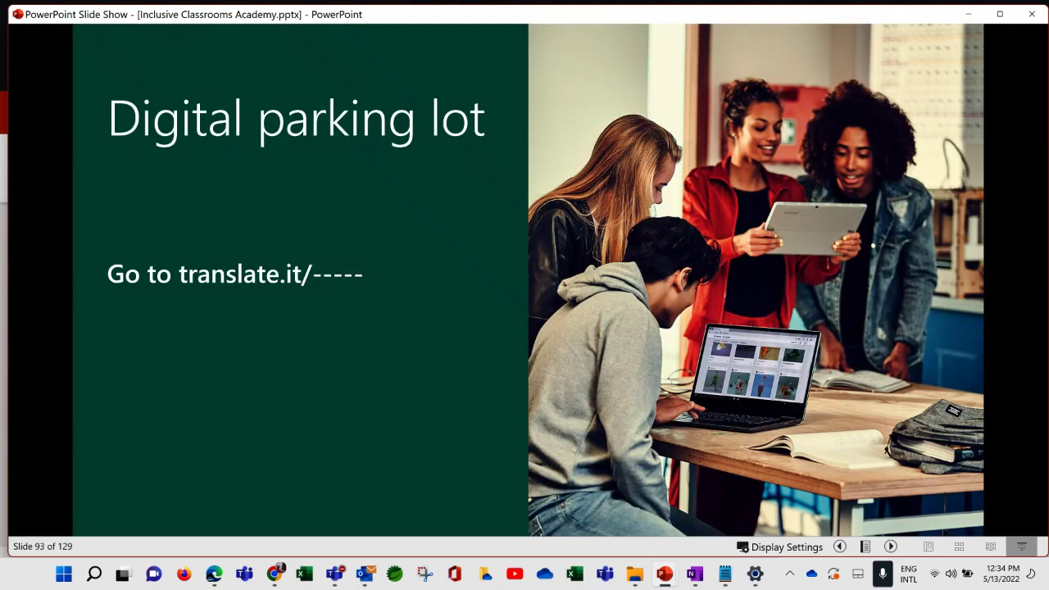
Step: Search Windows for 'trans' and launch the Translator app from the results
left_click(94, 574)
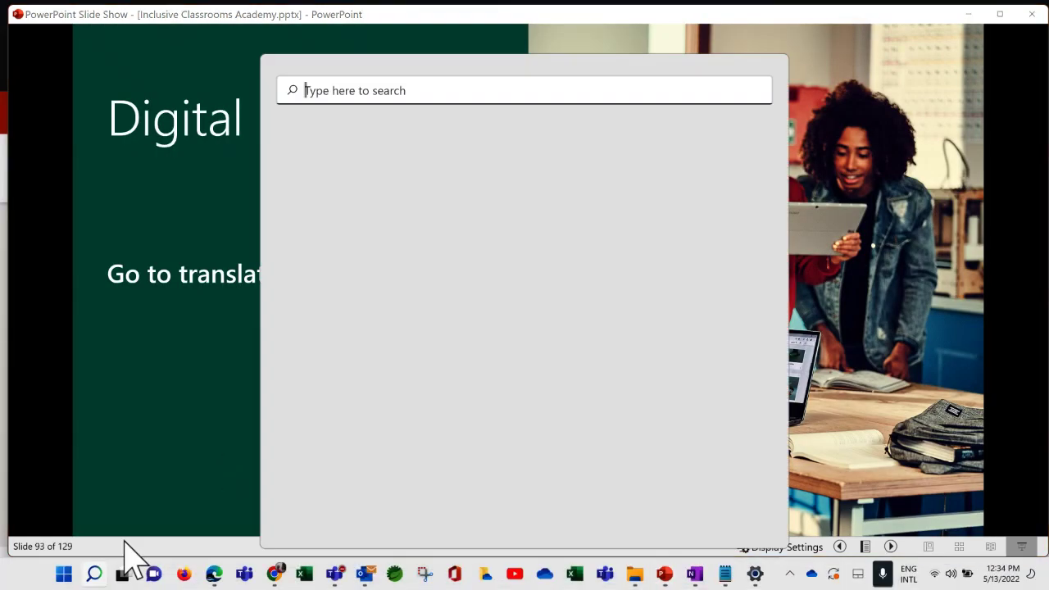
type("tr")
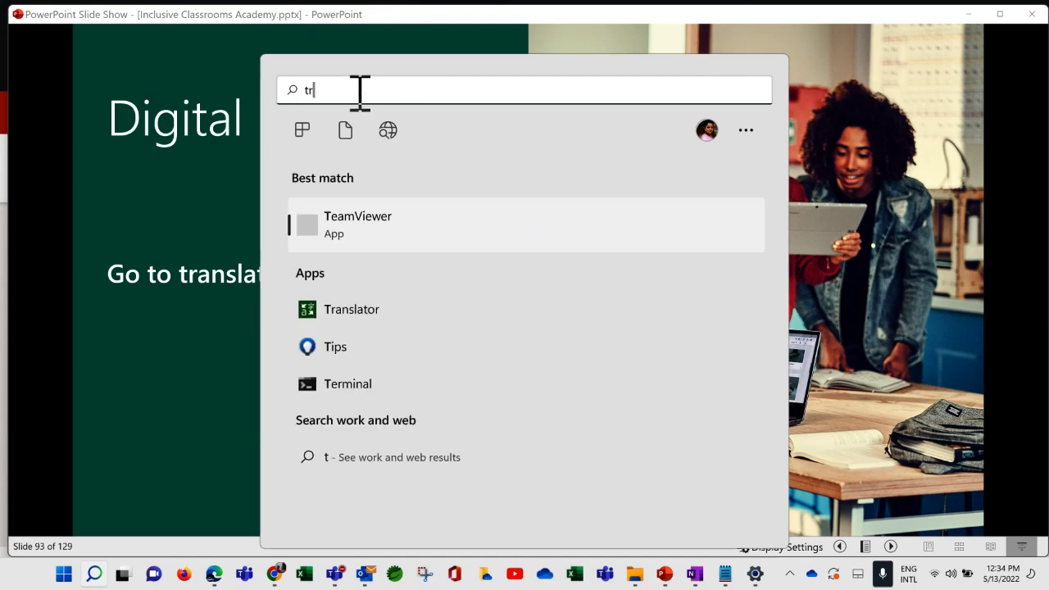
type("ans")
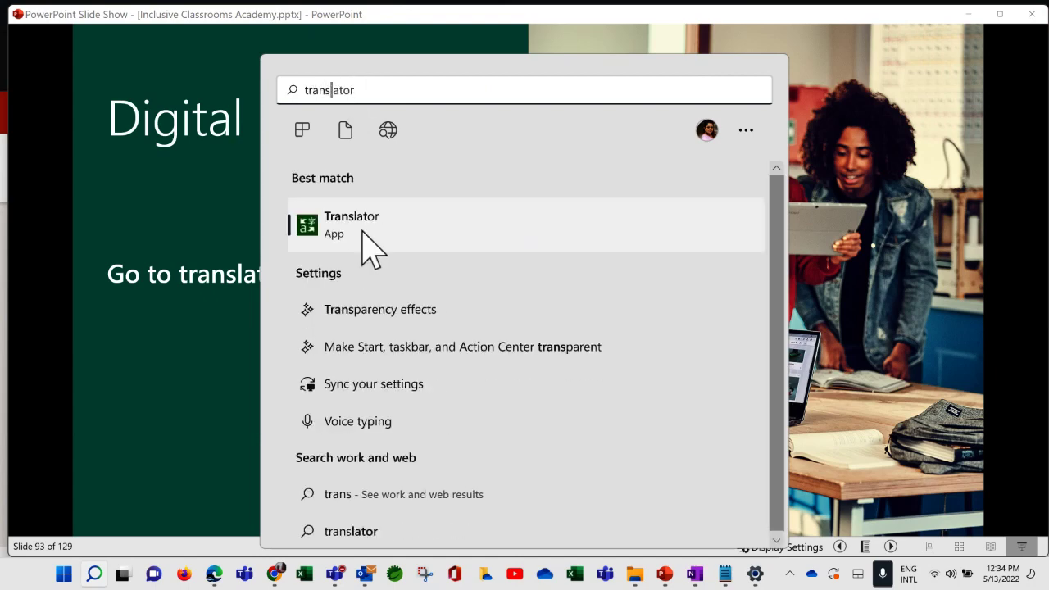
left_click(362, 231)
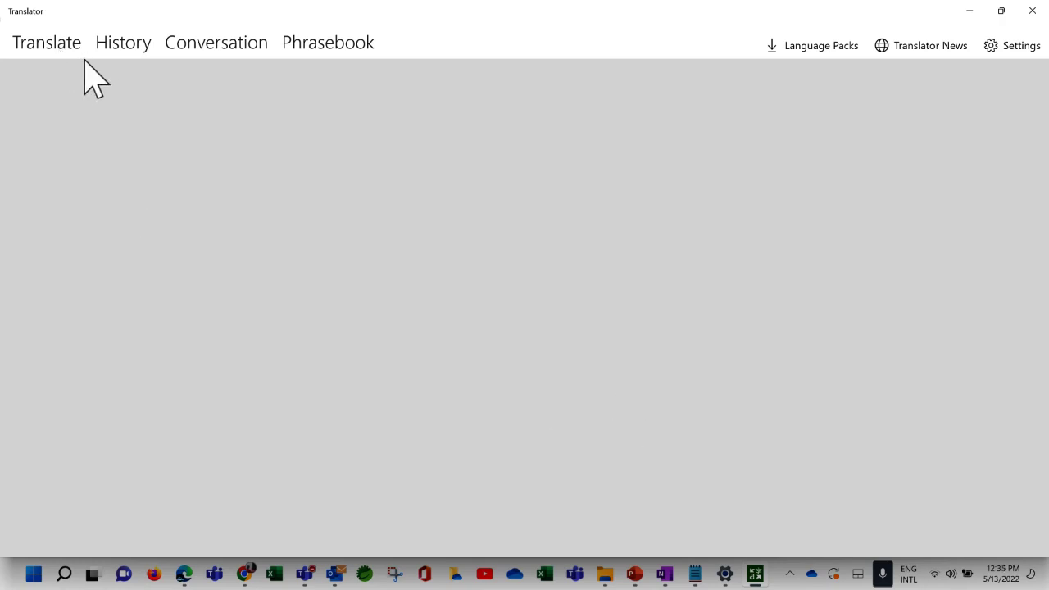
Step: Try translating 'How are you' into Hindi after dismissing the Cortana intro; the translation fails
left_click(52, 47)
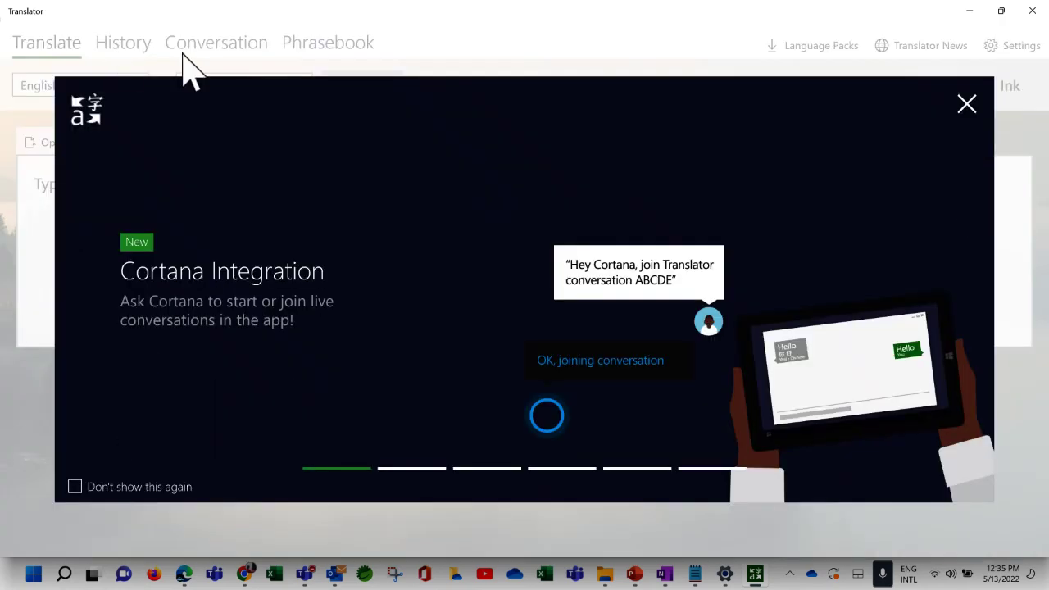
left_click(970, 105)
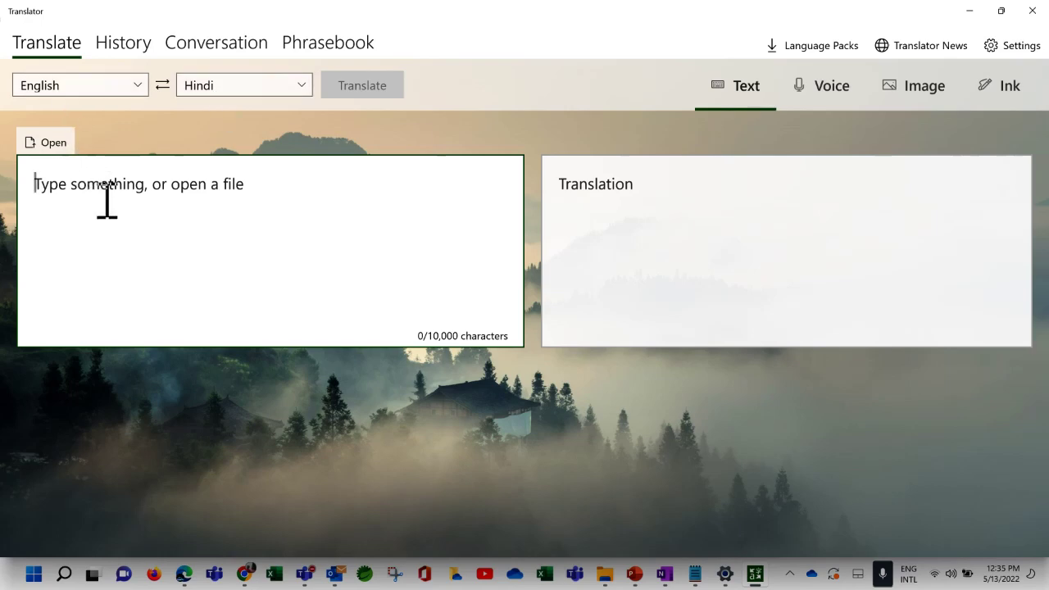
type("How are you")
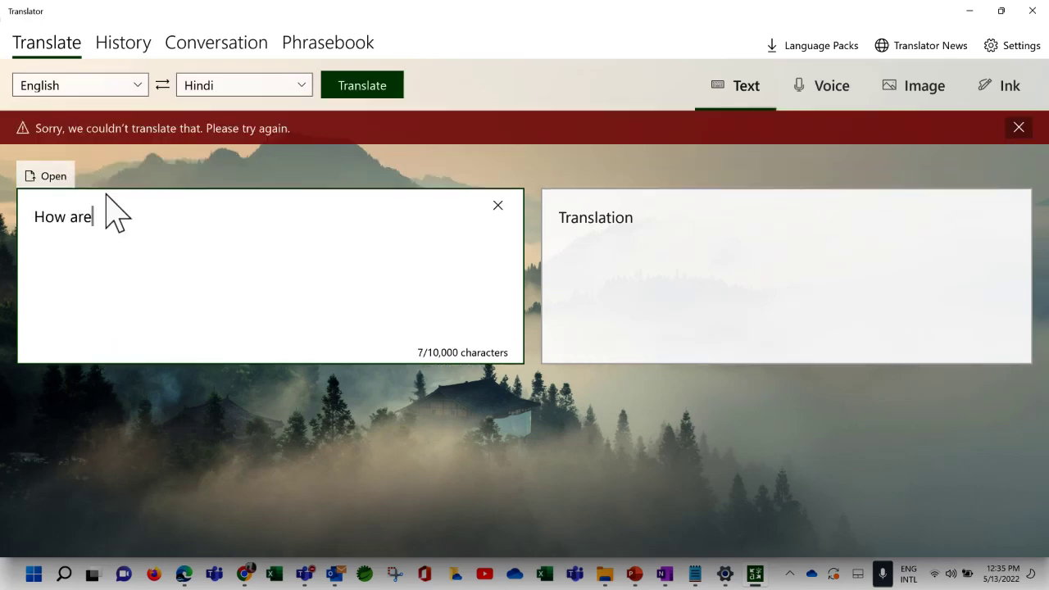
left_click(1018, 128)
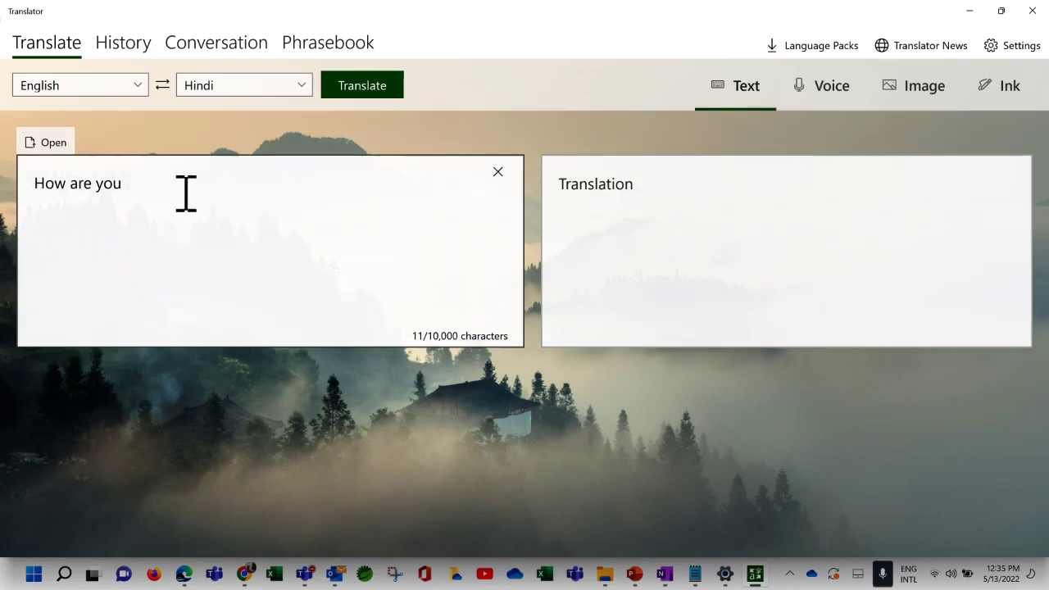
left_click(362, 87)
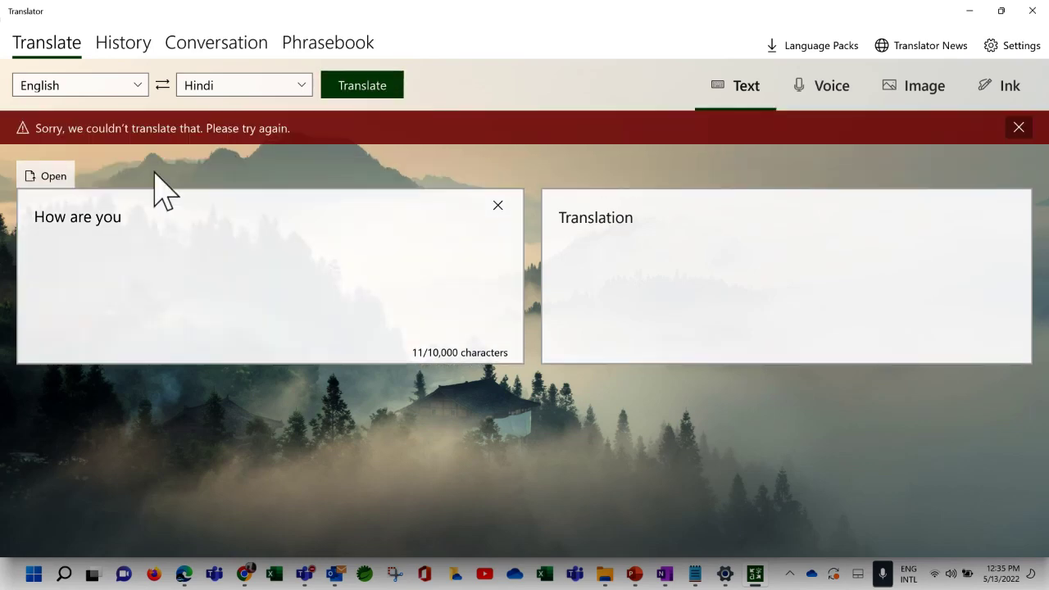
left_click(1018, 128)
left_click(218, 227)
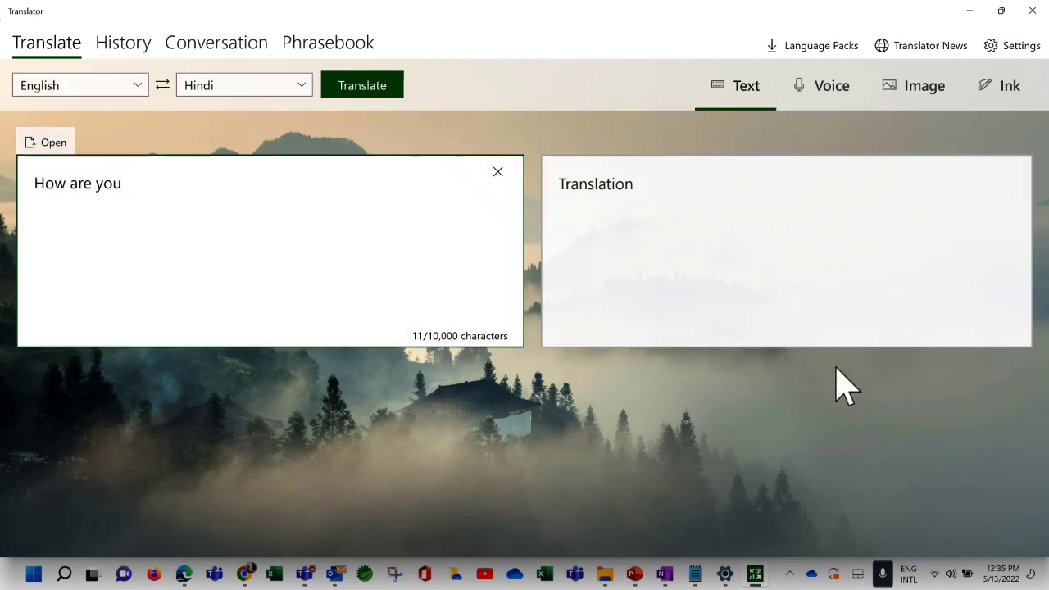
Step: Retry the Hindi translation, dismiss the repeated error, and close Translator
key("XF86MonBrightnessUp")
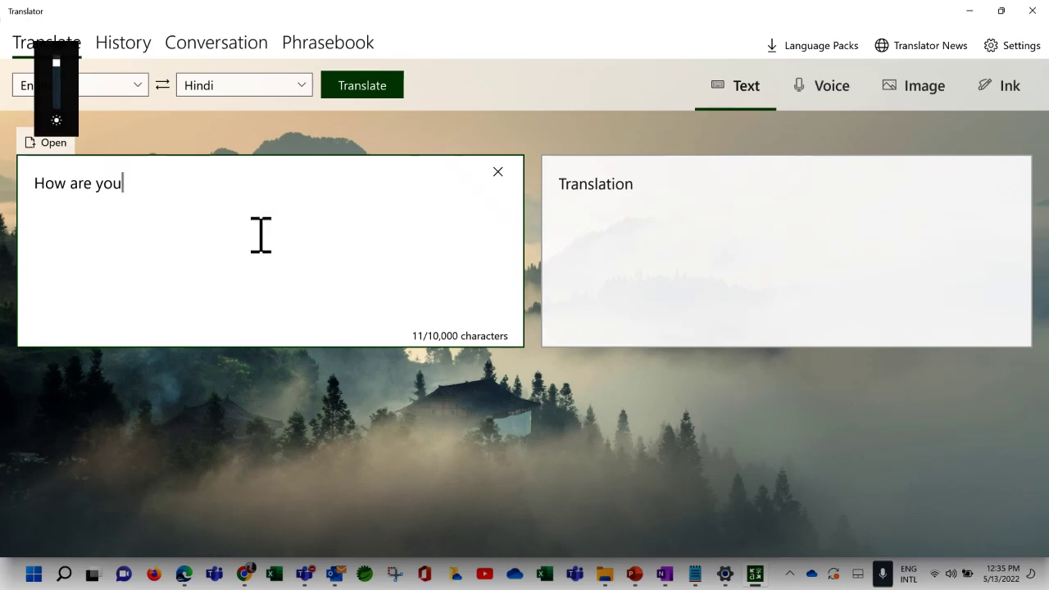
left_click(223, 88)
left_click(231, 87)
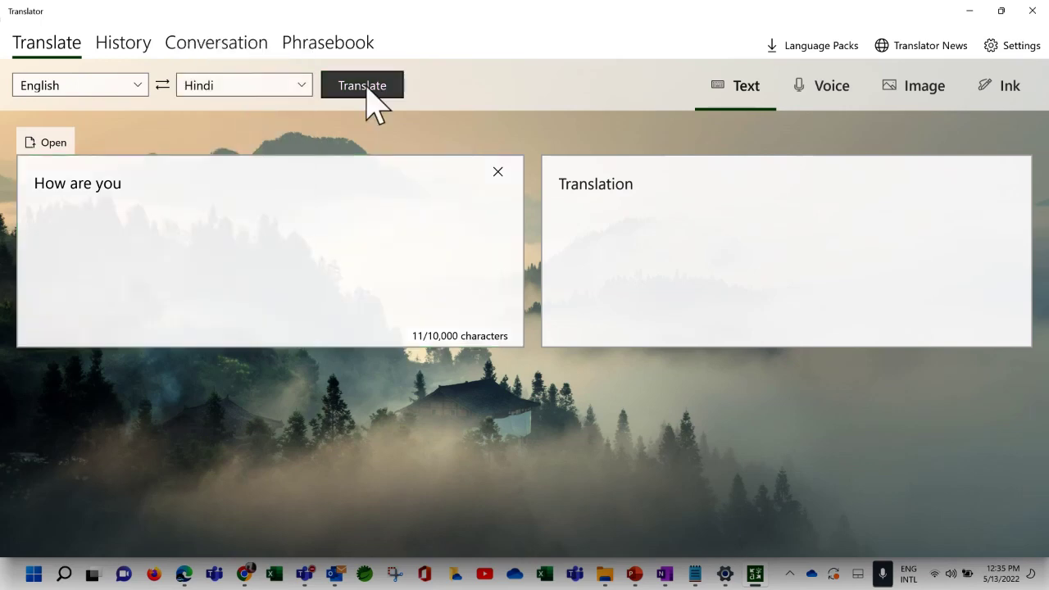
left_click(365, 86)
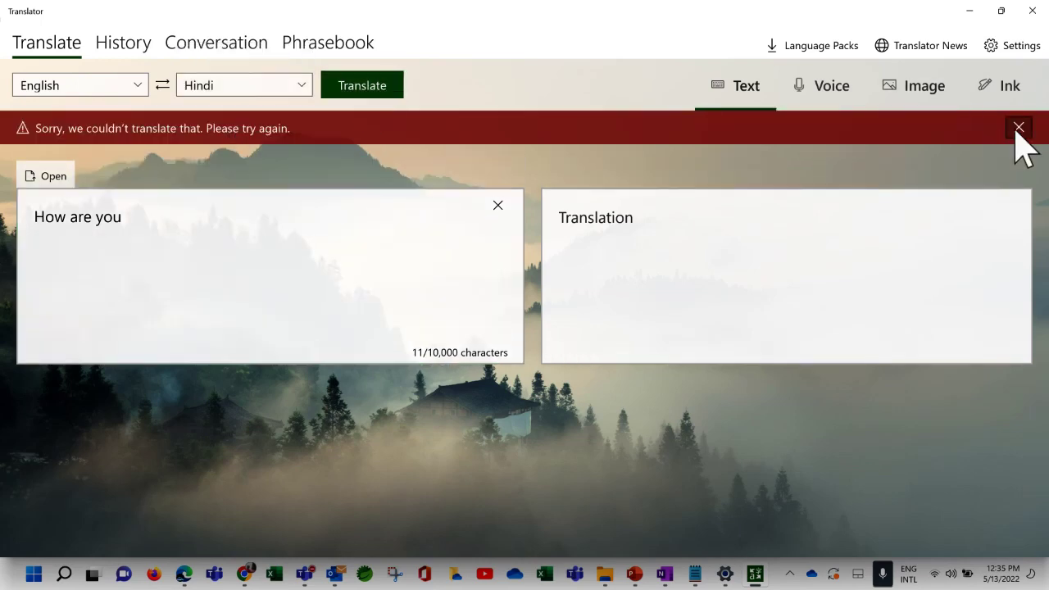
left_click(1019, 129)
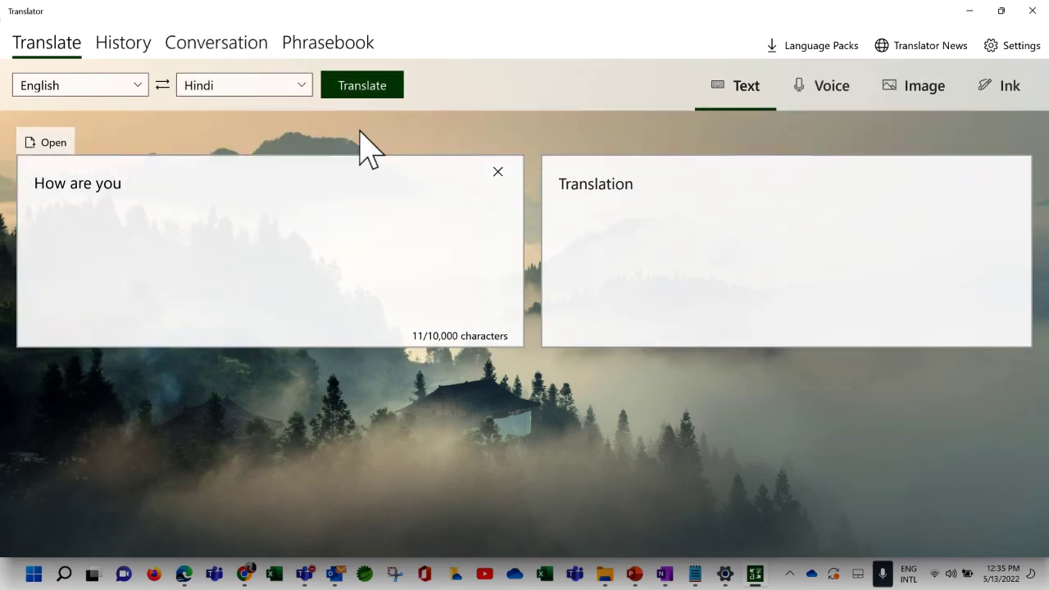
left_click(1029, 11)
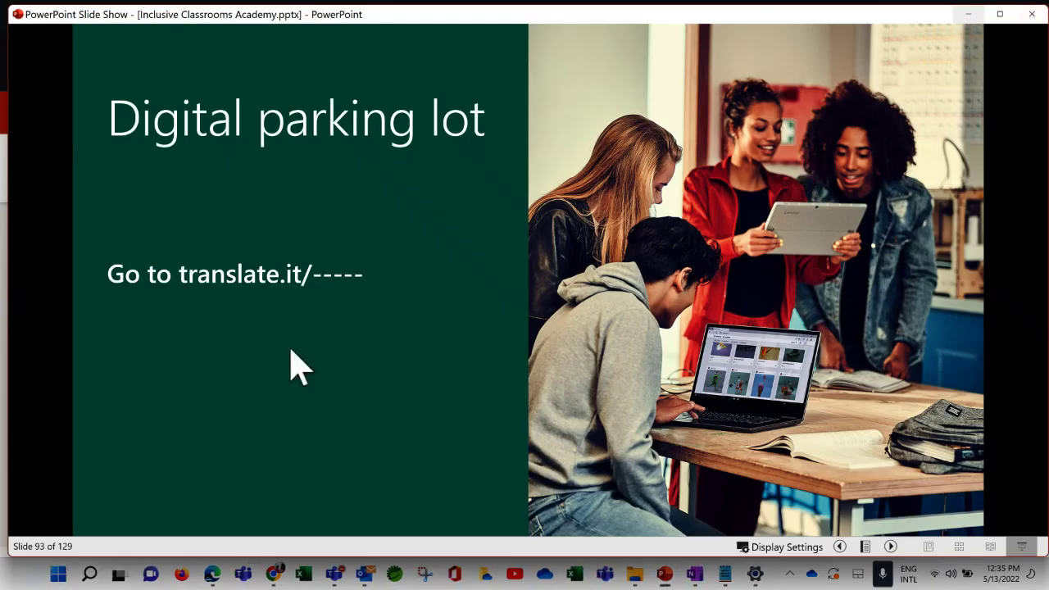
Step: Relaunch Translator via a Start menu search for 'tra', then switch to Chrome
left_click(64, 577)
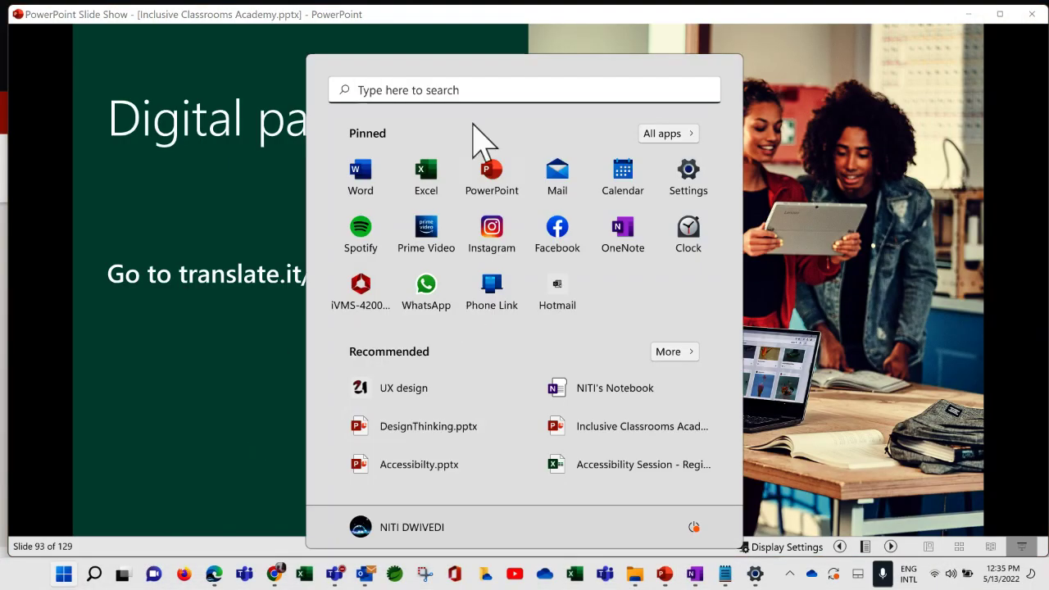
left_click(476, 90)
type("tra")
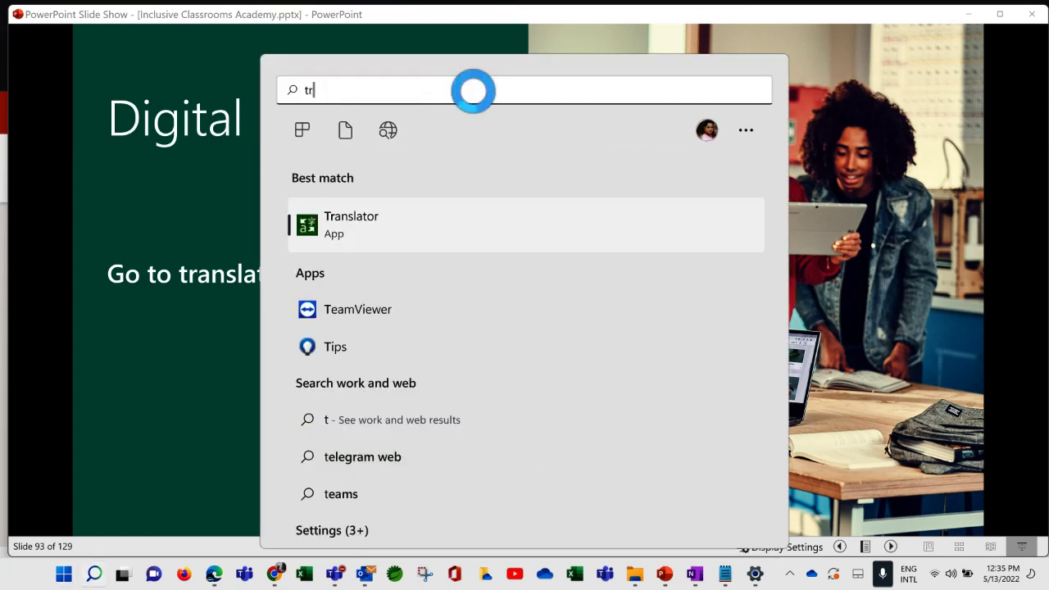
left_click(426, 237)
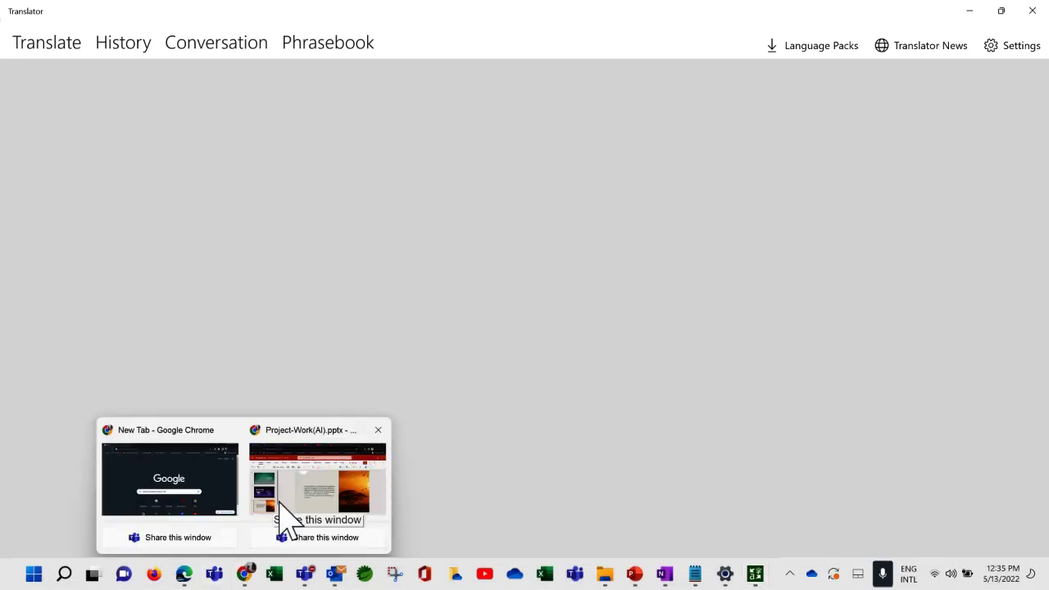
left_click(248, 579)
Step: Load translator.it in a new Chrome tab
left_click(830, 15)
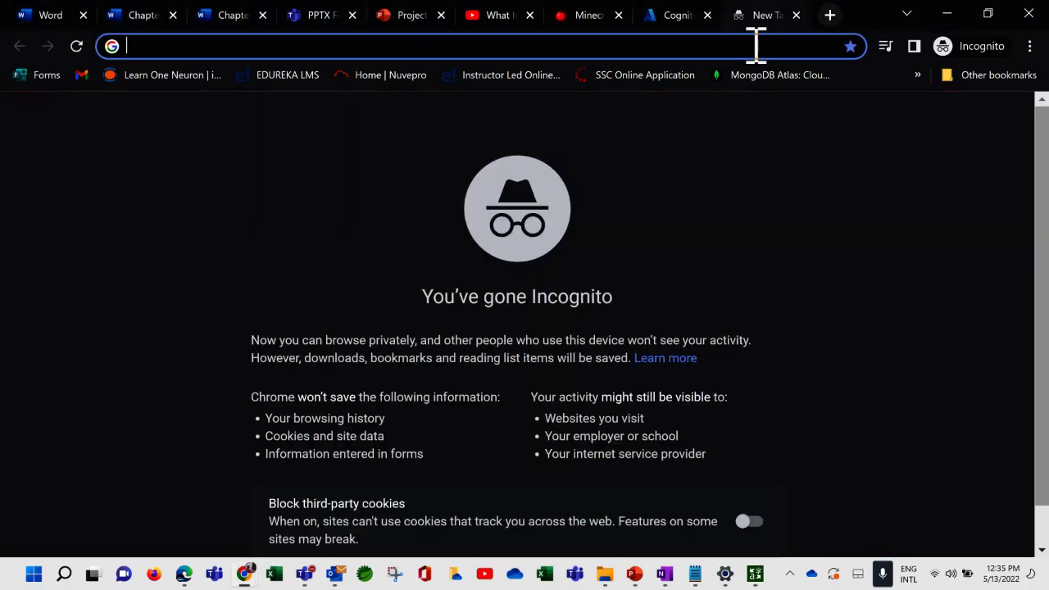
type("trans")
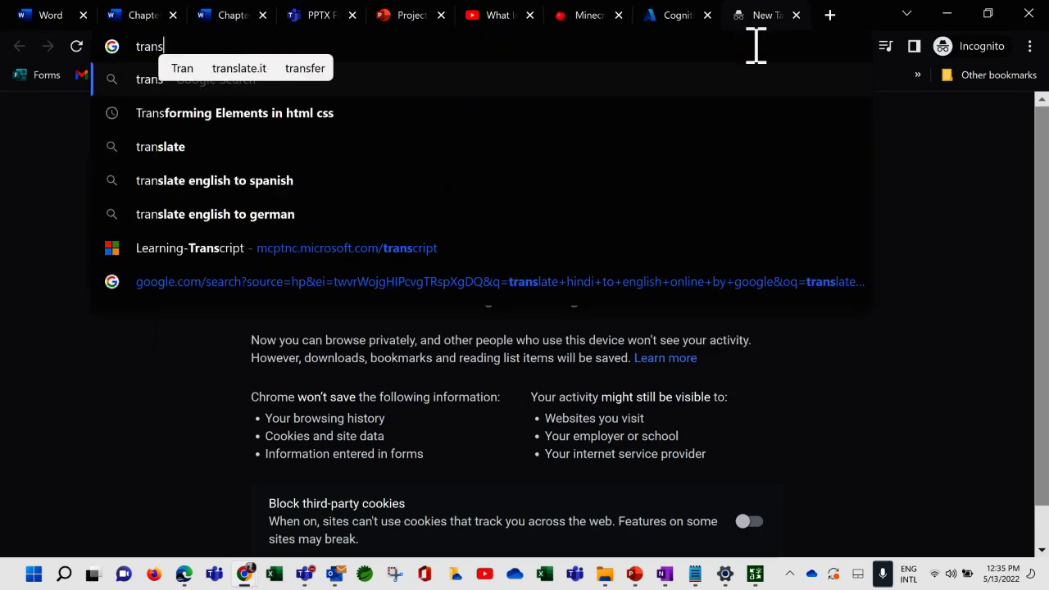
type("lator.it")
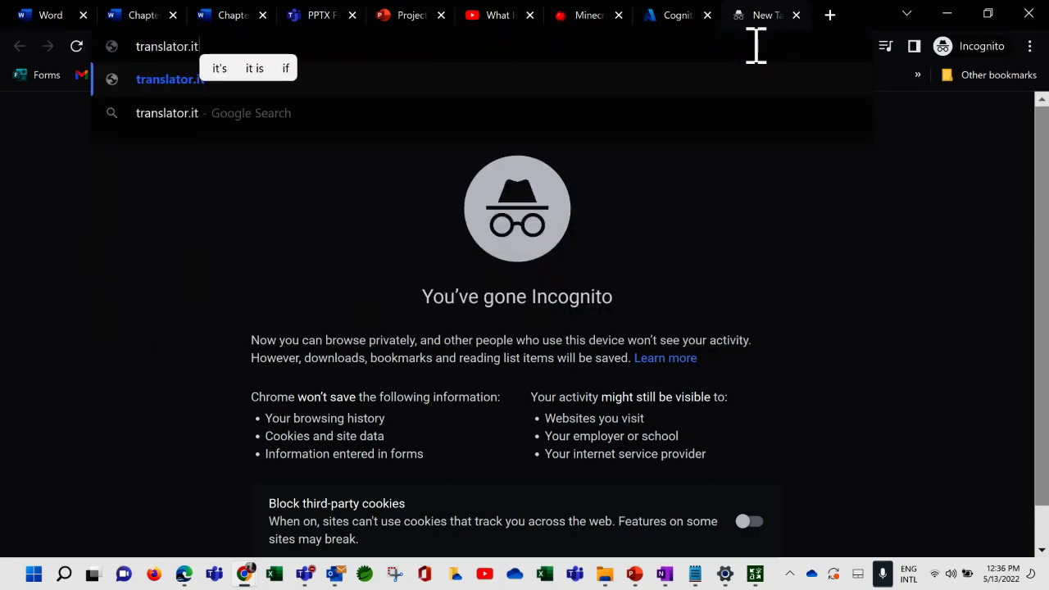
key("Return")
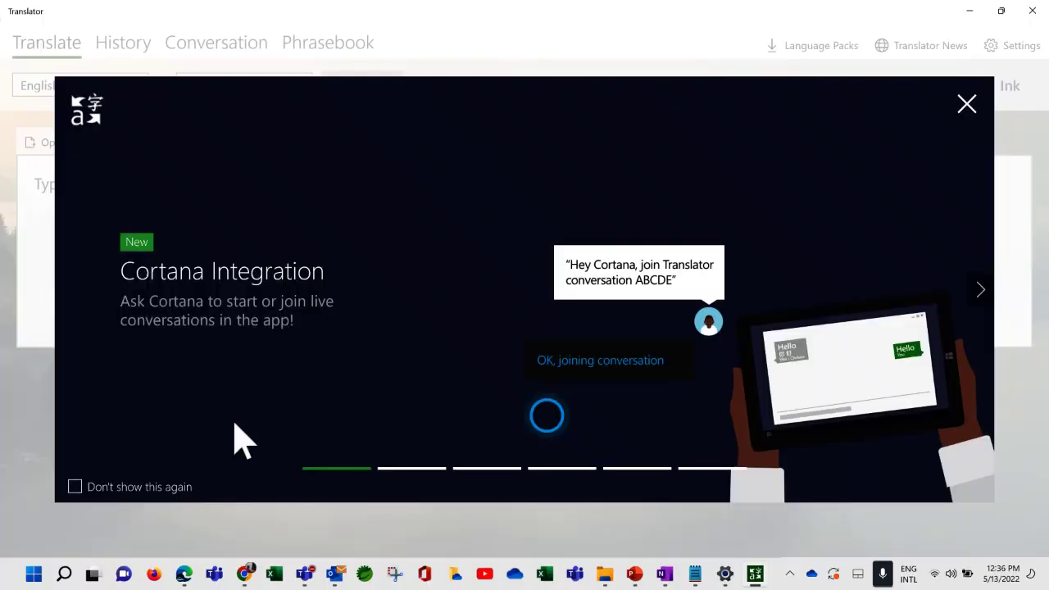
Step: Dismiss the Cortana intro, bring up the slide show, then return to the browser windows
left_click(966, 105)
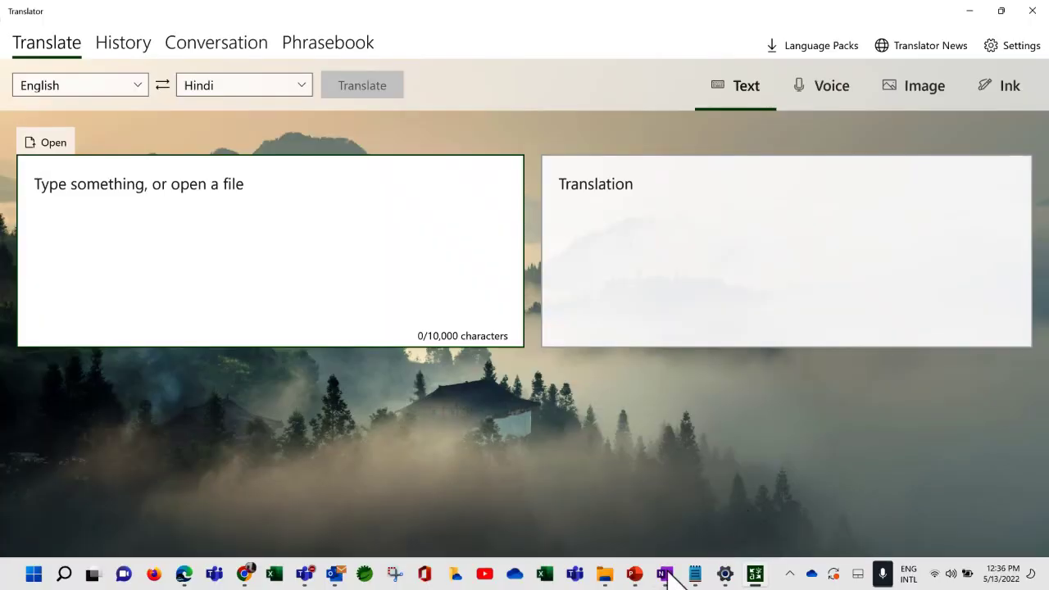
mouse_move(636, 573)
left_click(692, 520)
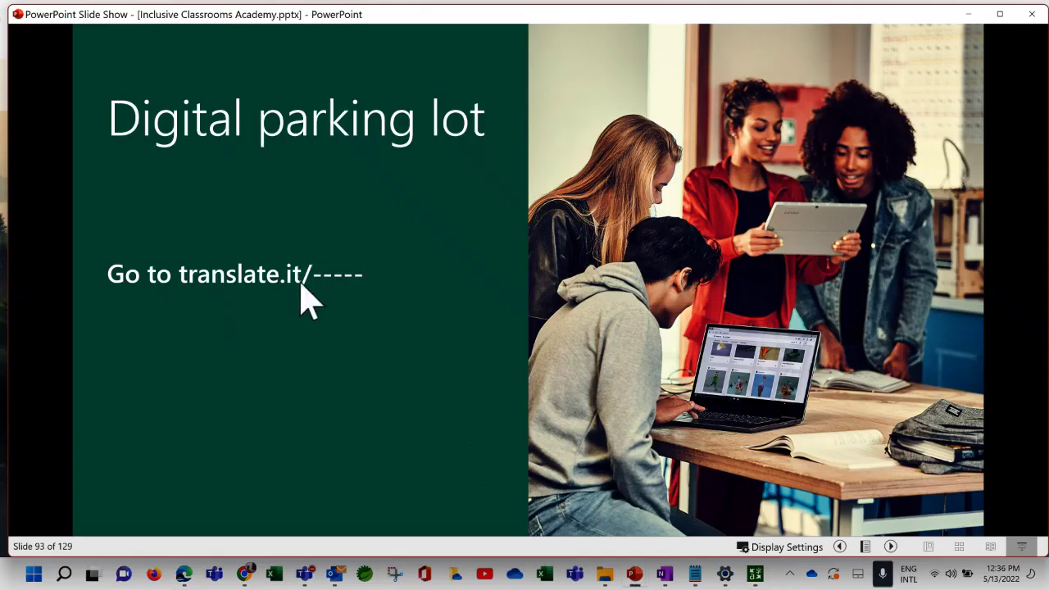
key("alt+Tab")
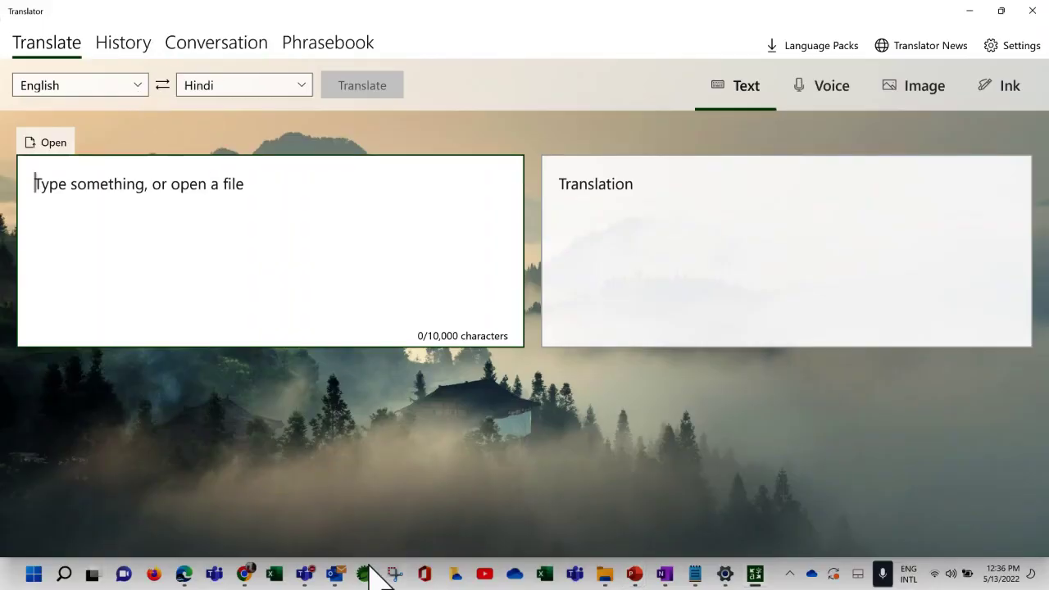
left_click(244, 573)
Step: Correct the browser address from translator.it to translate.it and load it
left_click(311, 500)
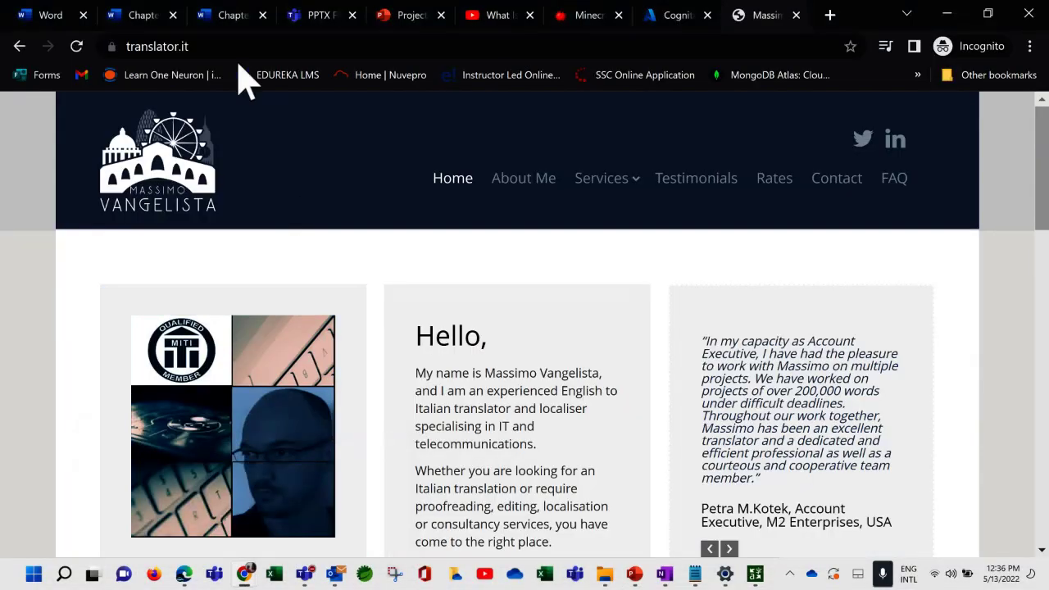
left_click(199, 46)
key("End")
key("BackSpace")
key("BackSpace")
key("BackSpace")
key("BackSpace")
key("BackSpace")
key("BackSpace")
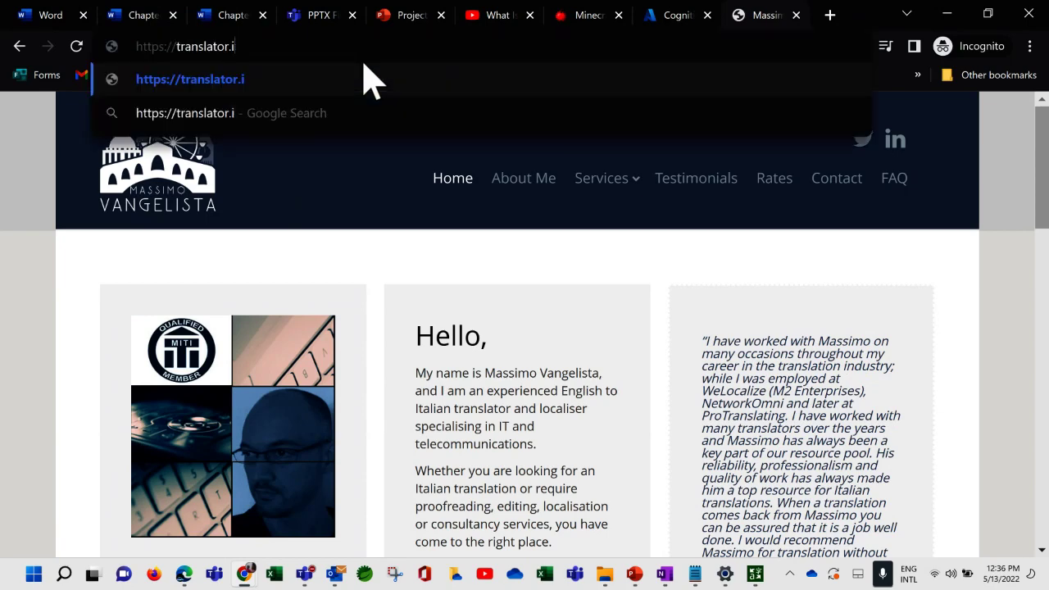
type("e.it")
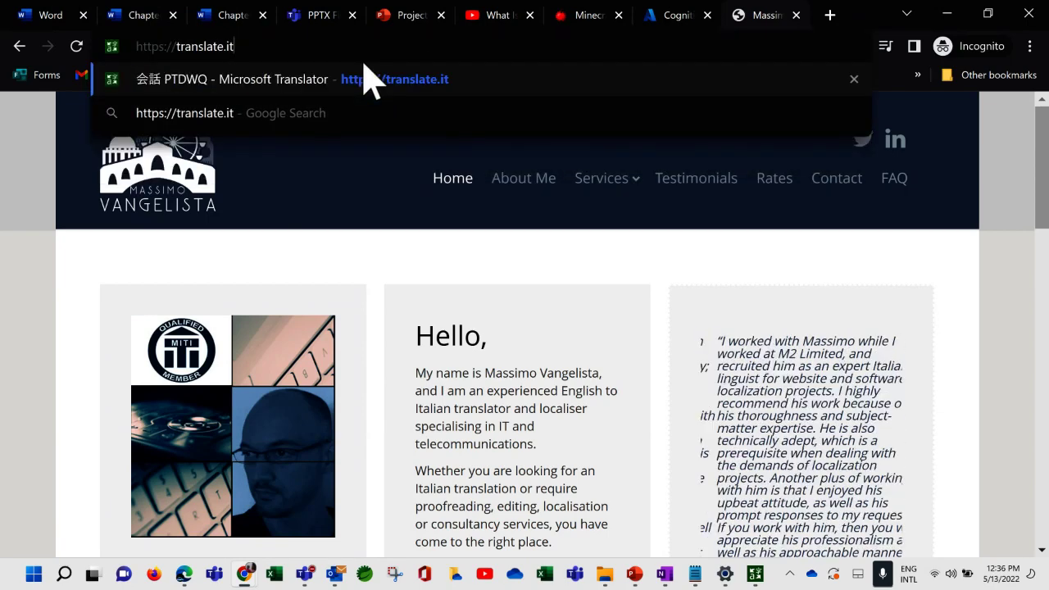
key("Return")
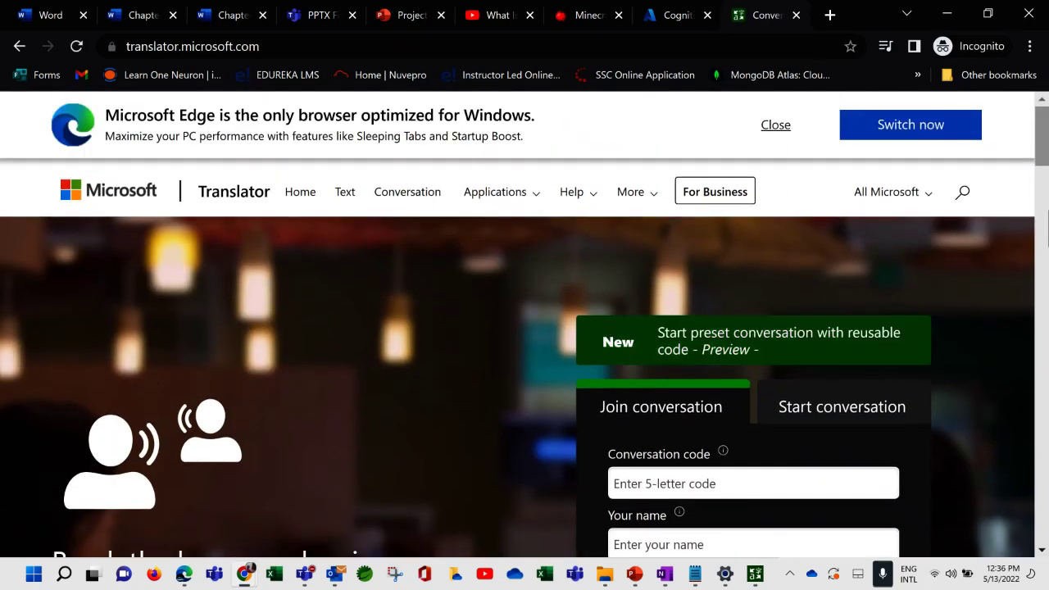
Step: Choose Start conversation and scroll through the login prompt
scroll(1043, 146, "down", 1)
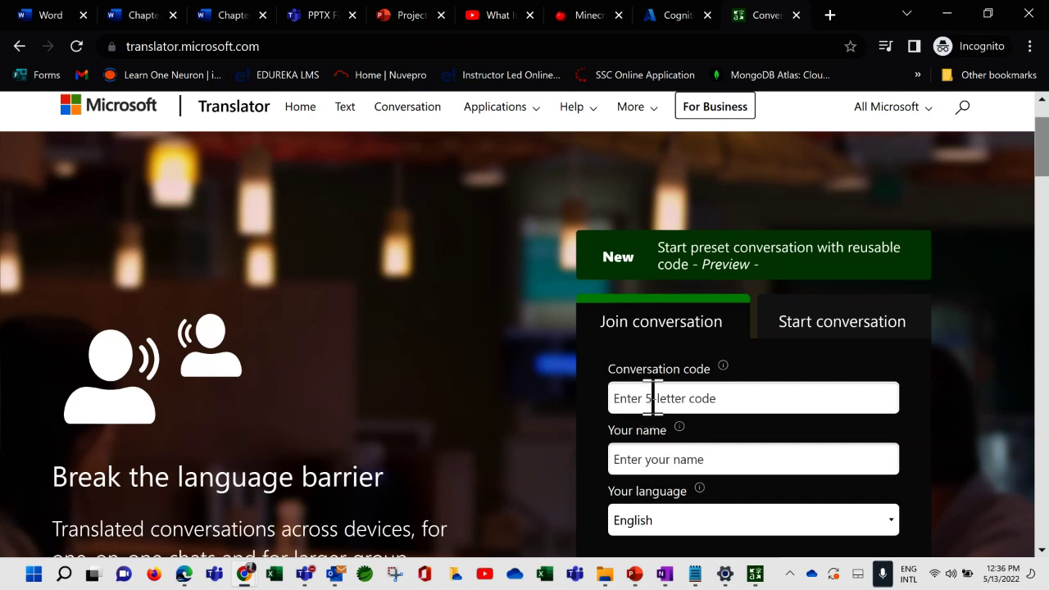
left_click(828, 348)
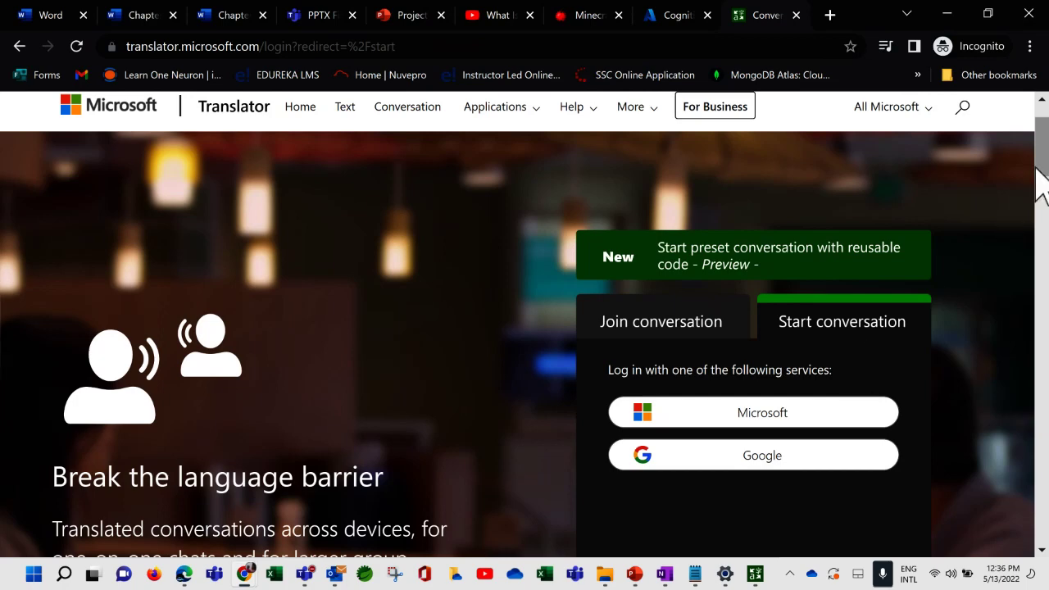
scroll(885, 256, "down", 5)
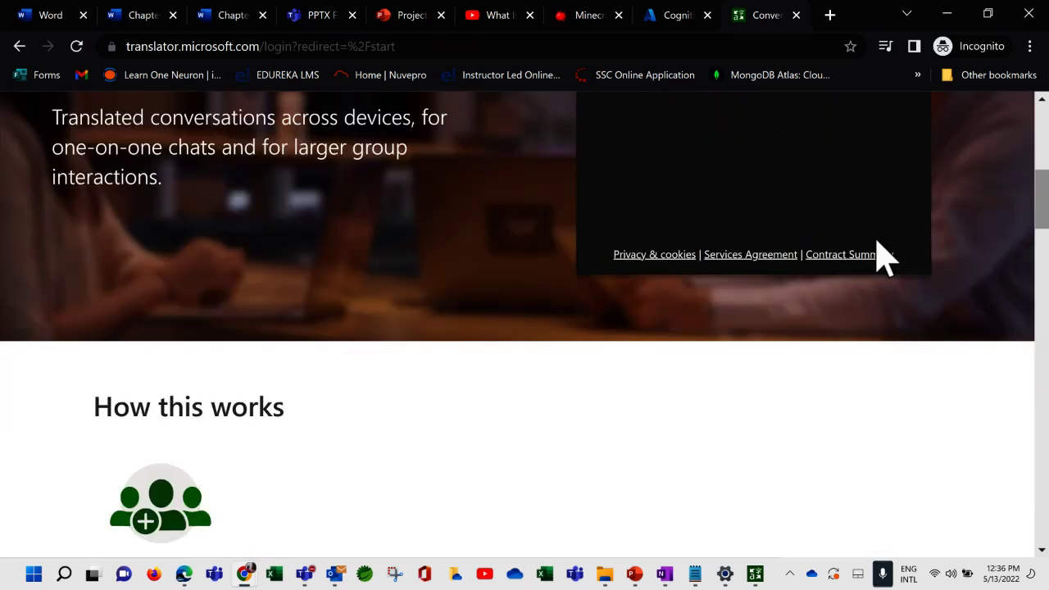
scroll(1041, 213, "down", 2)
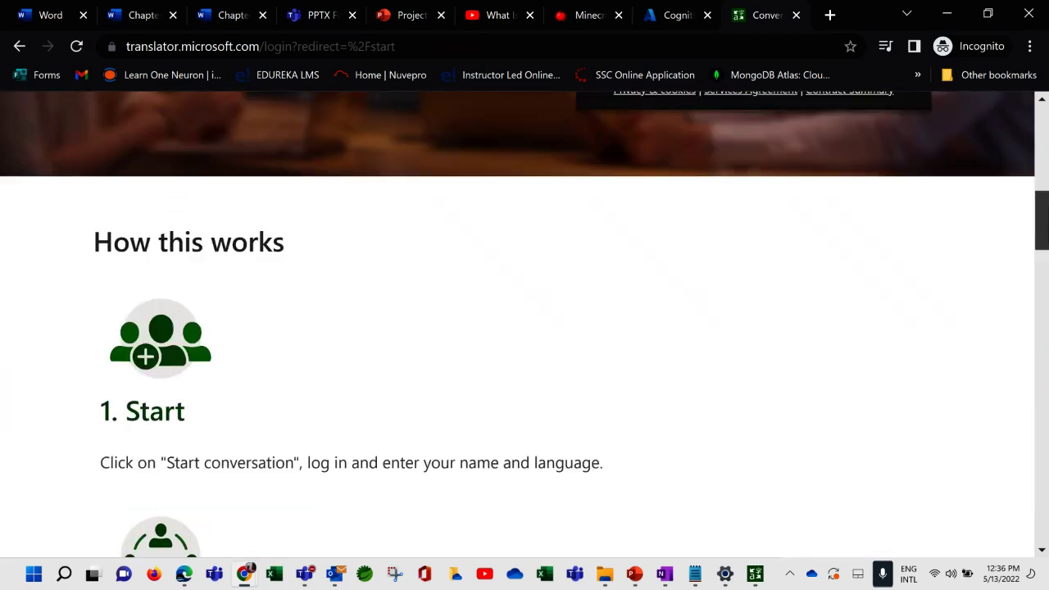
Step: Sign in with a Microsoft account, enter the host's display name, and start the conversation
scroll(1014, 192, "up", 7)
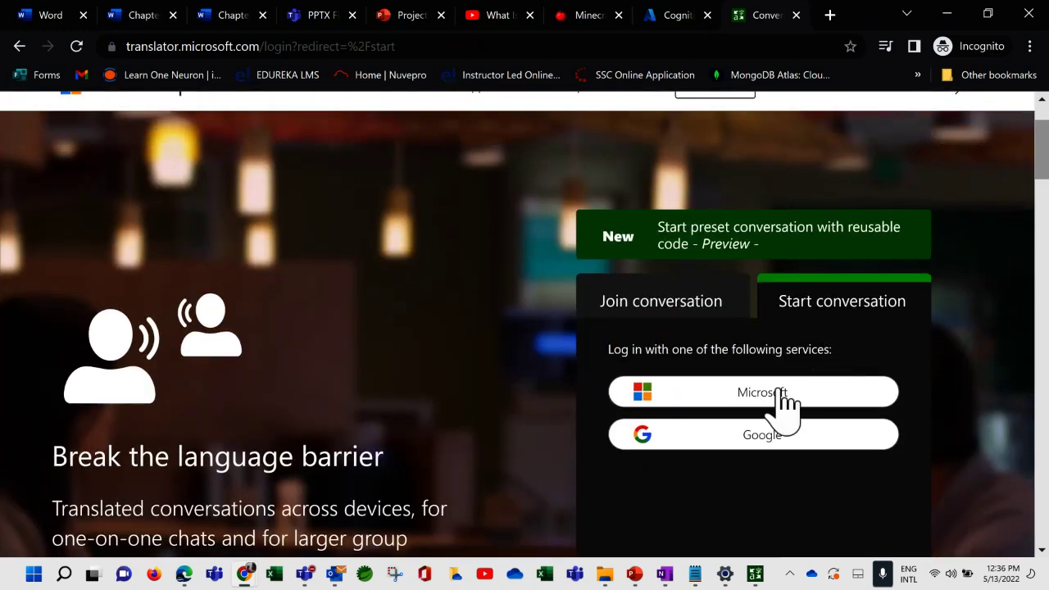
left_click(785, 401)
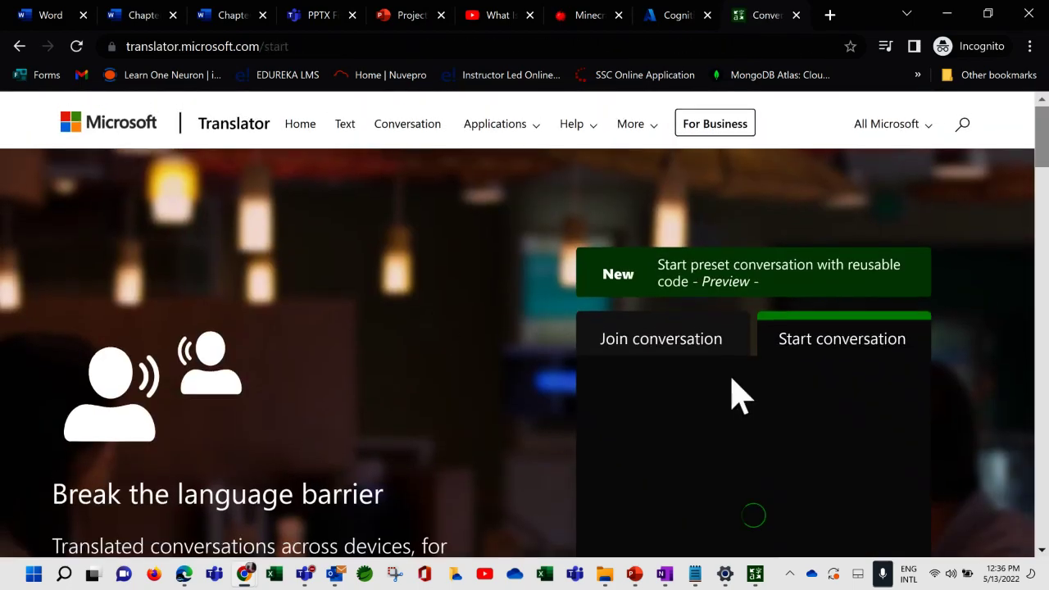
scroll(1038, 205, "down", 3)
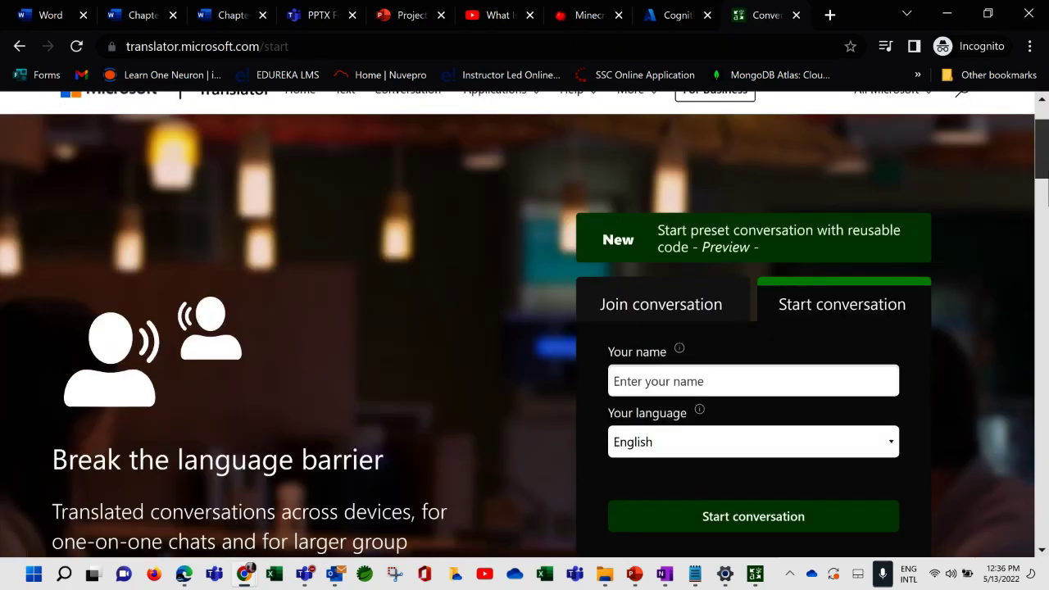
left_click(672, 254)
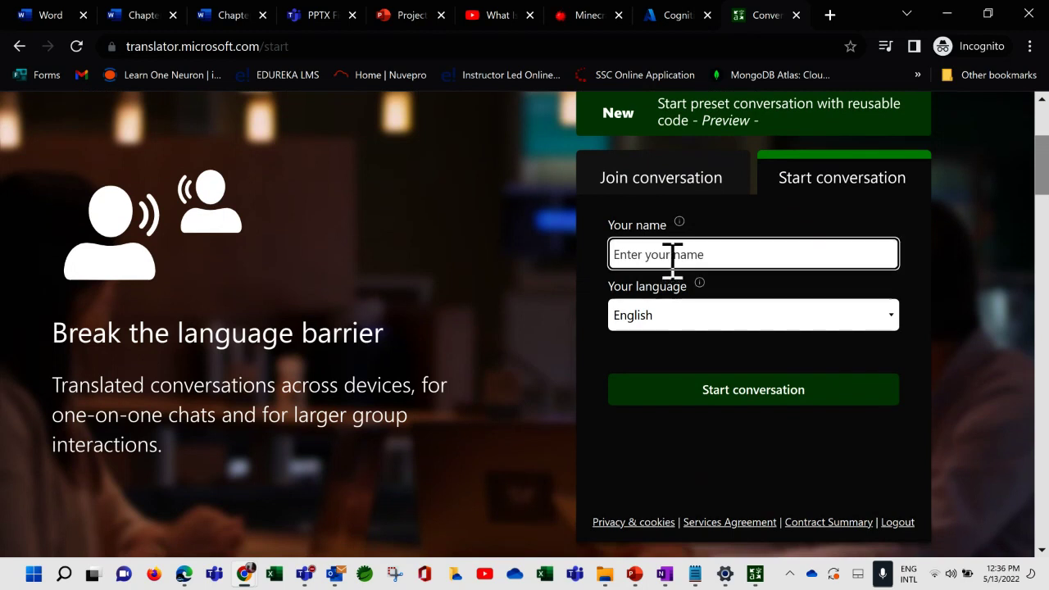
type("Niti")
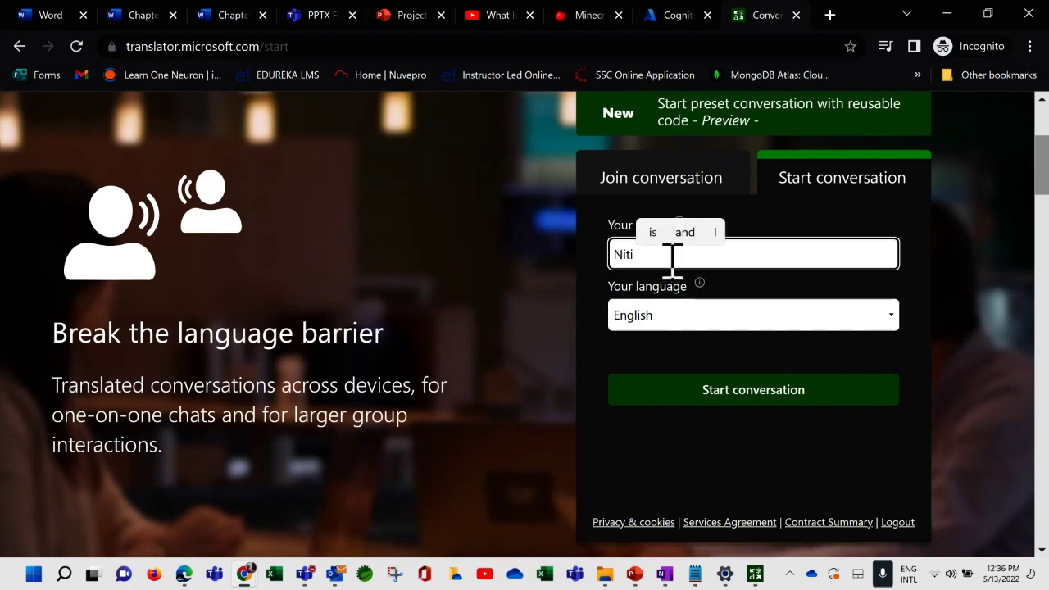
type("Dwivedi")
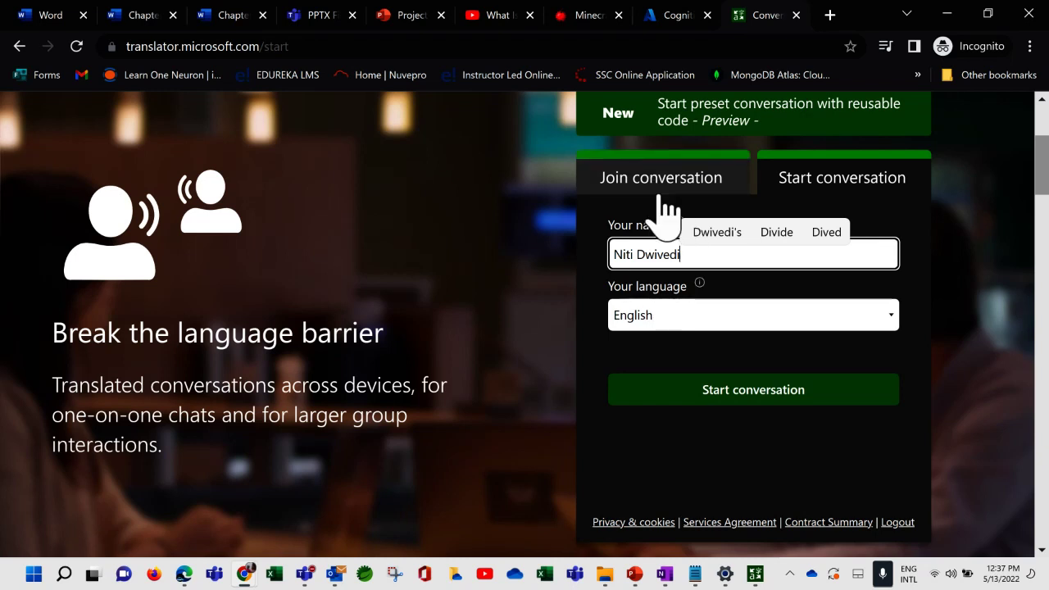
left_click(720, 408)
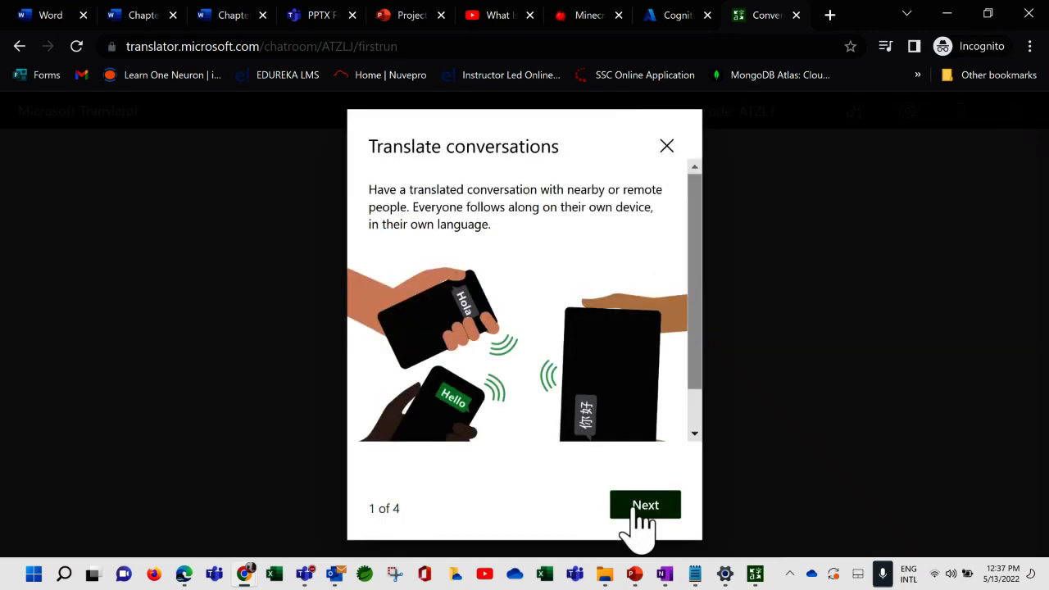
Step: Step through the four-page intro tour and finish it
left_click(635, 506)
left_click(635, 506)
left_click(634, 507)
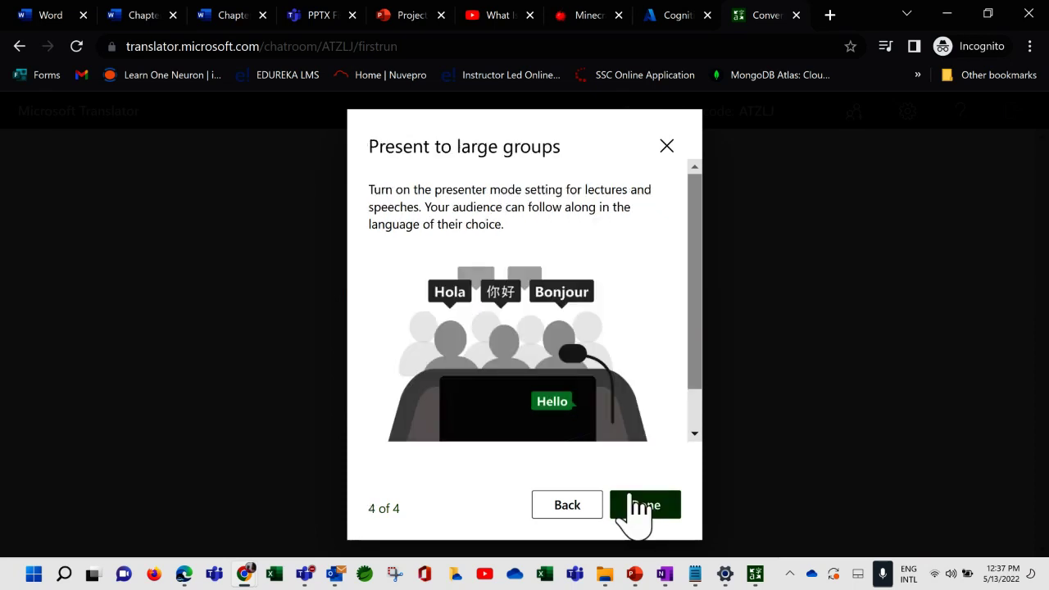
left_click(638, 506)
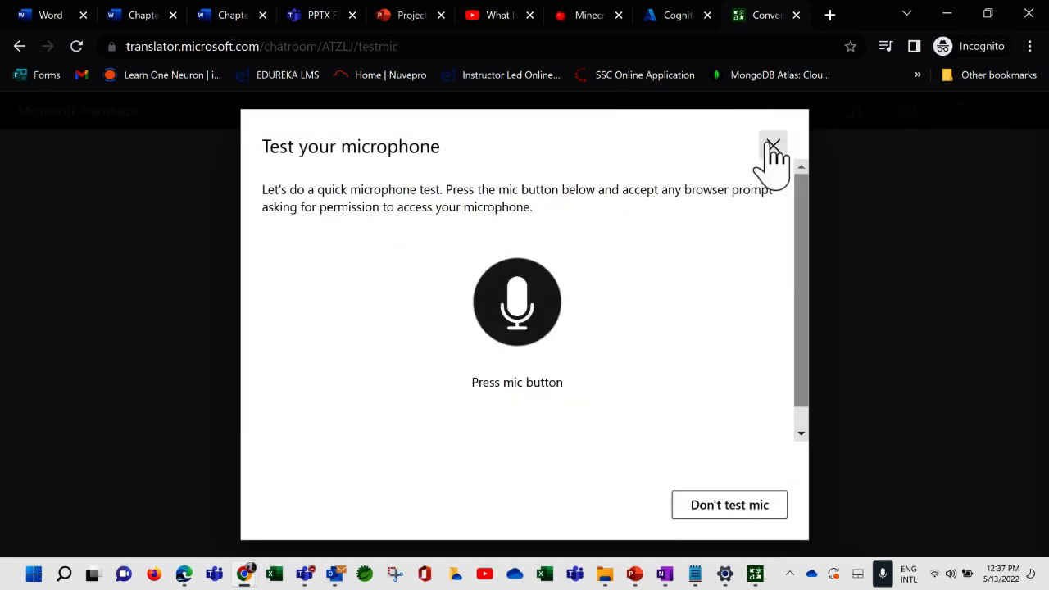
Step: Test and allow the microphone, then enter the room with Mic stays on enabled
left_click(518, 324)
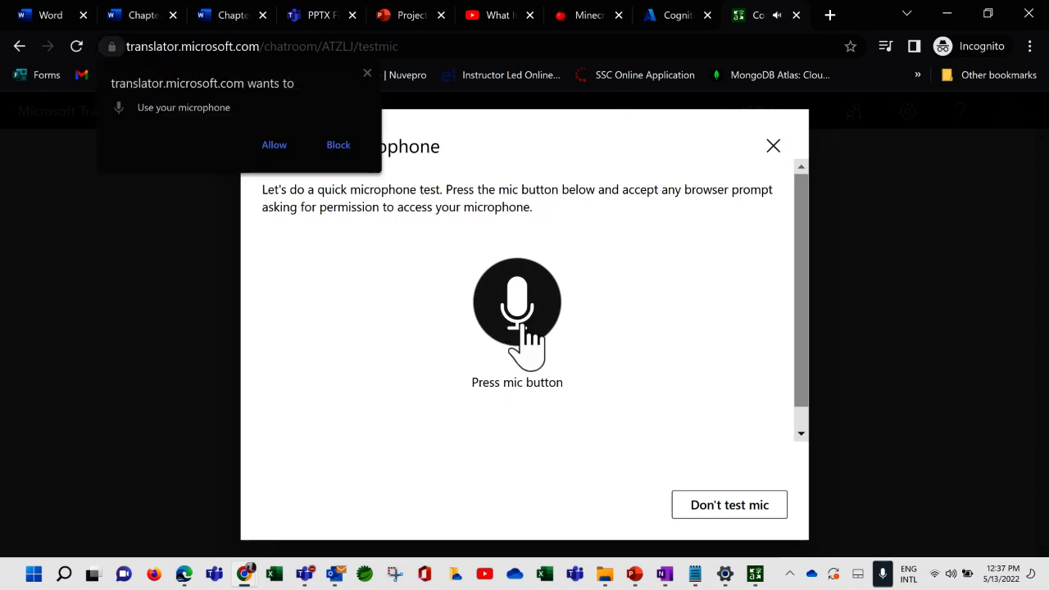
left_click(277, 146)
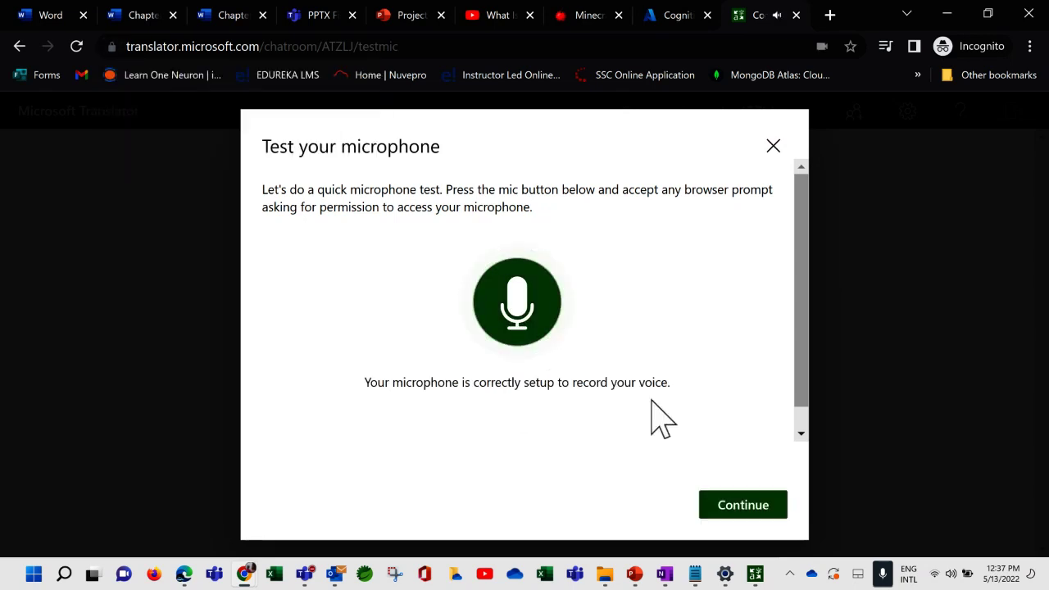
left_click(715, 508)
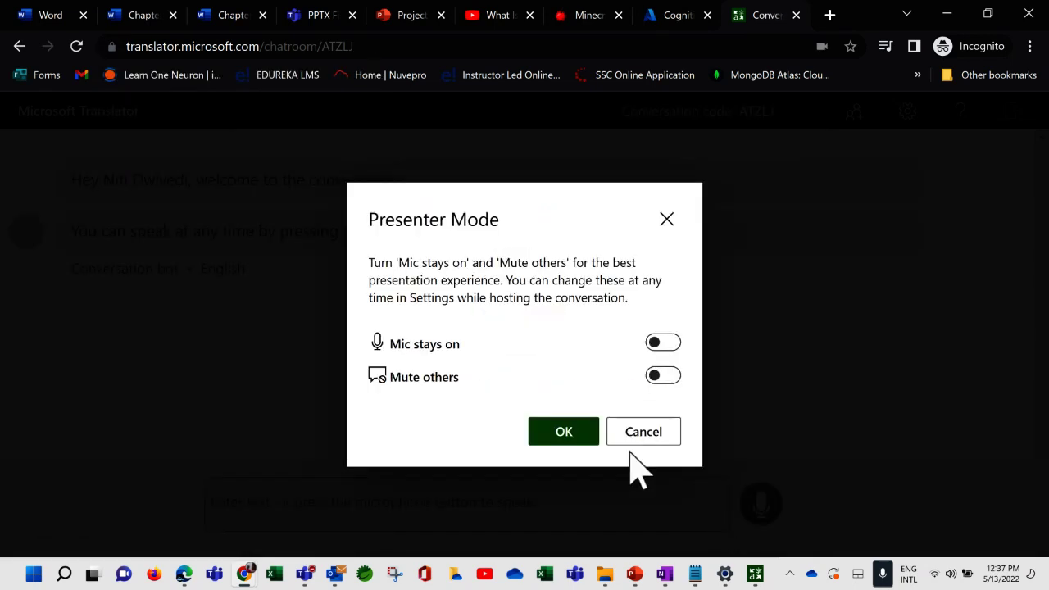
left_click(670, 341)
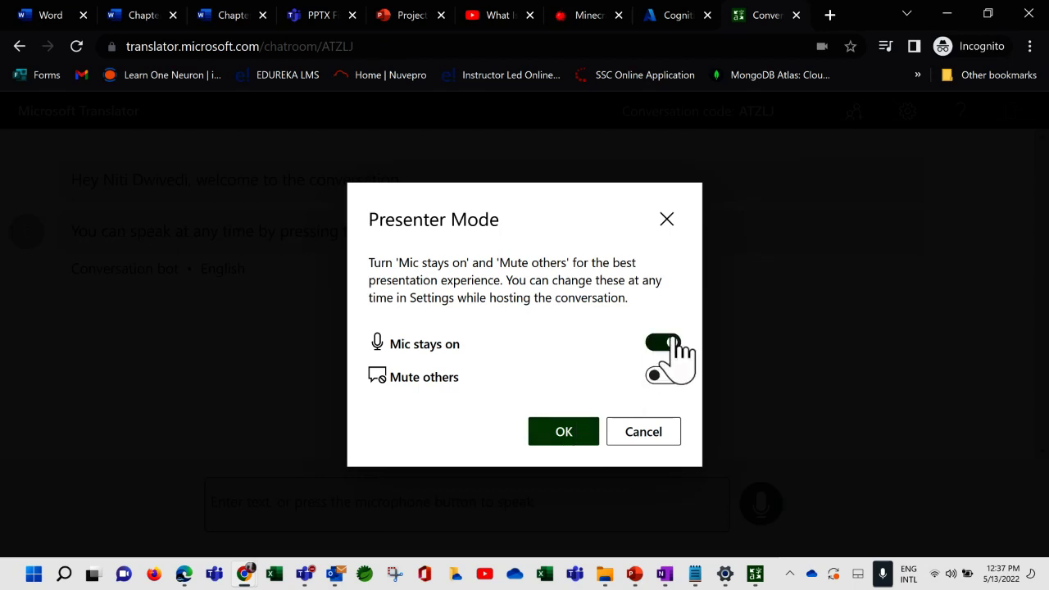
left_click(574, 434)
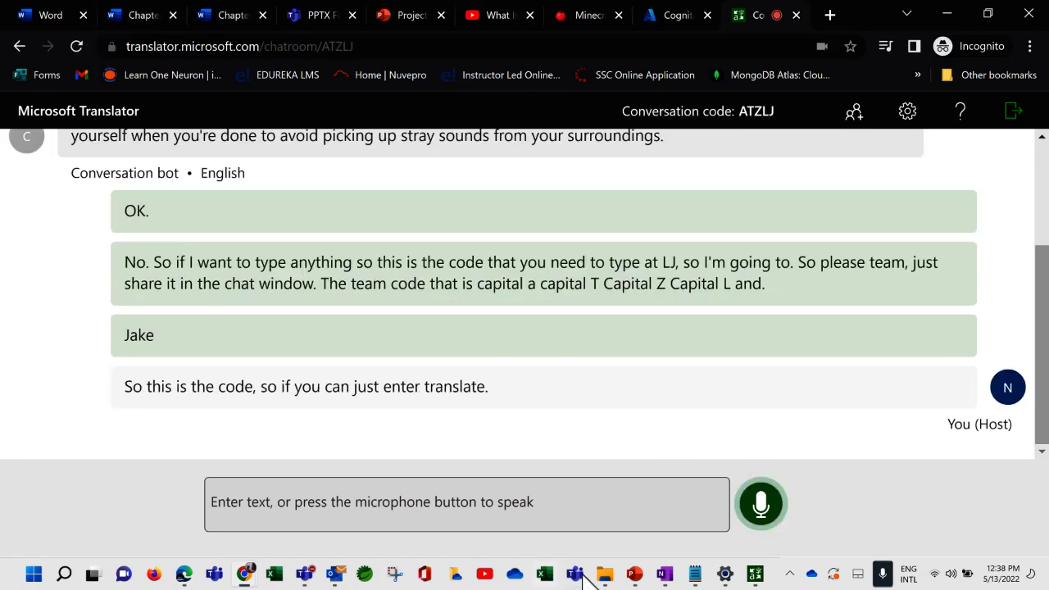
Step: Show the Digital parking lot slide with the translate.it address, then return to the conversation
mouse_move(635, 576)
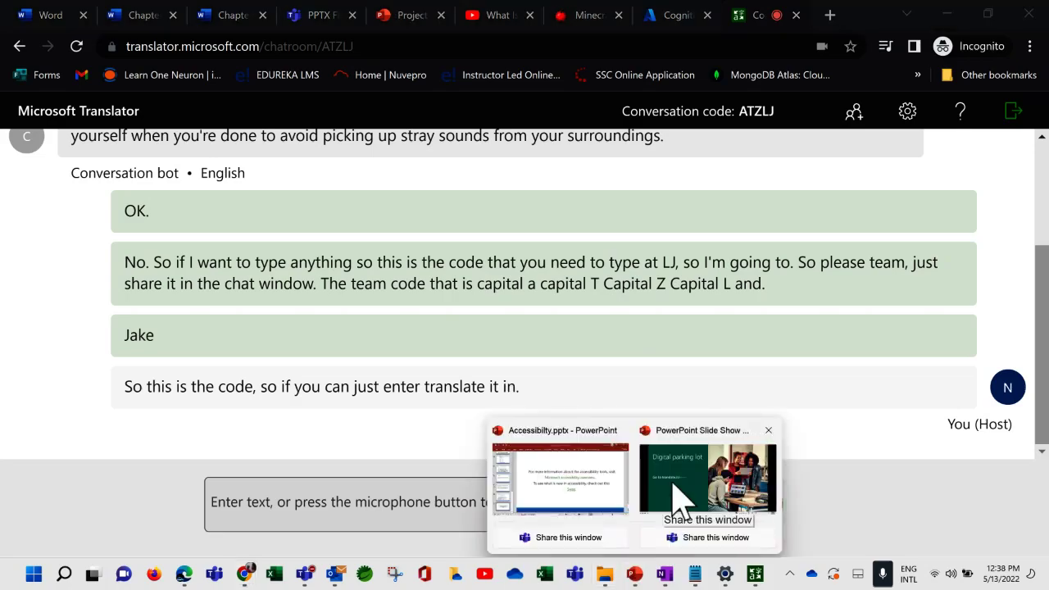
left_click(679, 519)
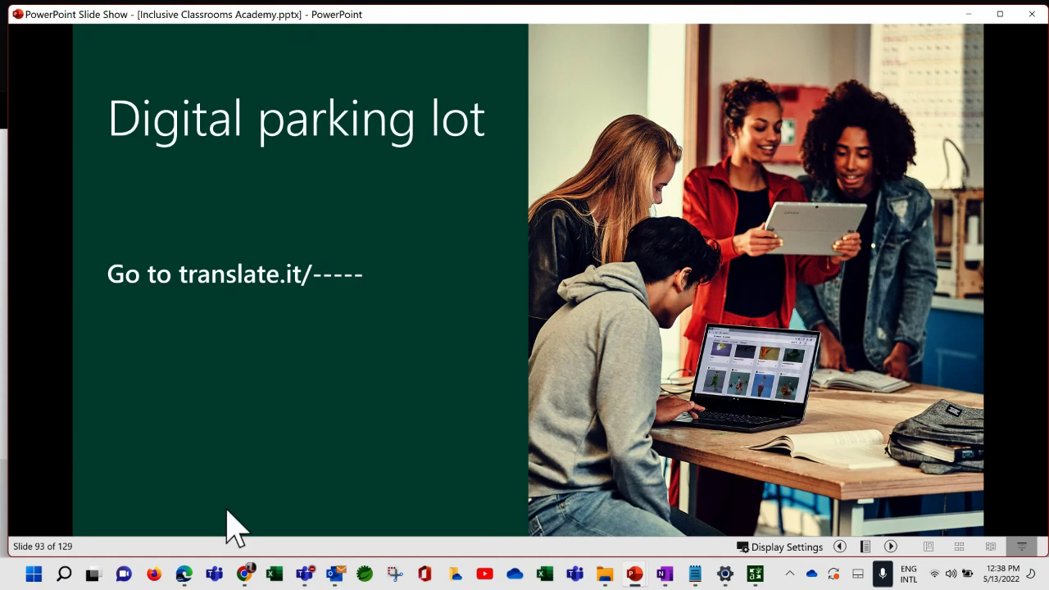
mouse_move(187, 574)
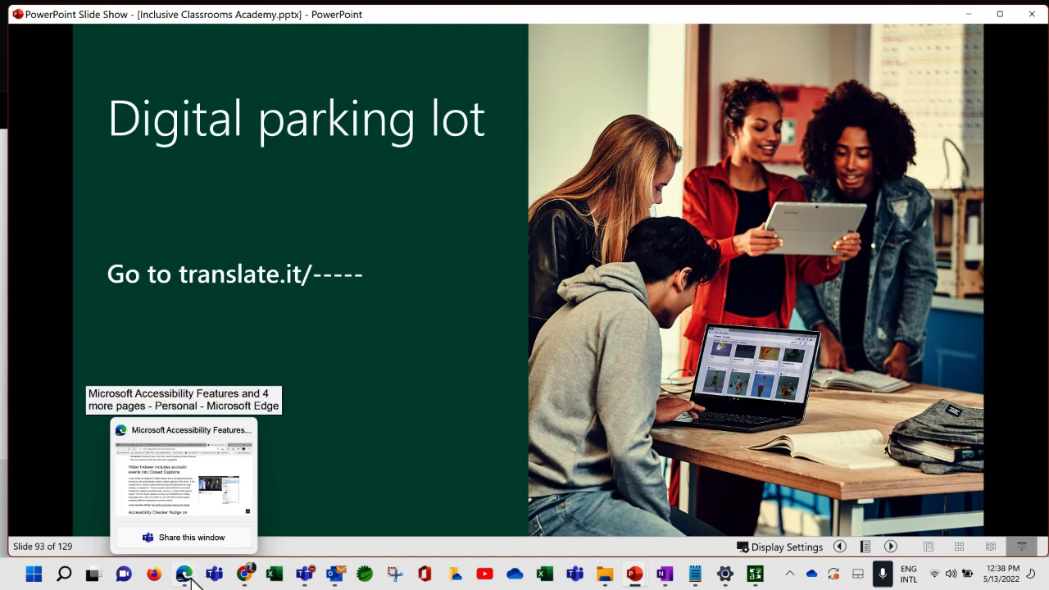
mouse_move(243, 573)
left_click(283, 500)
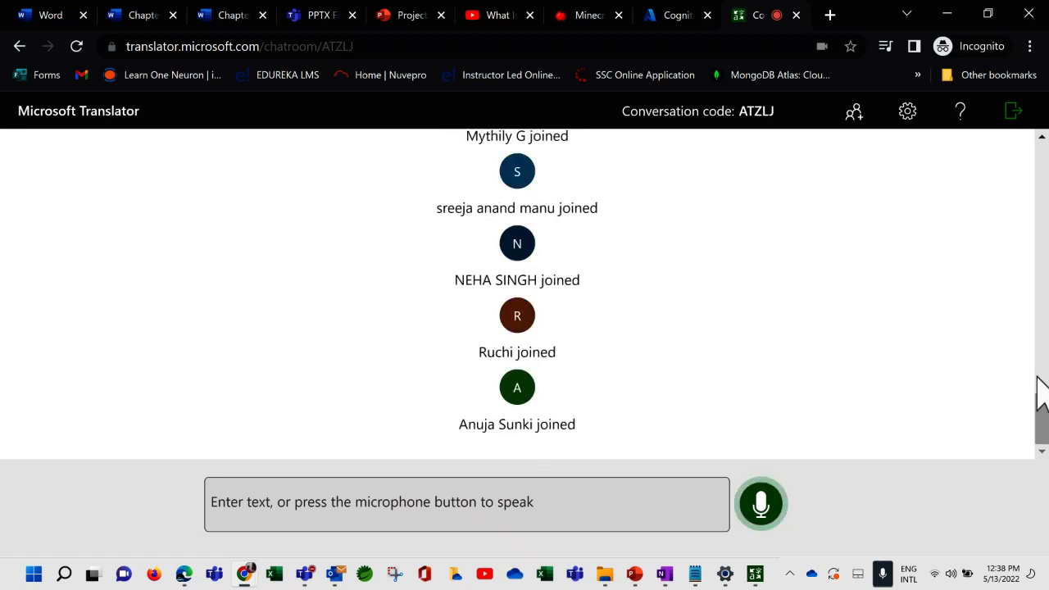
Step: Scroll back through the join notices and type 'Hello Everyone' in the message box
left_click_drag(1041, 410, 1040, 301)
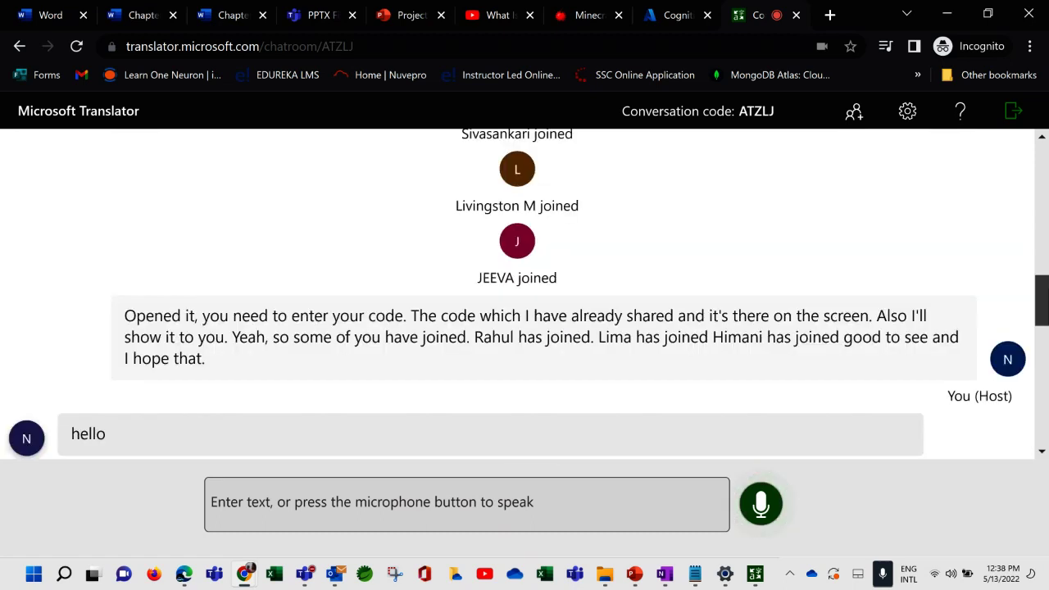
scroll(1046, 311, "up", 5)
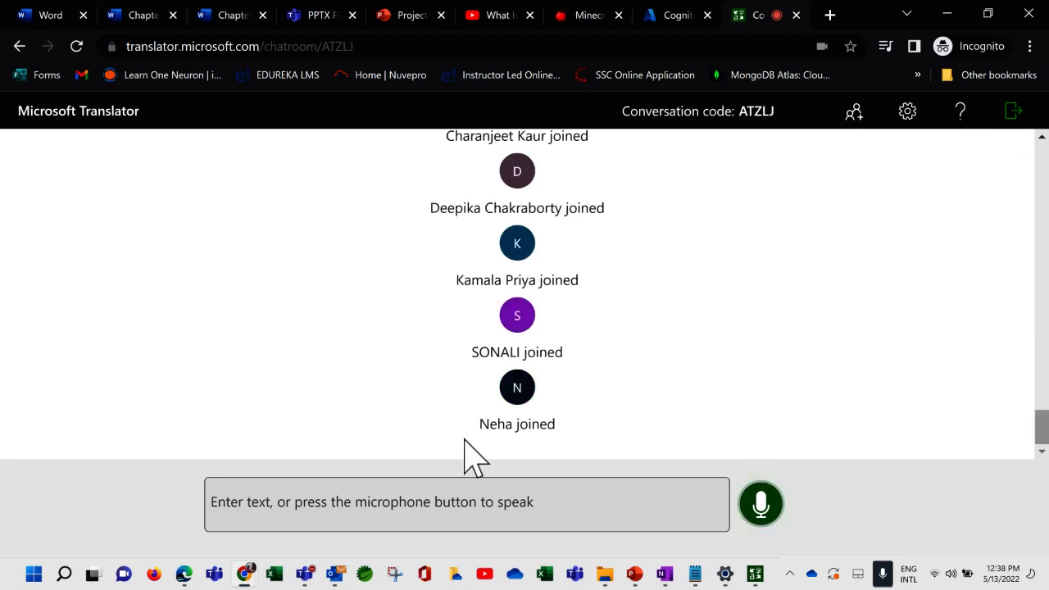
left_click(420, 502)
type("H")
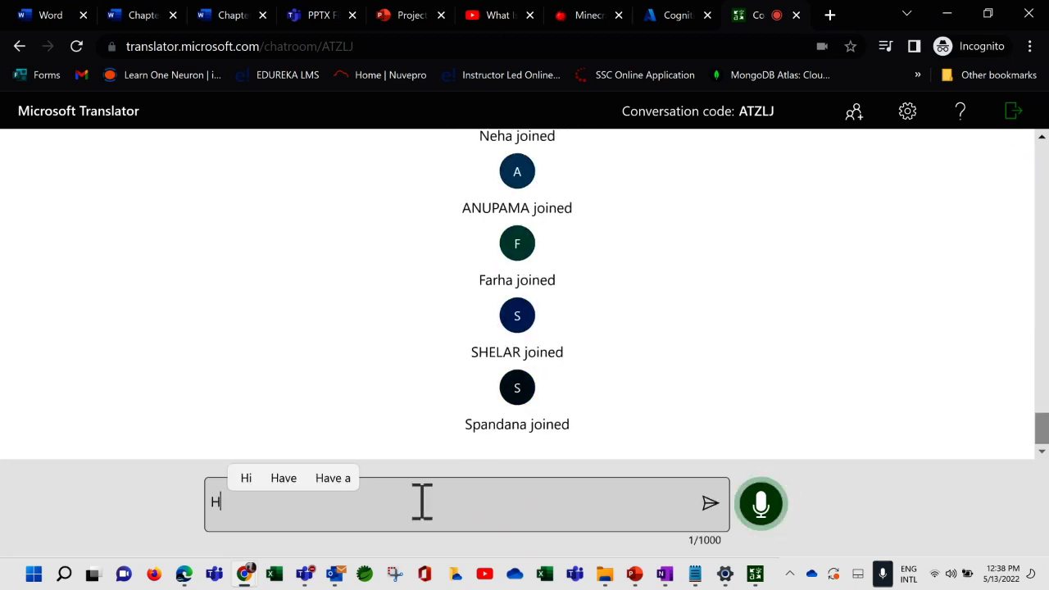
type("ello E")
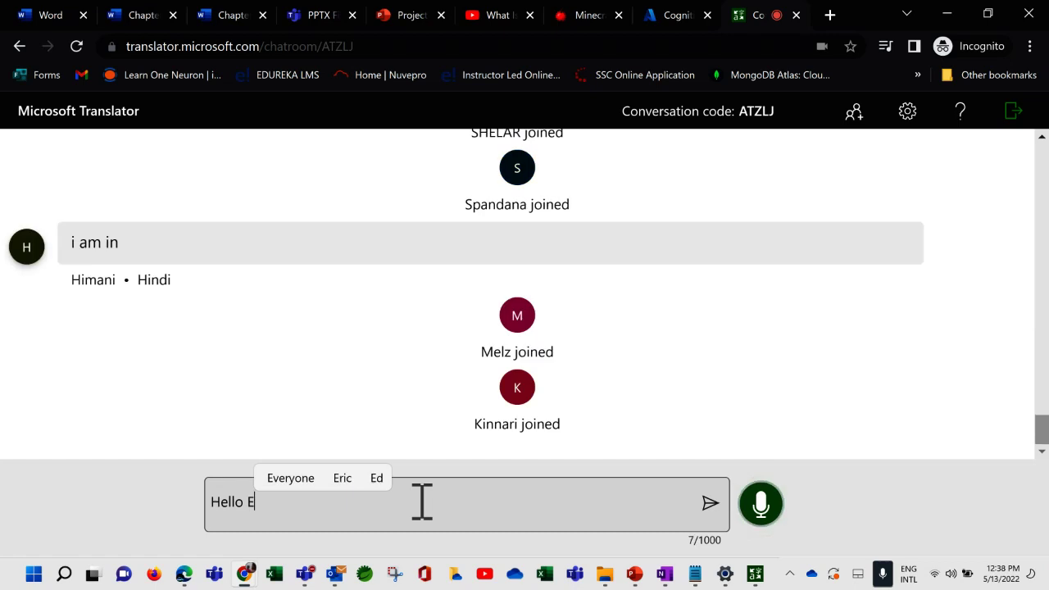
type("veryone")
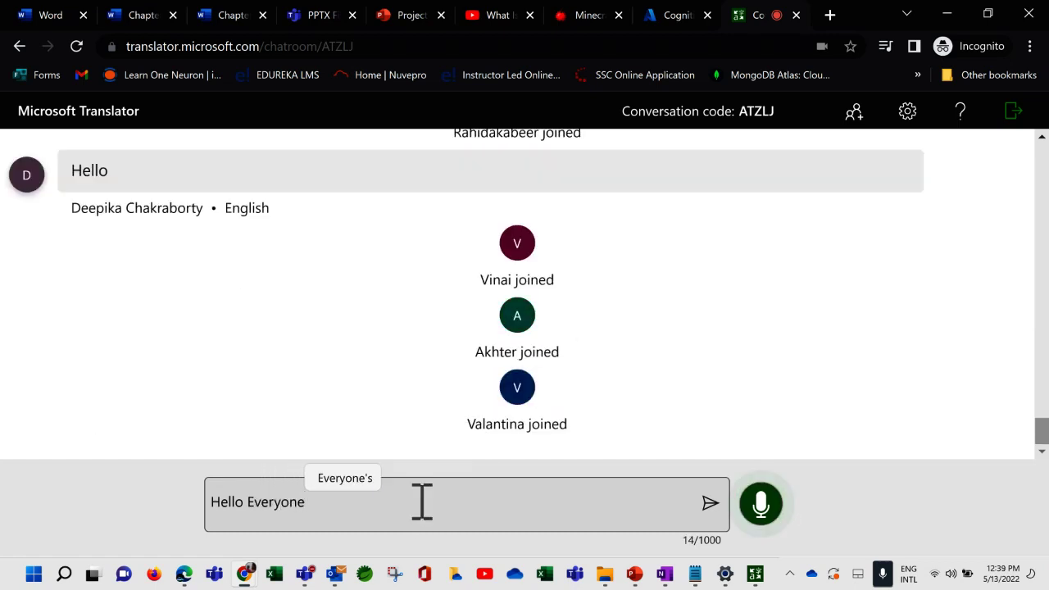
Step: Send the 'Hello Everyone' greeting to the Translator conversation chat
key("Return")
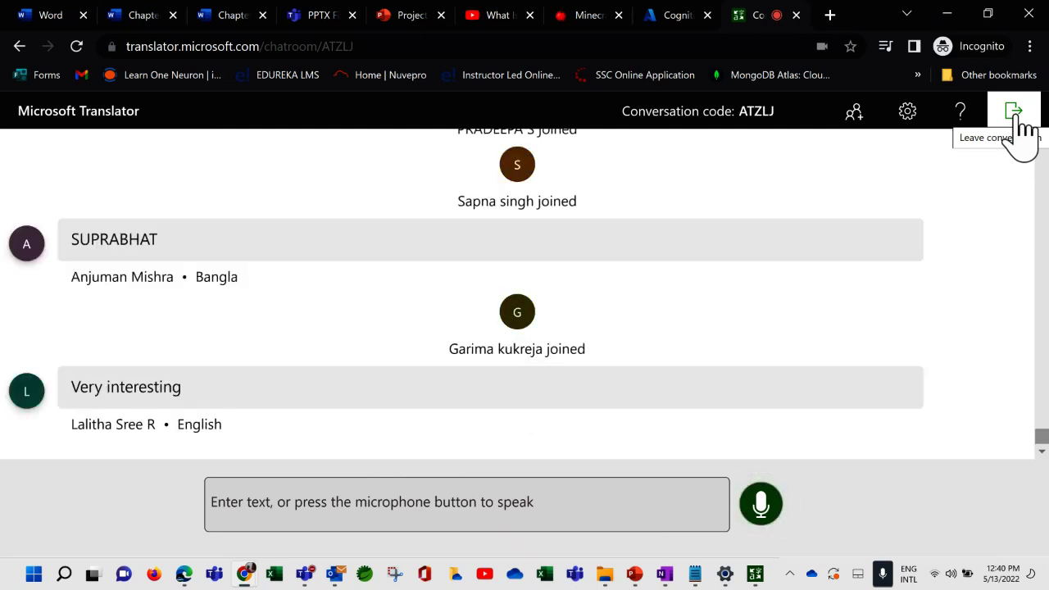
Step: Launch Phone Link from Windows search and start loading the phone's mirrored screen
key("super+s")
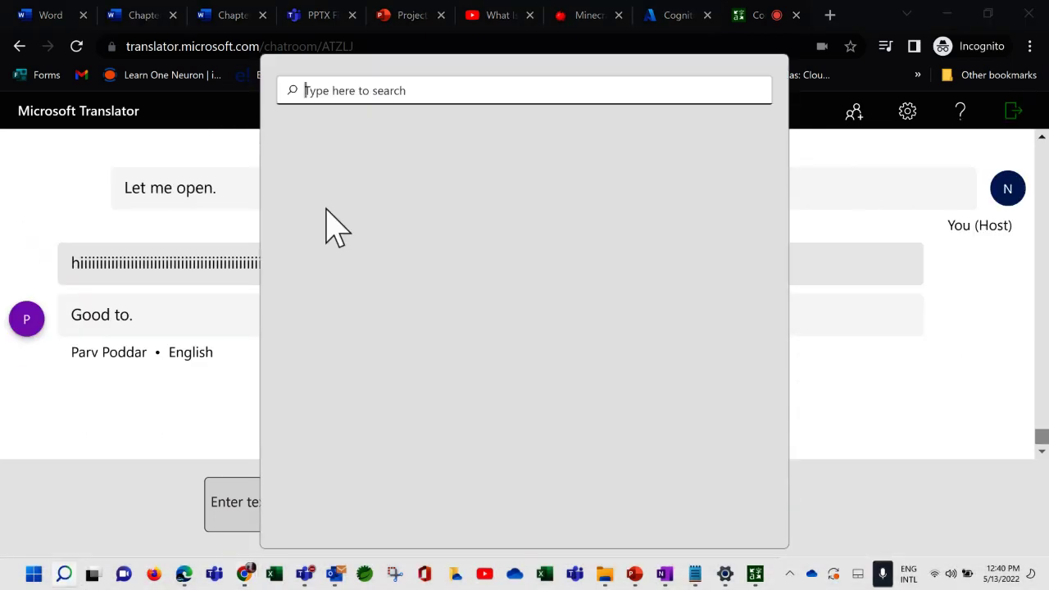
type("you")
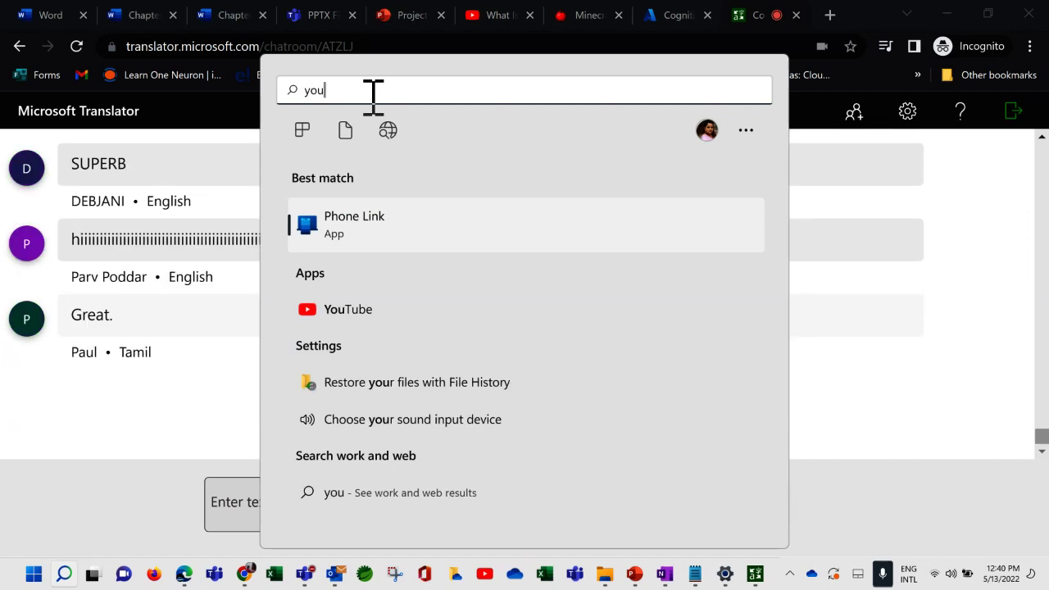
left_click(345, 225)
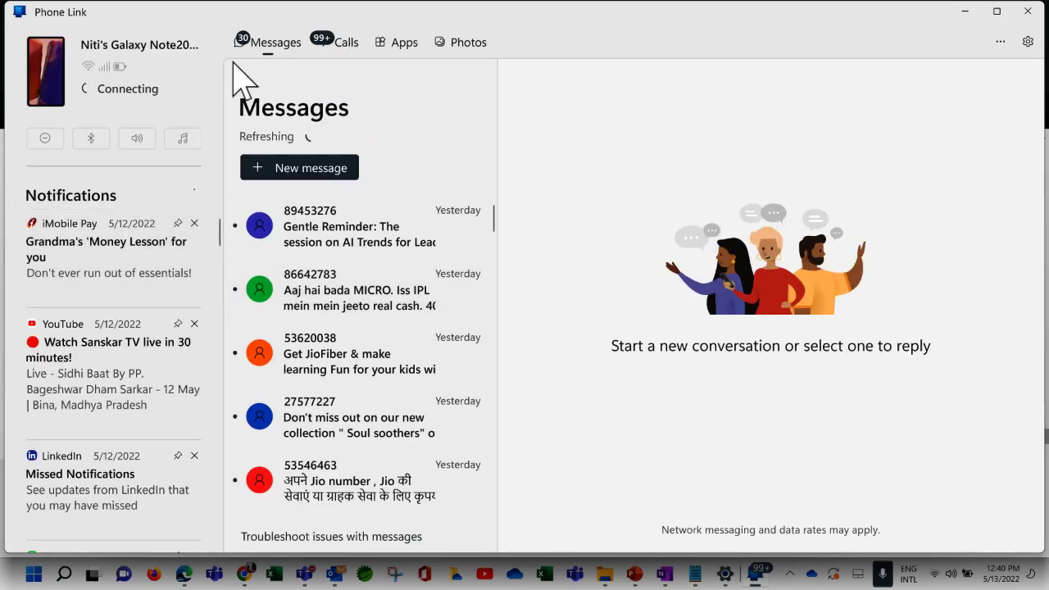
mouse_move(47, 97)
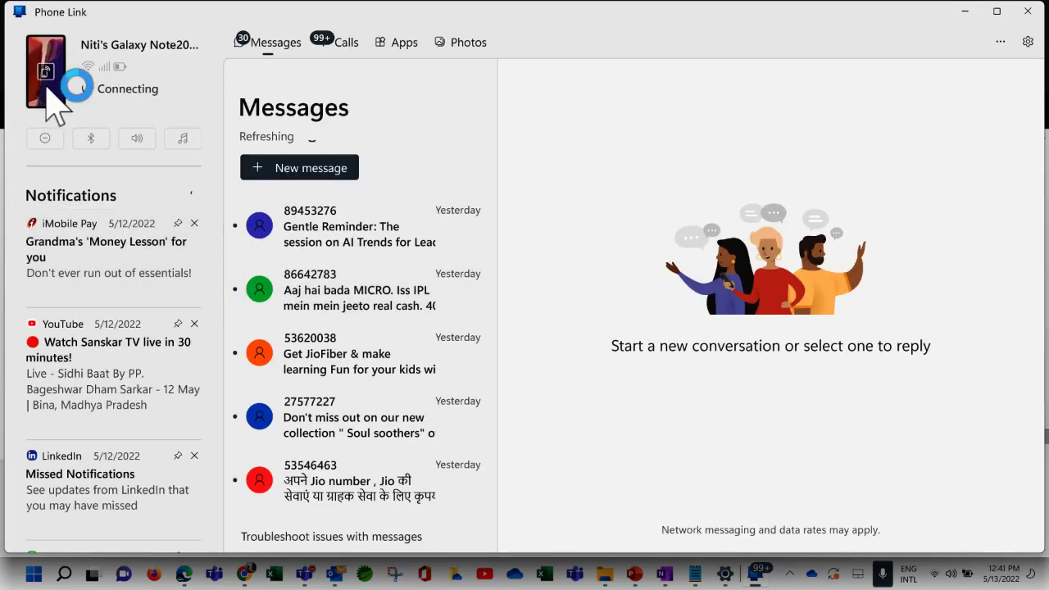
Step: Minimize Phone Link, dock the phone screen beside the chat, and launch Translator on the phone
left_click(964, 11)
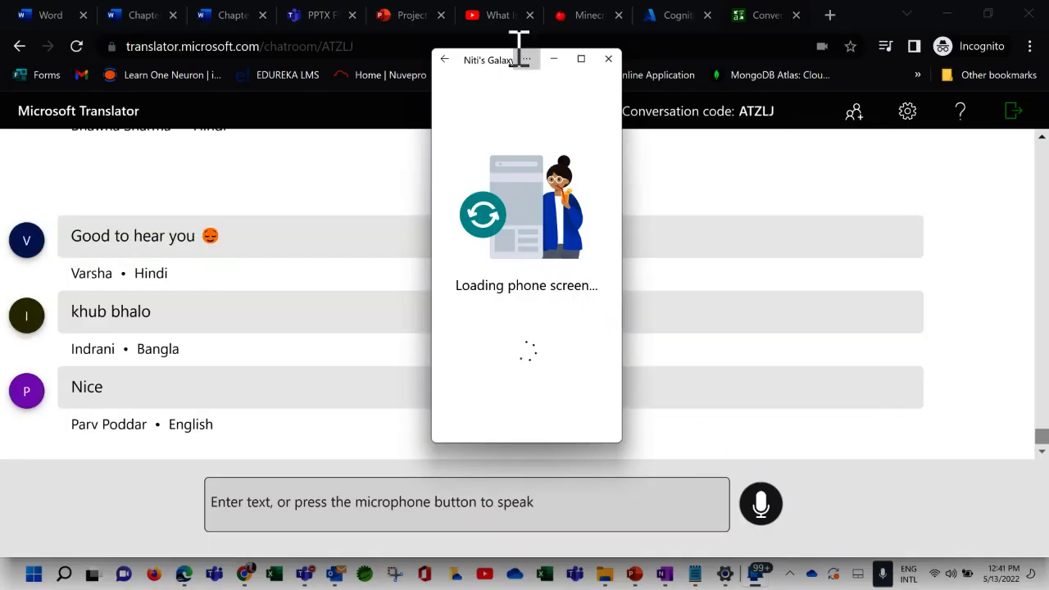
left_click_drag(494, 60, 826, 74)
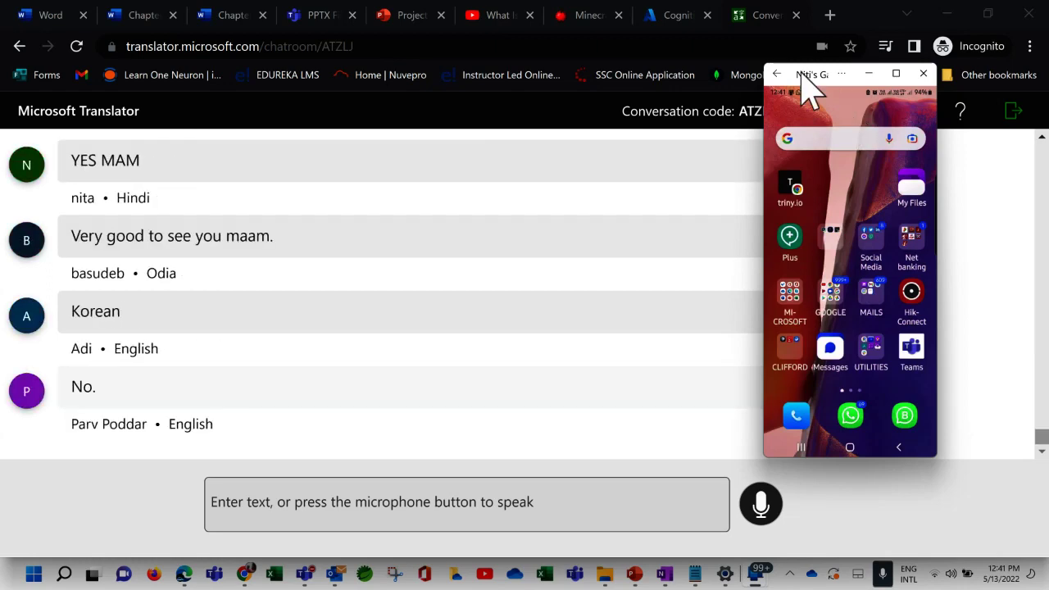
left_click_drag(824, 90, 714, 81)
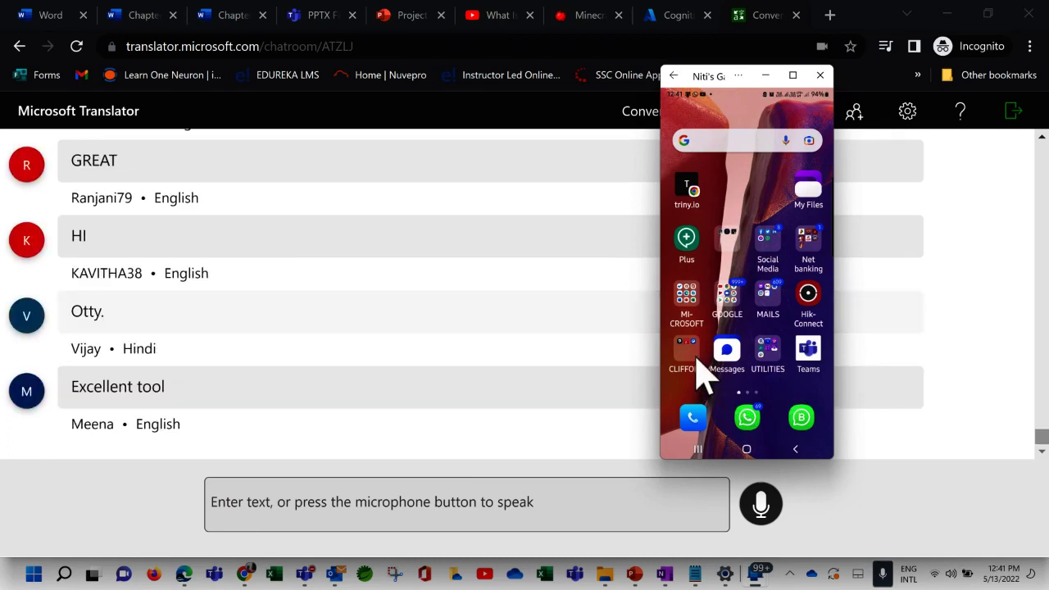
left_click(730, 209)
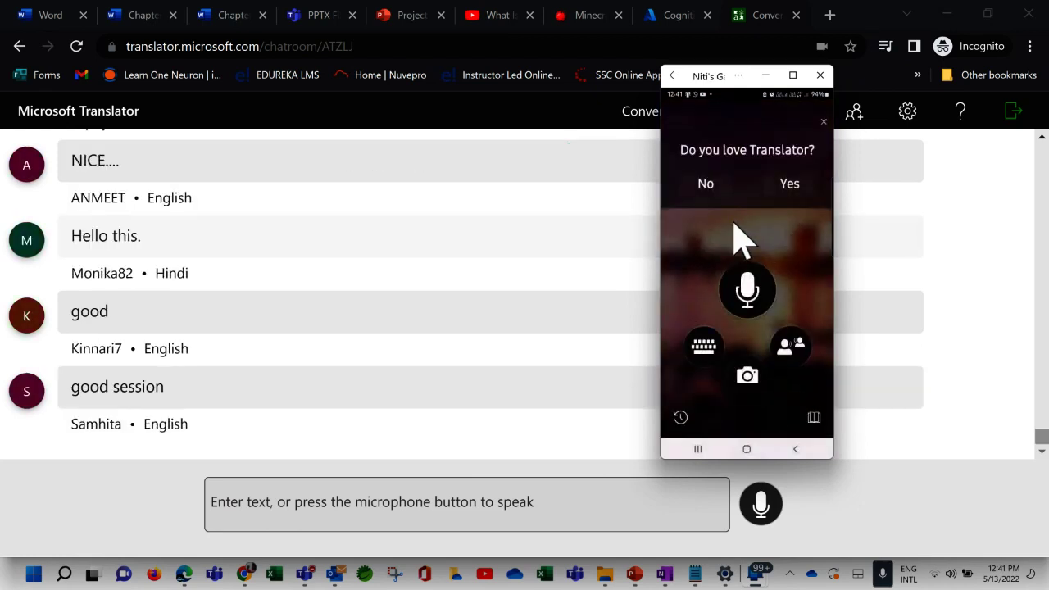
left_click(788, 190)
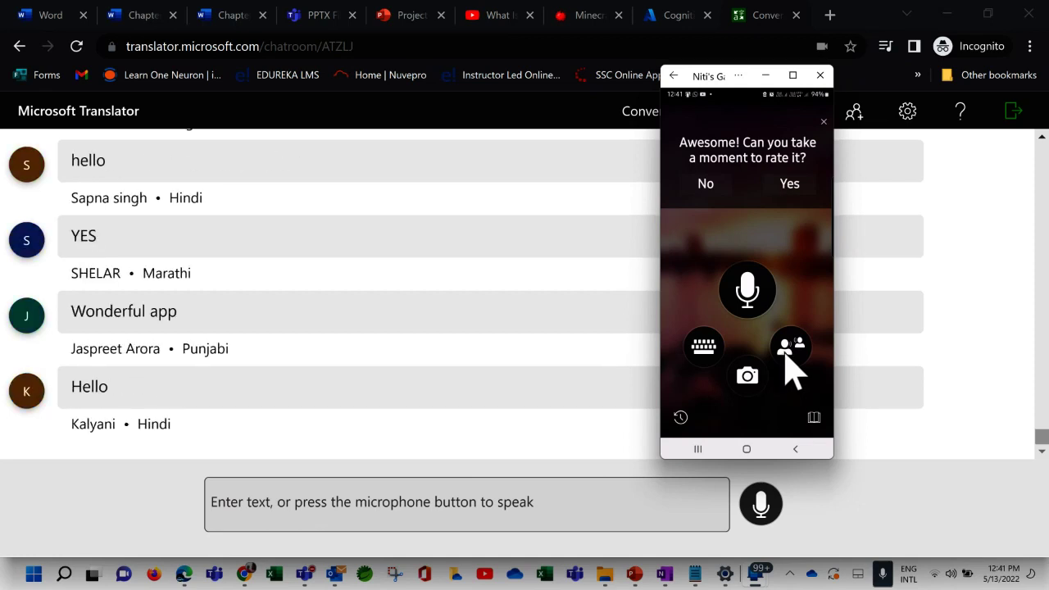
left_click(788, 364)
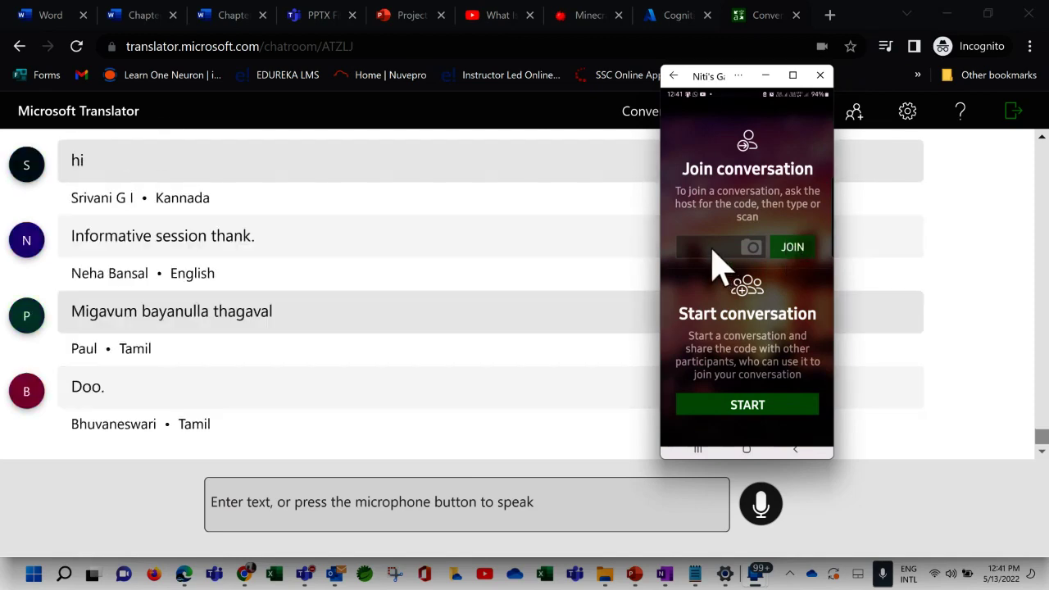
left_click(711, 249)
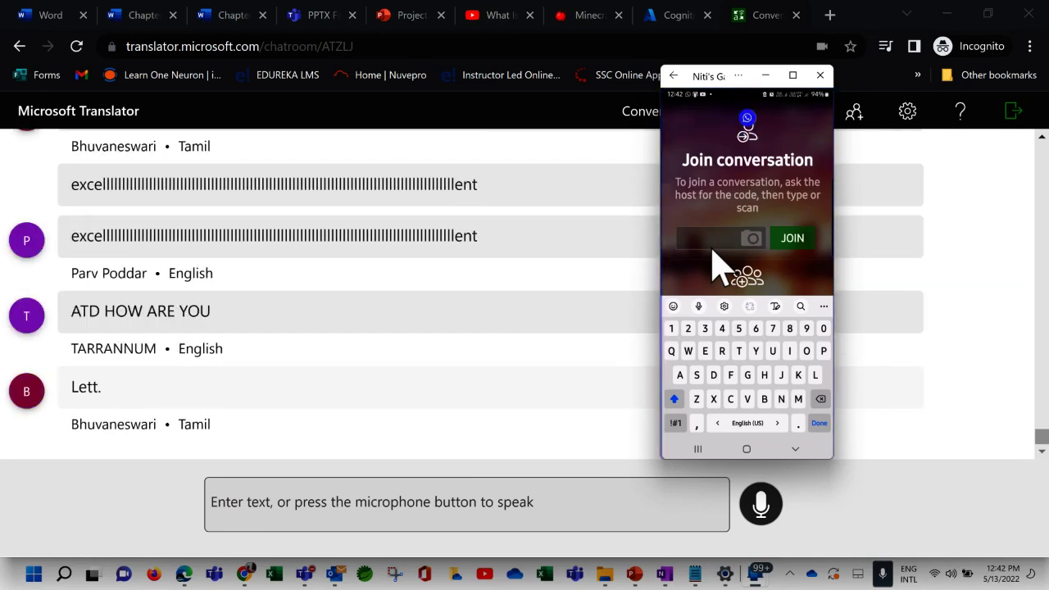
left_click(712, 251)
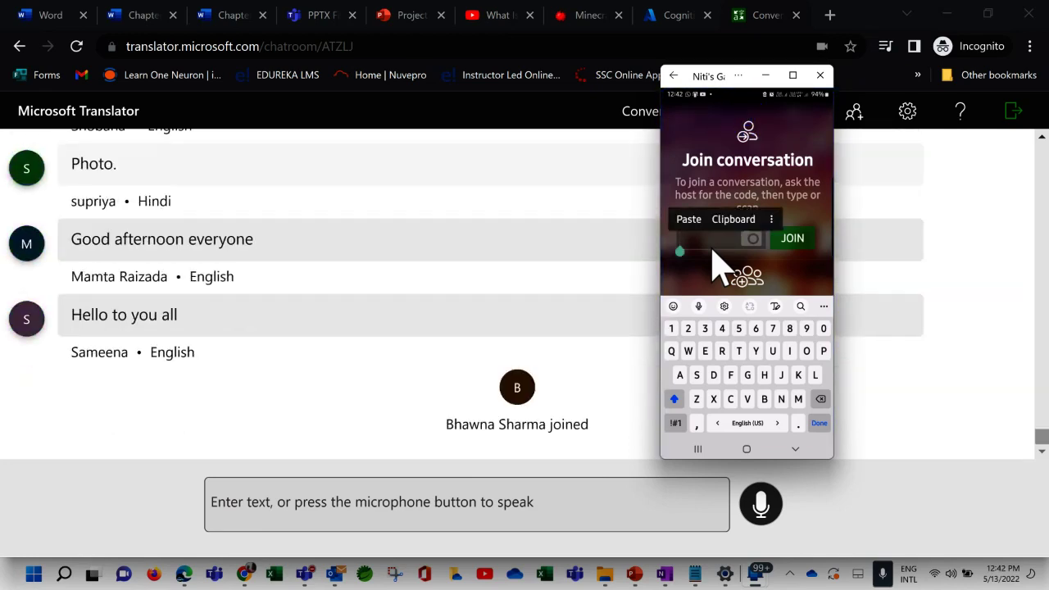
type("A")
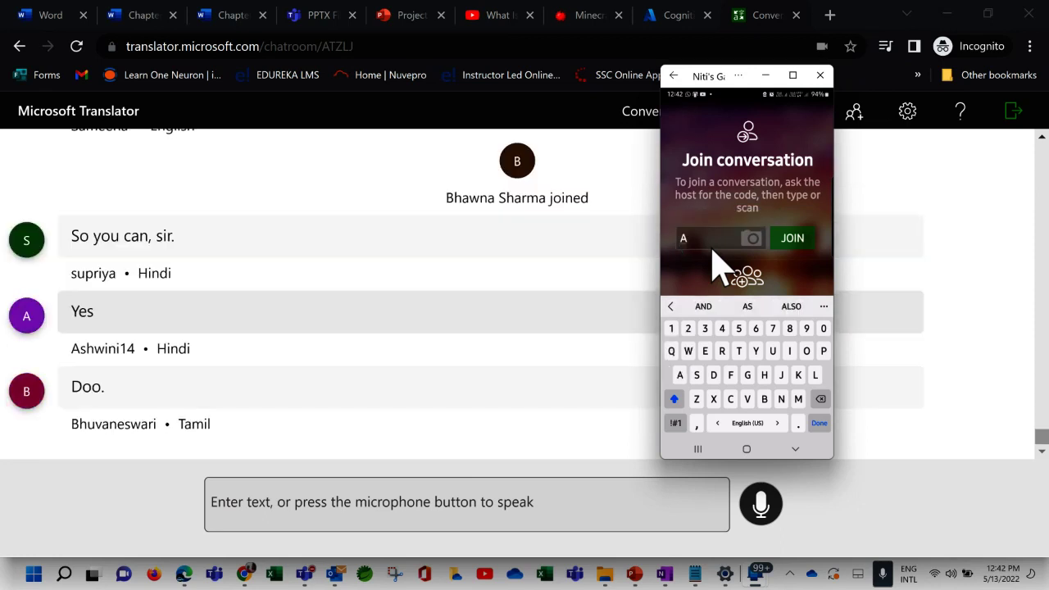
type("T")
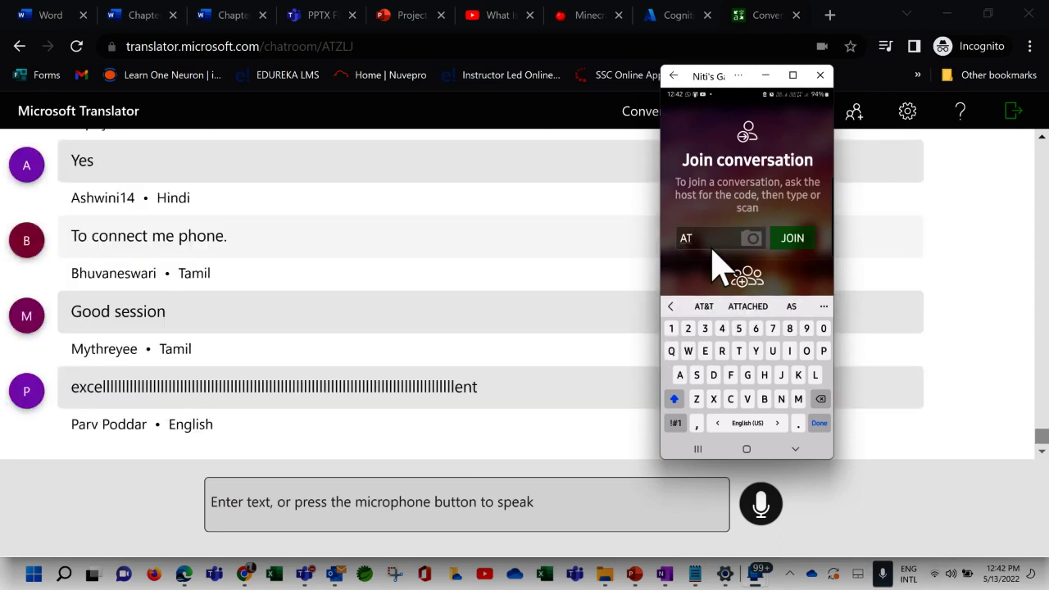
type("Z")
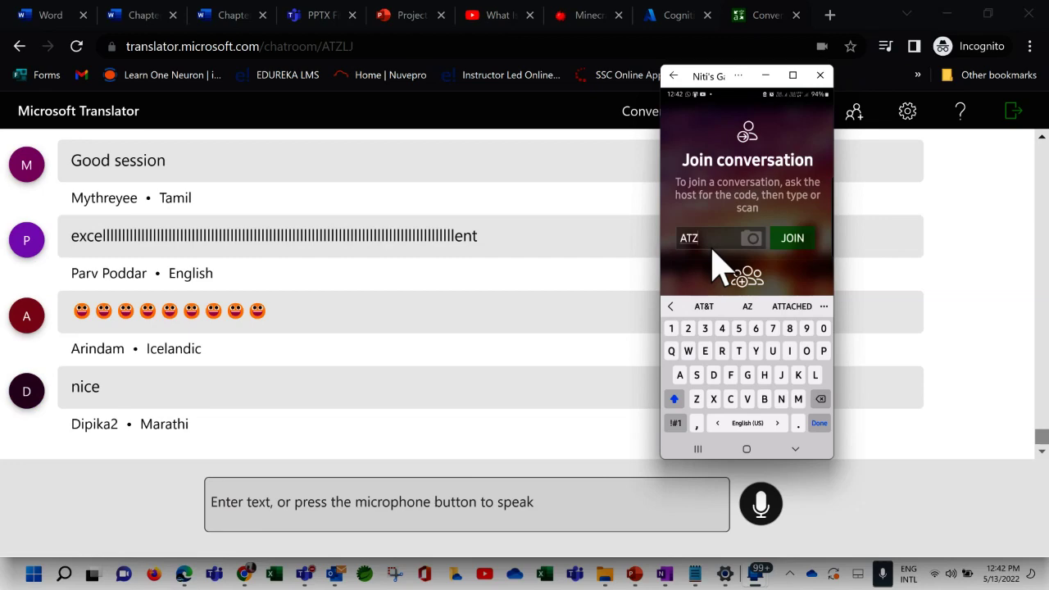
type("LJ")
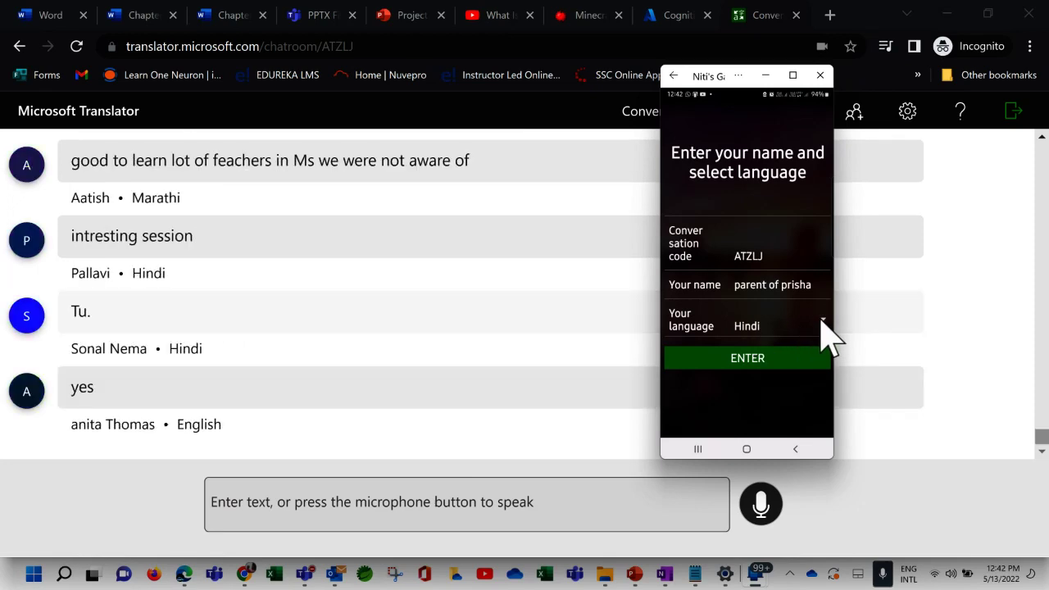
Step: Choose Telugu from the language list and confirm joining the conversation
left_click(825, 332)
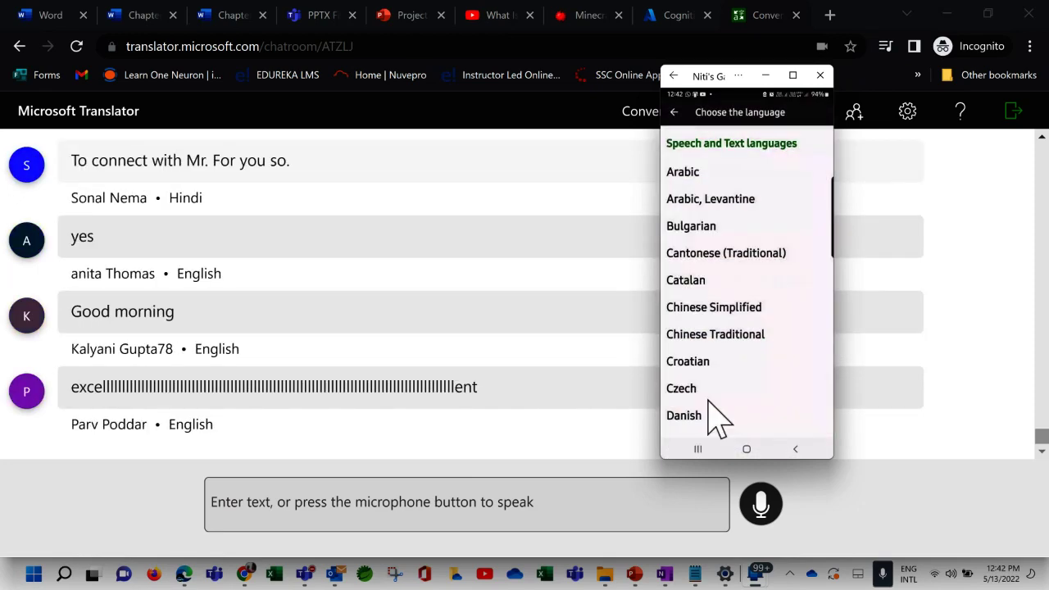
scroll(824, 265, "down", 1)
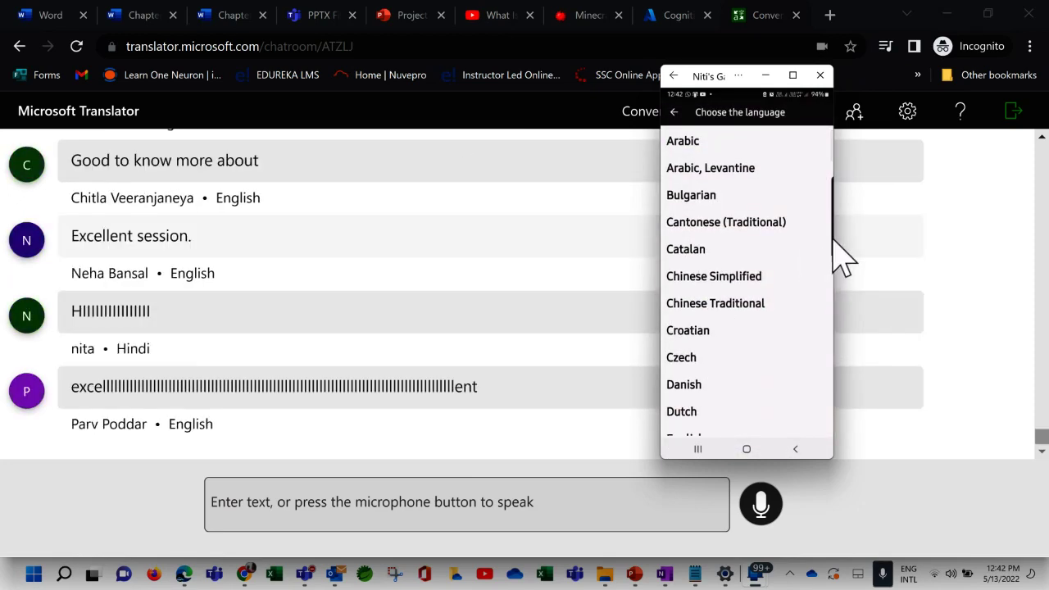
scroll(826, 270, "up", 1)
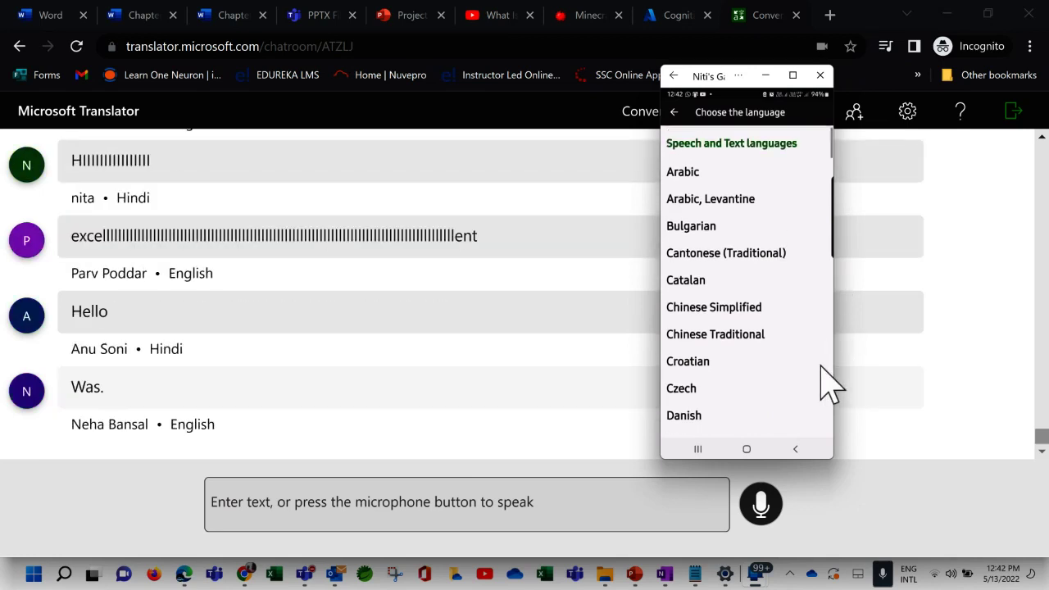
scroll(758, 413, "down", 4)
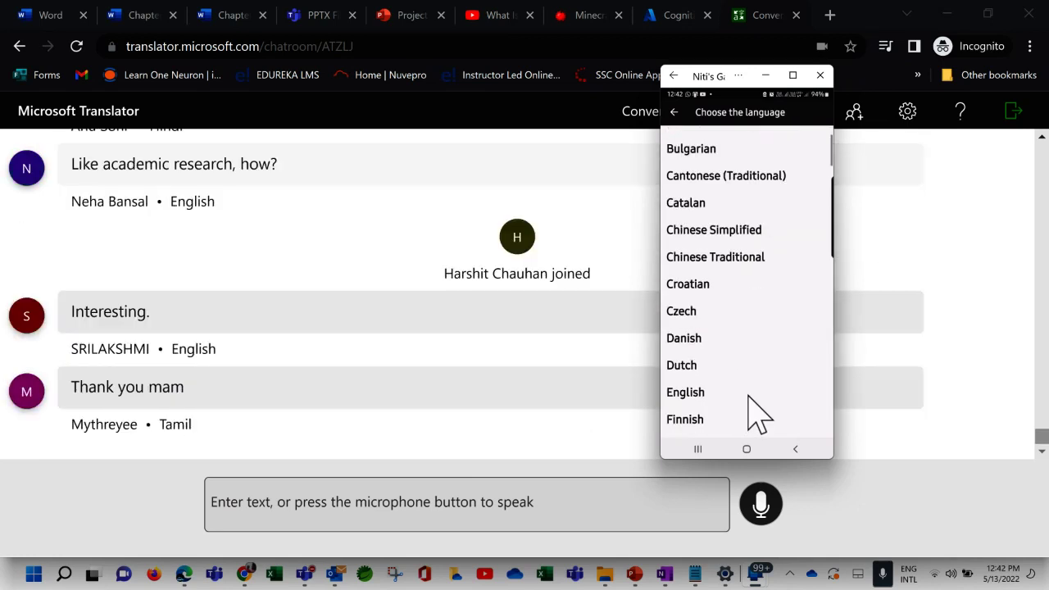
scroll(758, 414, "down", 5)
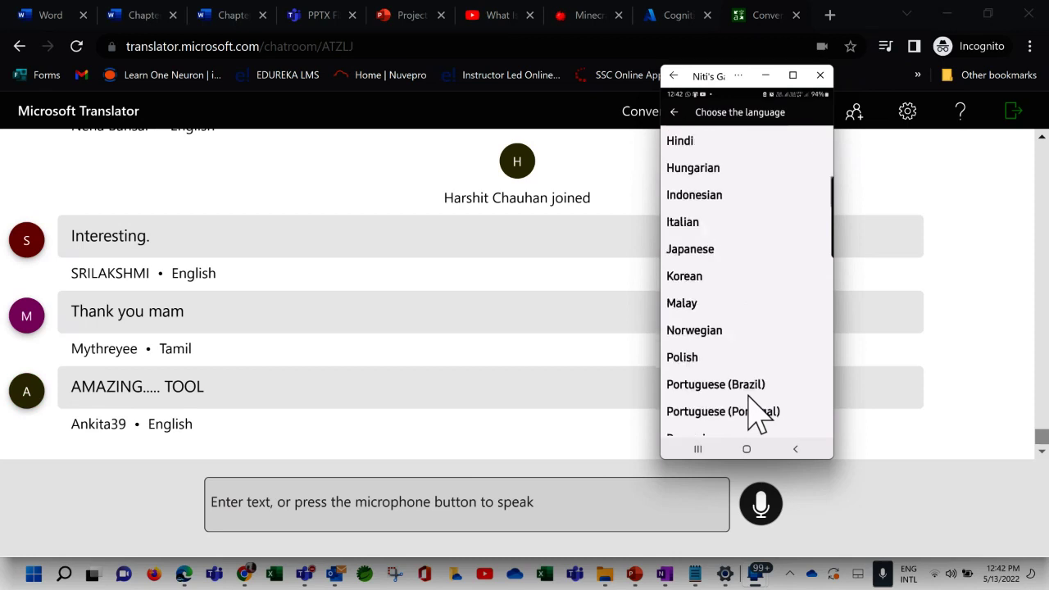
scroll(758, 414, "down", 4)
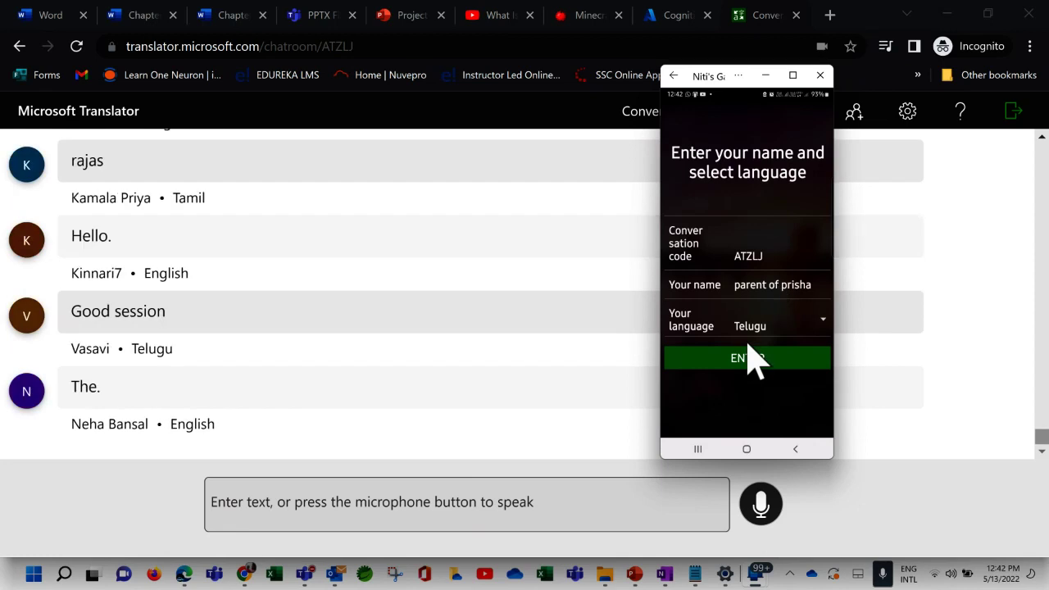
left_click(741, 359)
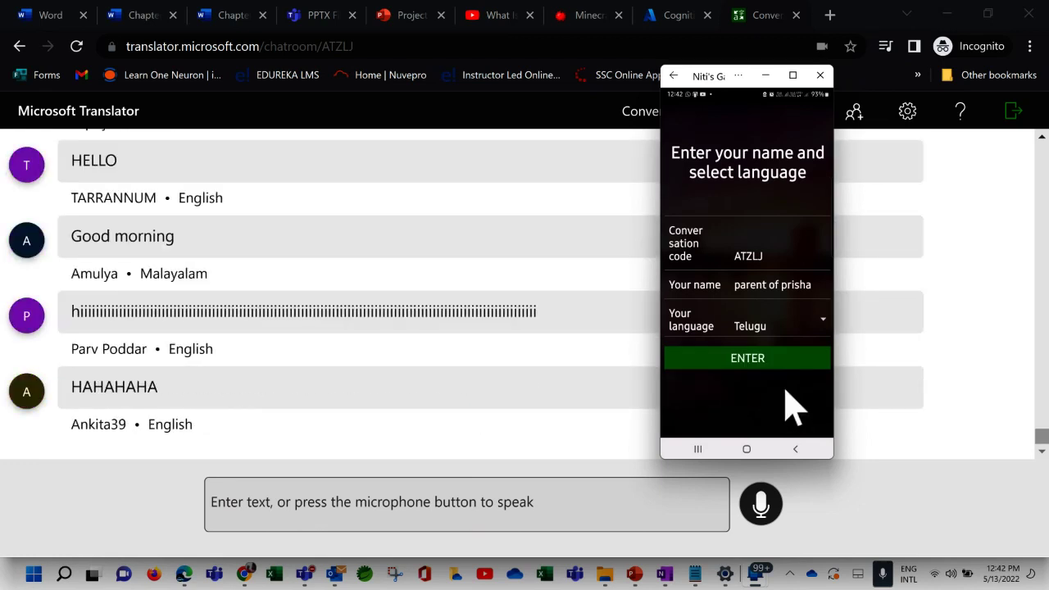
left_click(755, 361)
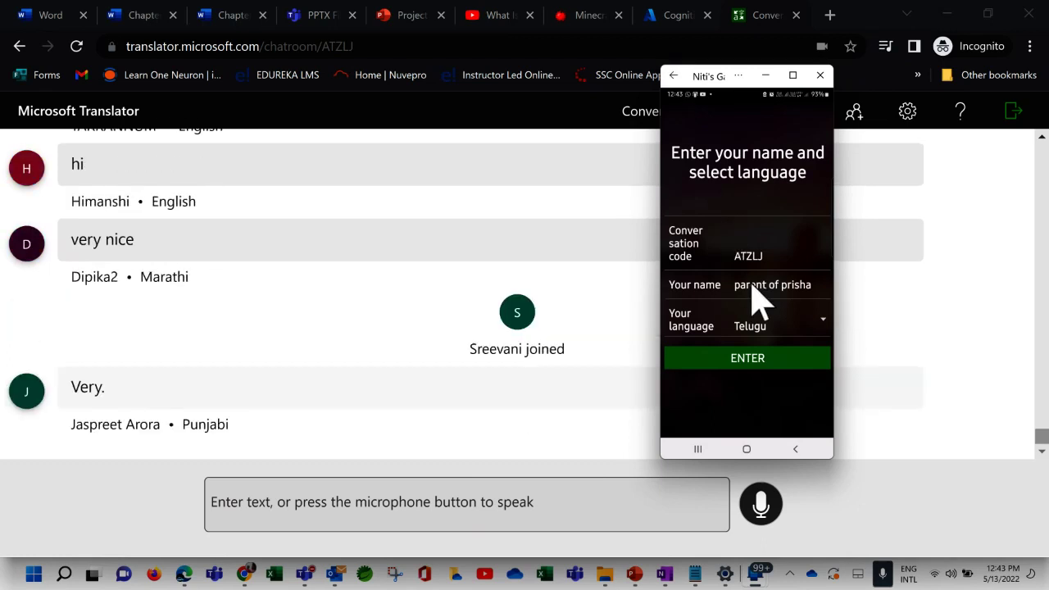
Step: Leave Translator on the phone and open the app drawer to launch OneNote
left_click(673, 76)
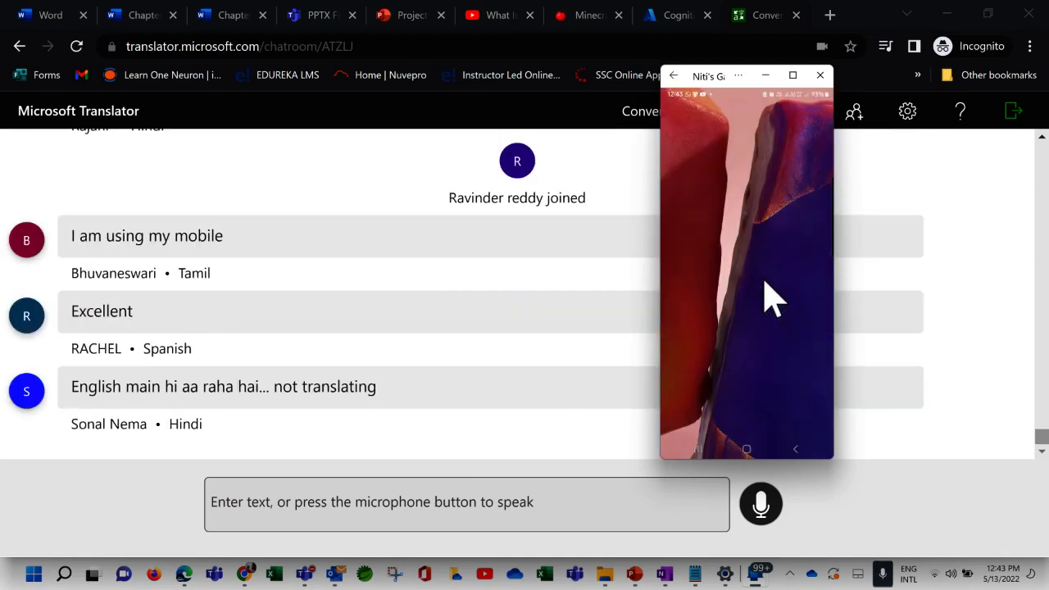
left_click_drag(770, 299, 772, 299)
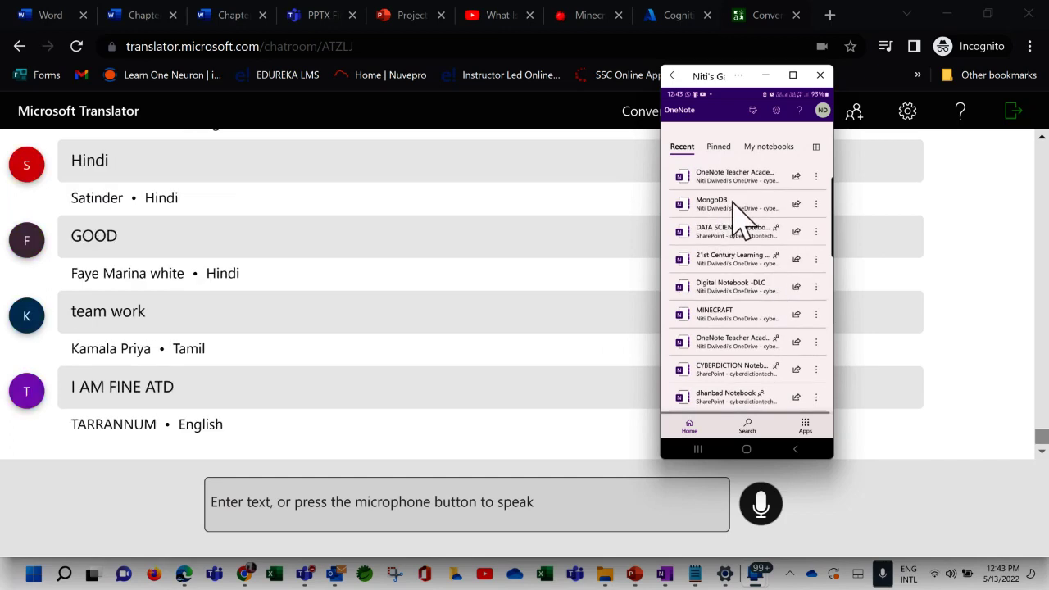
Step: Open a recent OneNote notebook and browse down to the More notebooks list
left_click(736, 203)
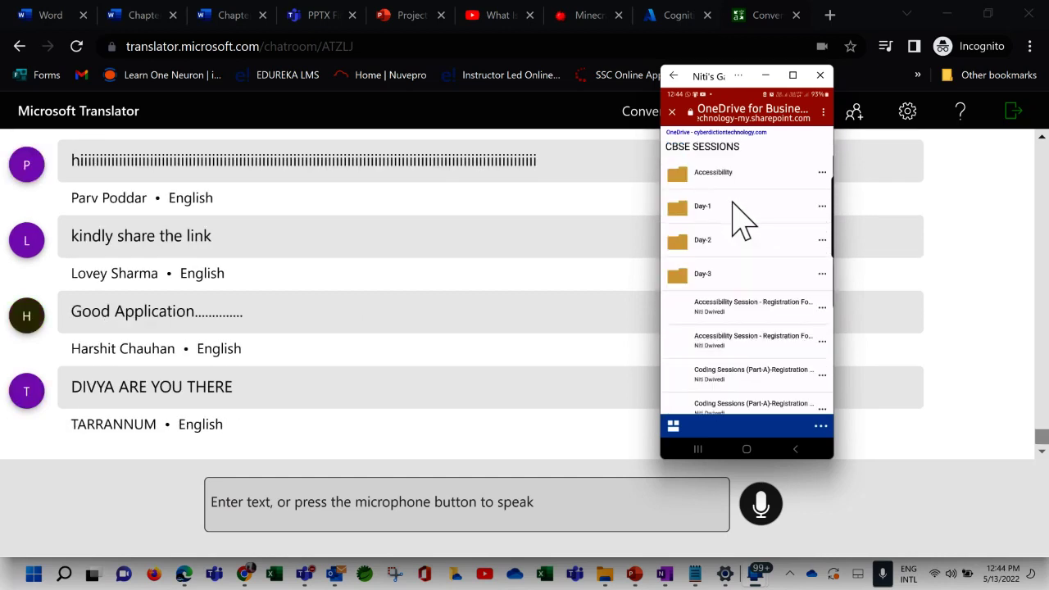
scroll(741, 217, "down", 5)
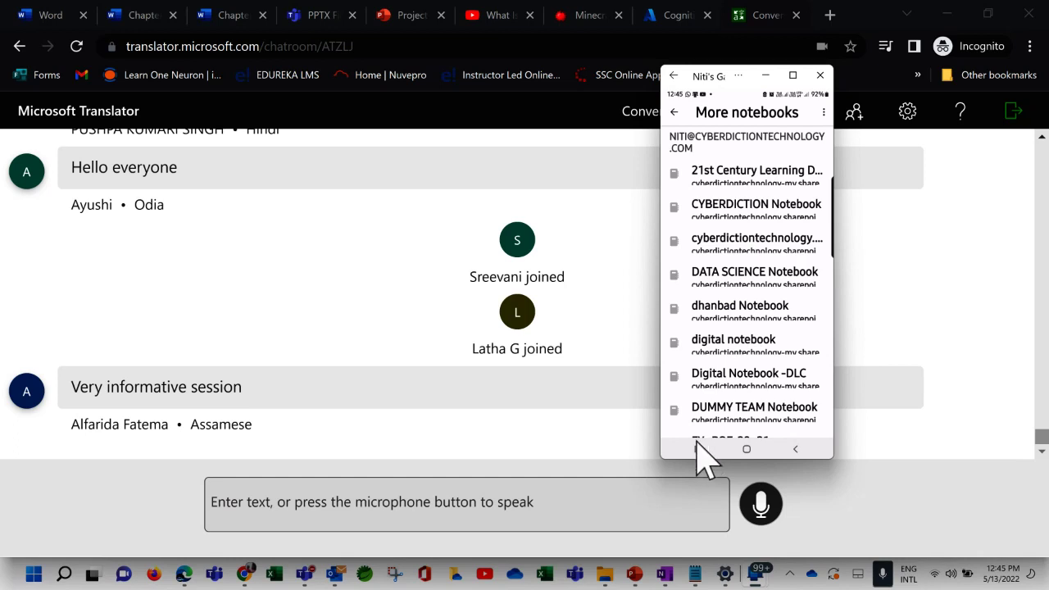
Step: Open the picture in Acrobat, making Acrobat the default with Always
scroll(694, 449, "down", 1)
scroll(666, 425, "down", 5)
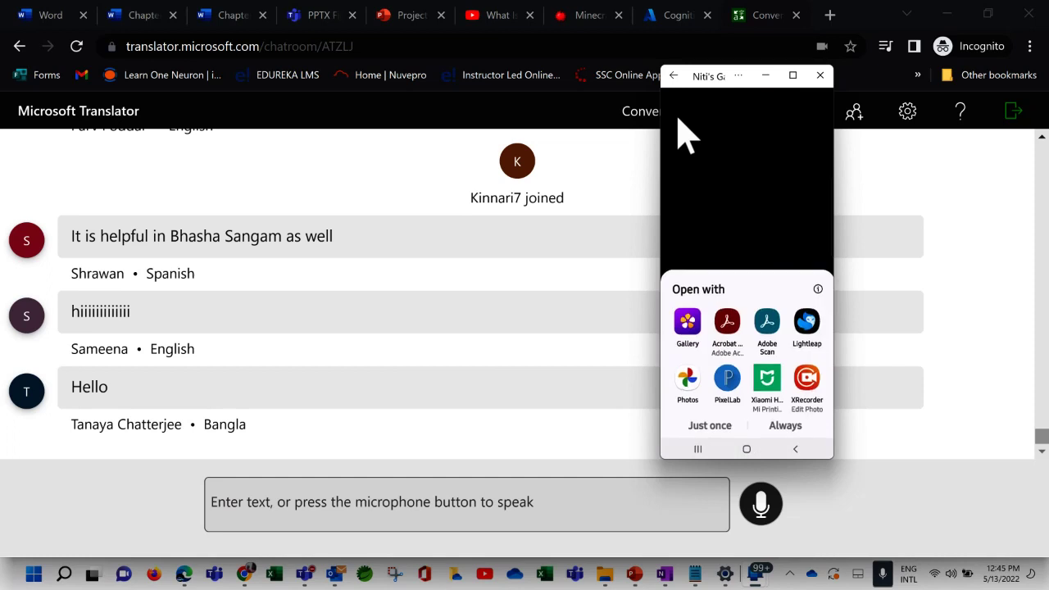
left_click(727, 326)
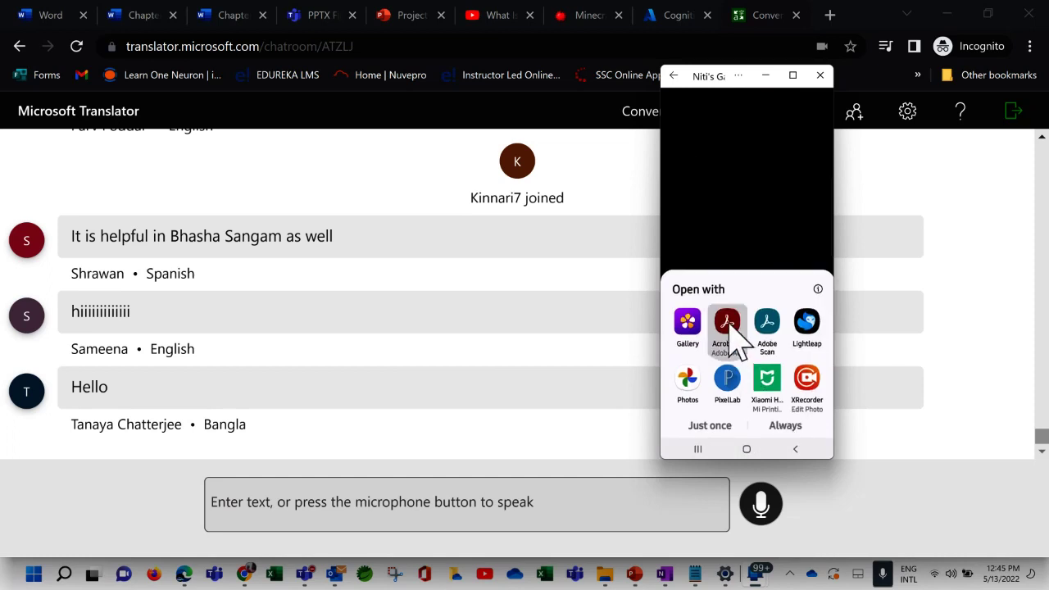
left_click(762, 428)
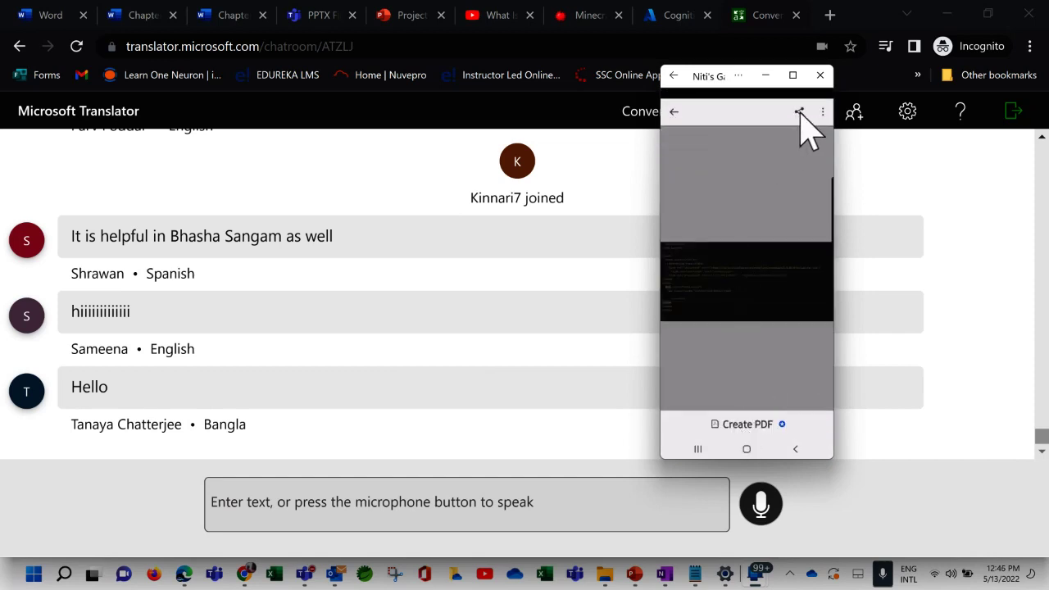
Step: Close the picture and back out of Acrobat to a blank phone screen
left_click(673, 112)
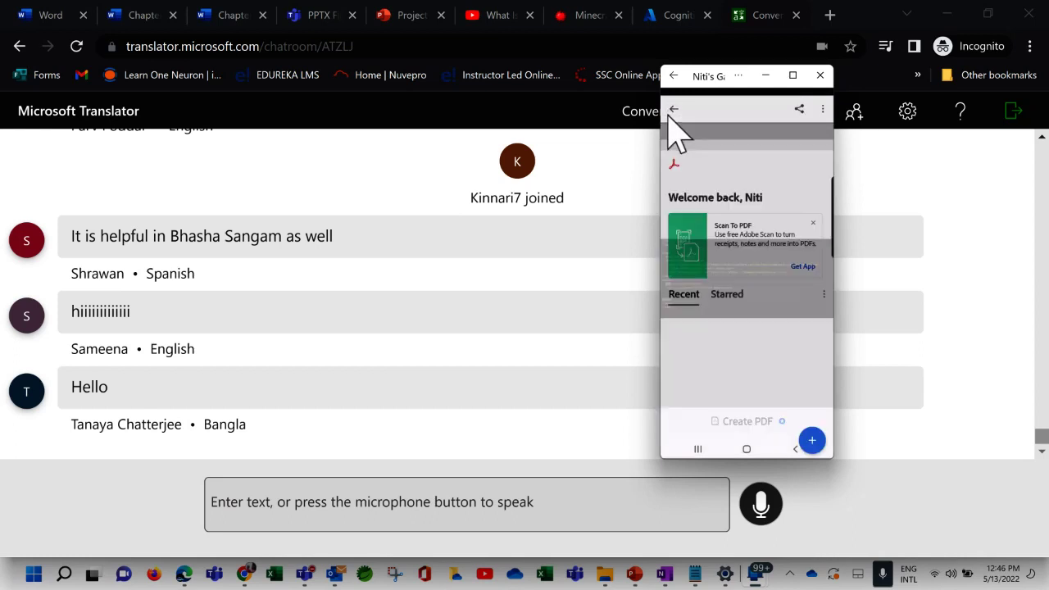
left_click(673, 75)
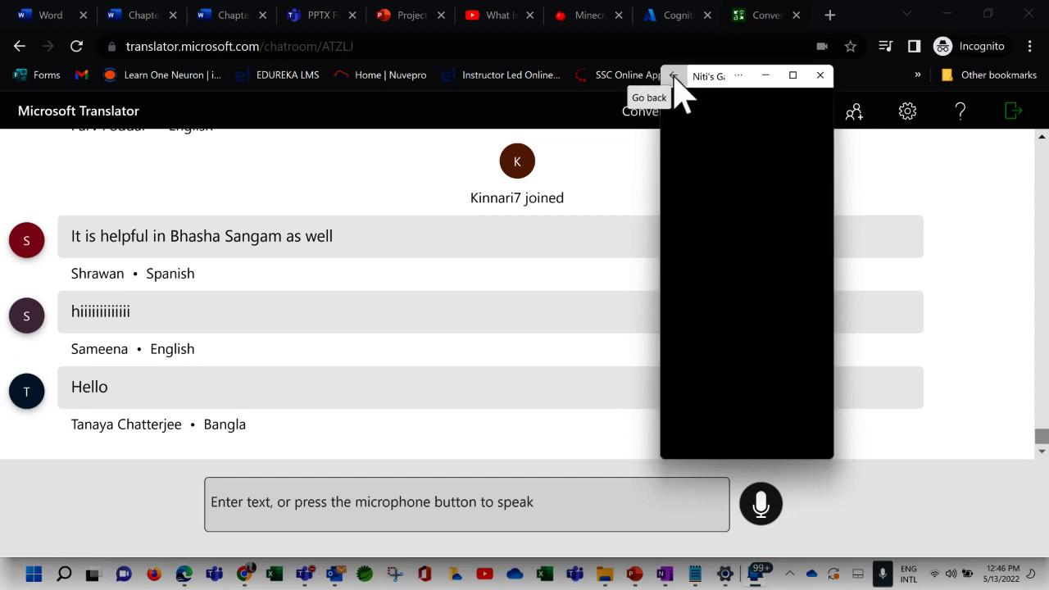
left_click(673, 75)
left_click(673, 76)
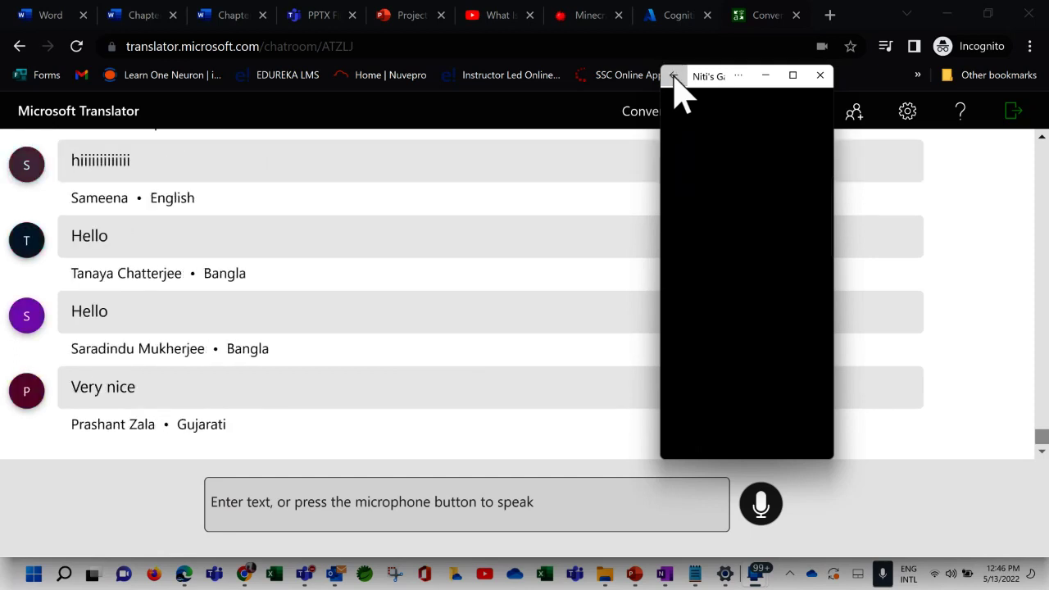
Step: Return the phone to its home screen and launch Microsoft Teams
left_click(673, 77)
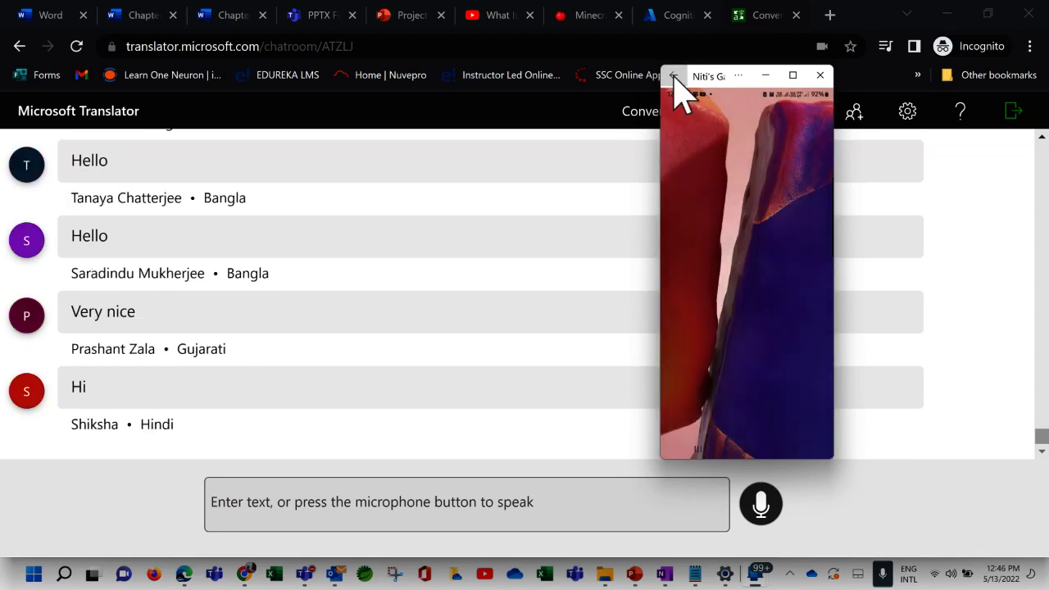
scroll(762, 237, "up", 2)
scroll(762, 238, "down", 3)
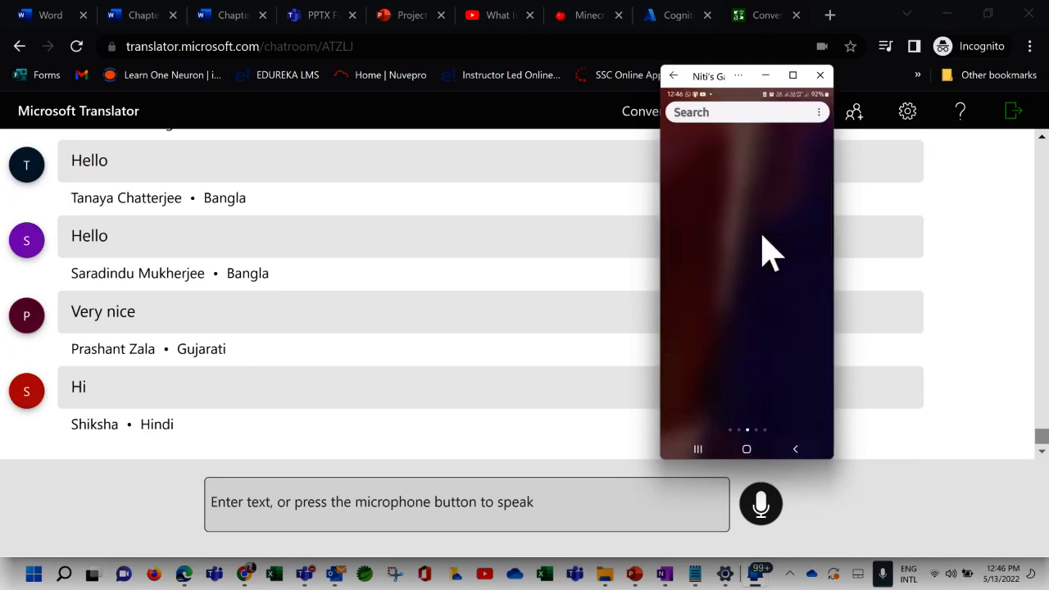
scroll(762, 245, "up", 2)
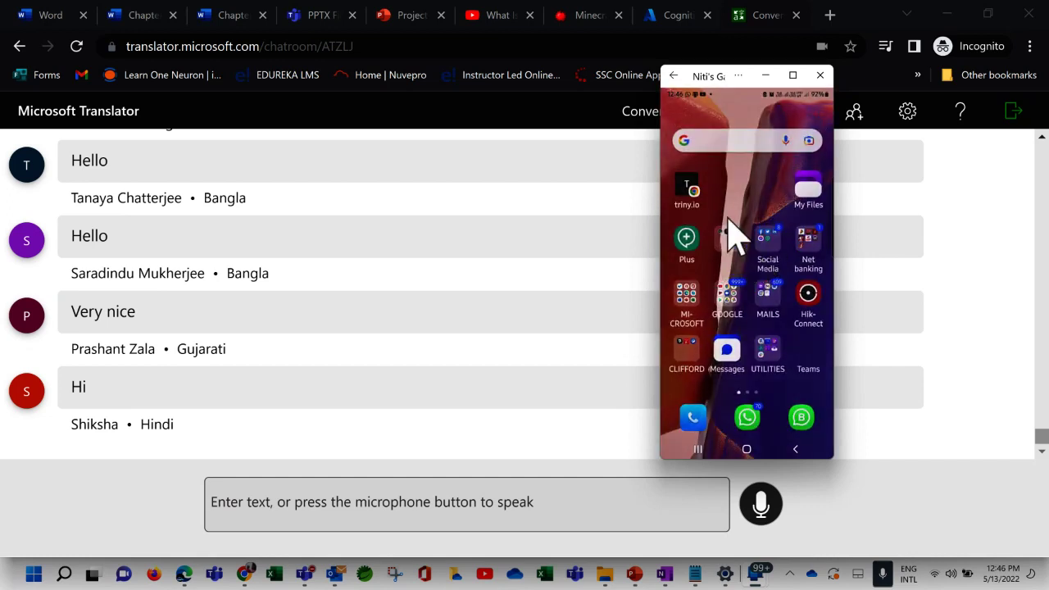
left_click(727, 233)
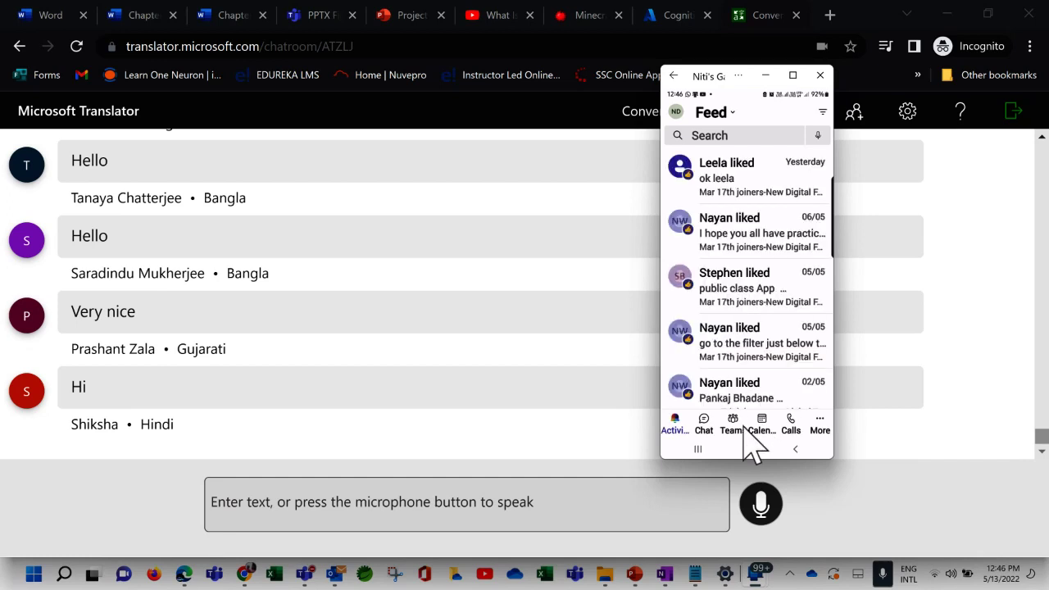
Step: Browse the Teams list and May calendar, ending on the Teams Chat list
left_click(733, 426)
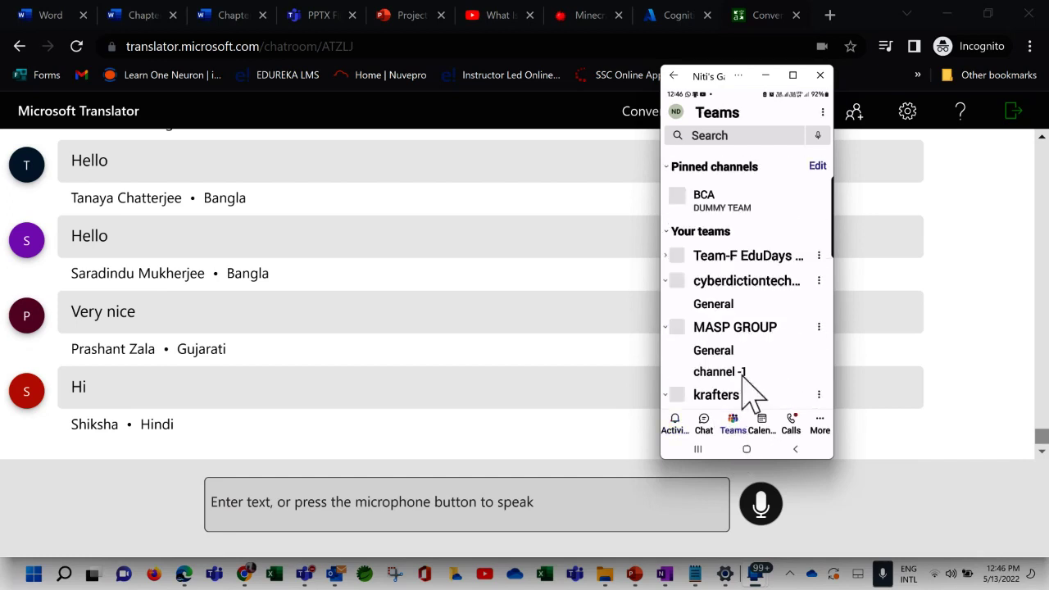
left_click(768, 424)
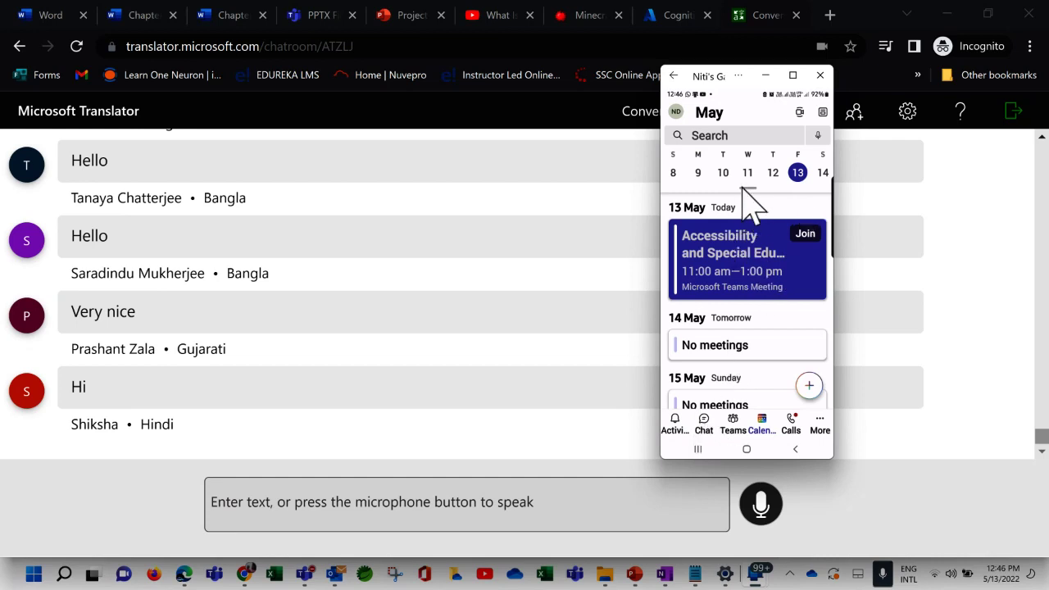
left_click(738, 432)
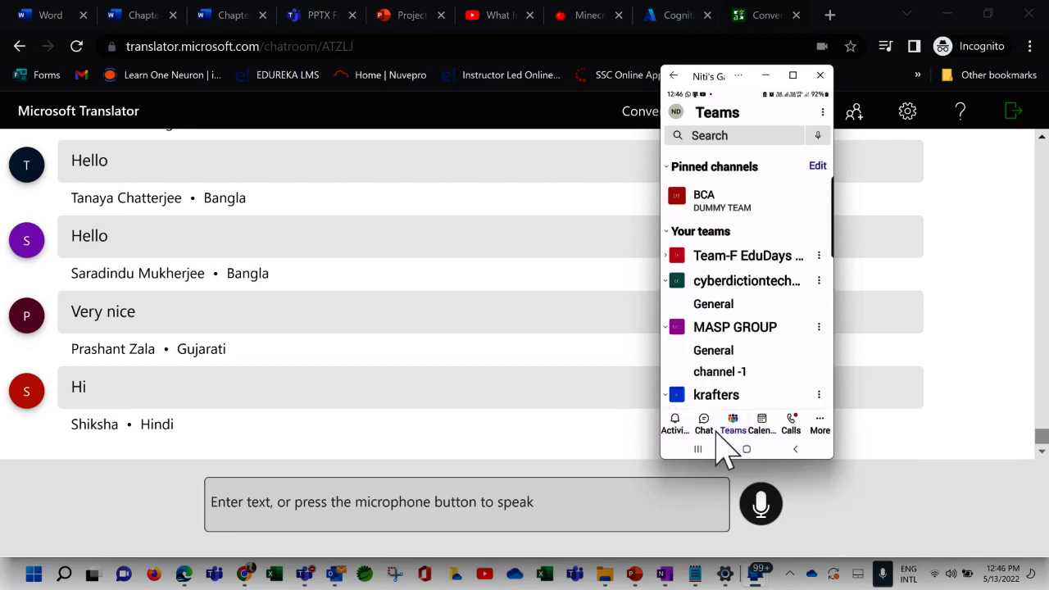
left_click(702, 427)
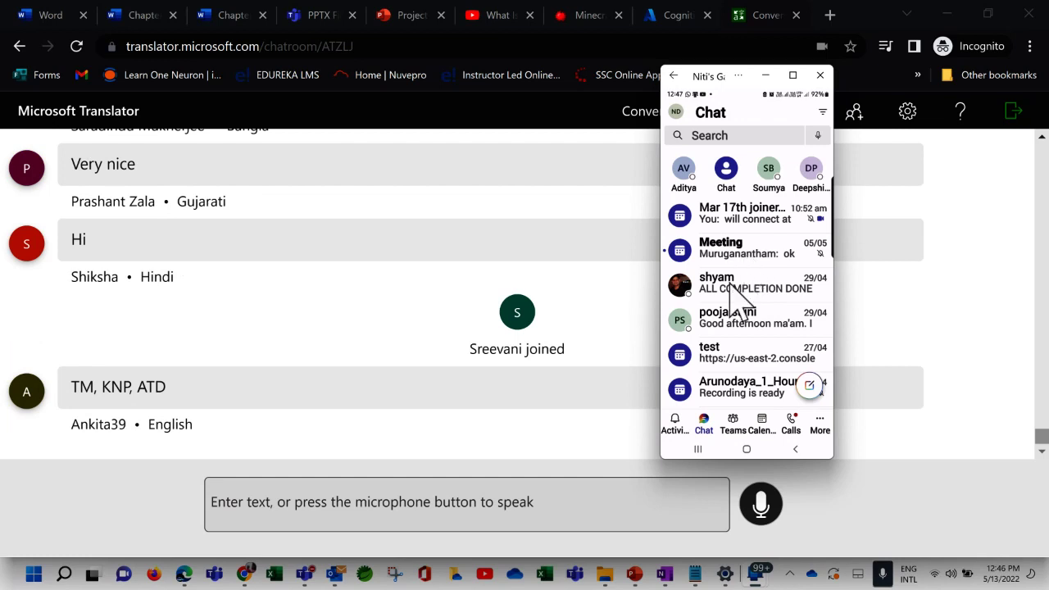
Step: Open a recent one-to-one Teams chat, view its apps tray, and return to chats
left_click(729, 284)
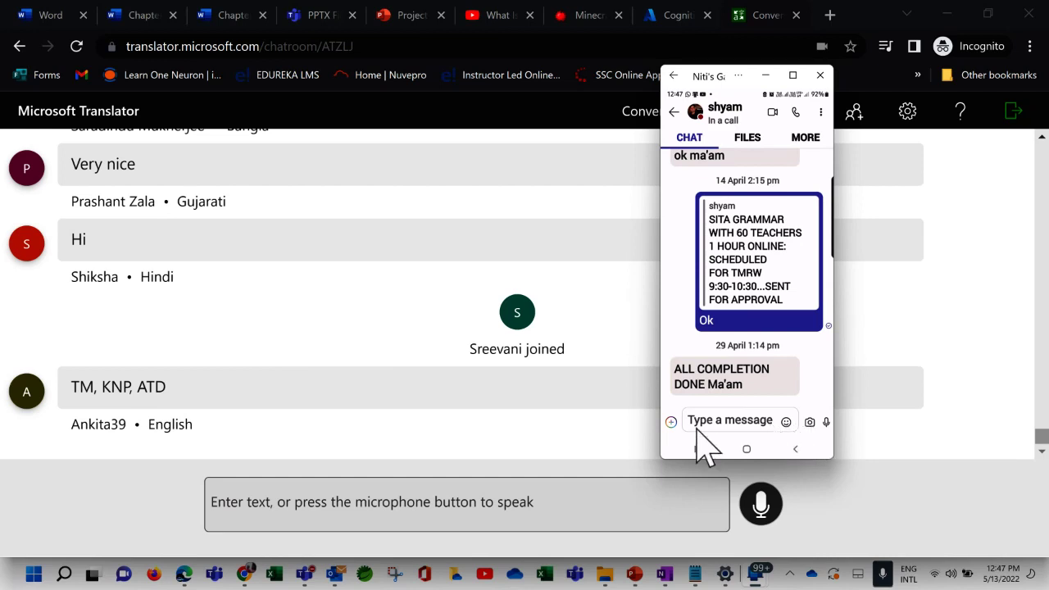
left_click(670, 422)
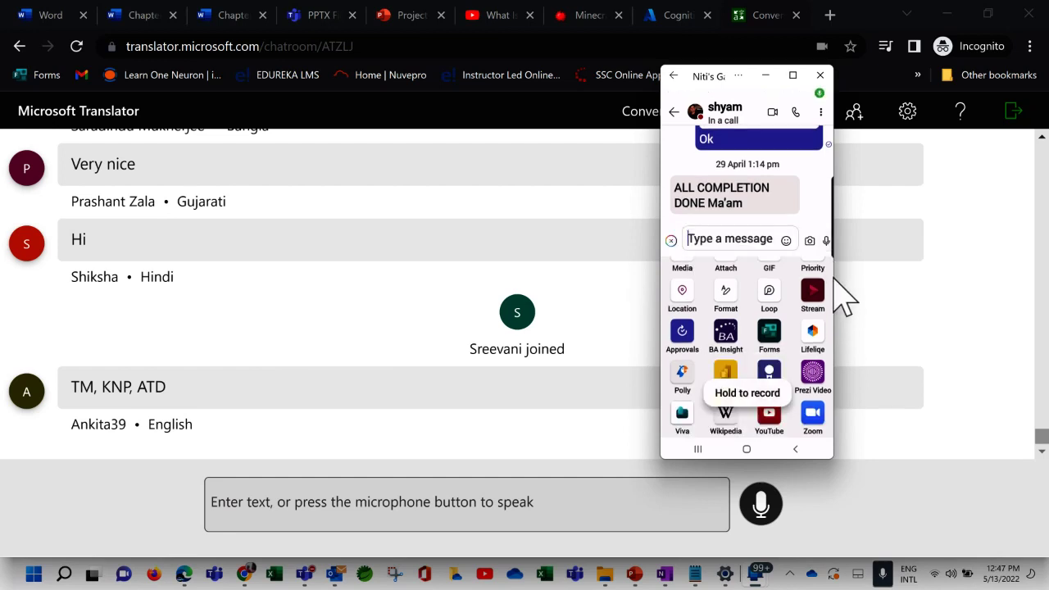
left_click(673, 113)
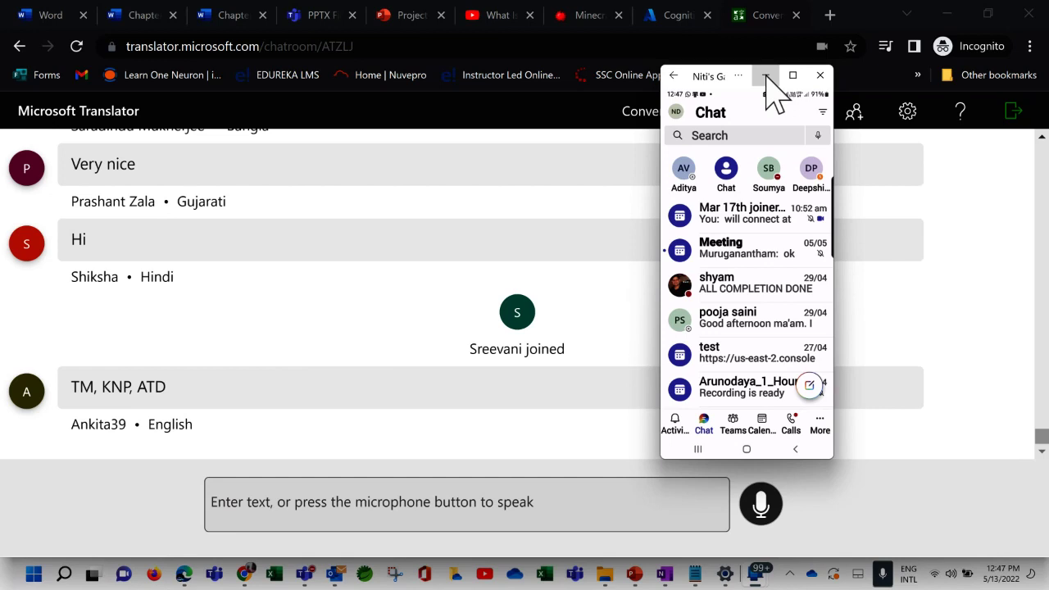
Step: Hide the phone mirror and jump the running slide show to slide 100
left_click(765, 76)
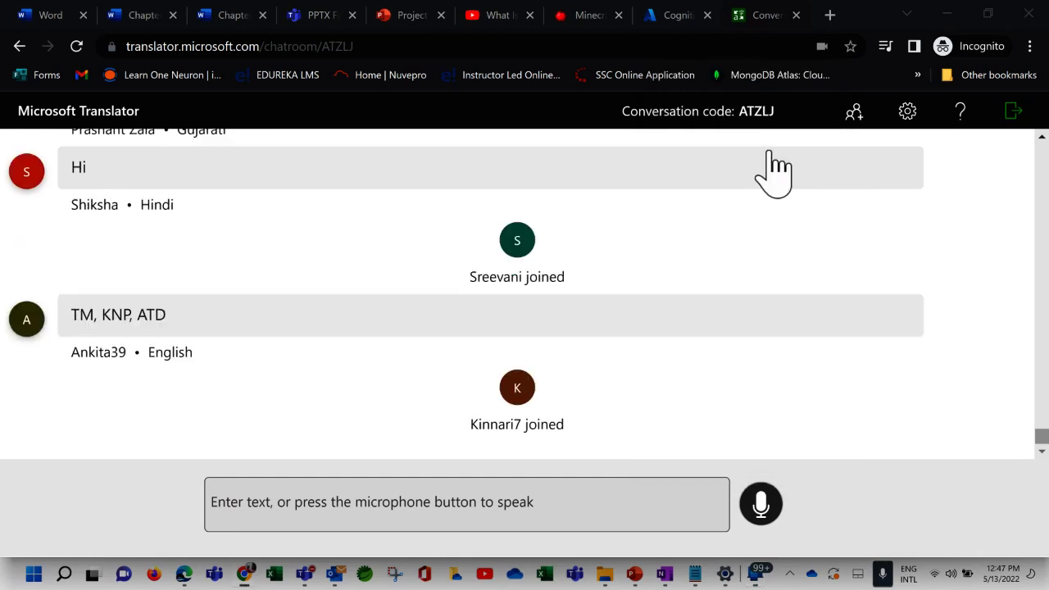
left_click(665, 575)
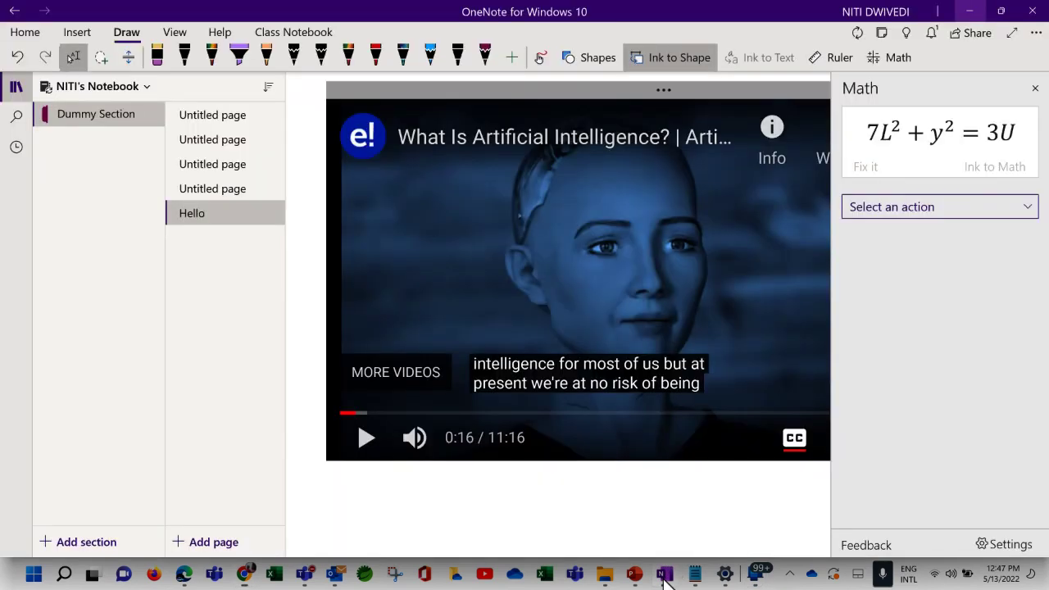
mouse_move(633, 574)
left_click(679, 516)
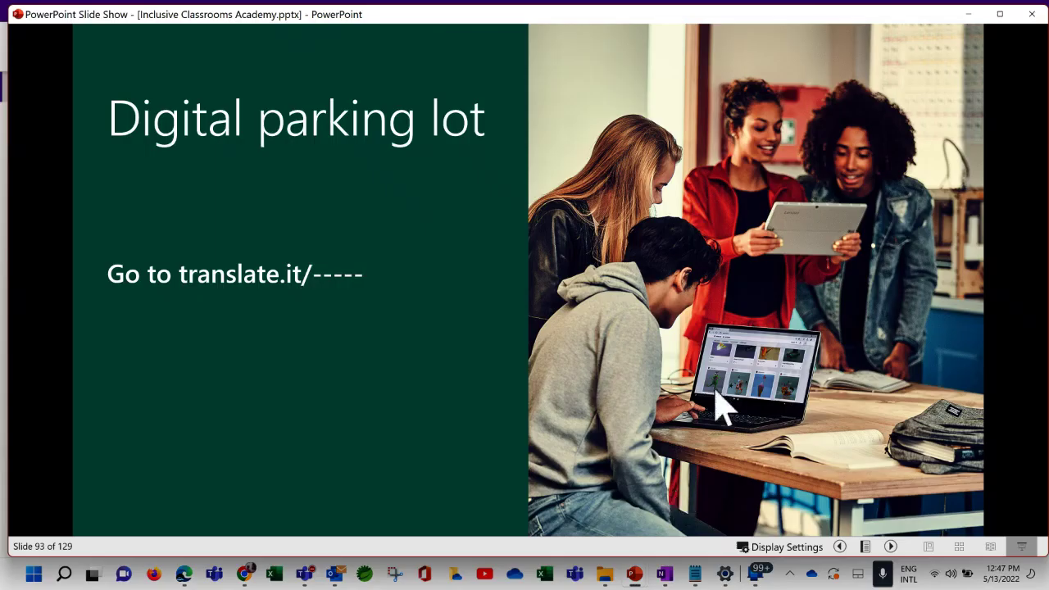
key("1")
key("0")
key("0")
key("Return")
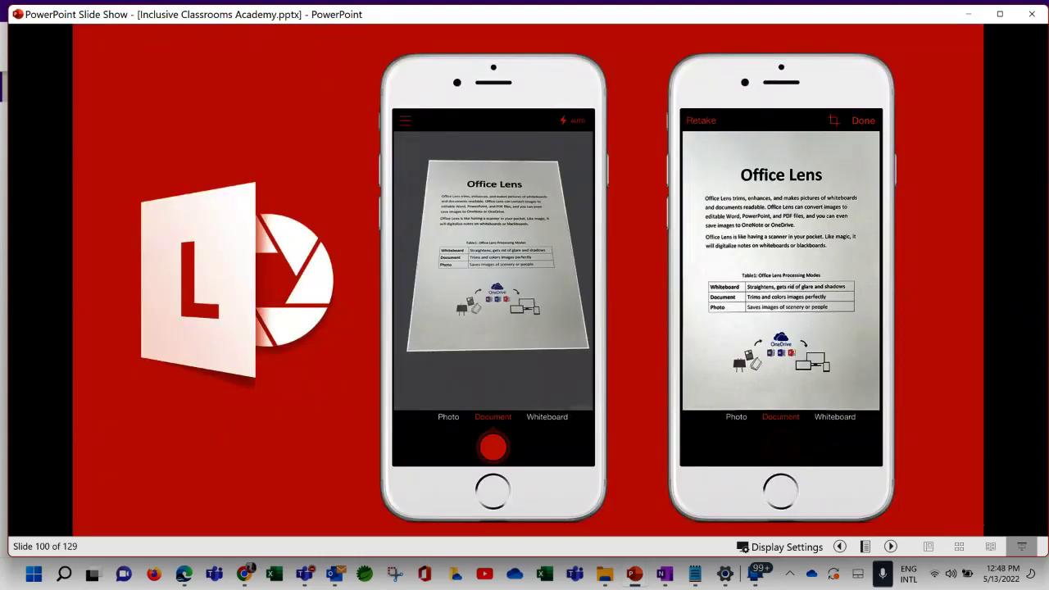
Step: Restore the phone mirror window over the slide and return the phone home
mouse_move(755, 574)
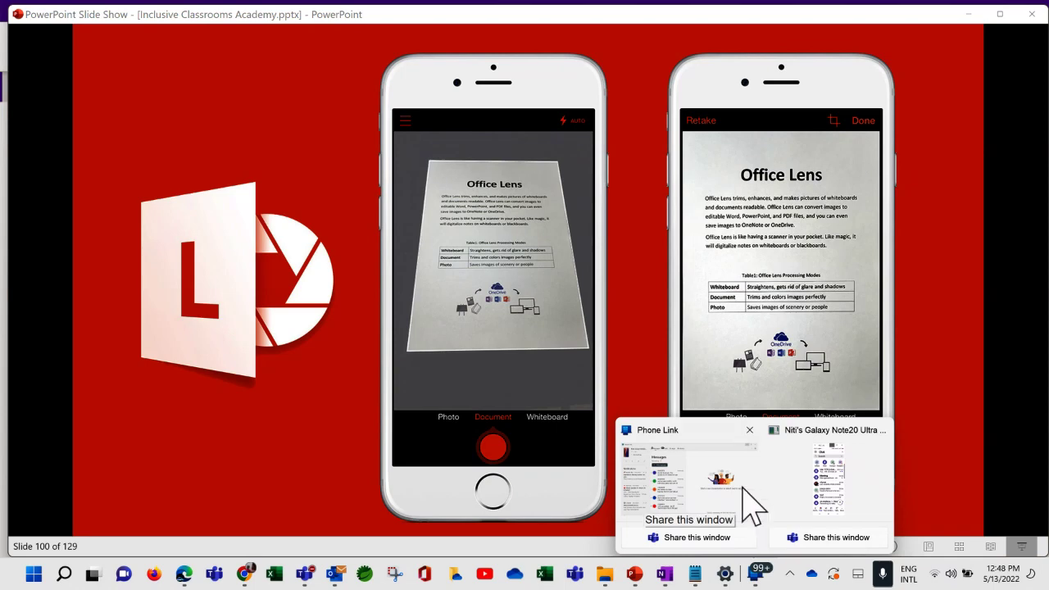
left_click(823, 483)
left_click(673, 76)
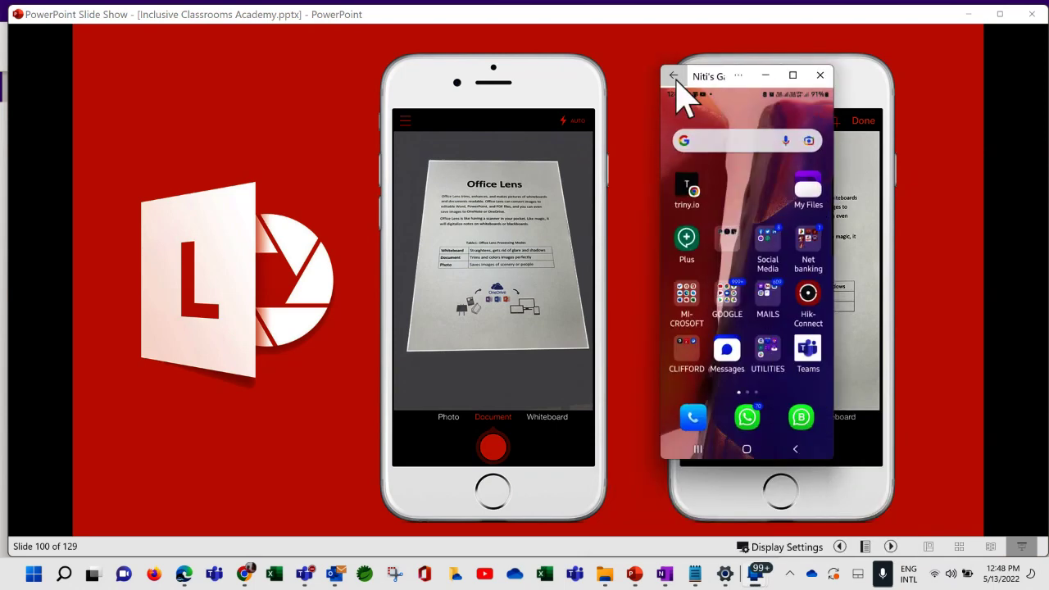